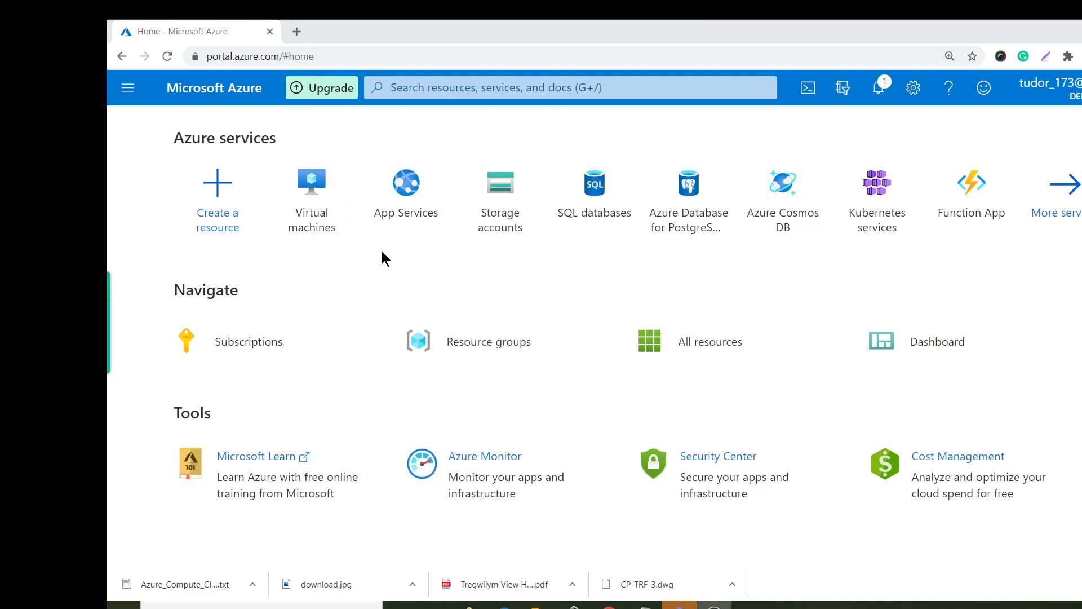
From the empty Virtual machines list, start a new virtual machine via Add > Virtual machine.
left_click(323, 182)
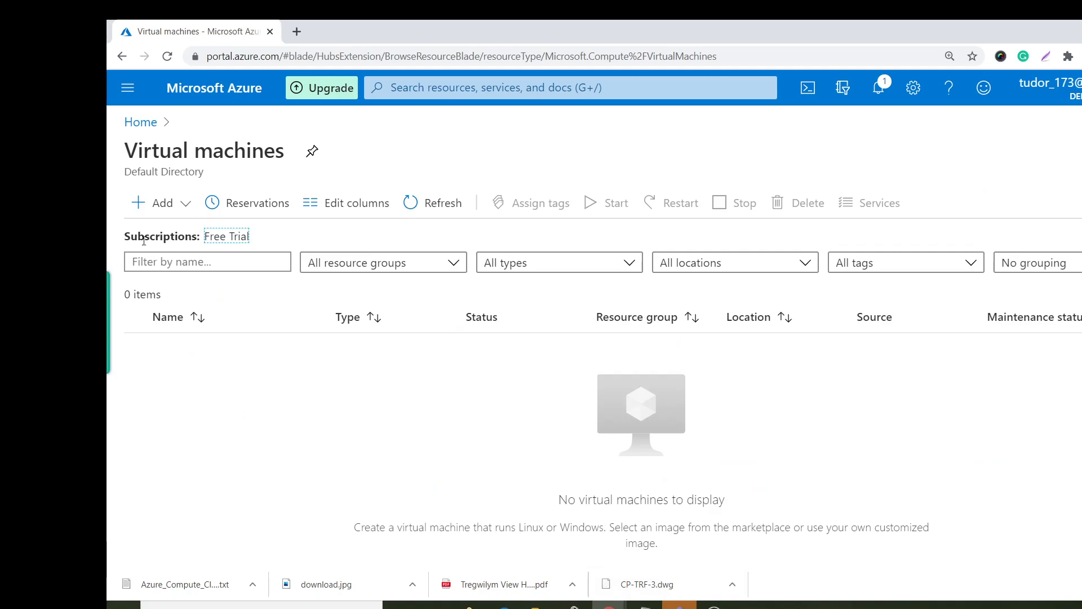
left_click(163, 202)
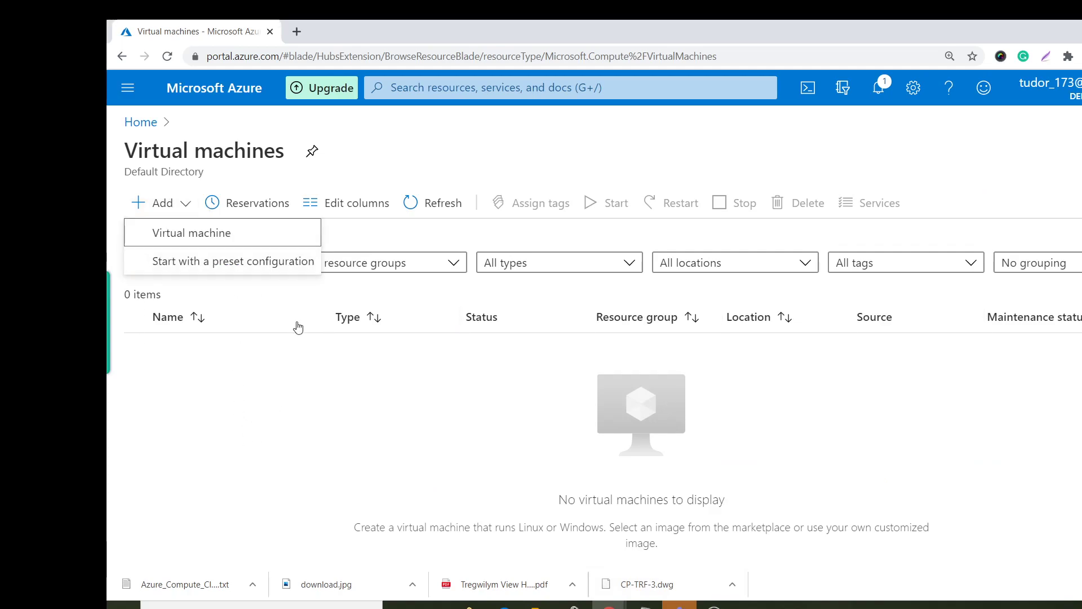
left_click(203, 234)
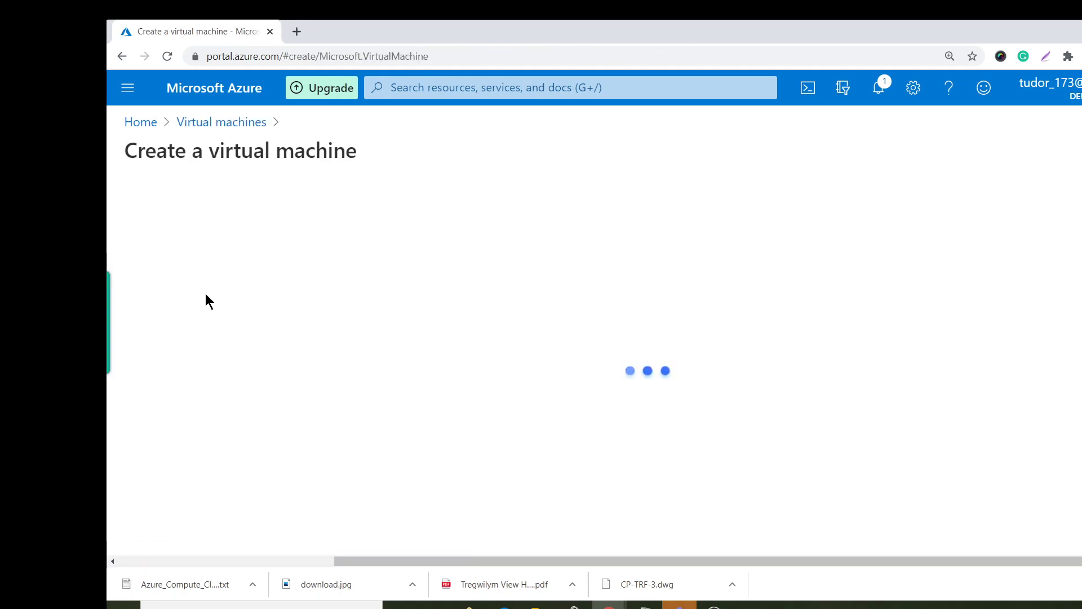
Create new resource group demo-rsg and name the VM demovm1.
left_click(396, 448)
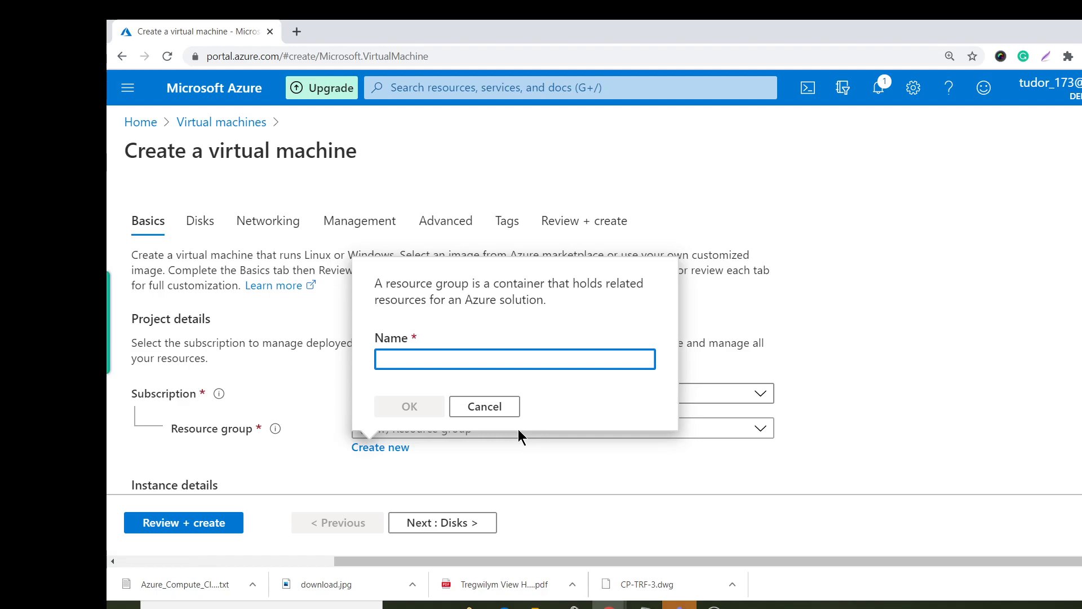
type("dem")
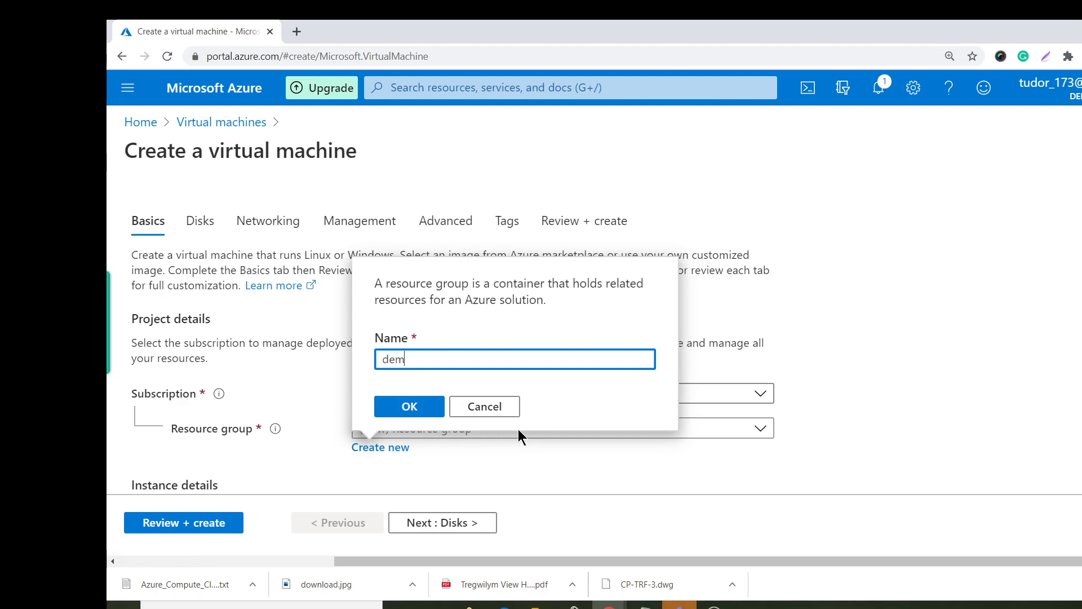
type("o-rsg")
left_click(423, 408)
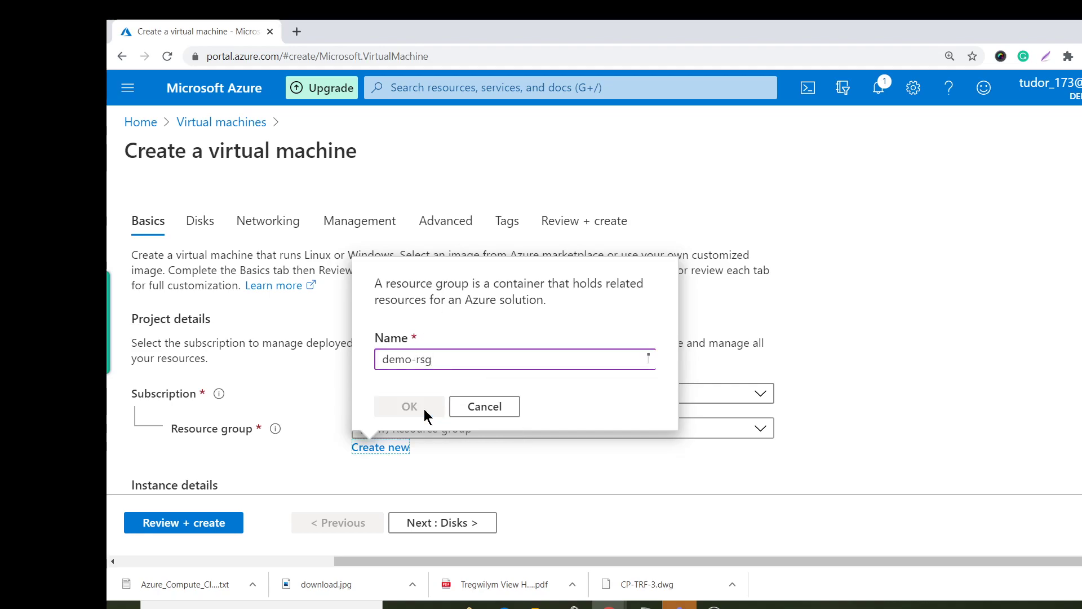
scroll(559, 353, "down", 3)
left_click(450, 294)
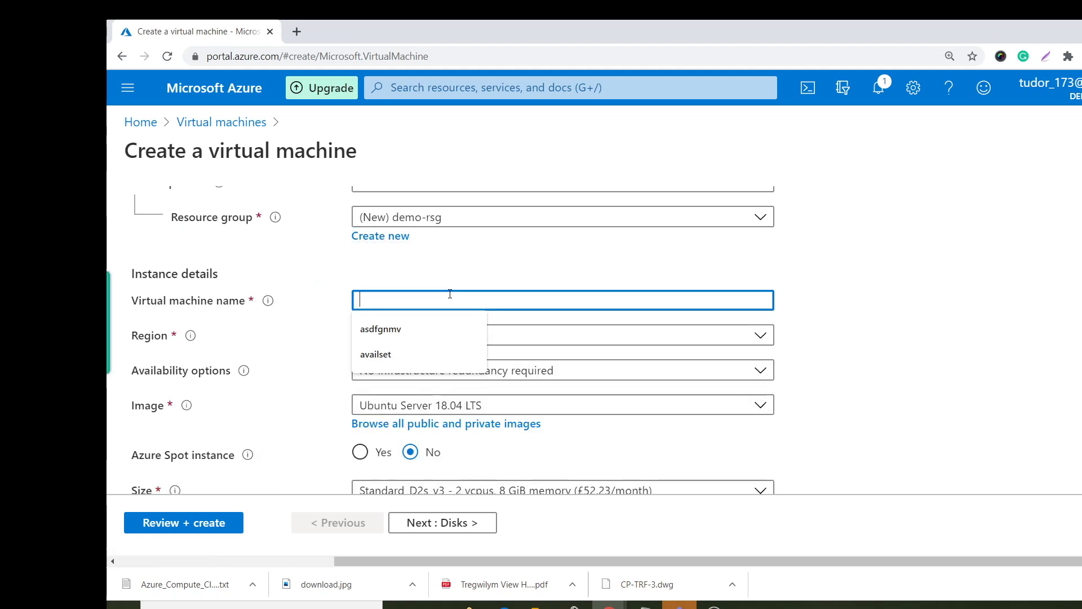
type("demovm1")
Set the VM's region to (Europe) UK South.
left_click(440, 337)
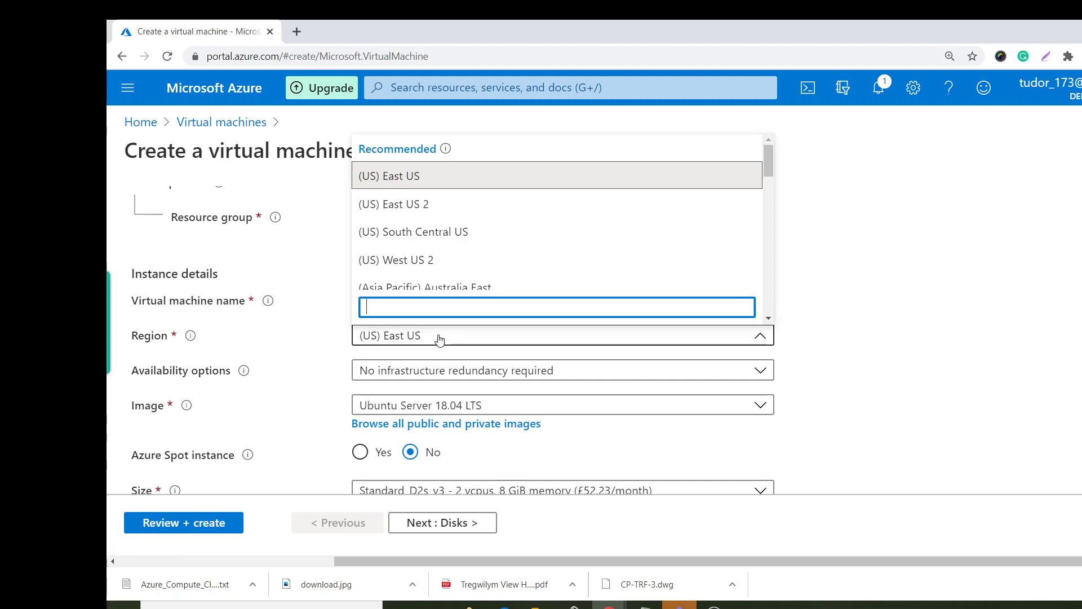
type("ul")
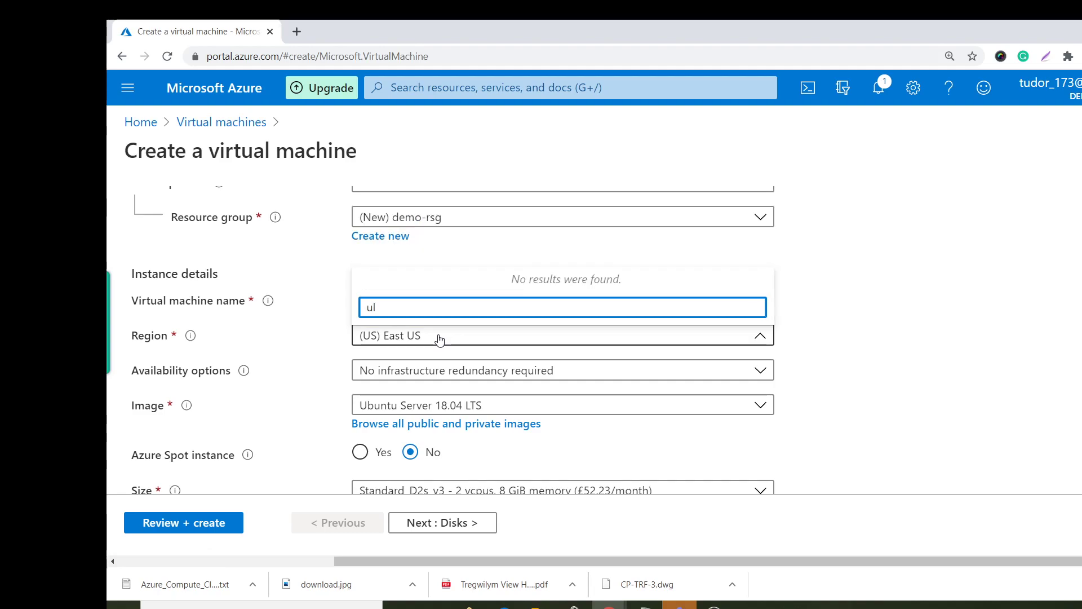
left_click(453, 333)
left_click(449, 339)
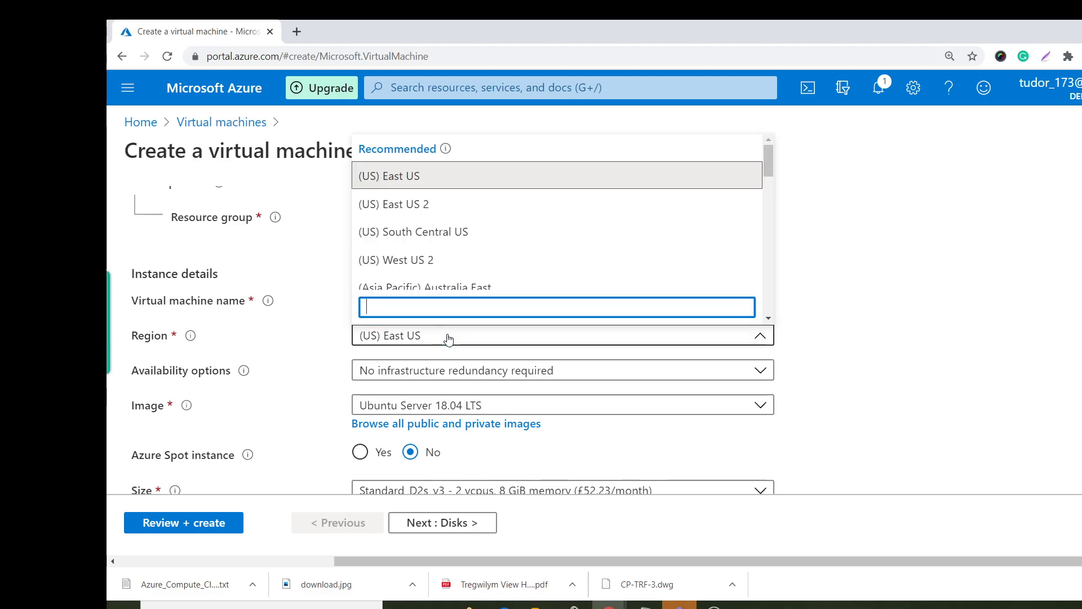
type("uk")
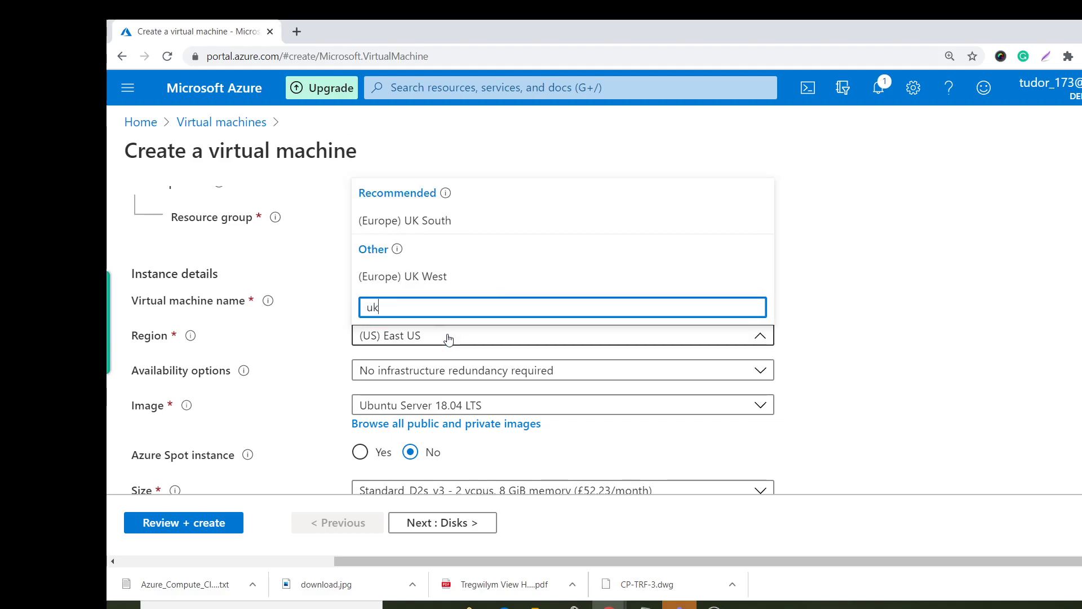
left_click(504, 221)
scroll(709, 279, "down", 2)
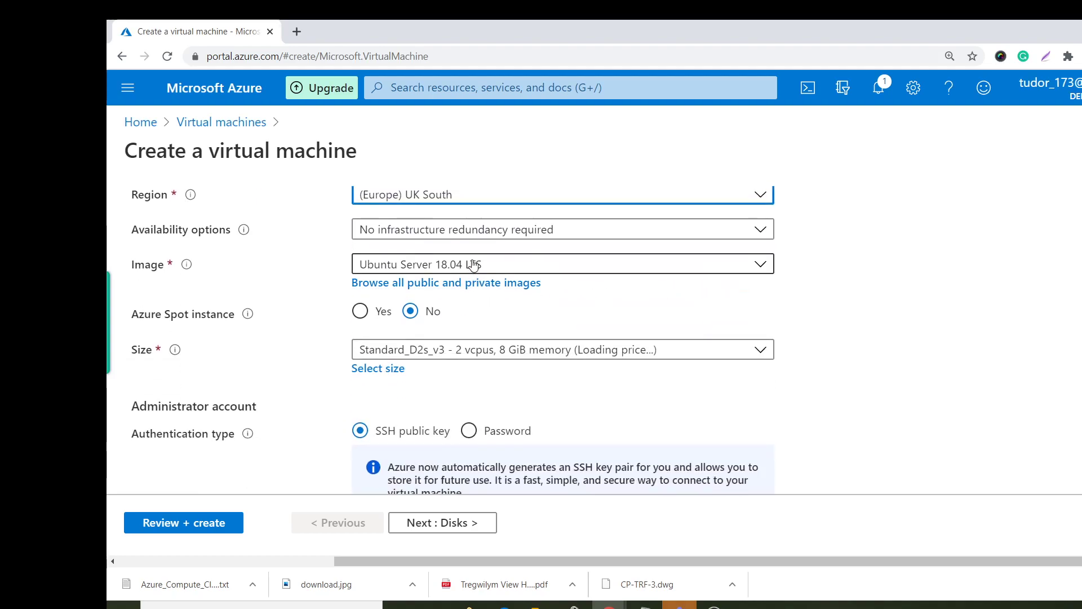
Set the VM image to Windows Server 2016 Datacenter.
left_click(605, 265)
scroll(639, 447, "down", 1)
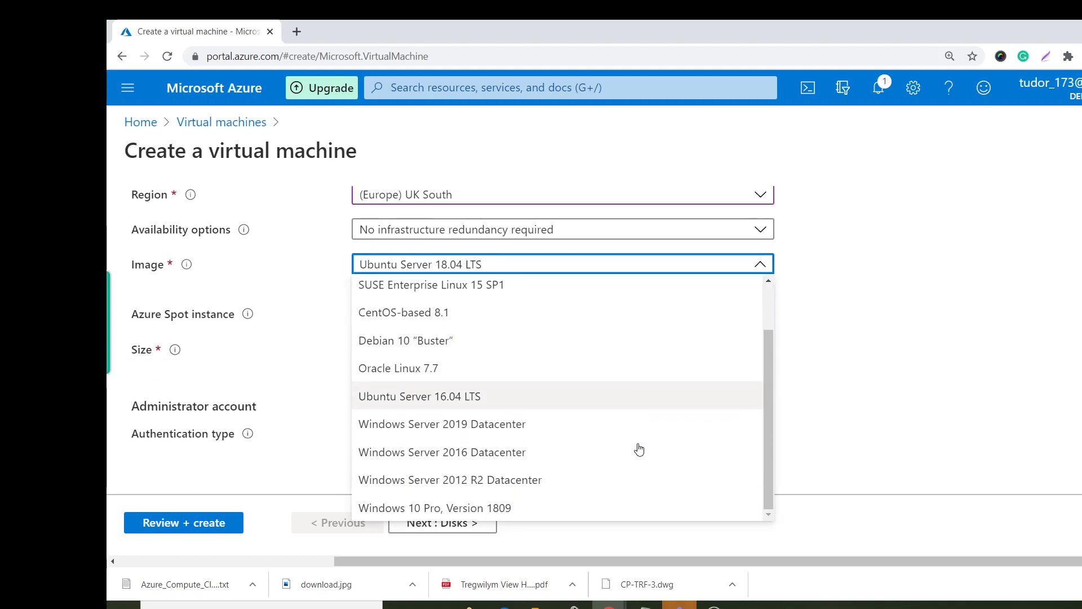
left_click(546, 427)
left_click(510, 346)
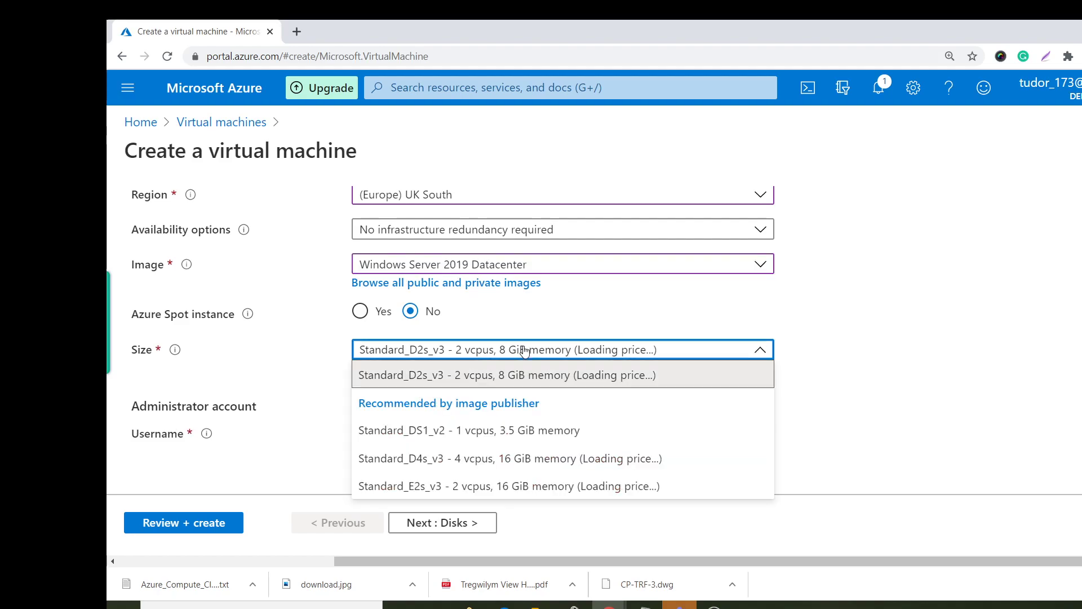
left_click(531, 265)
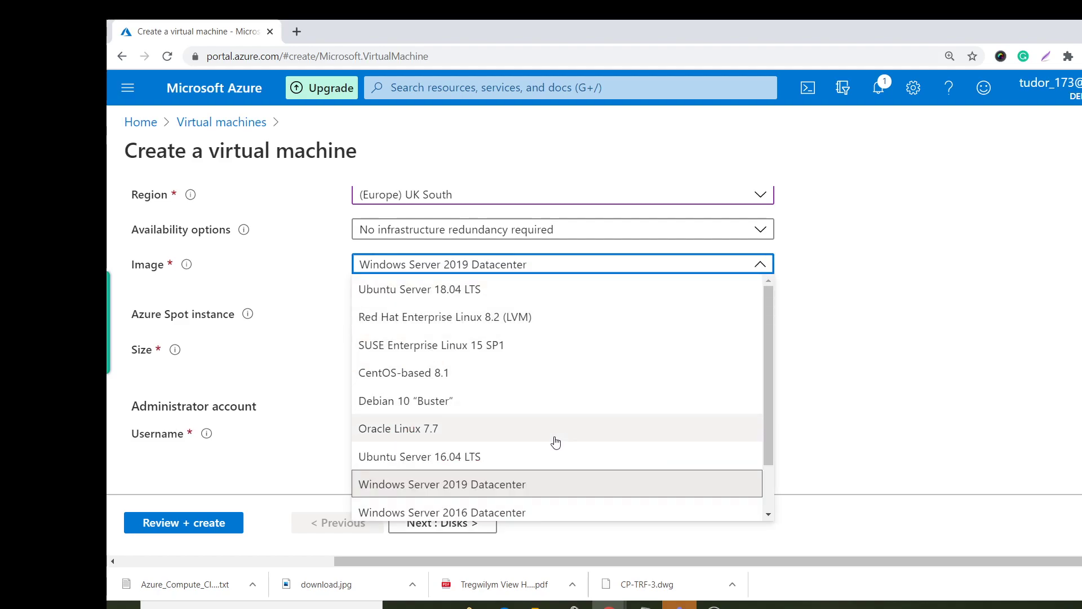
scroll(589, 332, "down", 1)
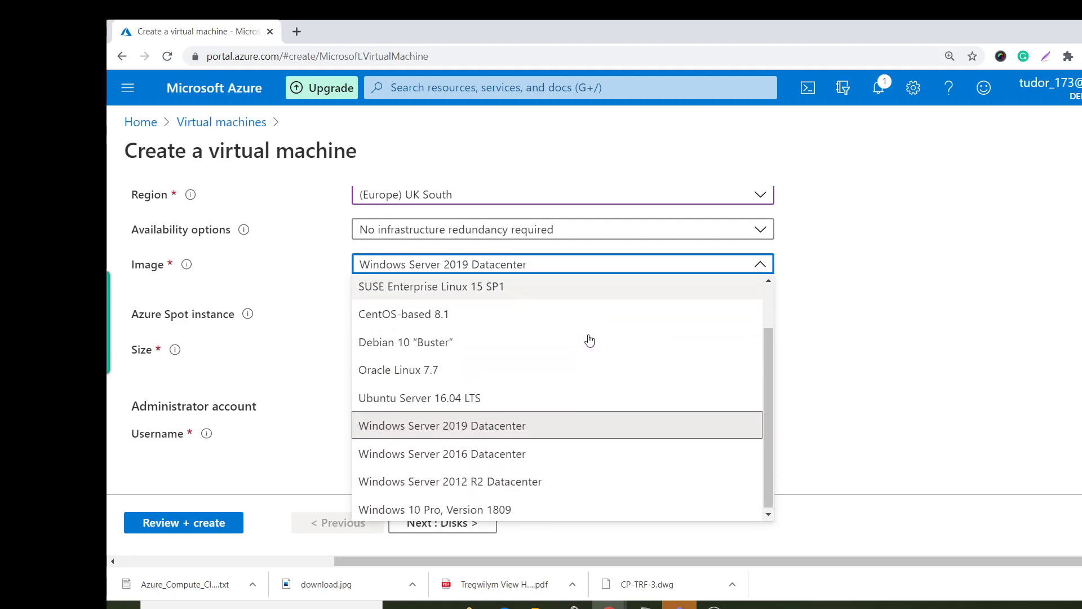
left_click(566, 453)
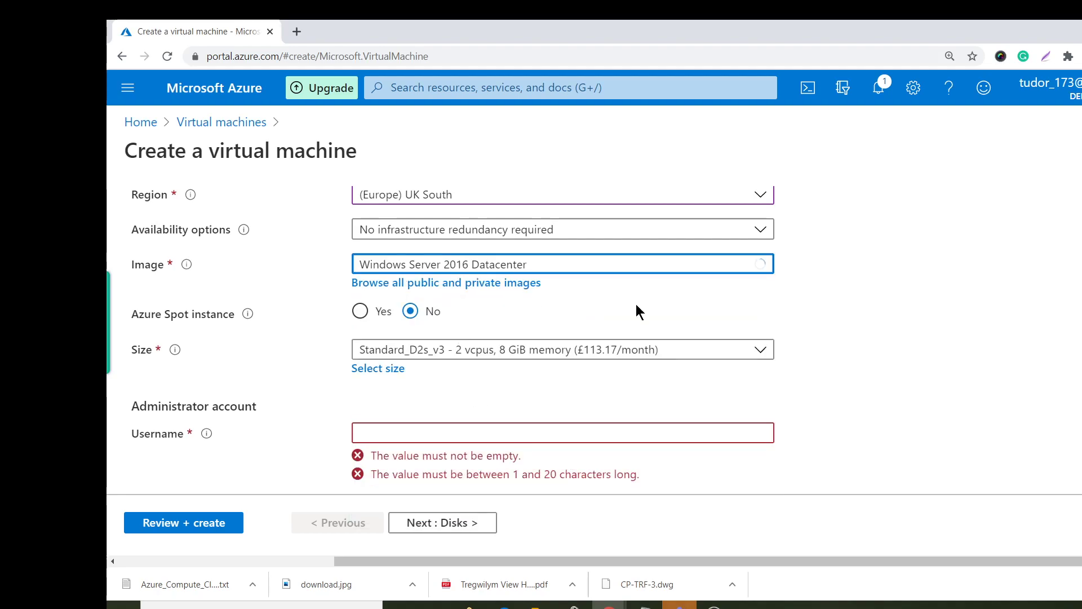
Choose size Standard_DS1_v2 (1 vcpu, 3.5 GiB memory).
scroll(480, 363, "down", 1)
left_click(364, 298)
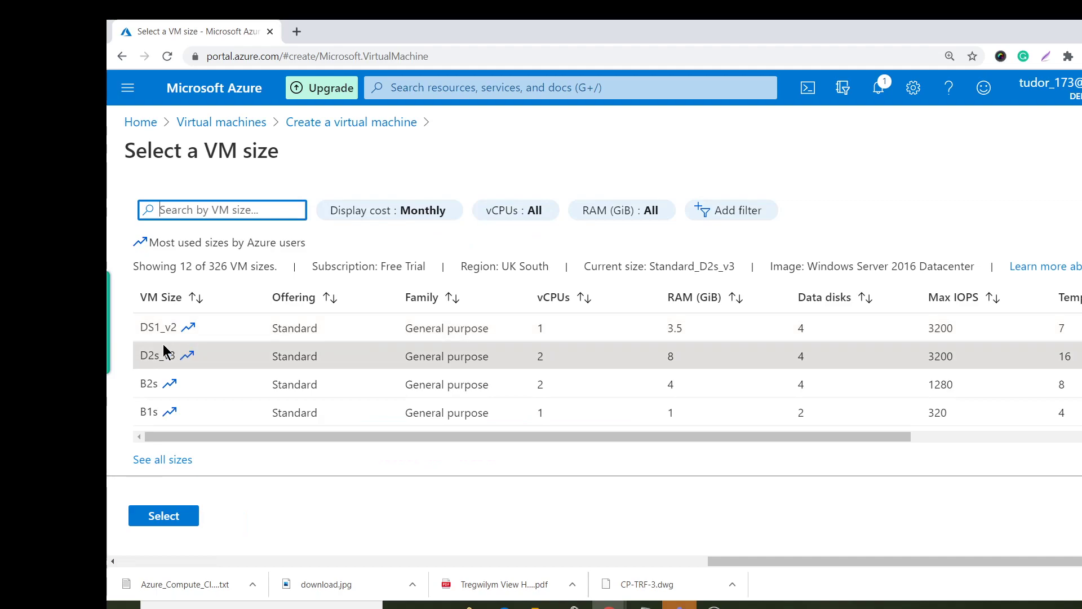
left_click(148, 329)
left_click(179, 515)
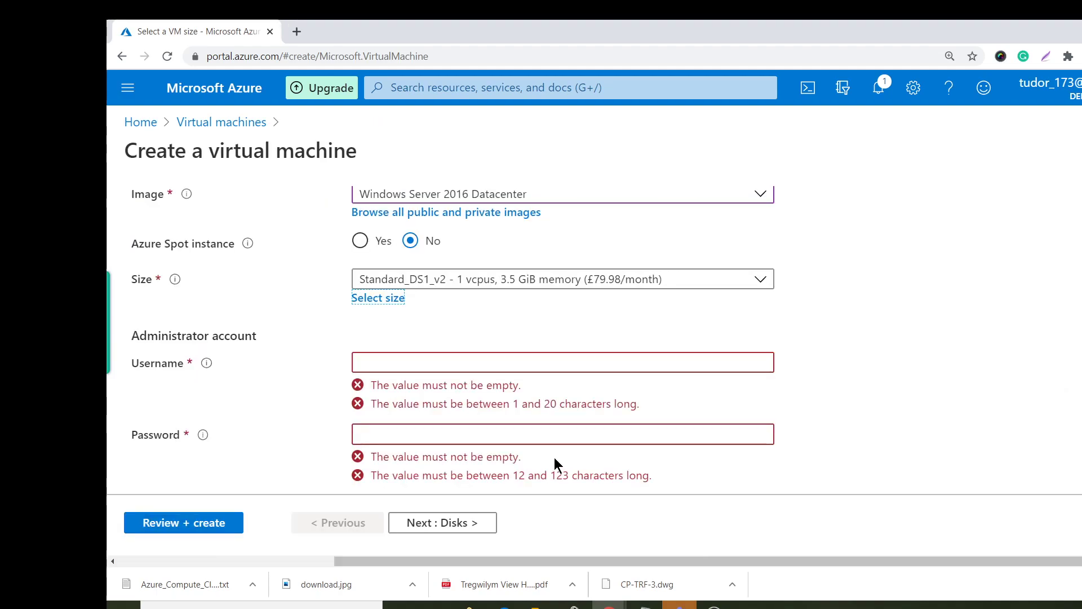
Enter the administrator username and password, confirming the password.
left_click(431, 365)
type("test")
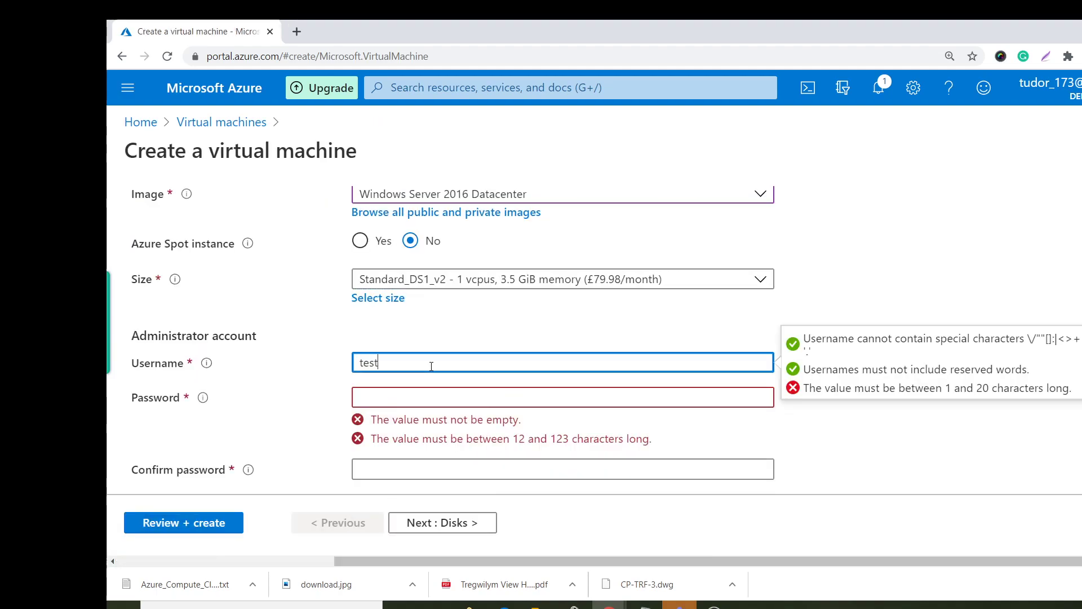
type("user")
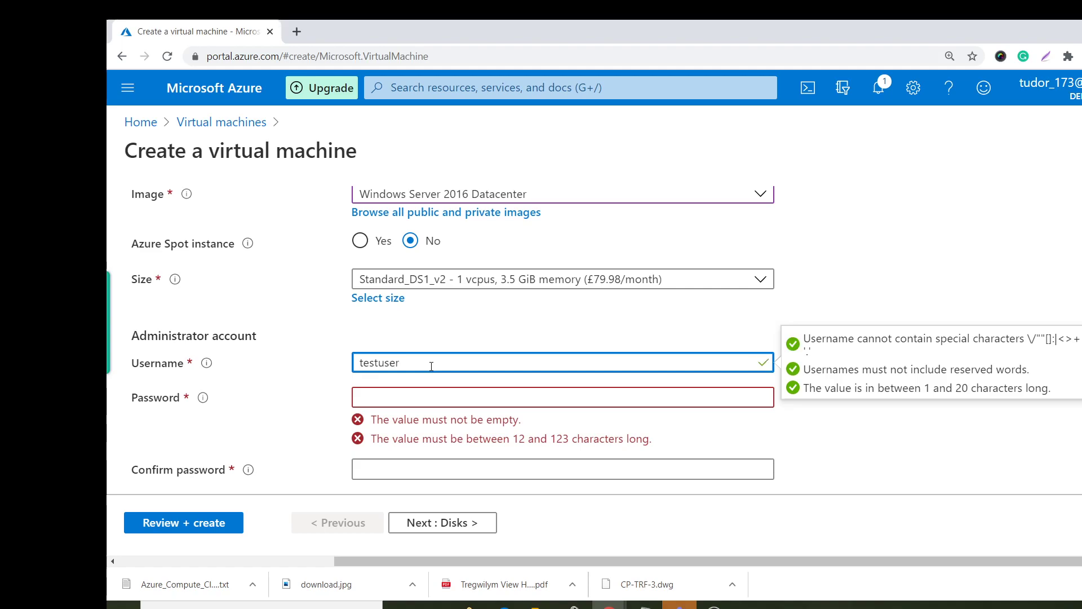
key("Tab")
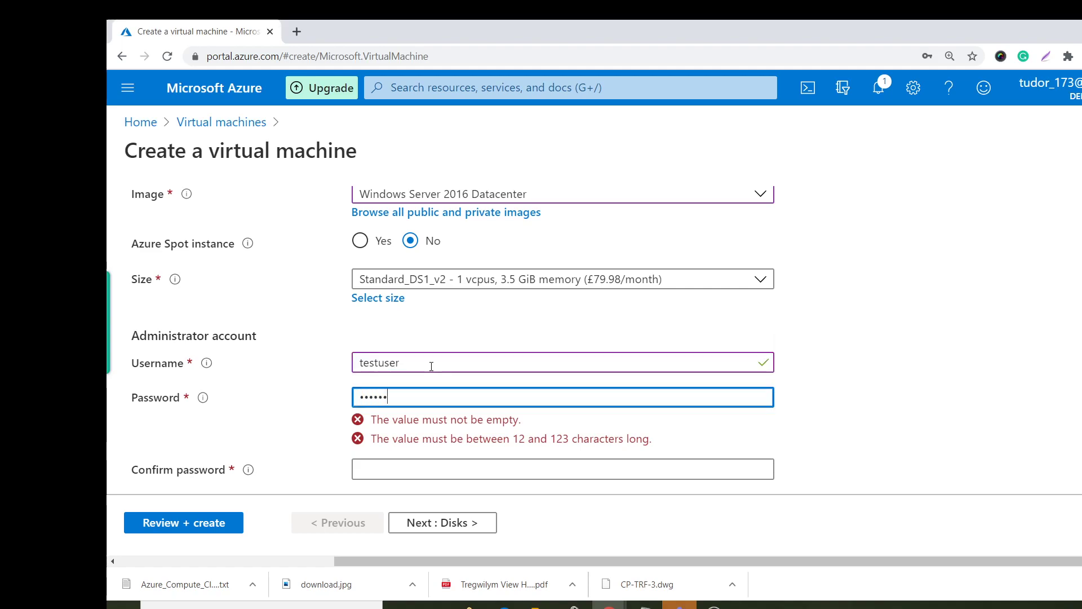
type("••••••••••••")
key("Tab")
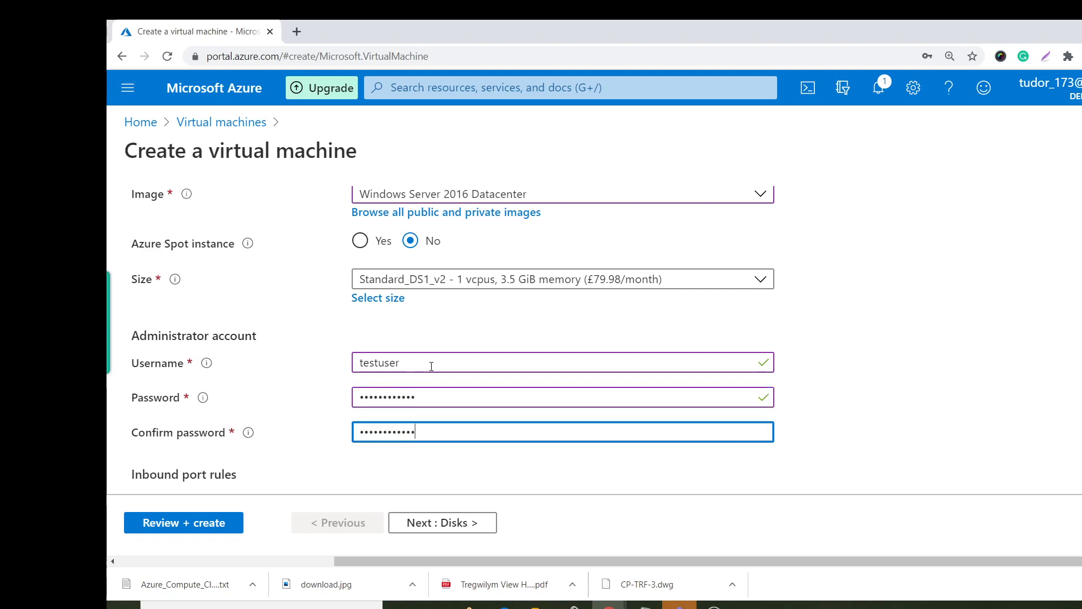
scroll(563, 194, "down", 4)
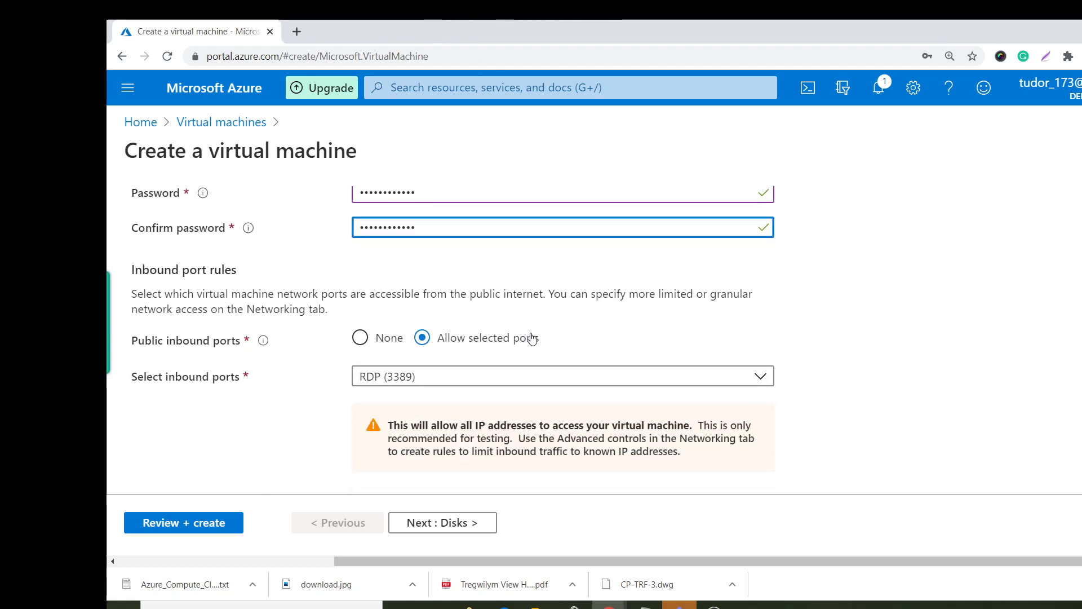
Allow inbound HTTP (80) alongside RDP (3389) and continue to the Disks step.
left_click(466, 376)
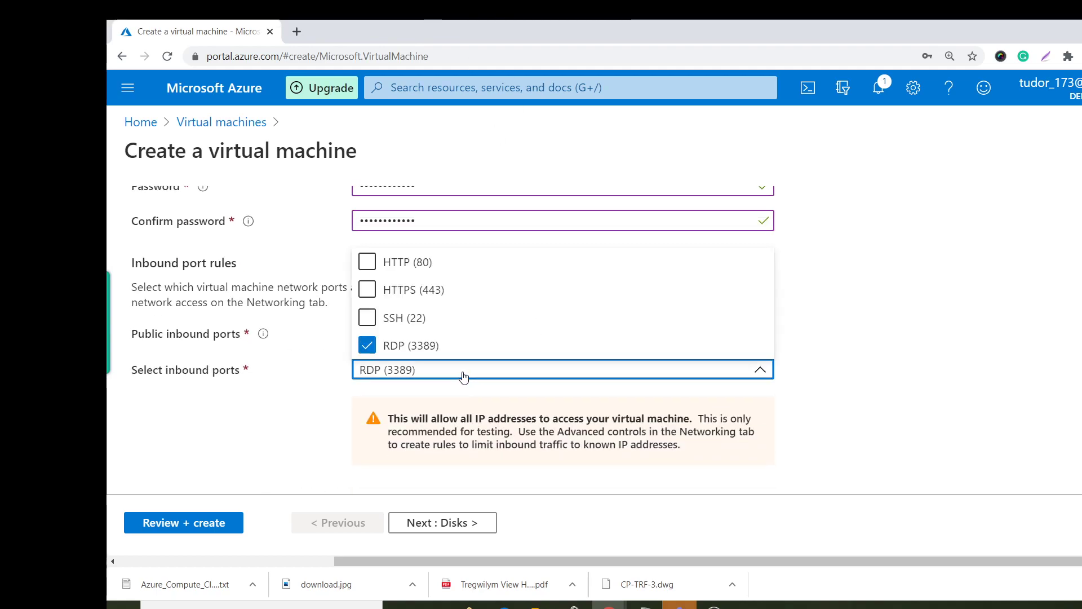
left_click(367, 262)
left_click(277, 451)
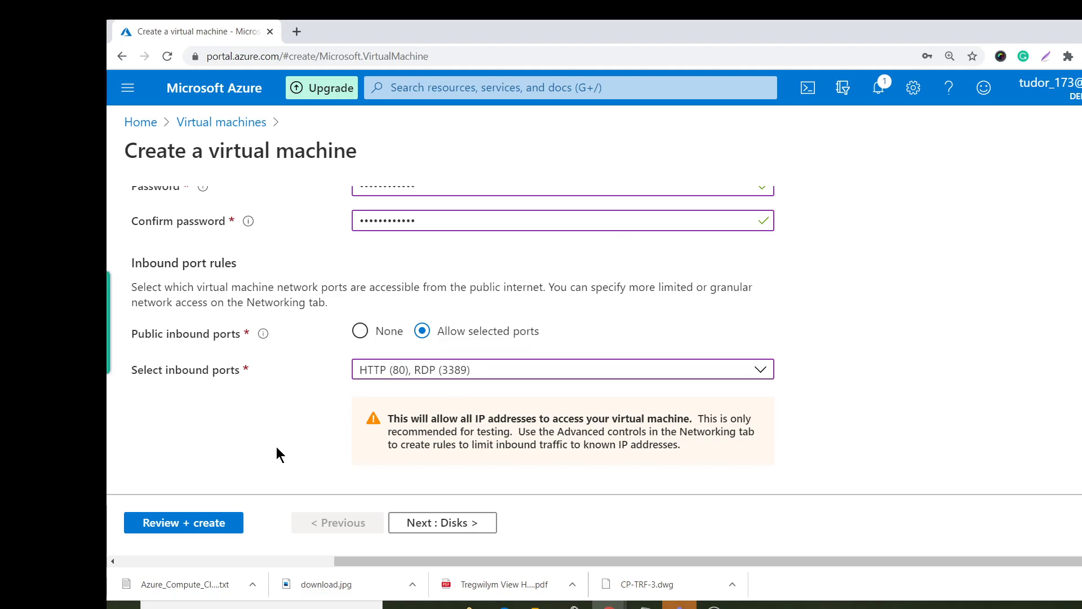
scroll(276, 448, "down", 3)
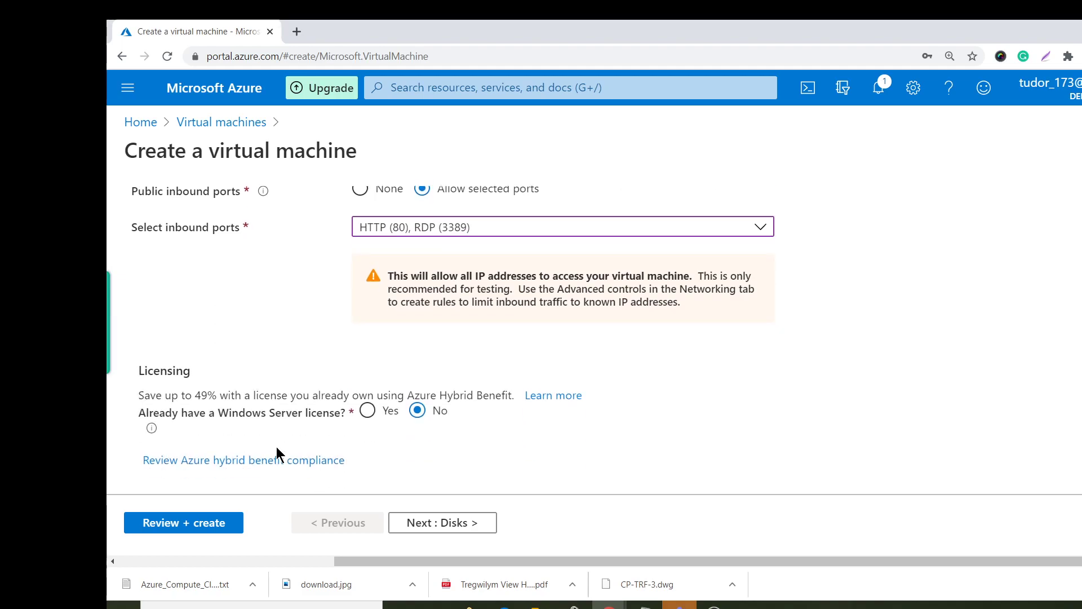
left_click(458, 529)
scroll(507, 315, "down", 3)
scroll(548, 289, "down", 1)
scroll(406, 310, "up", 4)
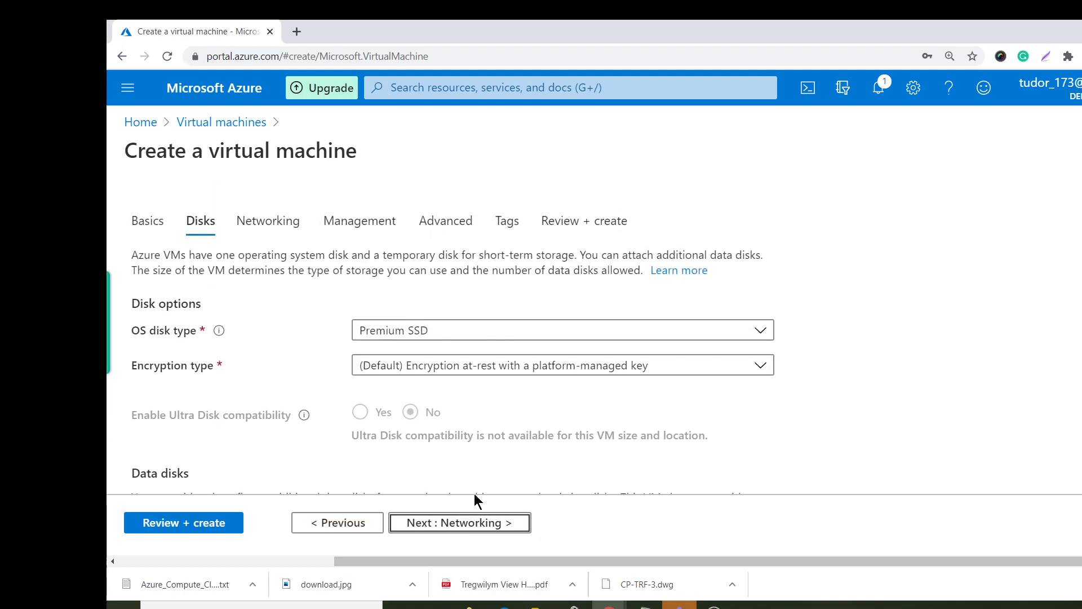
Step through Networking, Management, Advanced and Tags to Review + create.
left_click(493, 526)
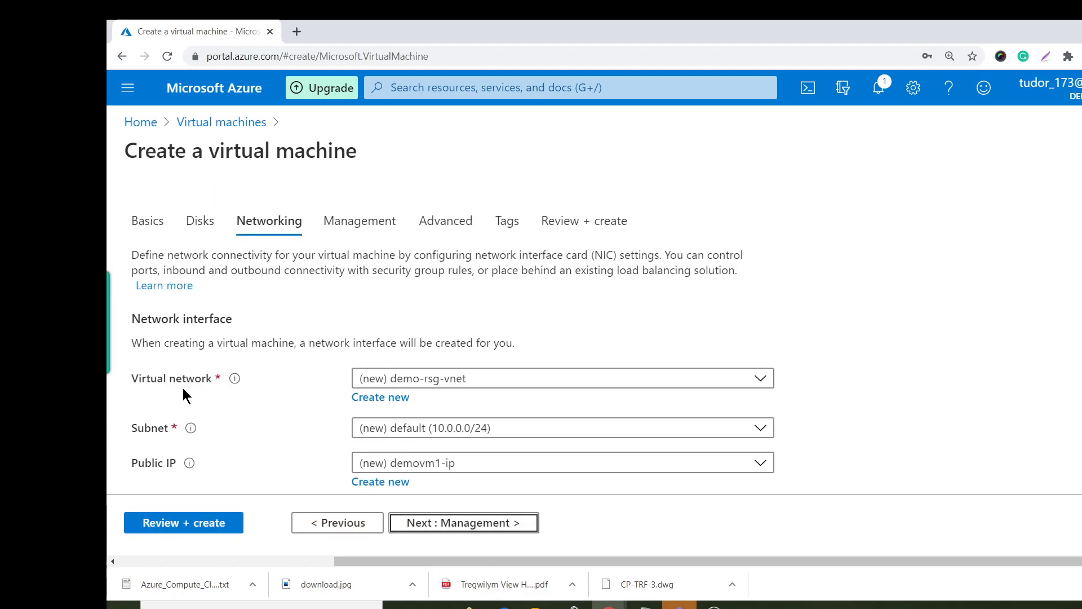
scroll(604, 415, "down", 1)
scroll(604, 408, "down", 2)
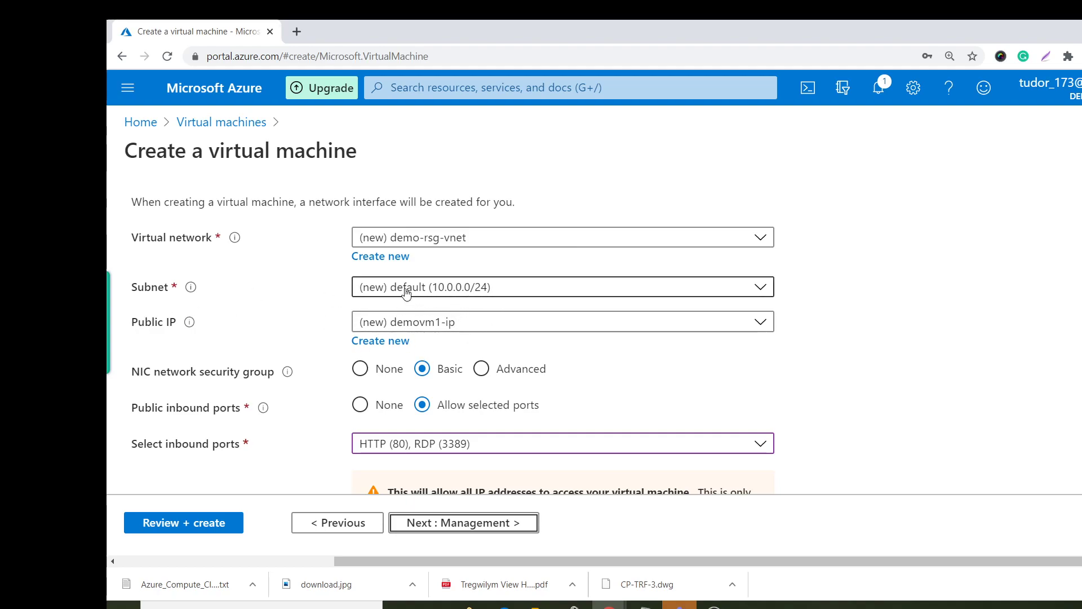
left_click(473, 521)
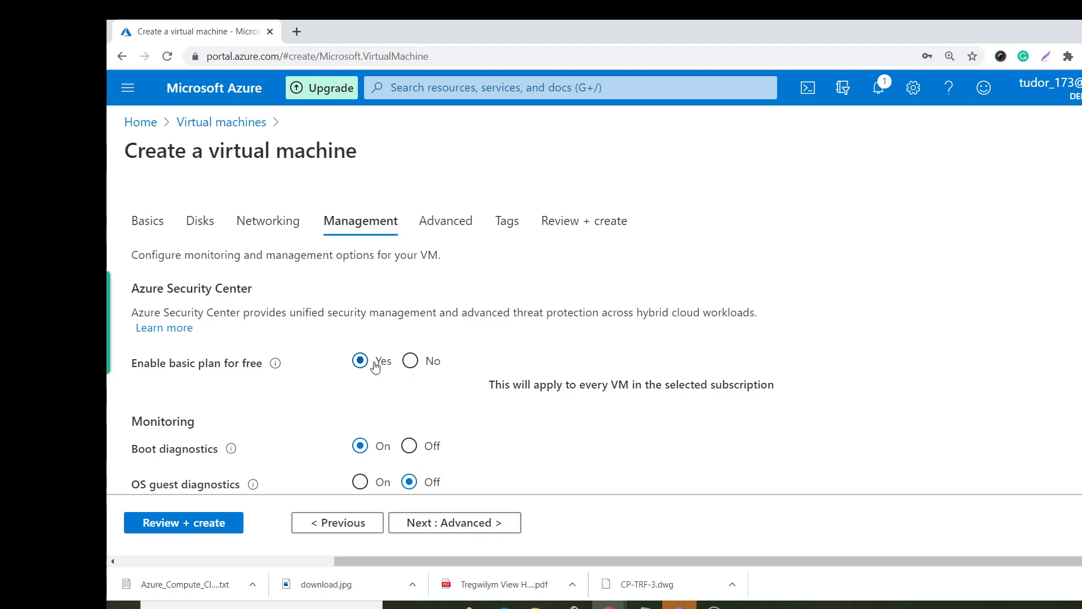
left_click(440, 523)
left_click(440, 523)
left_click(440, 523)
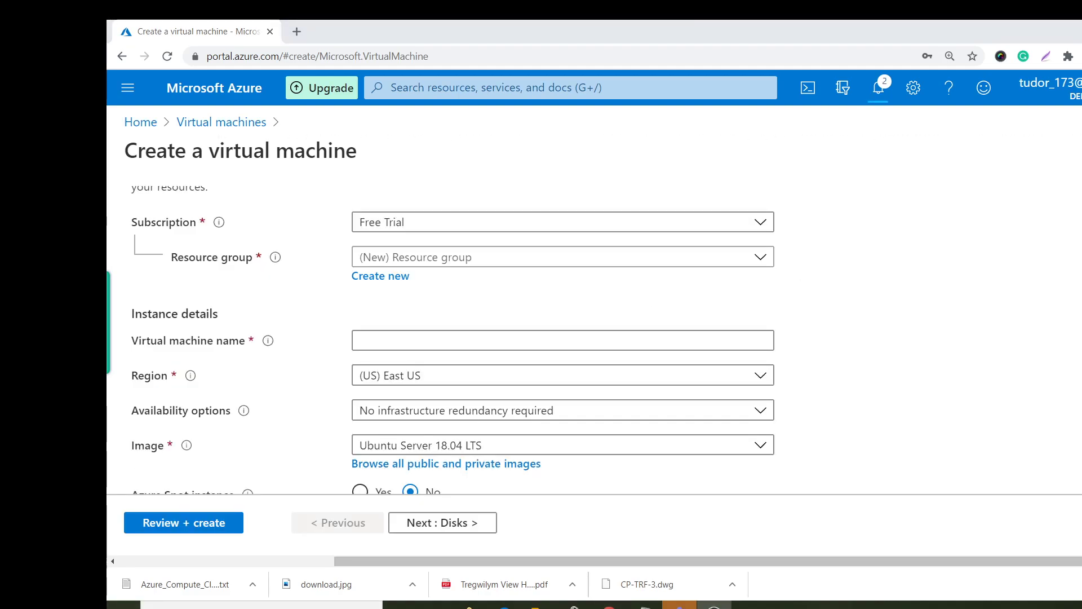
Place the second VM in demo-rsg and name it demovm2.
left_click(476, 258)
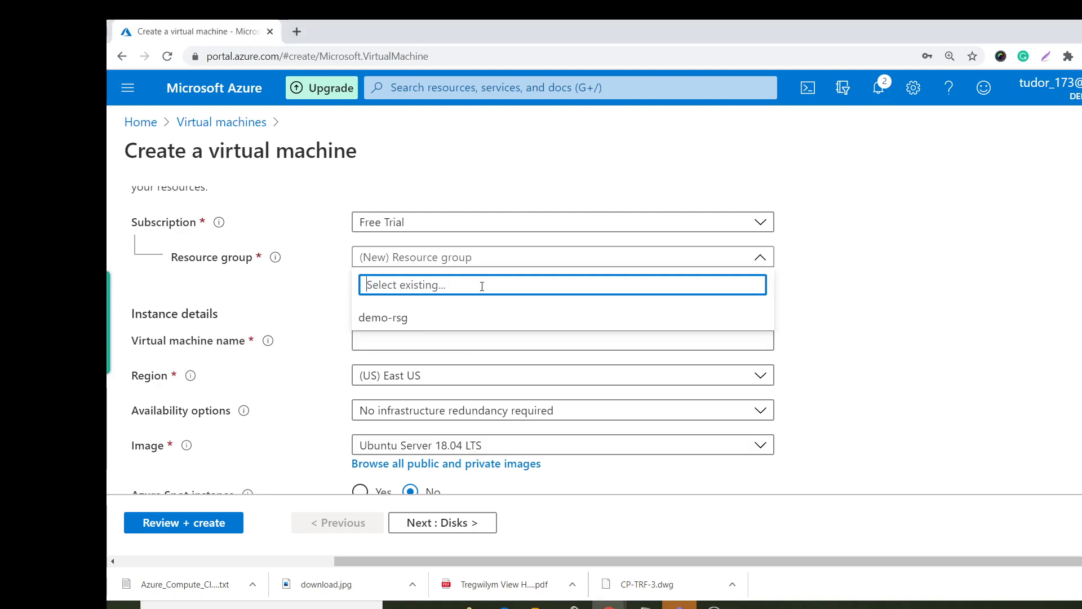
left_click(379, 319)
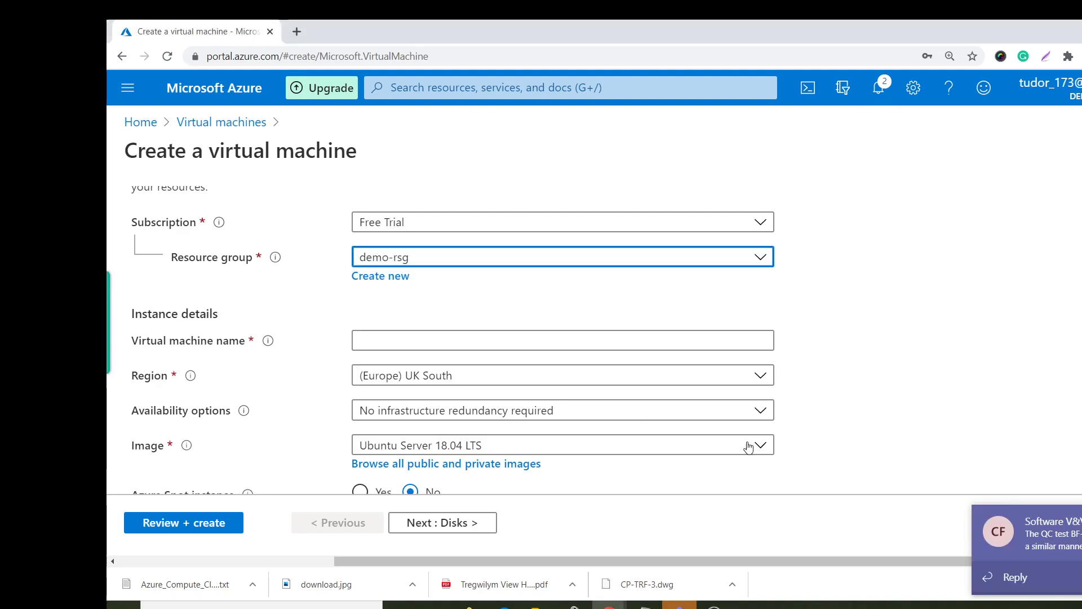
left_click(416, 337)
type("demovm2")
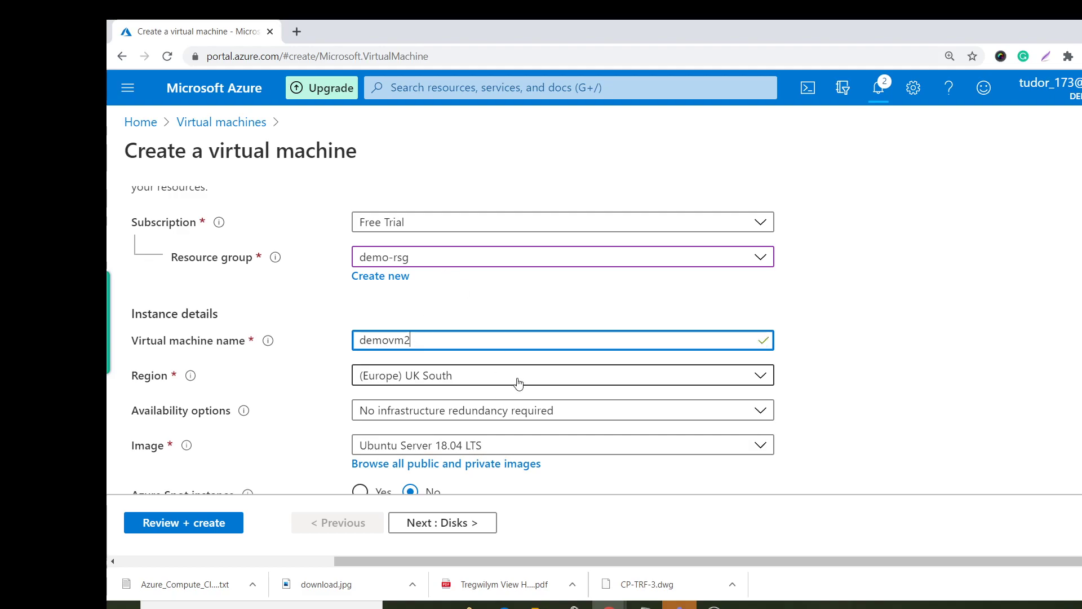
scroll(566, 360, "down", 2)
Choose the Windows Server 2016 Datacenter image and Standard_D2s_v3 size.
left_click(536, 312)
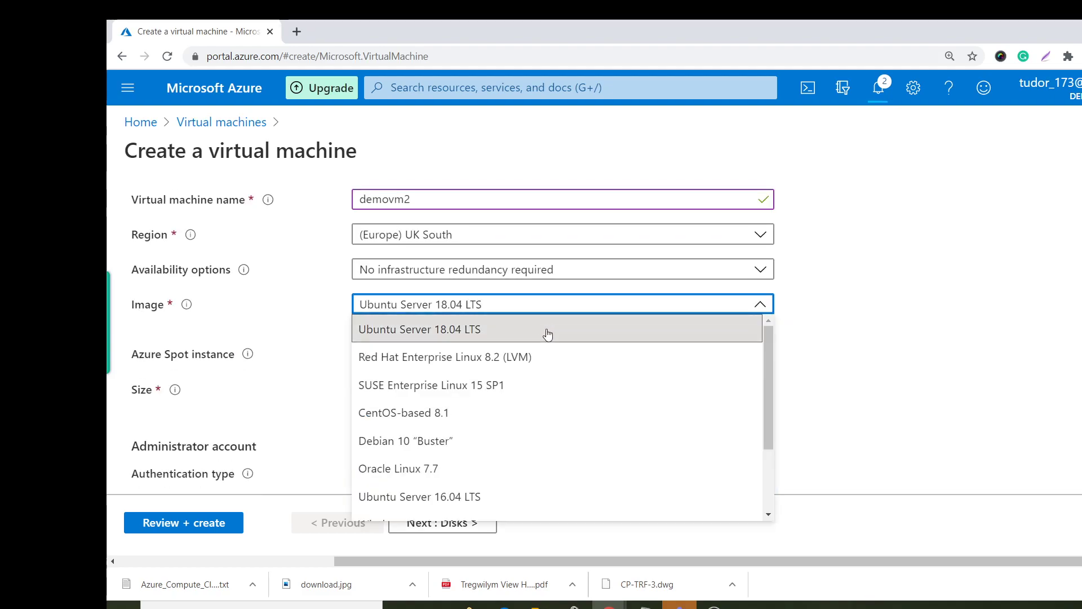
scroll(607, 448, "down", 2)
left_click(608, 447)
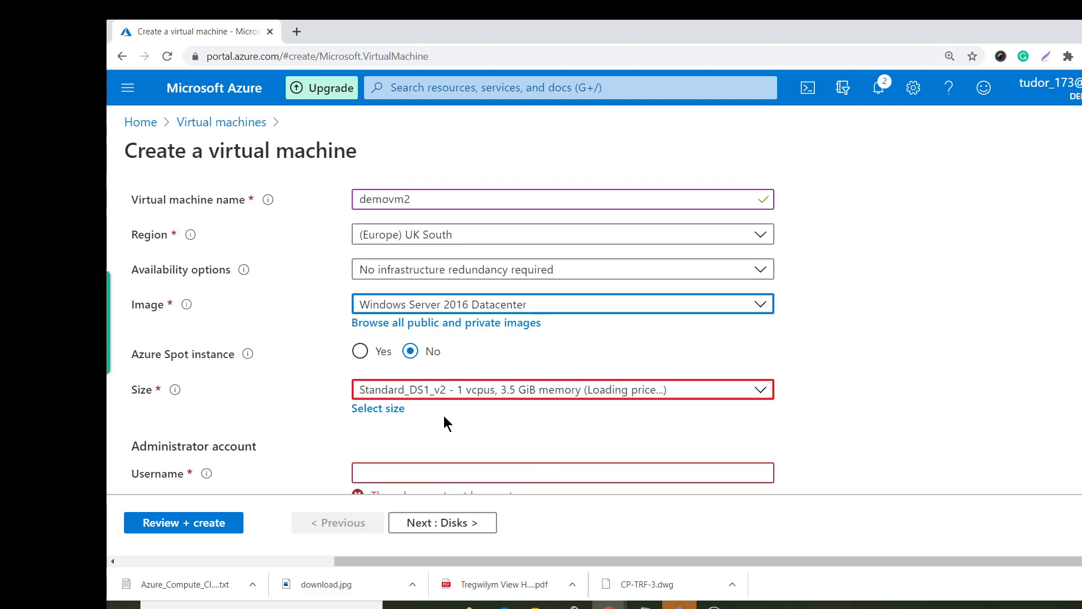
left_click(379, 406)
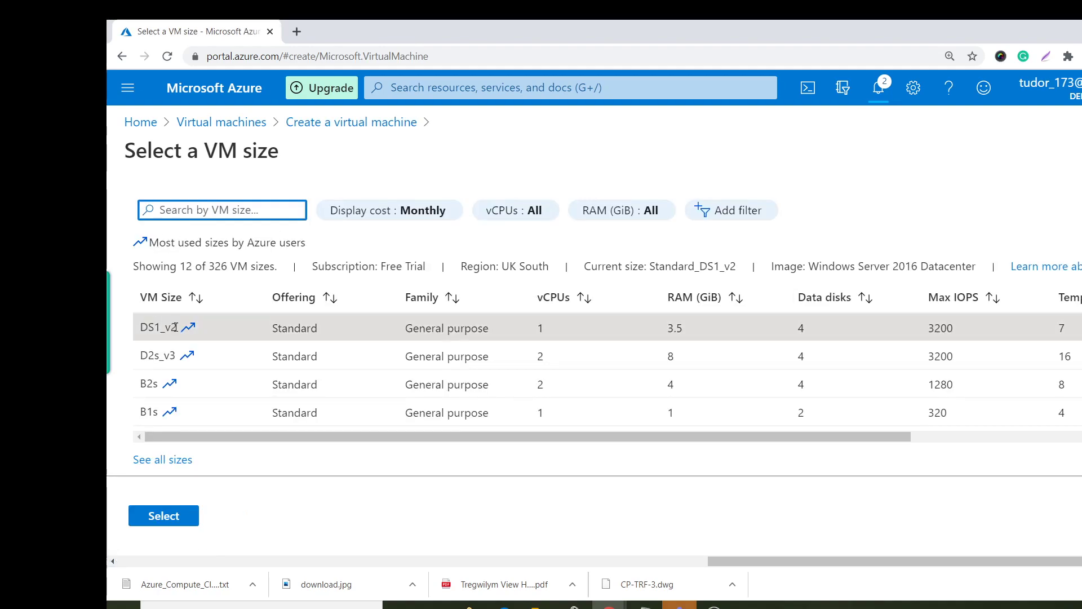
left_click(163, 356)
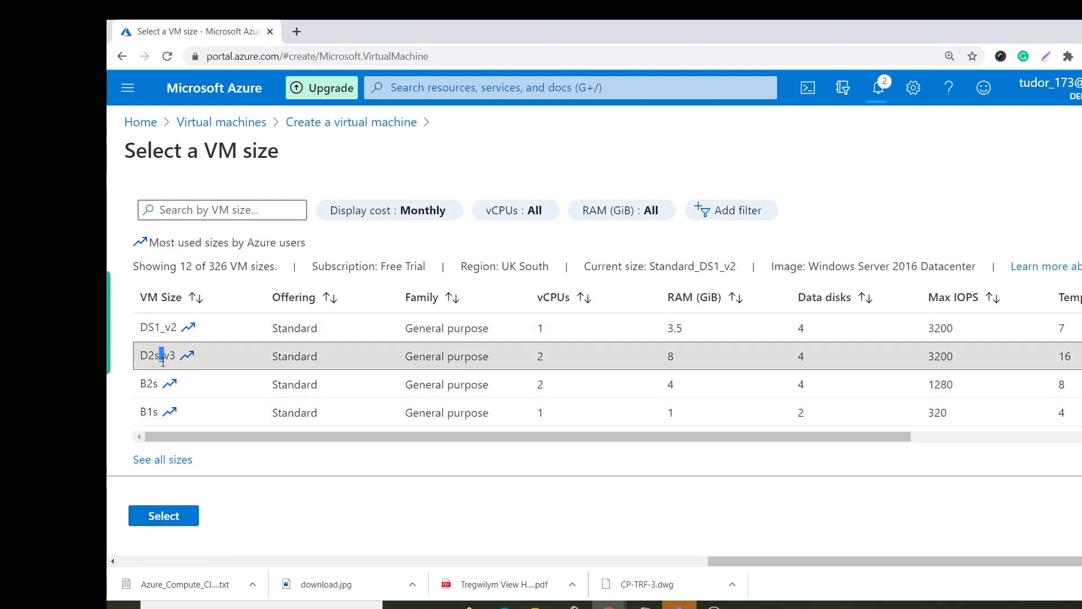
left_click(163, 516)
scroll(670, 403, "down", 2)
Enter the administrator username and password, confirming the password.
left_click(484, 332)
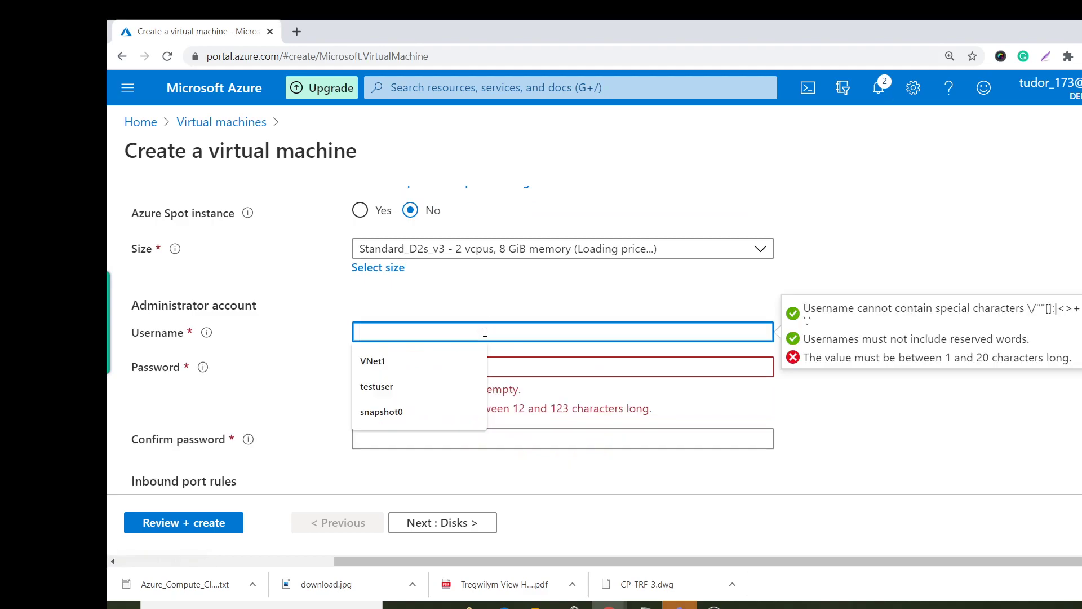
type("test")
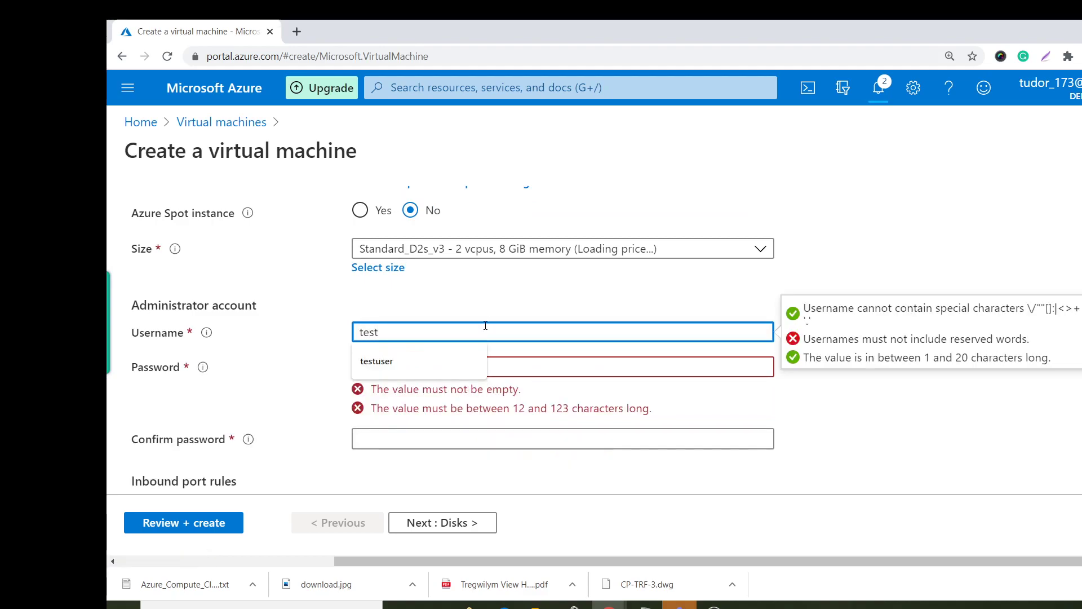
key("Down")
key("Return")
key("Tab")
type("Pa••••••")
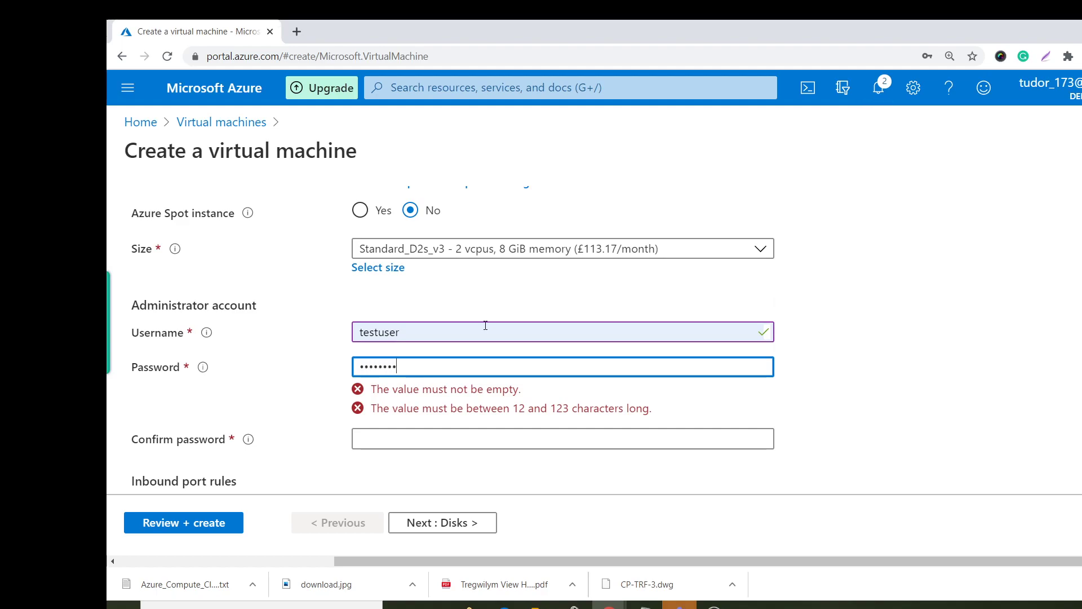
type("•")
key("Tab")
type("••••••••••••")
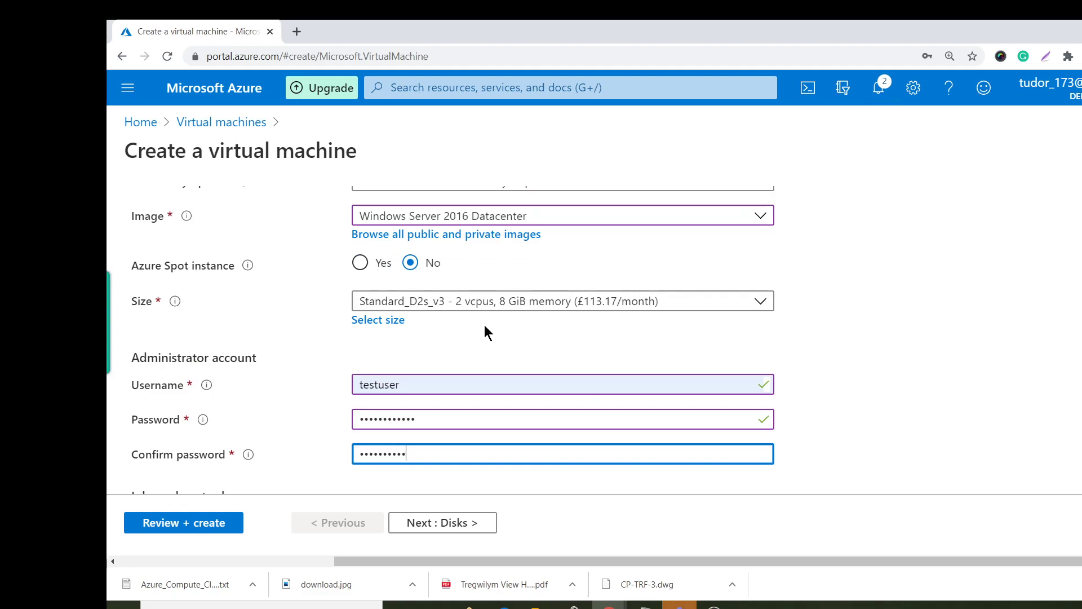
scroll(609, 170, "down", 6)
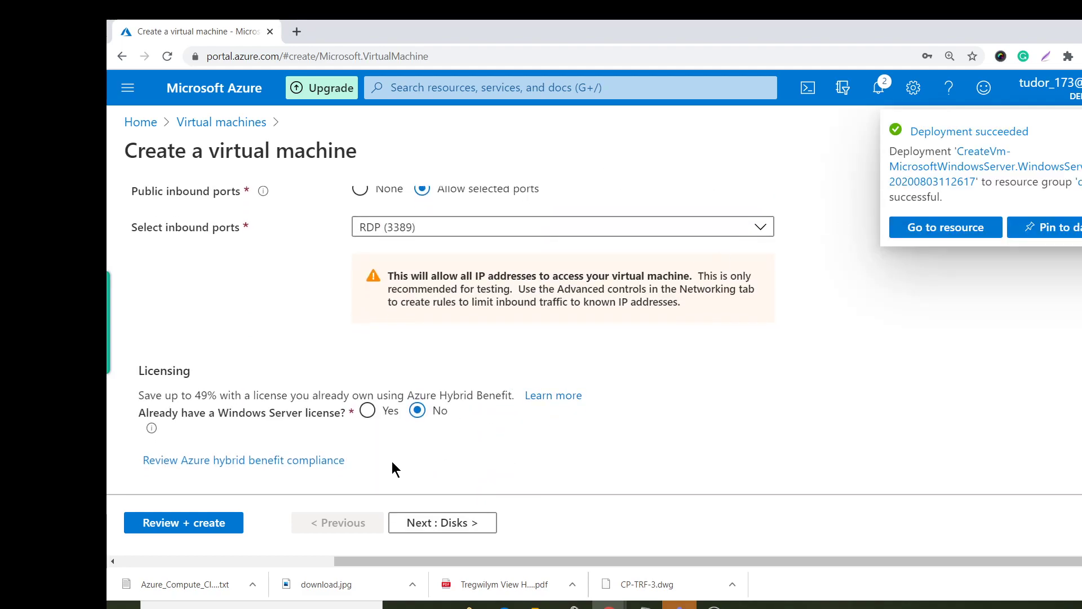
On Networking, keep demo-rsg-vnet, the default 10.0.0.0/24 subnet and new demovm2-ip public IP.
left_click(435, 521)
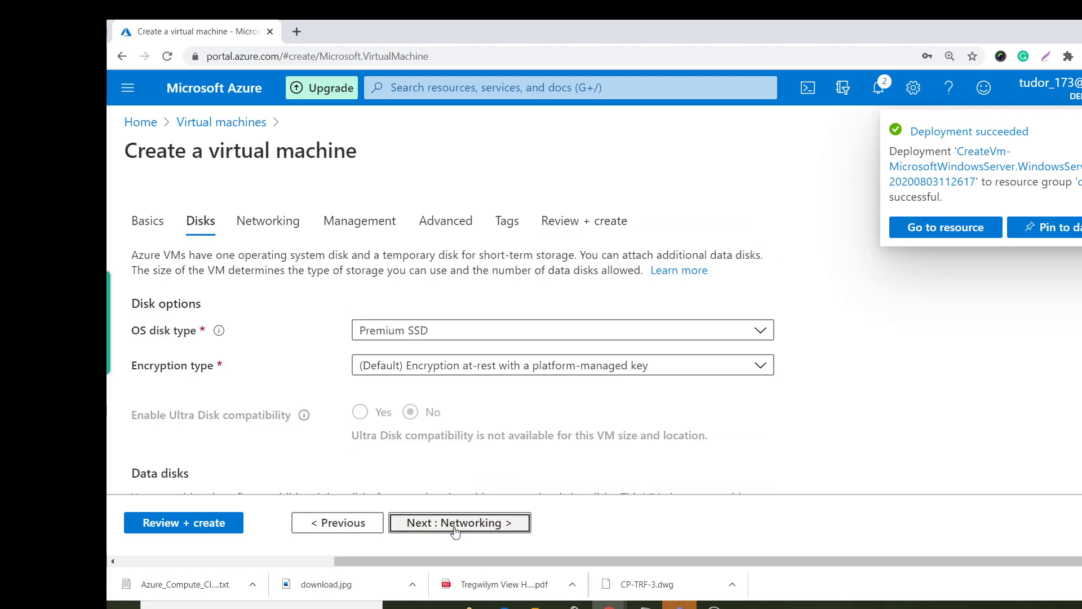
left_click(455, 529)
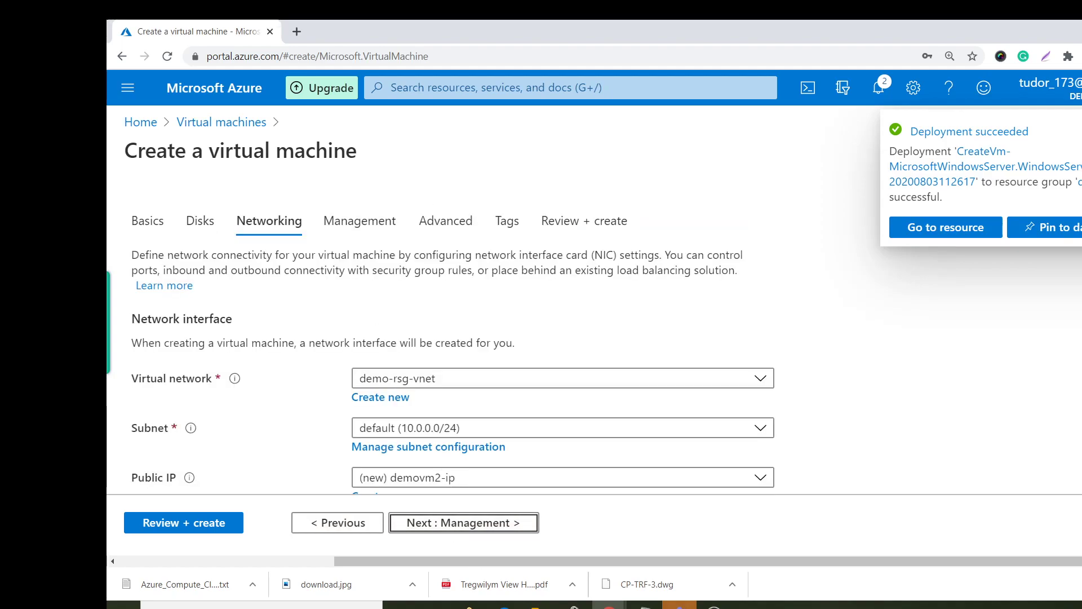
scroll(310, 257, "down", 1)
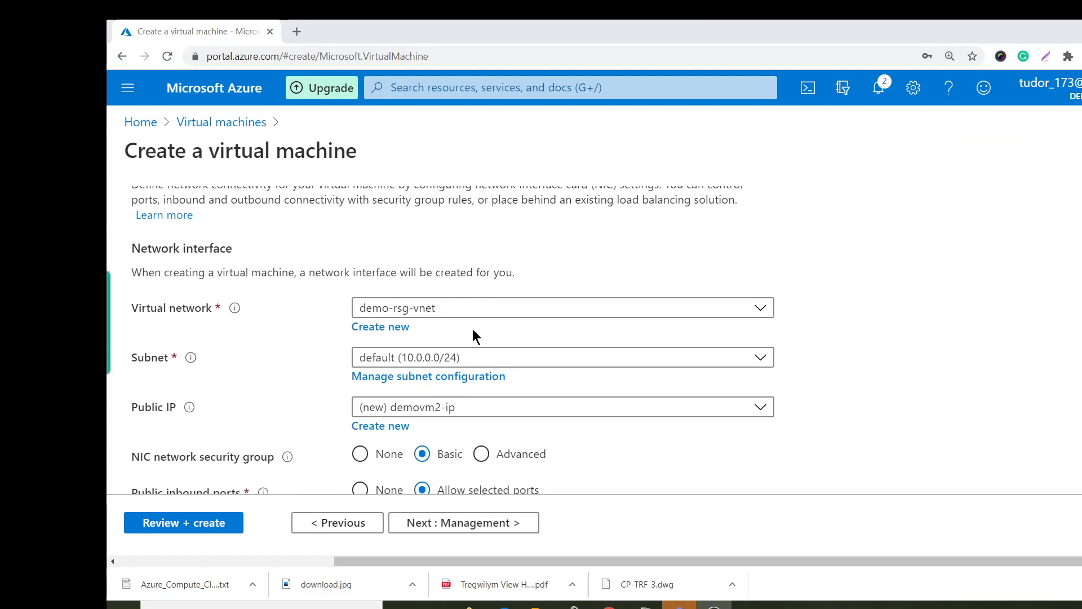
scroll(288, 262, "up", 1)
scroll(296, 266, "down", 2)
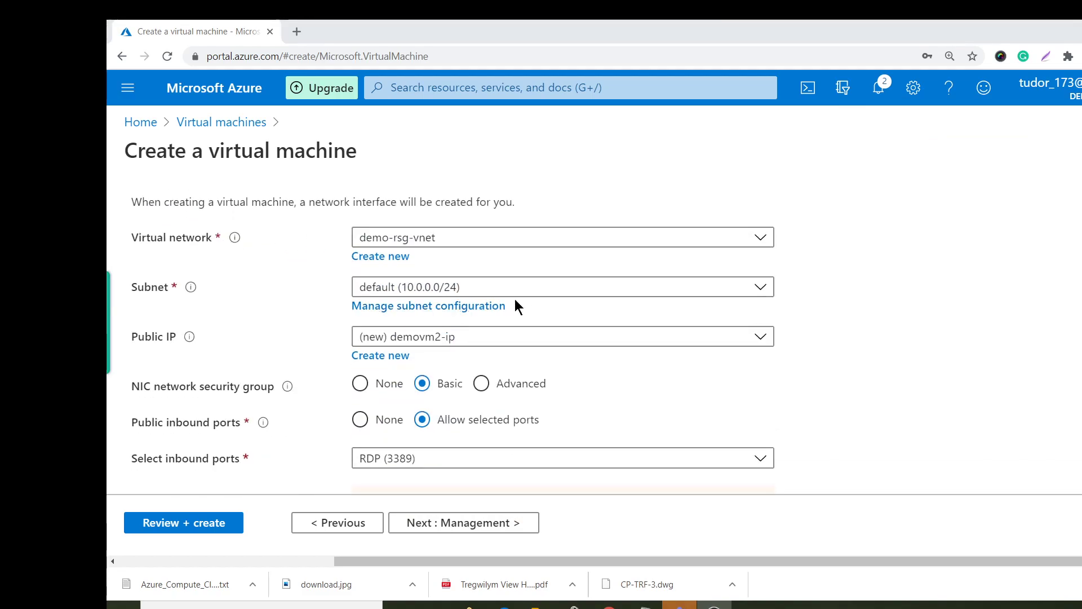
left_click(459, 289)
left_click(891, 360)
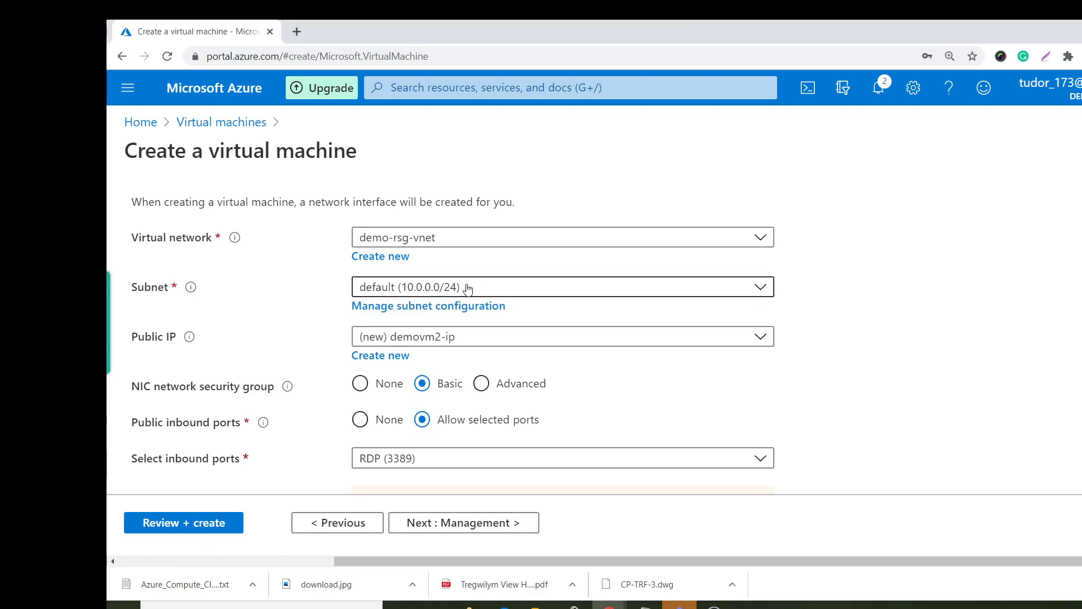
left_click(512, 337)
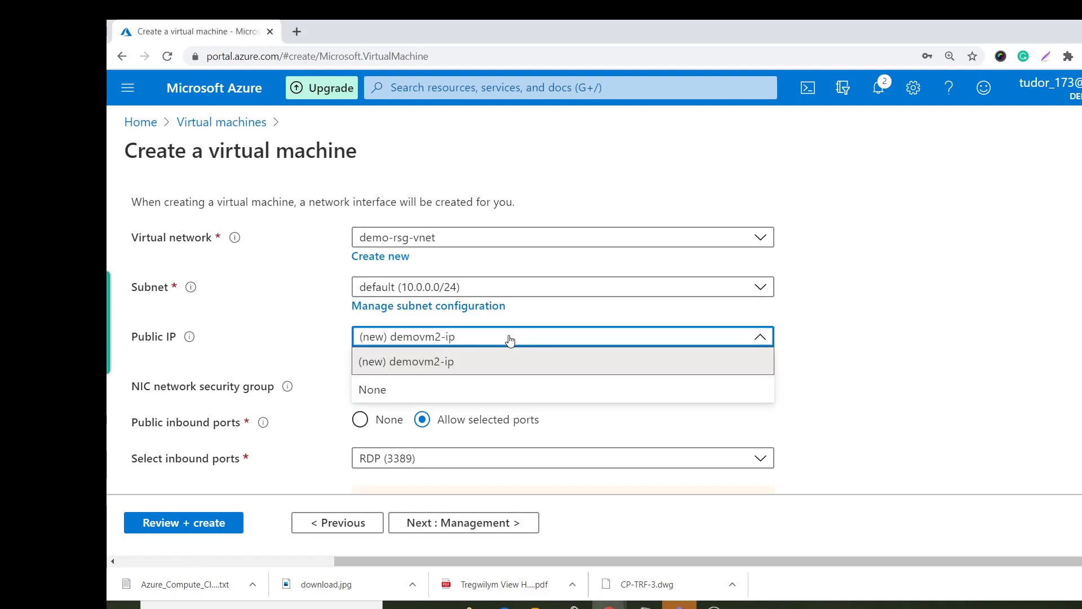
left_click(907, 330)
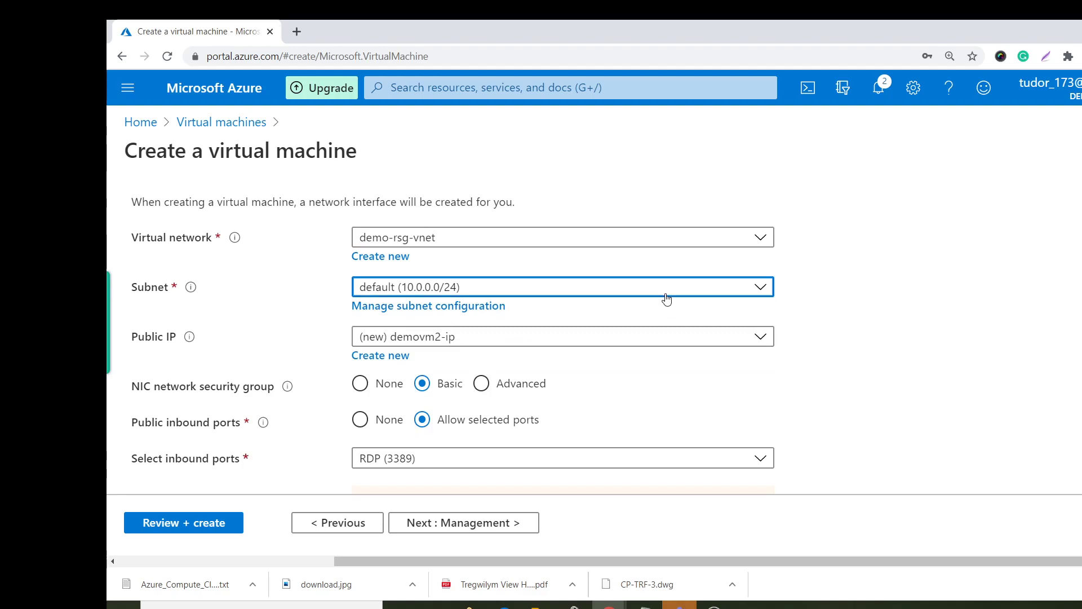
left_click(667, 299)
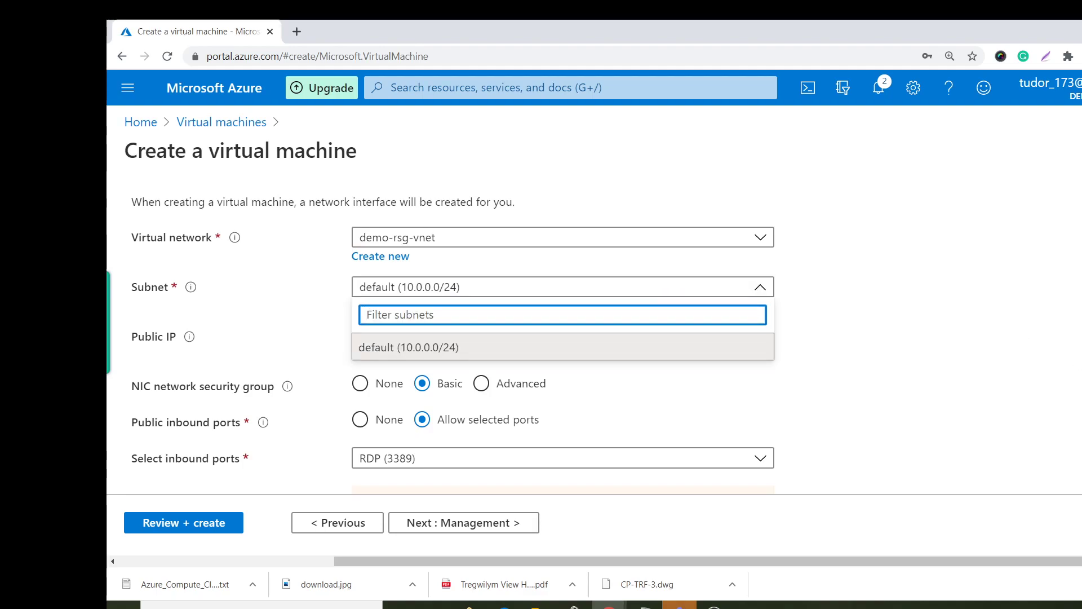
left_click(292, 222)
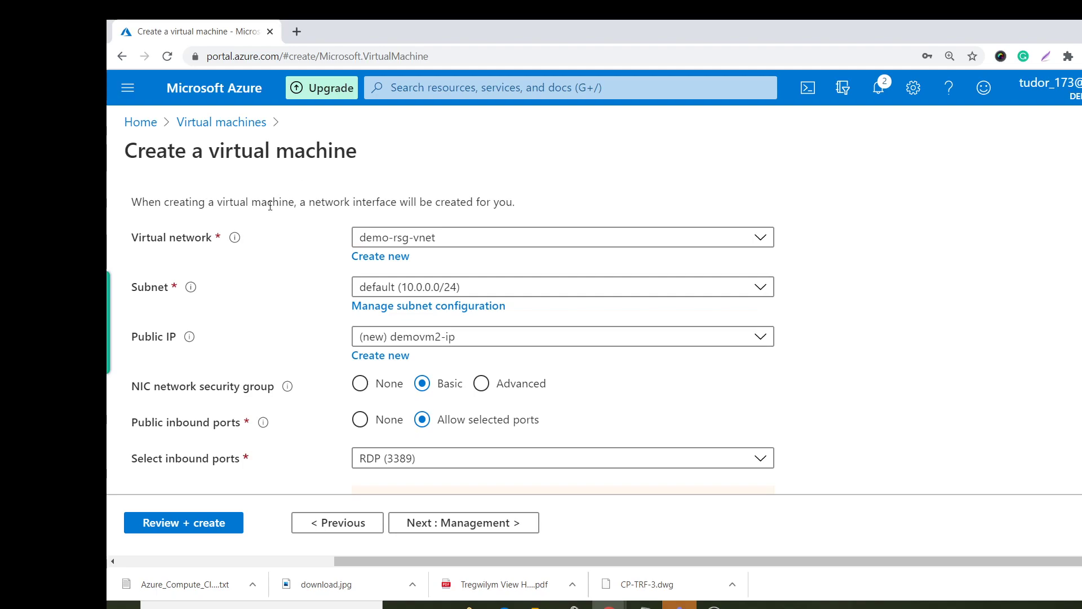
In a second portal tab, list Virtual networks to confirm demo-rsg-vnet in UK South.
middle_click(221, 121)
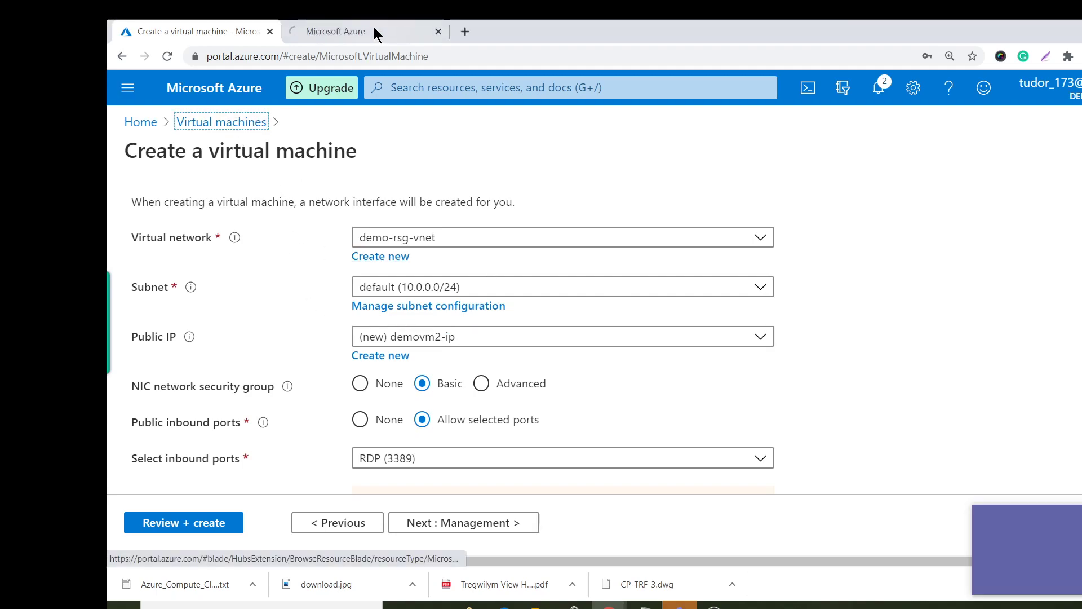
left_click(373, 29)
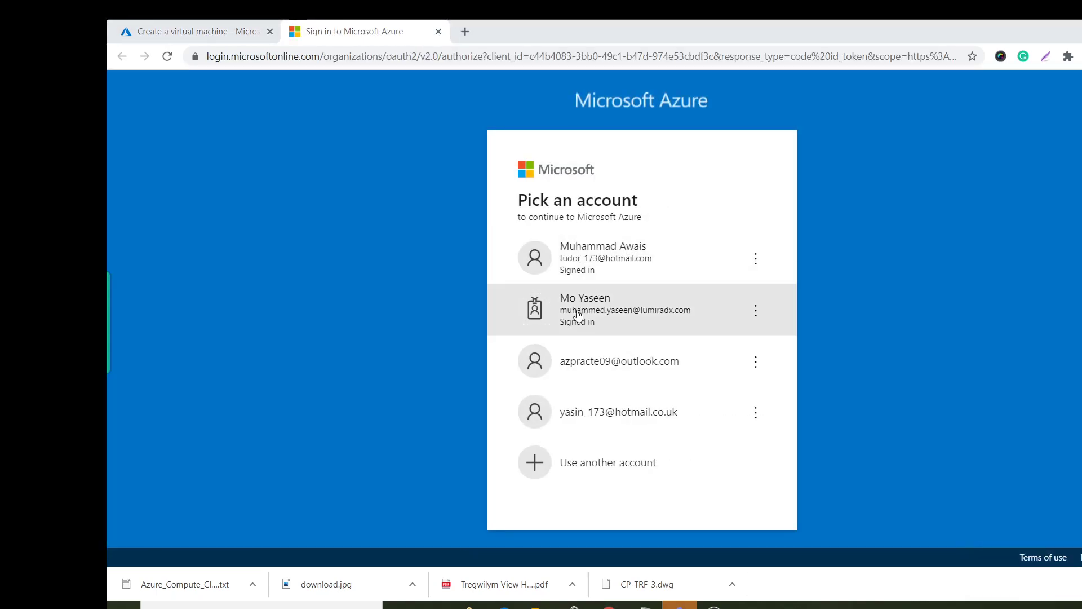
left_click(784, 269)
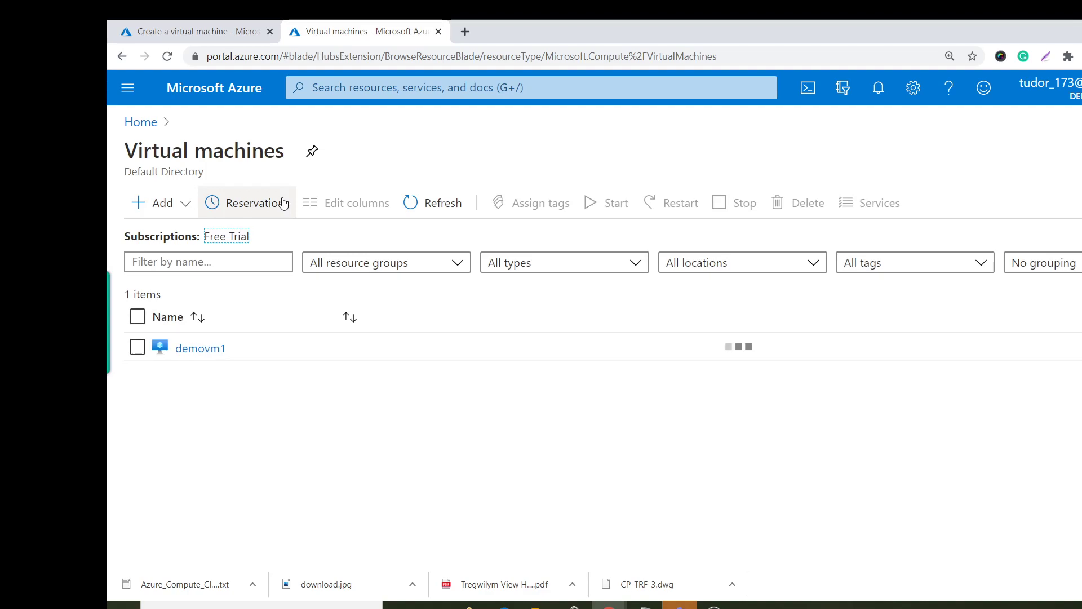
left_click(141, 123)
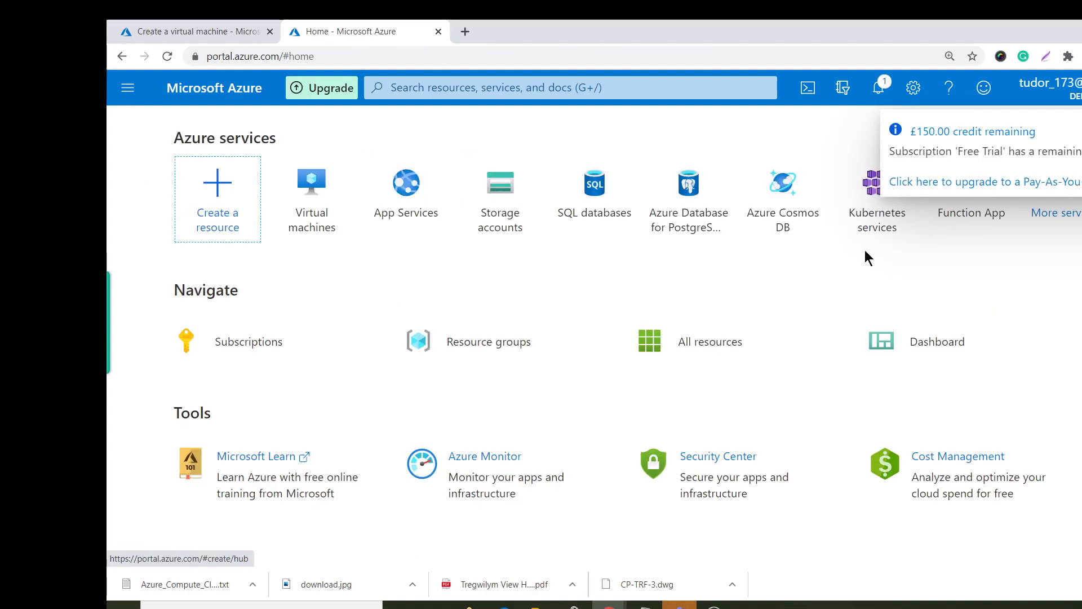
left_click(440, 96)
type("virt")
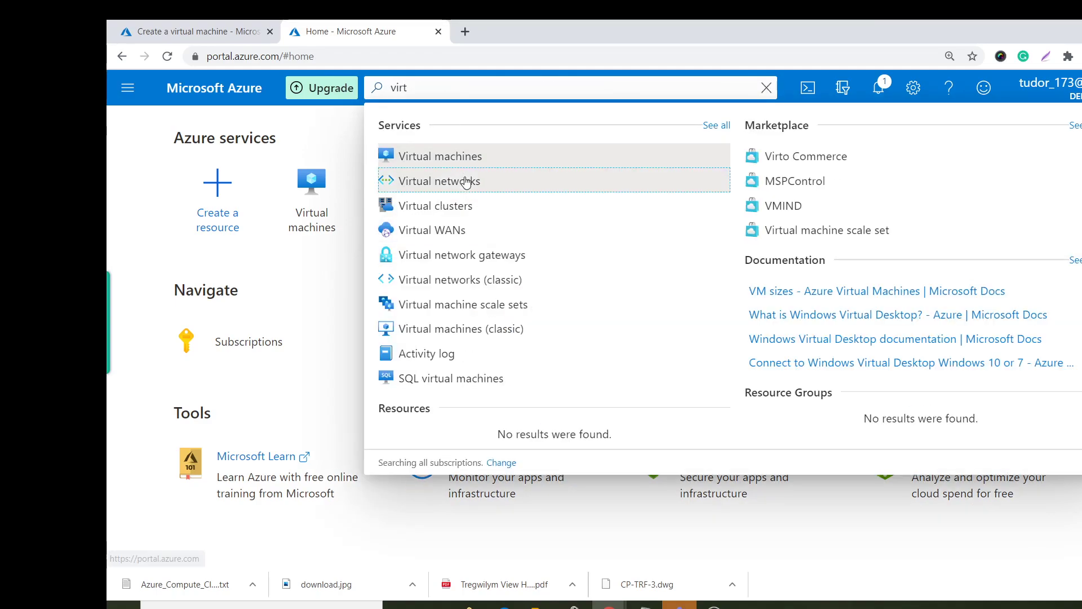
left_click(446, 181)
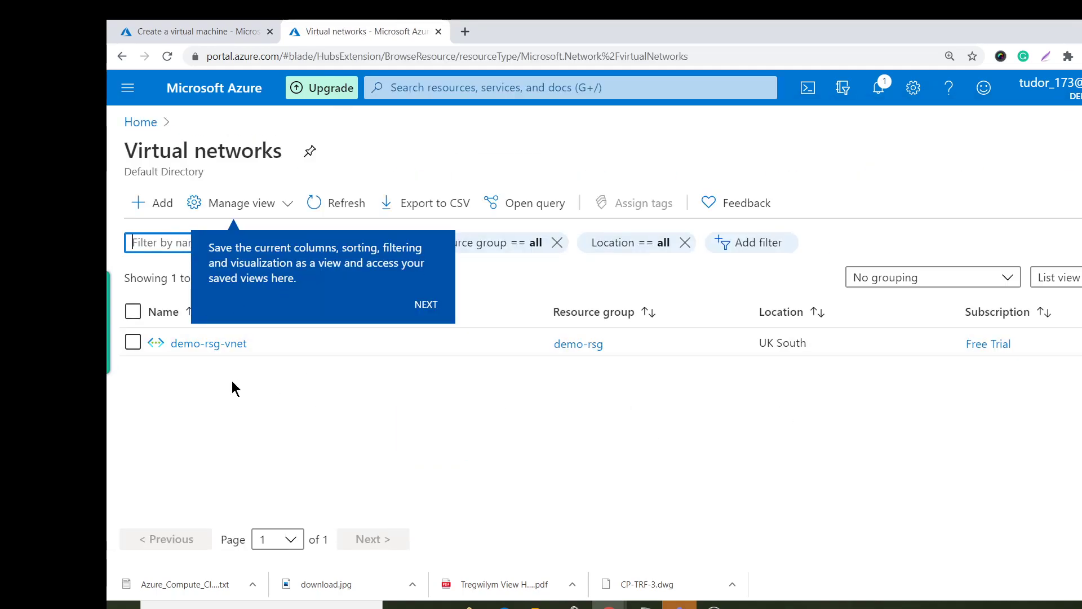
left_click(221, 26)
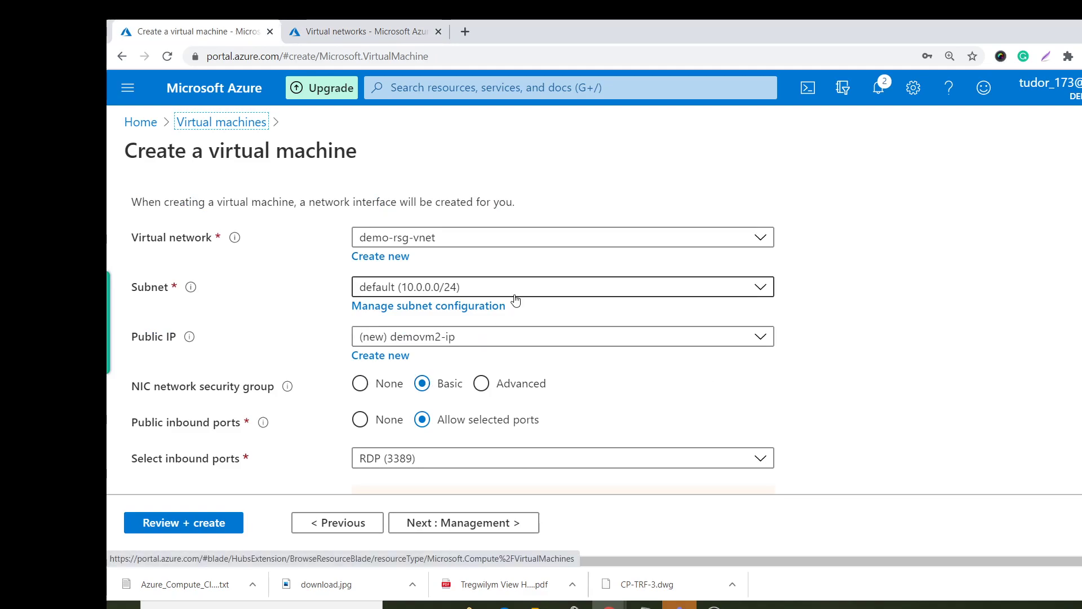
Advance to the review page, then go back to recheck the Basics settings.
scroll(484, 325, "down", 1)
scroll(483, 325, "down", 3)
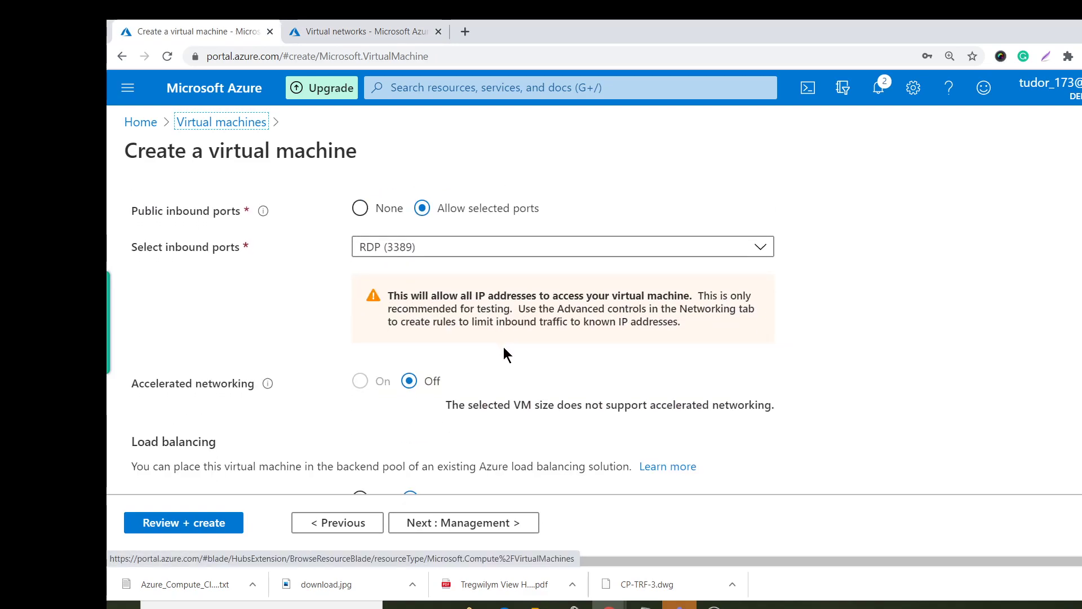
scroll(478, 371, "down", 1)
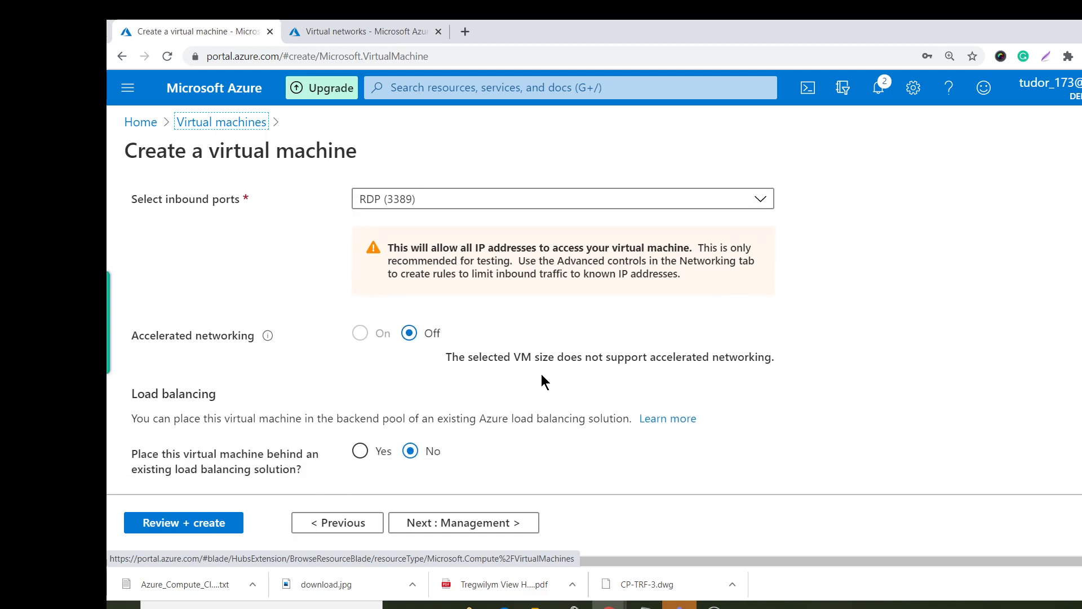
left_click(502, 526)
left_click(503, 523)
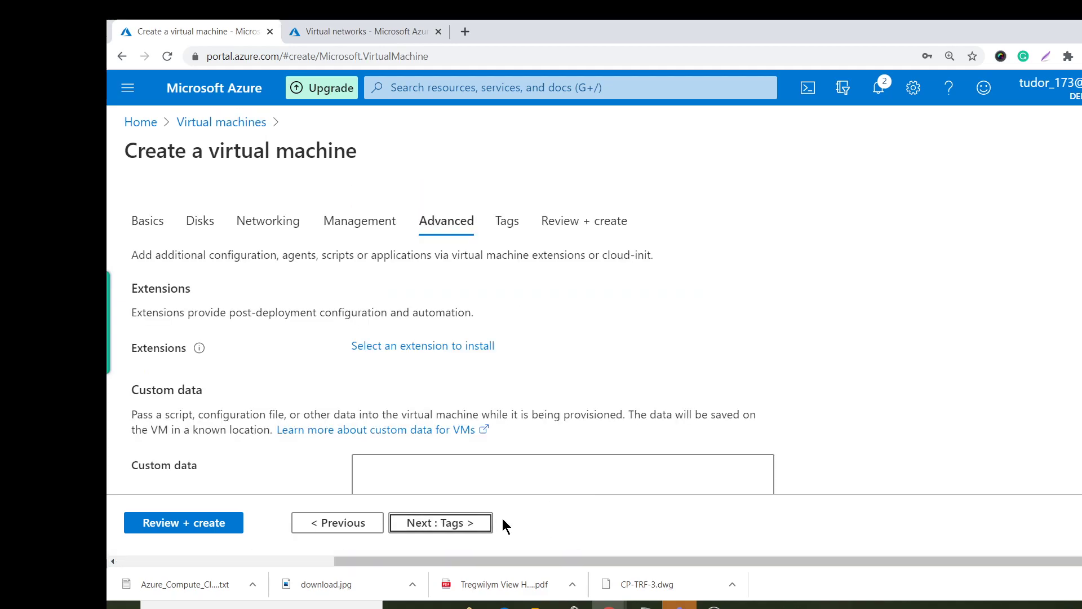
left_click(463, 521)
left_click(463, 524)
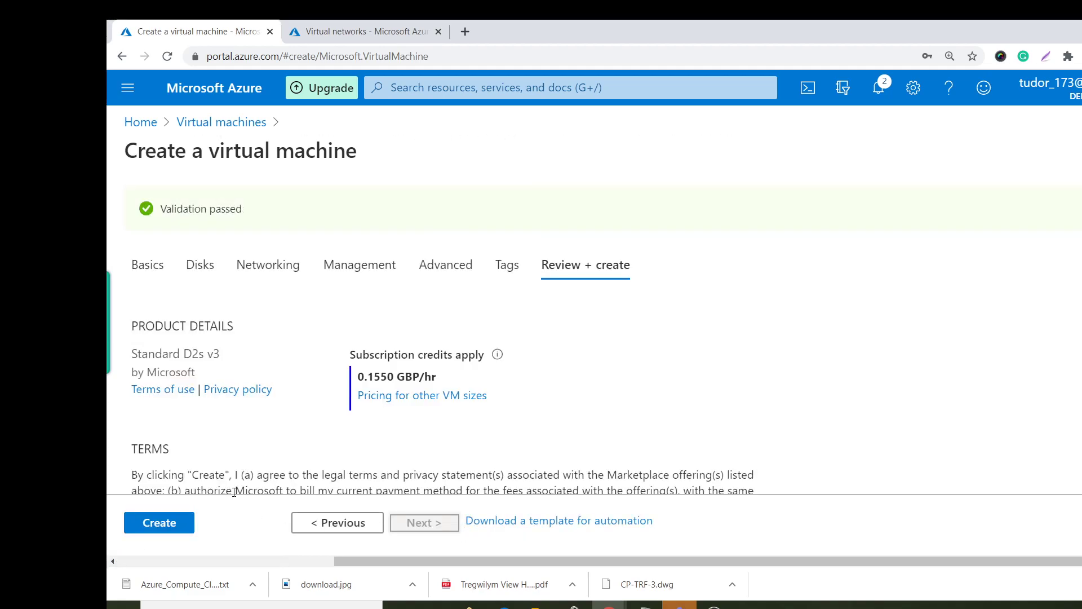
left_click(168, 259)
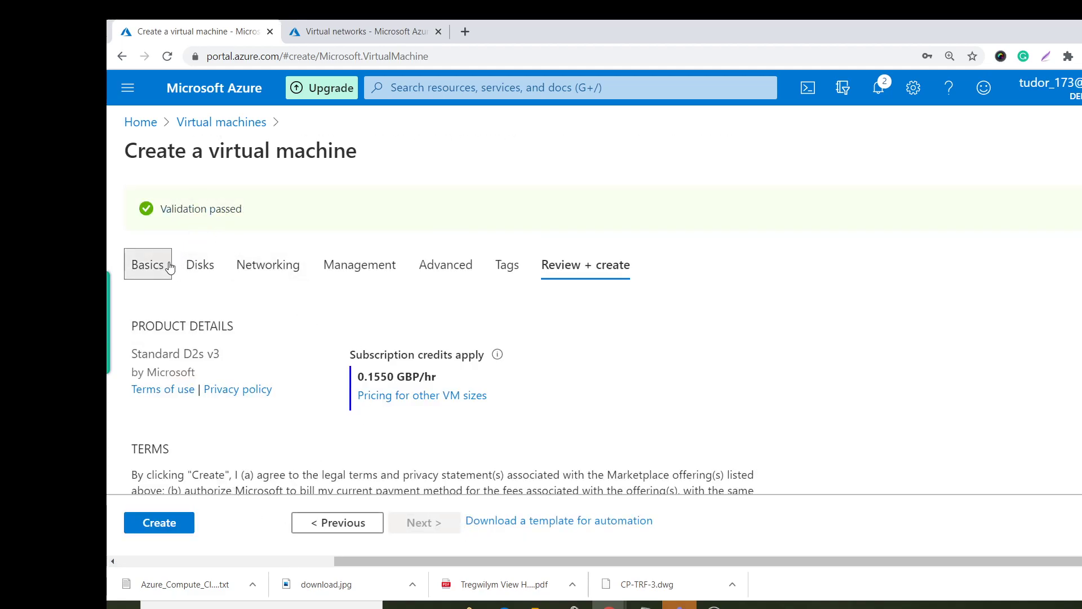
scroll(530, 359, "down", 5)
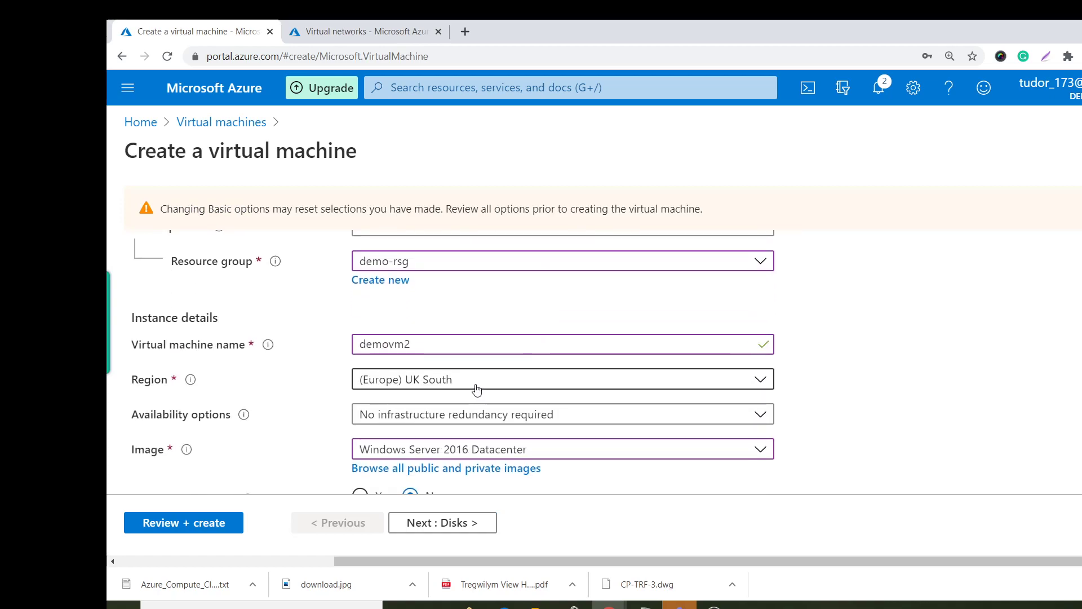
scroll(552, 391, "down", 3)
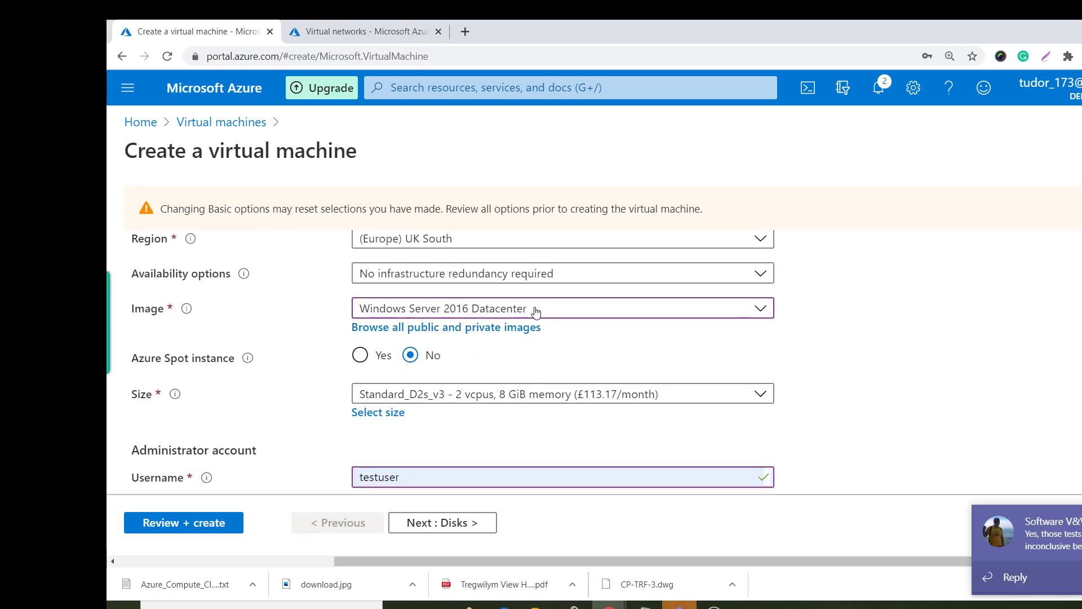
Advance again to Review + create and create demovm2 once validation passes.
left_click(475, 518)
left_click(476, 521)
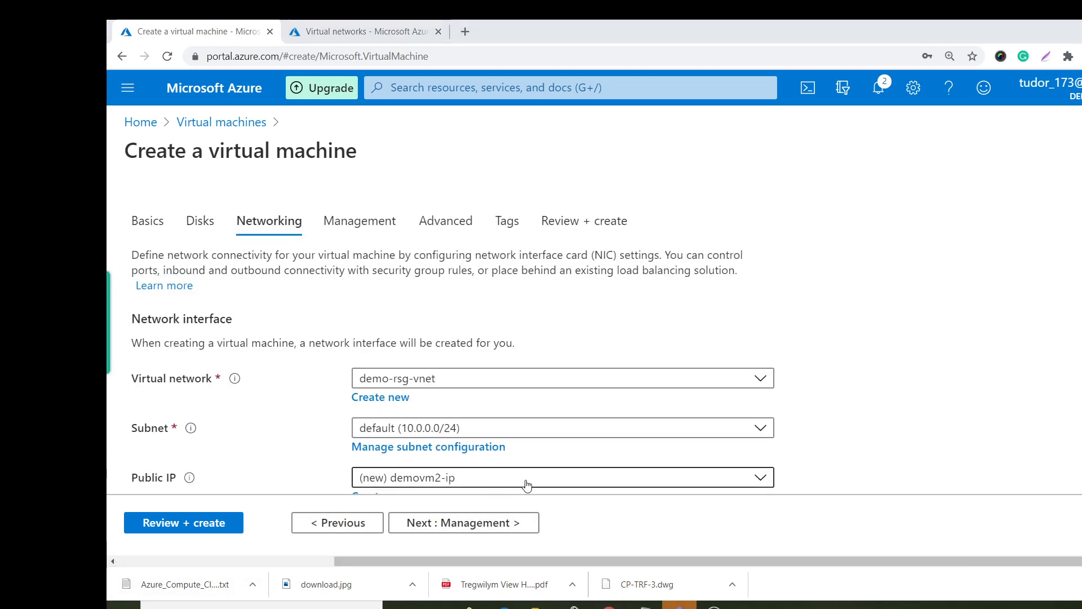
scroll(526, 485, "down", 5)
left_click(470, 520)
left_click(471, 524)
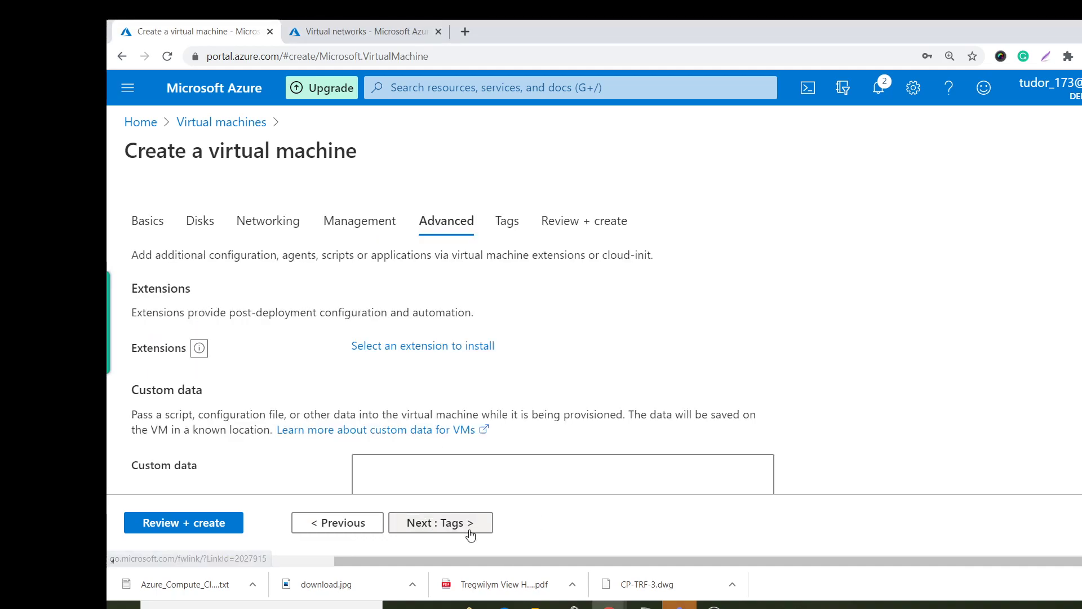
left_click(471, 529)
left_click(471, 524)
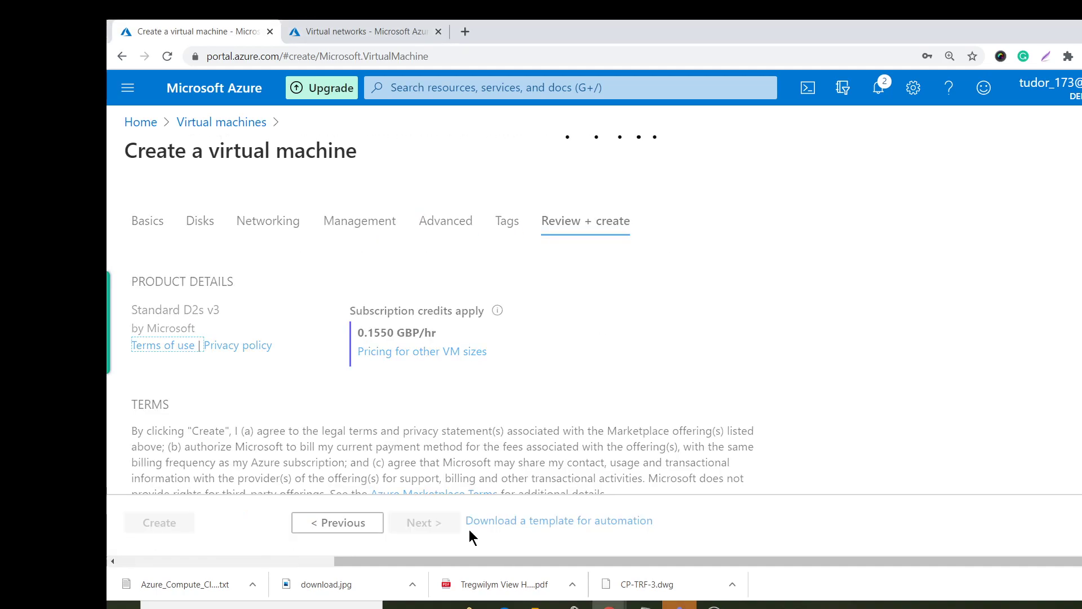
left_click(164, 530)
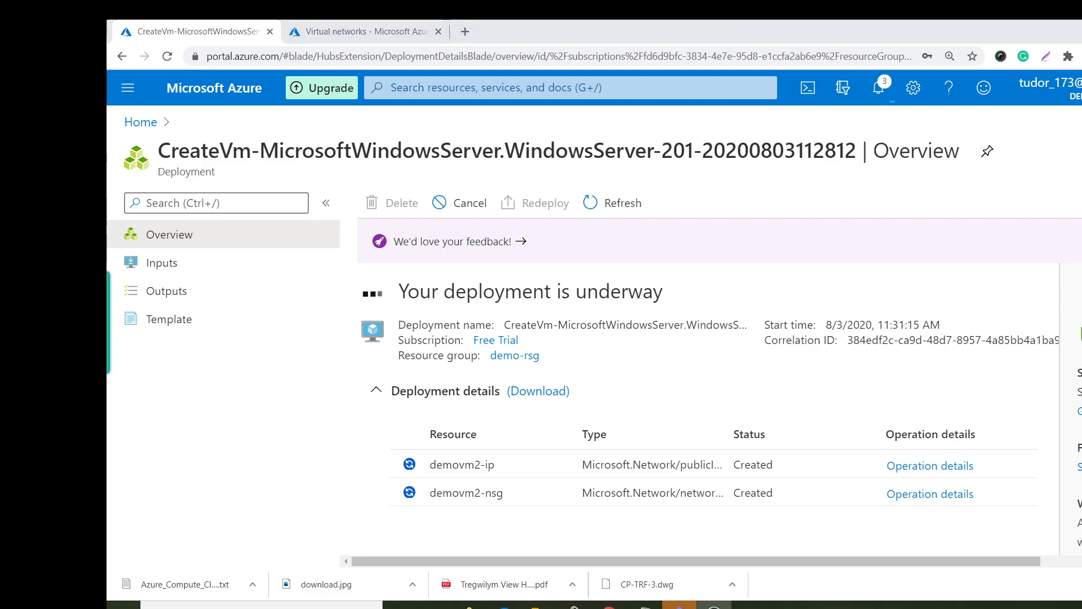
Copy demovm1's public IP 51.143.158.197 and load it in a new browser tab.
left_click(140, 122)
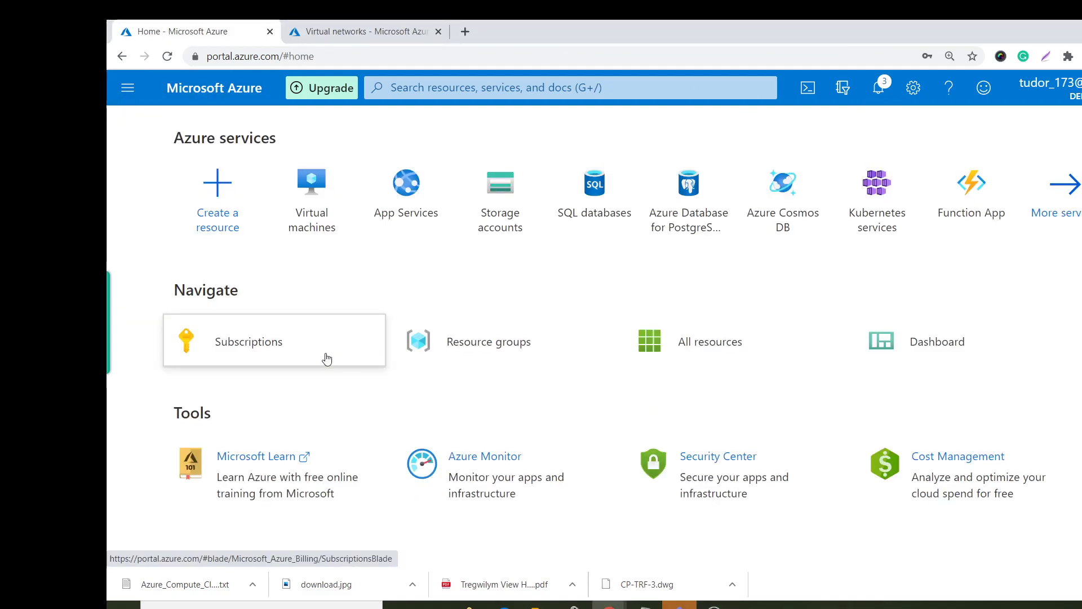
left_click(312, 189)
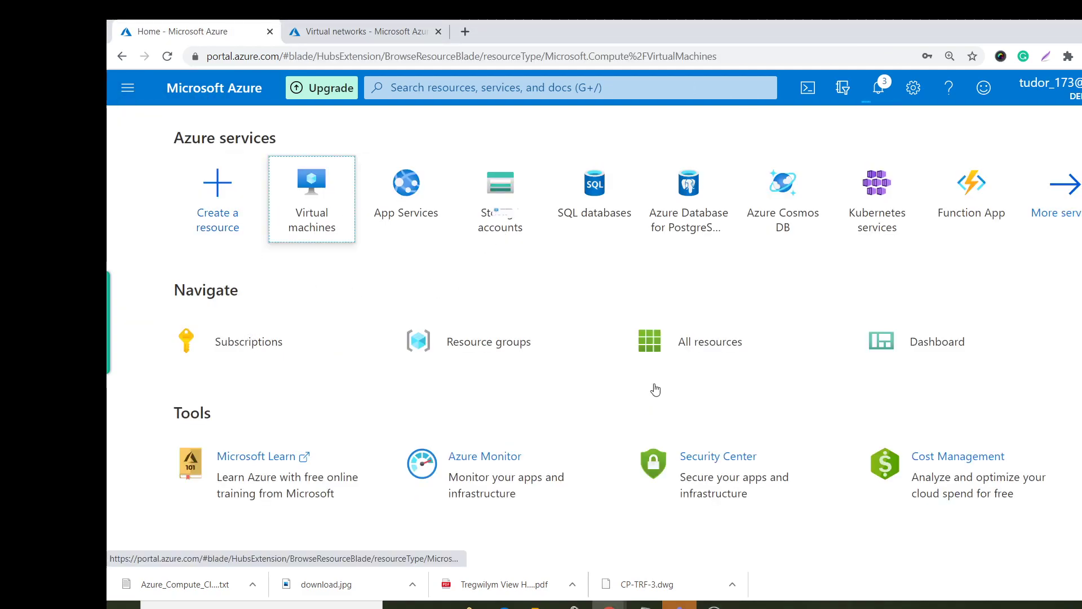
left_click(183, 349)
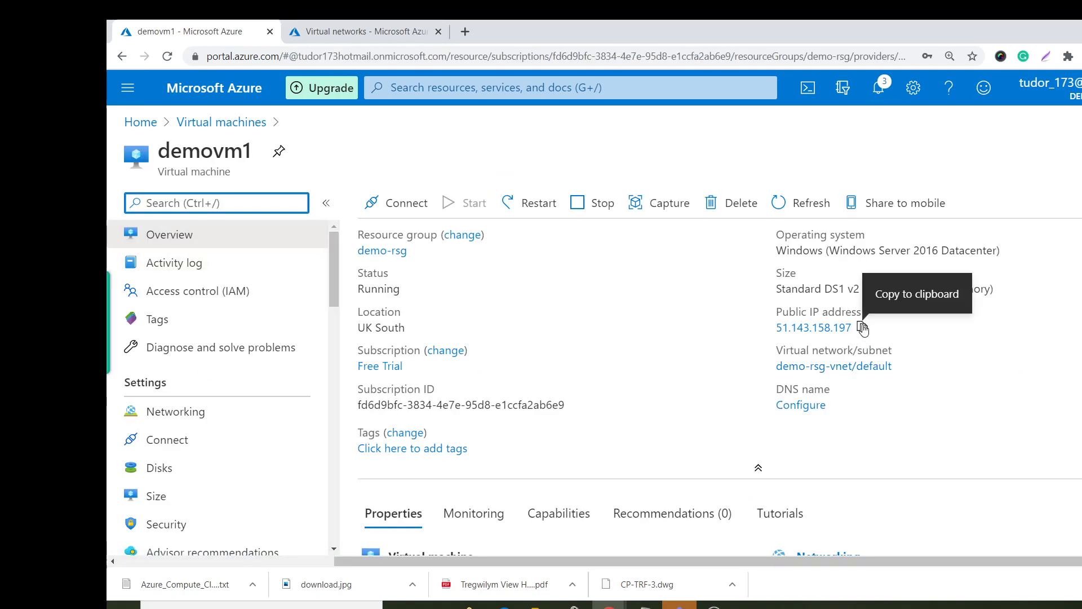
left_click(862, 328)
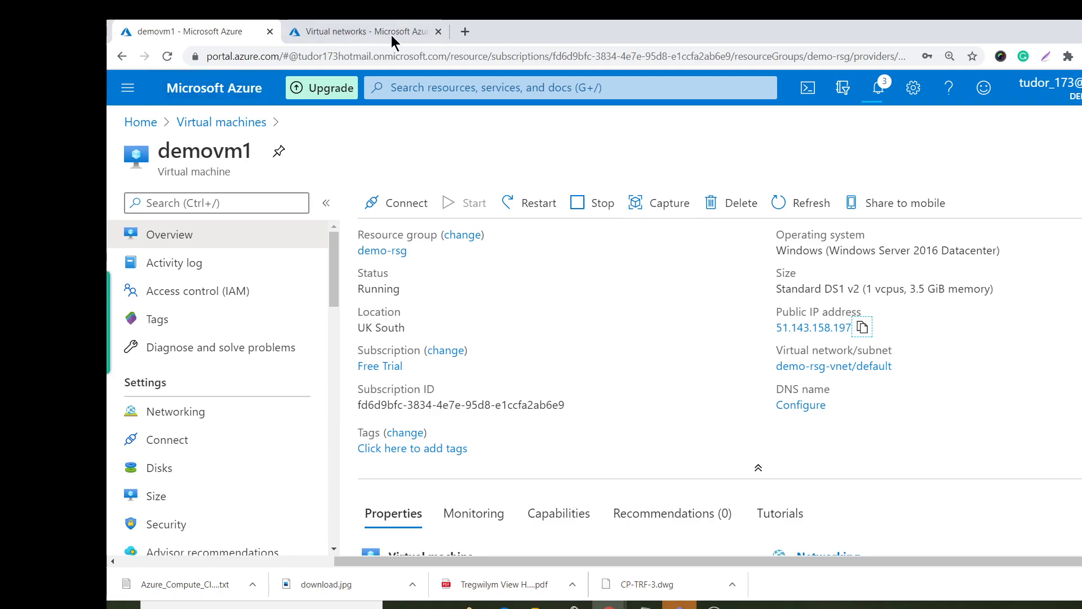
left_click(466, 33)
key("ctrl+v")
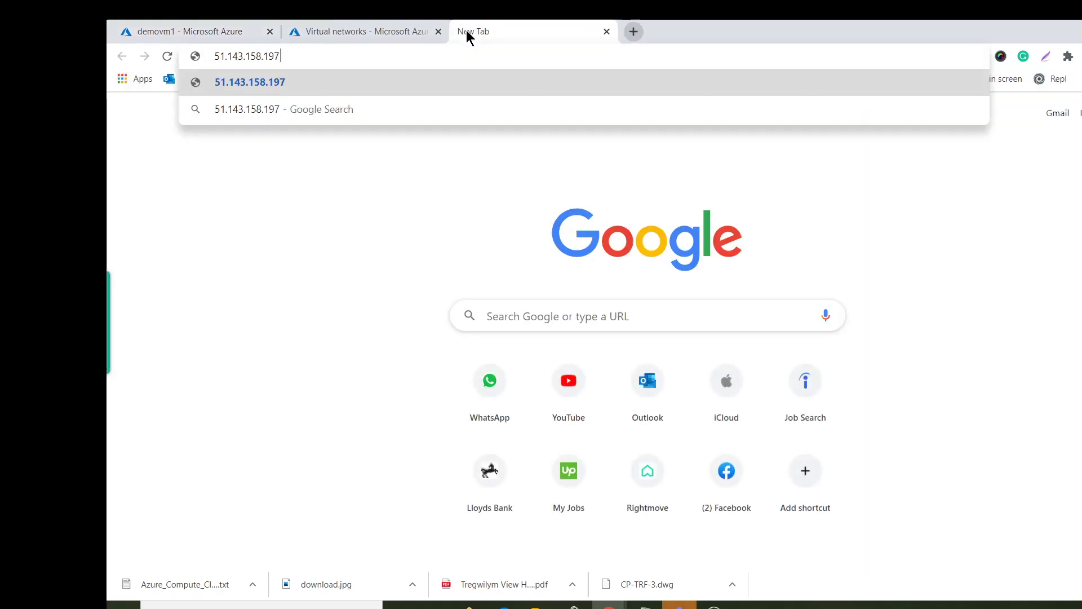
key("Return")
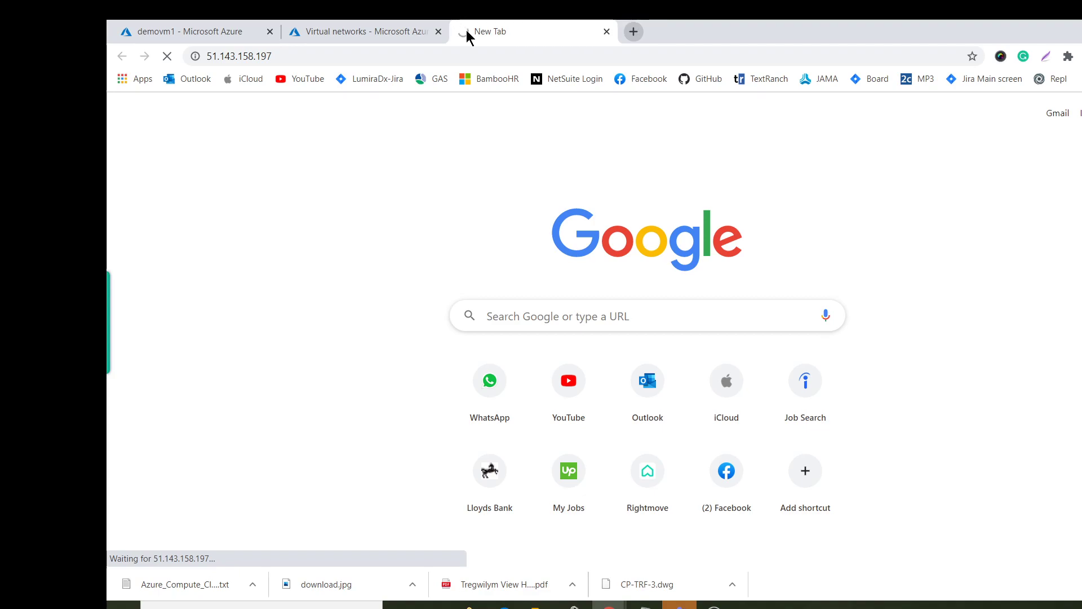
left_click(161, 28)
Start a Remote Desktop Connection to demovm1 at 51.143.158.197 using the admin username.
key("super")
type("rem")
key("Return")
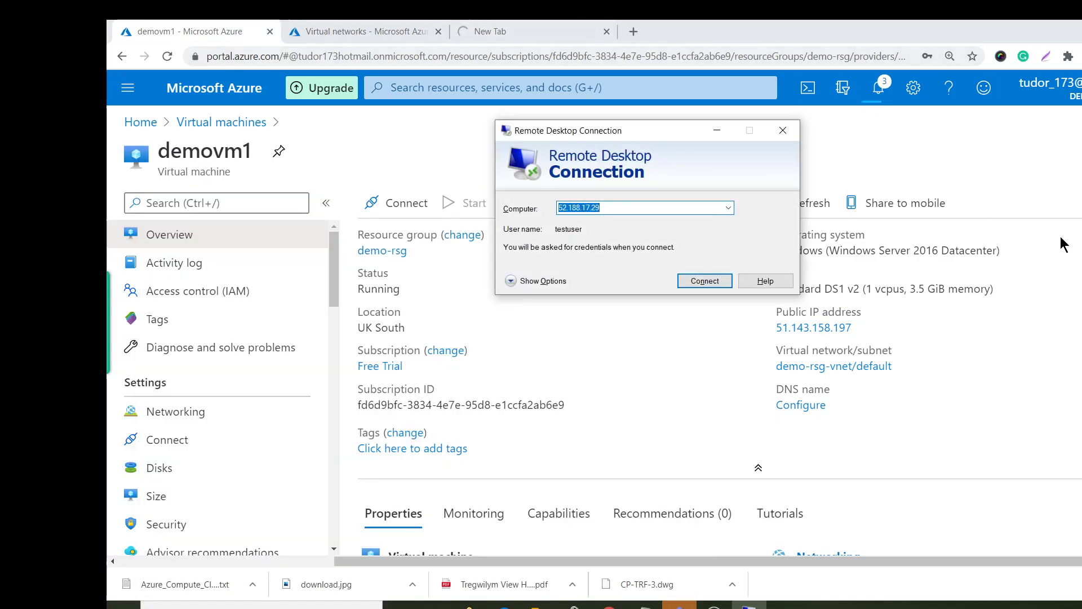
left_click(522, 282)
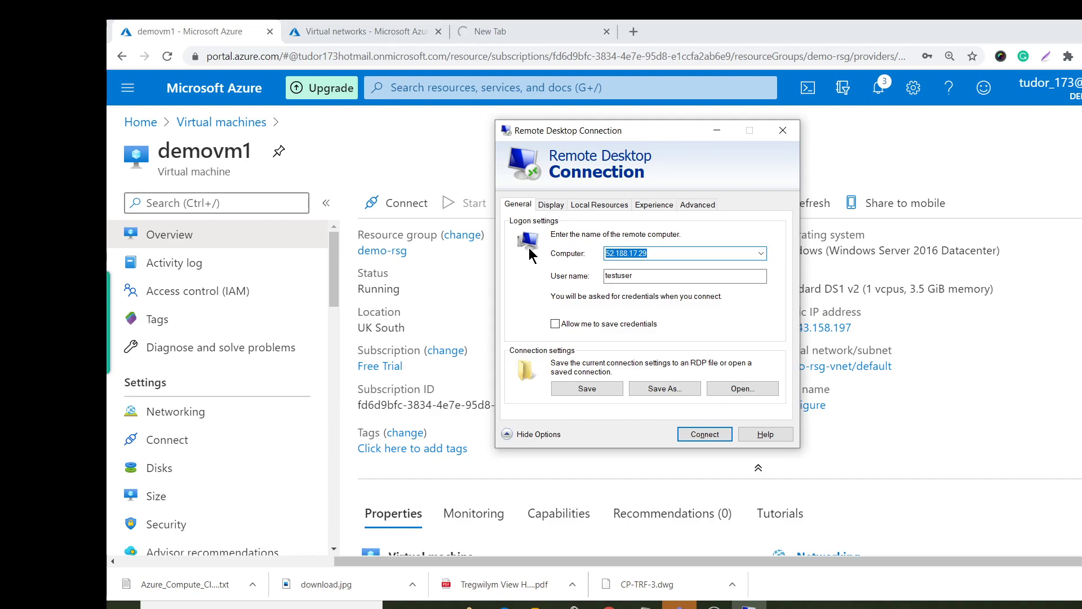
key("ctrl+v")
left_click(620, 274)
type("te")
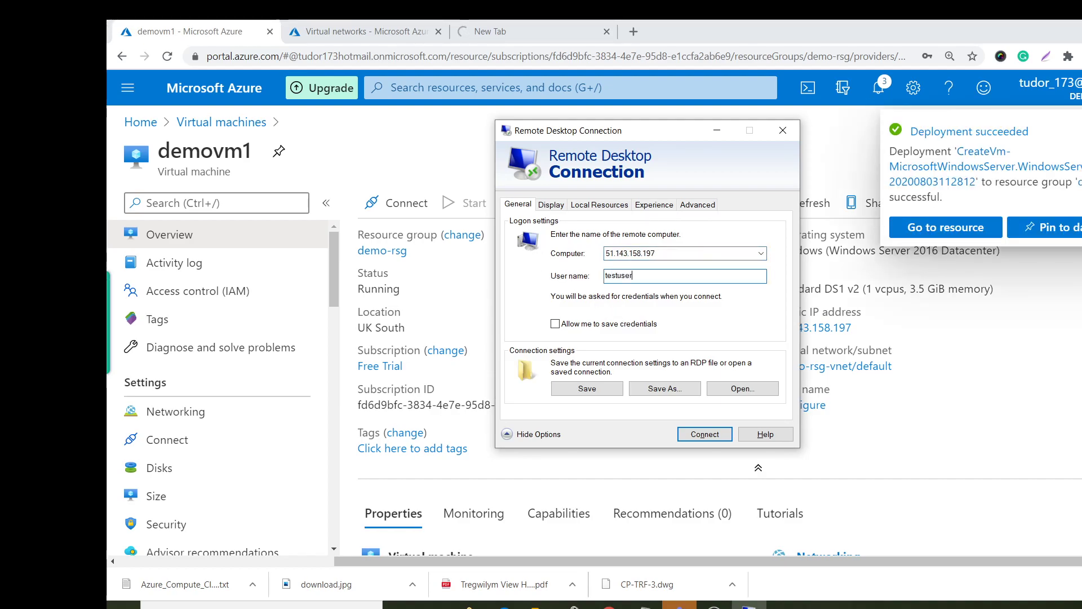
left_click(705, 434)
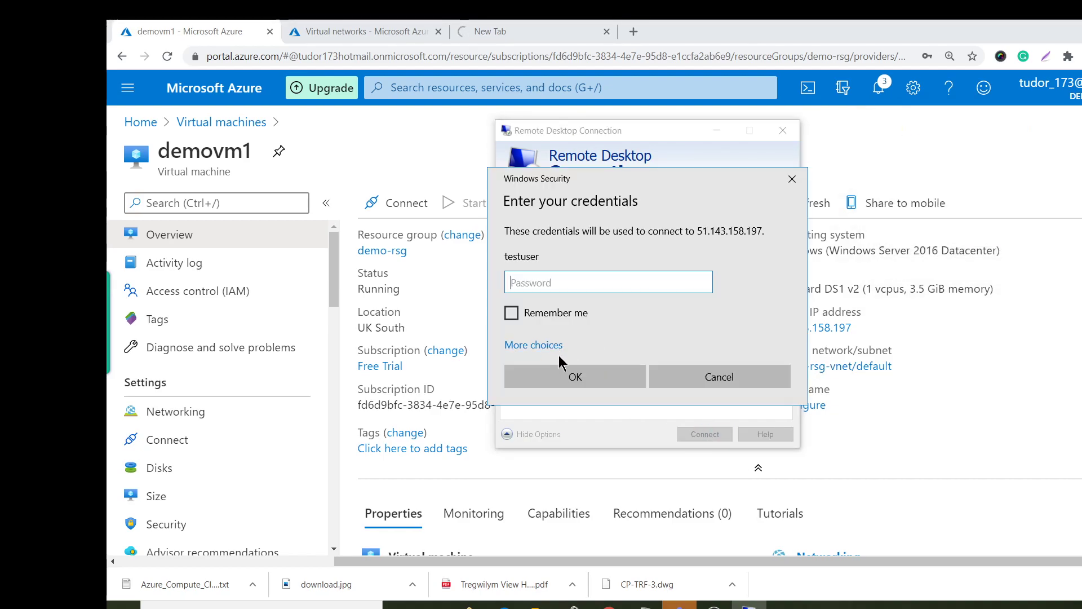
Enter the account password and accept demovm1's unverified certificate to connect.
type("****")
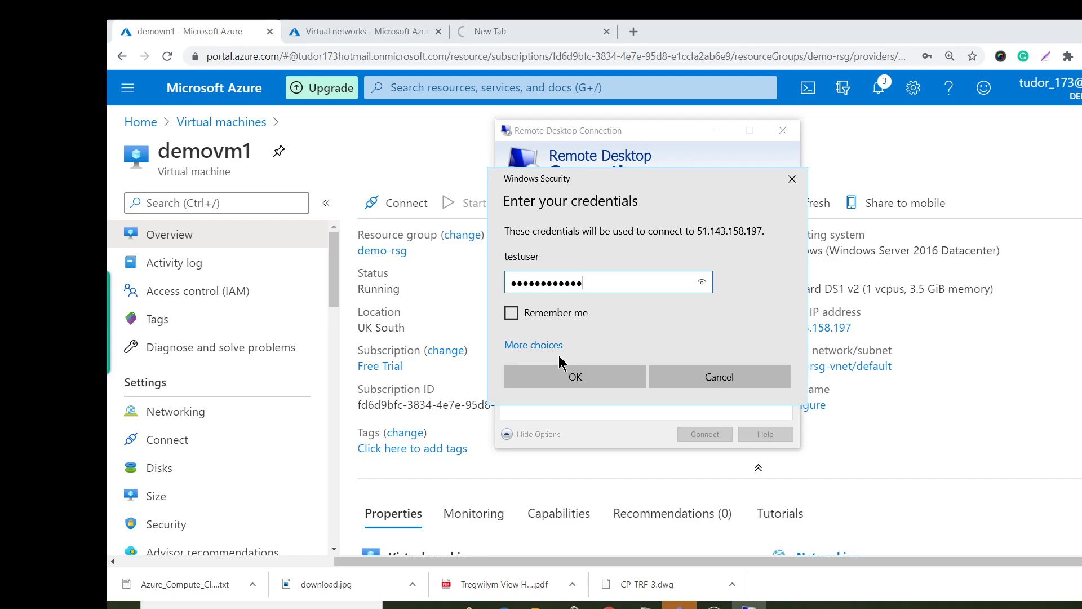
left_click(567, 376)
left_click(503, 23)
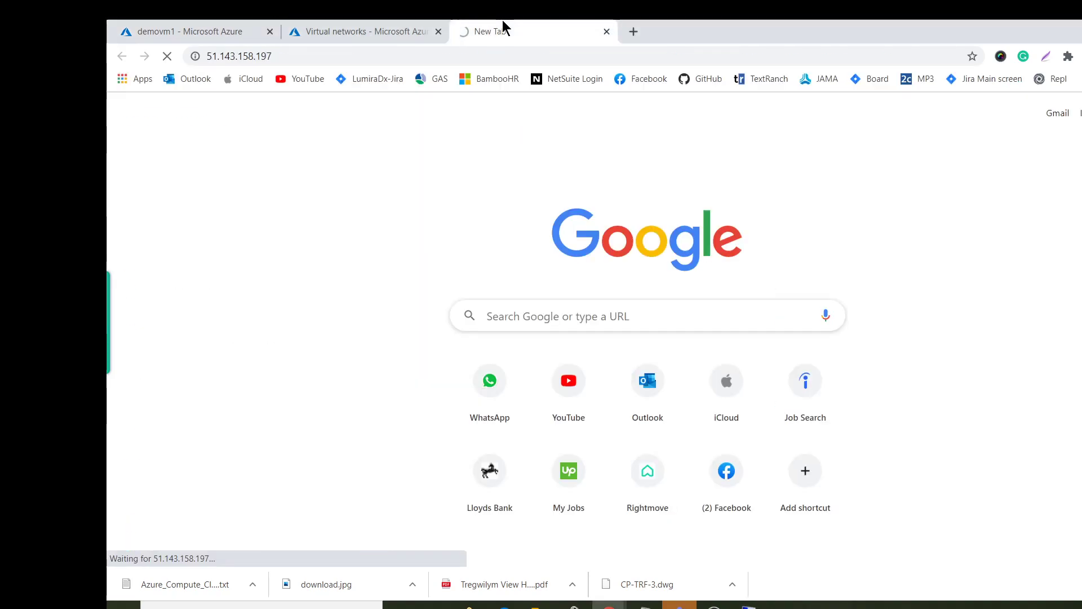
left_click(335, 24)
left_click(248, 31)
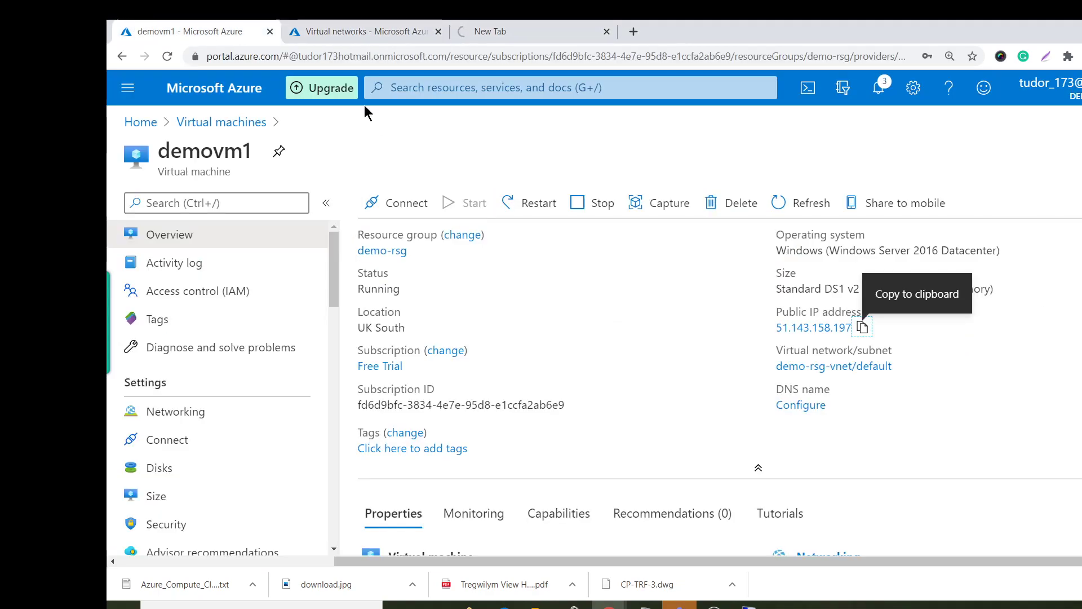
left_click(748, 606)
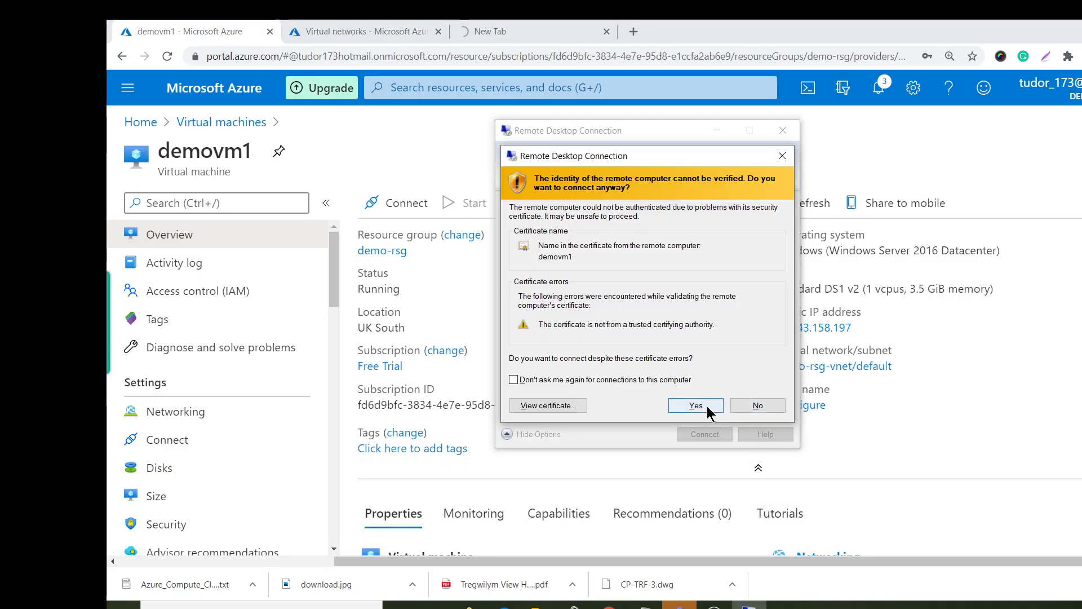
left_click(696, 406)
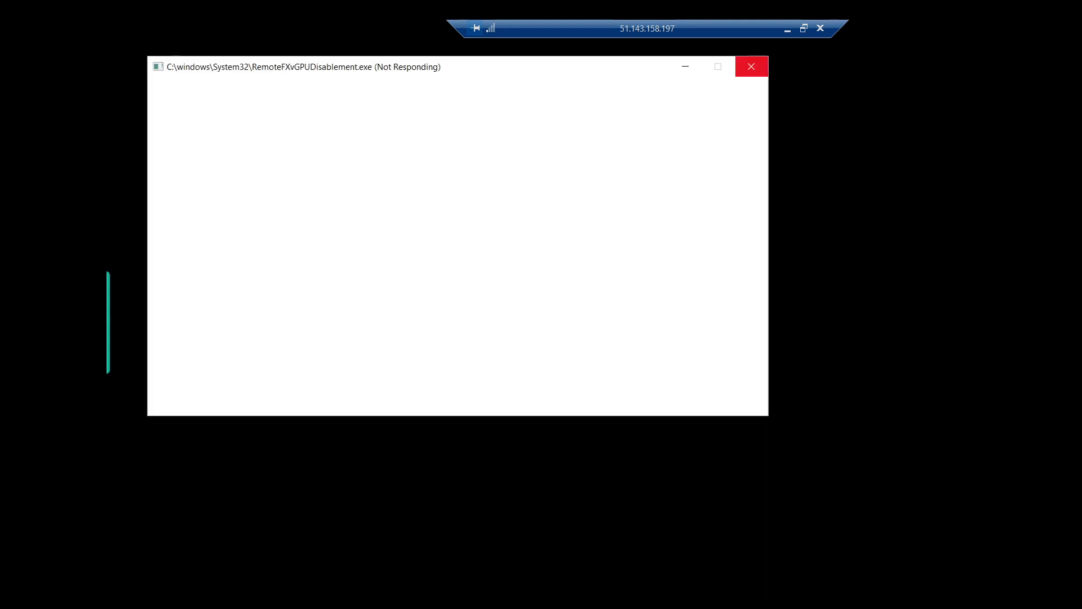
Cancel ending the not-responding RemoteFXvGPUDisablement window and minimize it to reveal Server Manager.
left_click(751, 67)
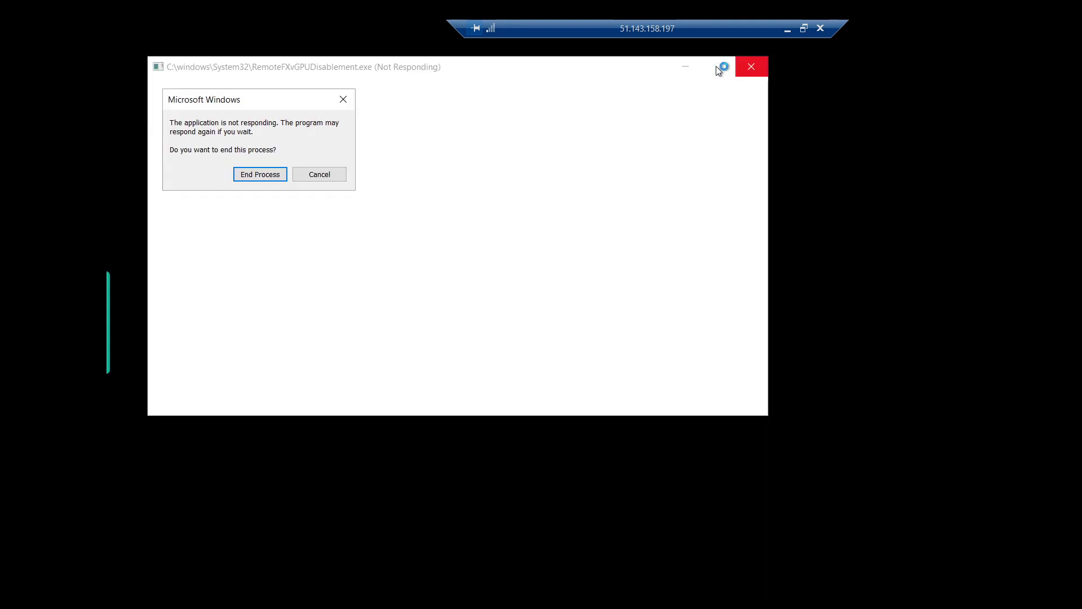
left_click(327, 176)
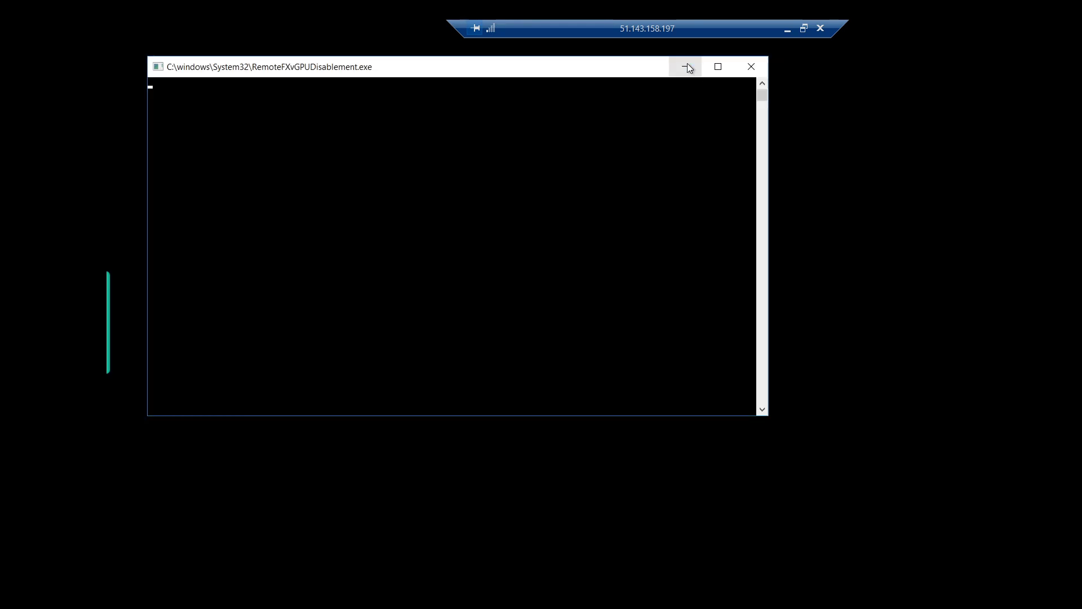
left_click(687, 66)
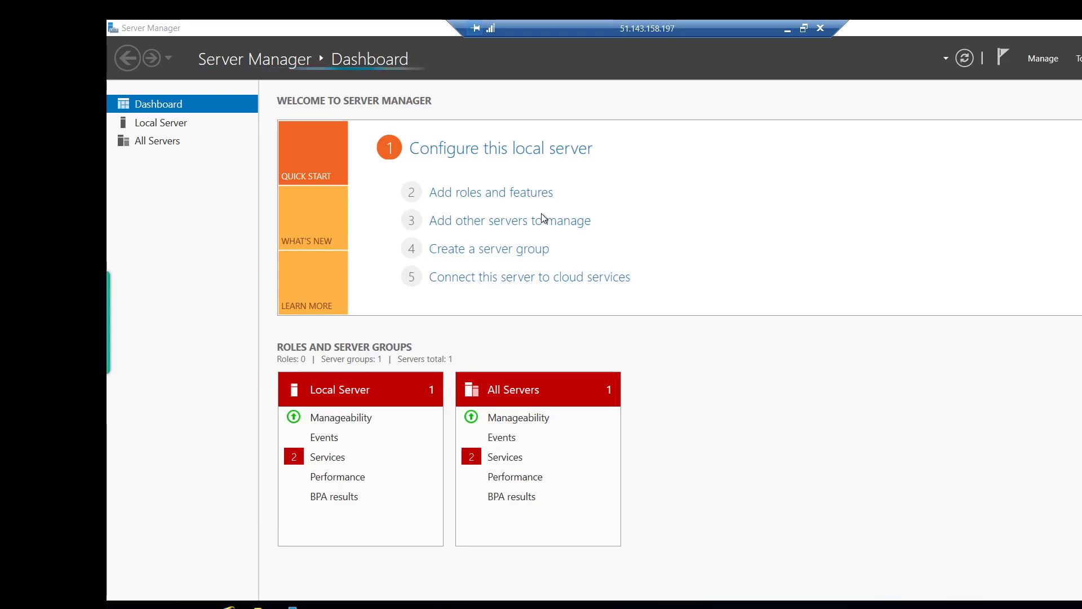
Launch Add Roles and Features and select Web Server (IIS) with its required features.
left_click(454, 196)
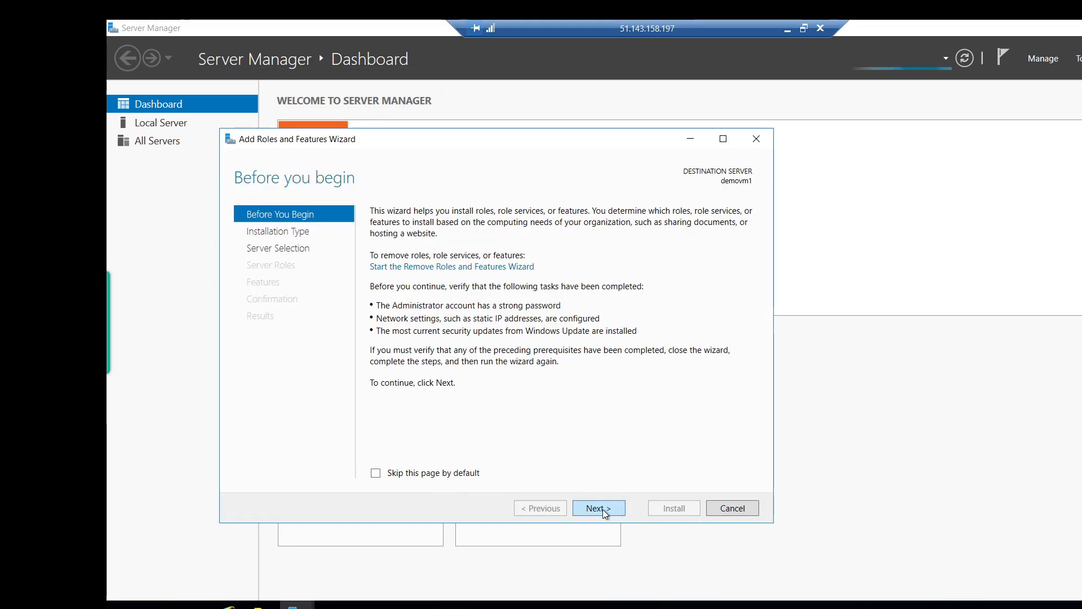
left_click(602, 509)
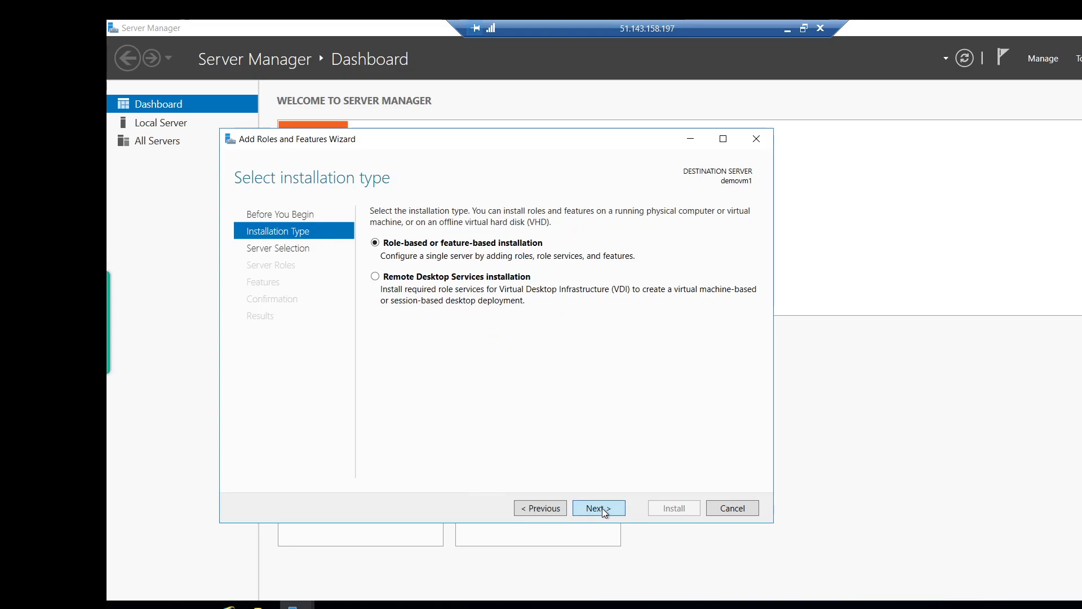
left_click(602, 508)
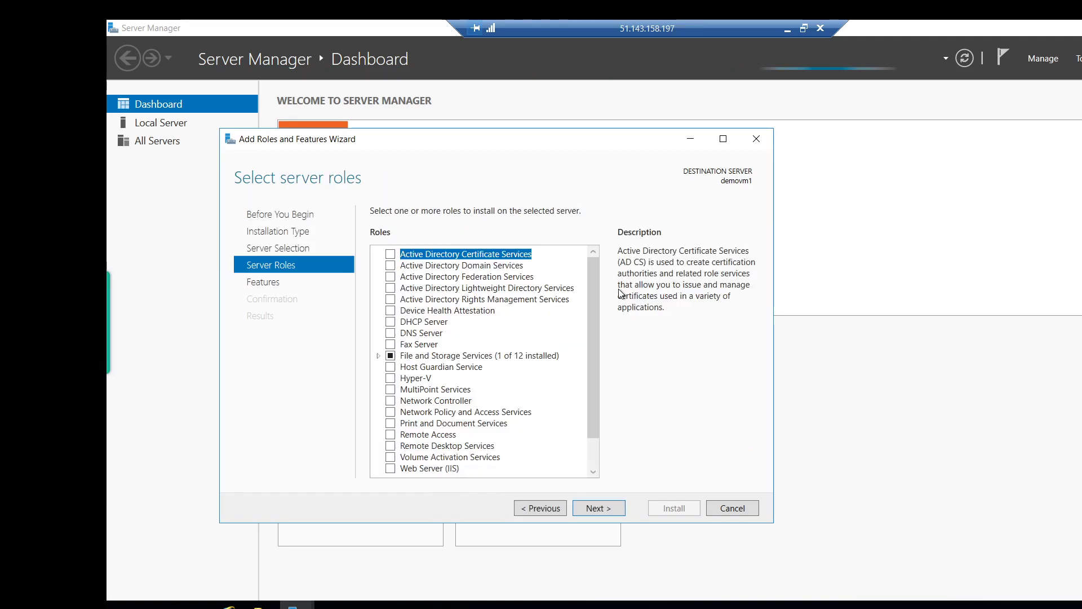
scroll(484, 389, "down", 1)
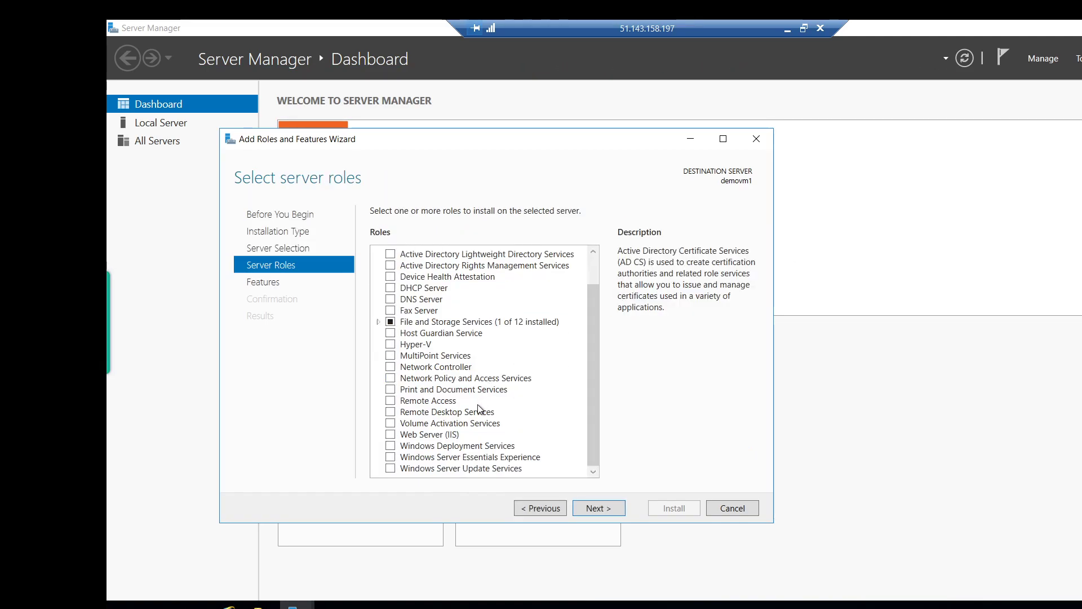
scroll(478, 410, "up", 1)
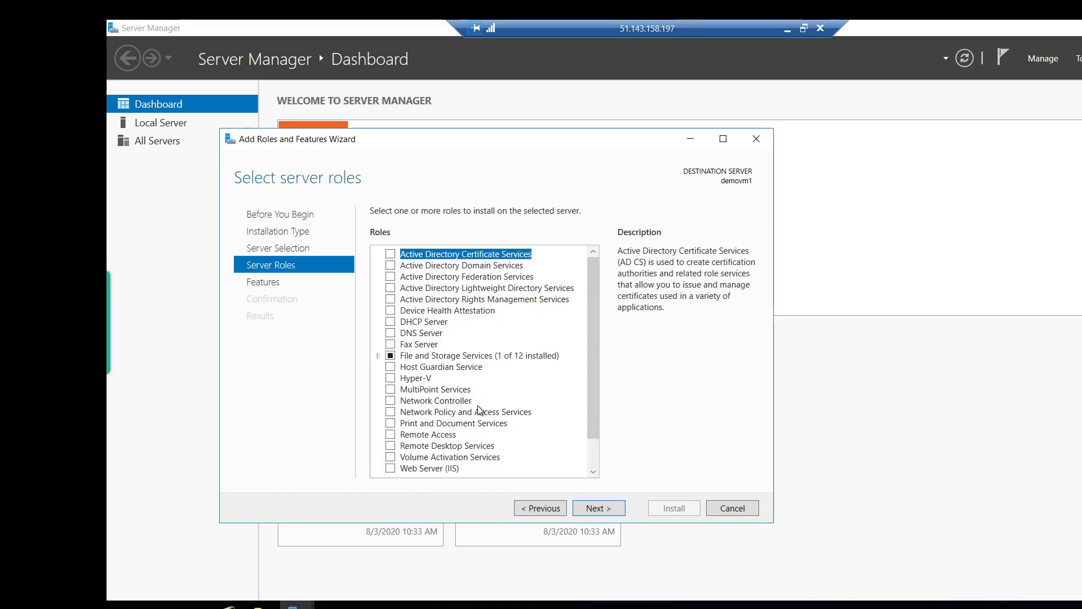
left_click(391, 469)
left_click(543, 445)
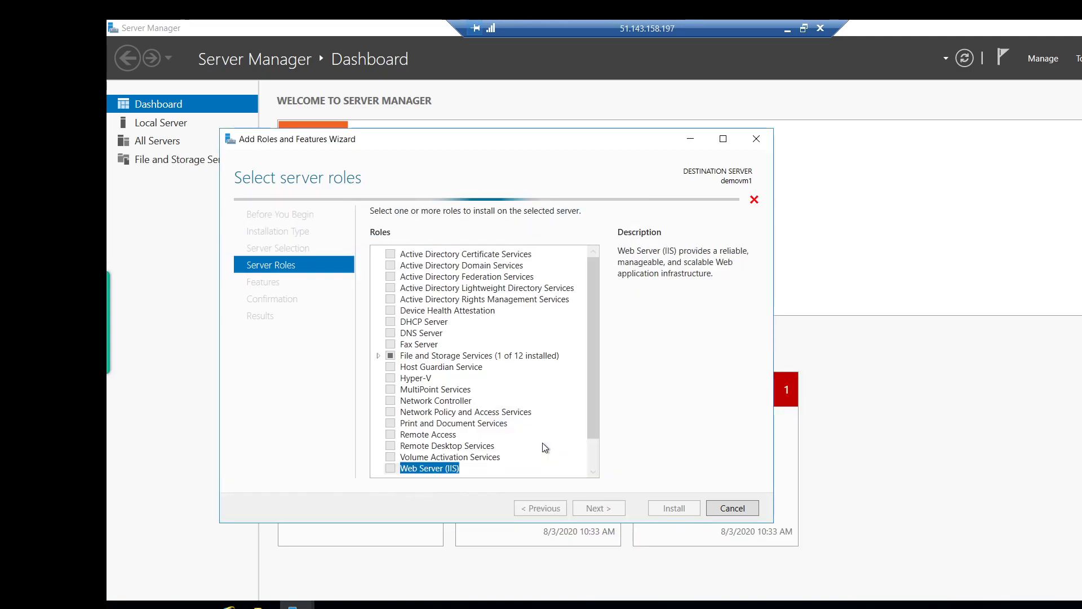
Step through the remaining wizard pages and install Web Server (IIS) on demovm1.
left_click(598, 509)
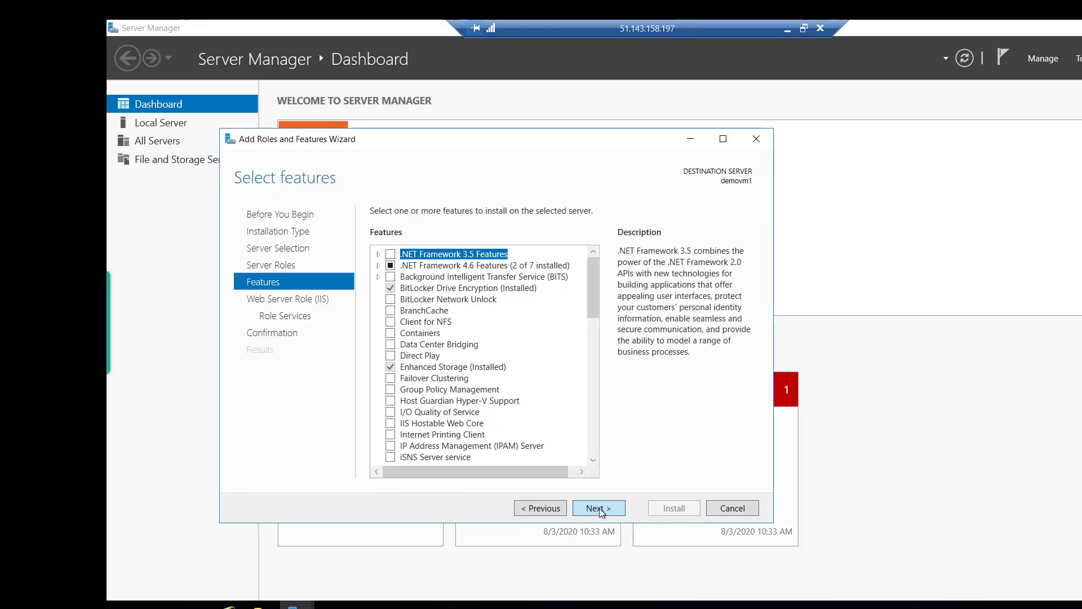
left_click(599, 509)
left_click(599, 509)
left_click(598, 509)
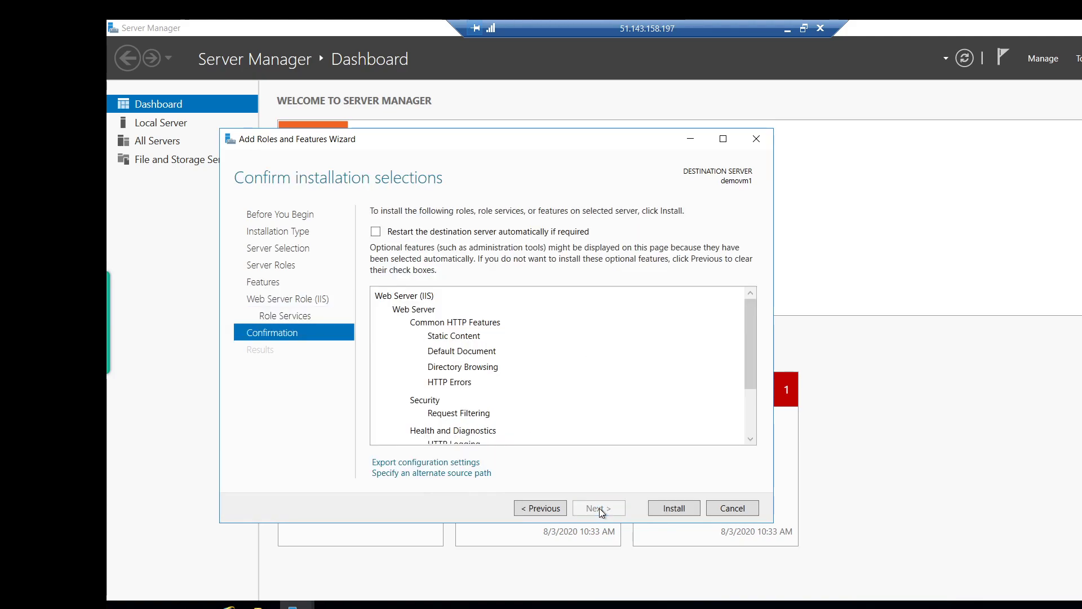
left_click(672, 514)
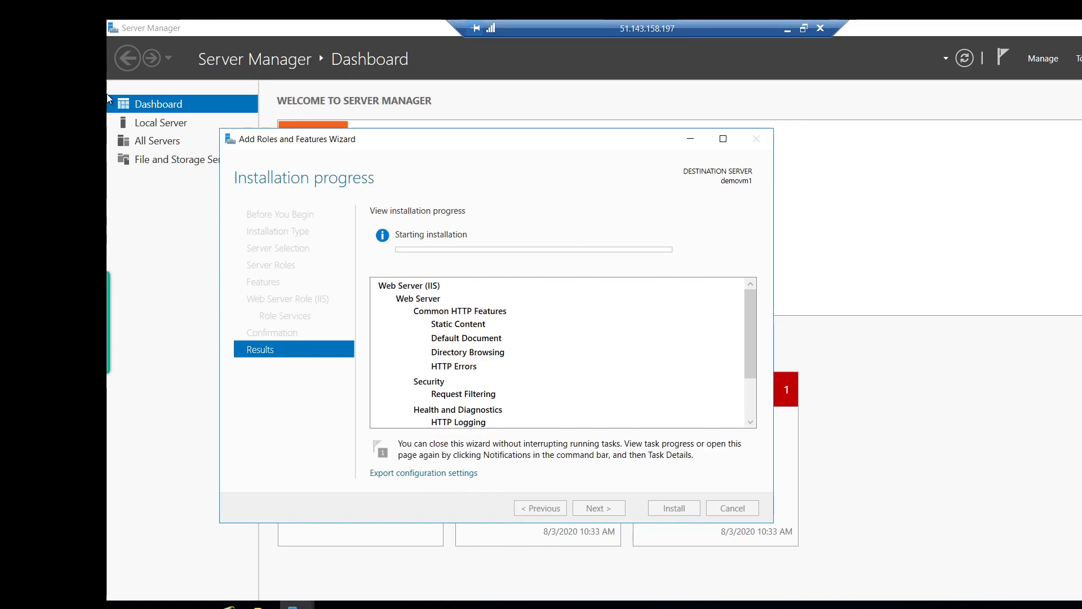
Launch Notepad from the Start search on demovm1.
left_click(787, 28)
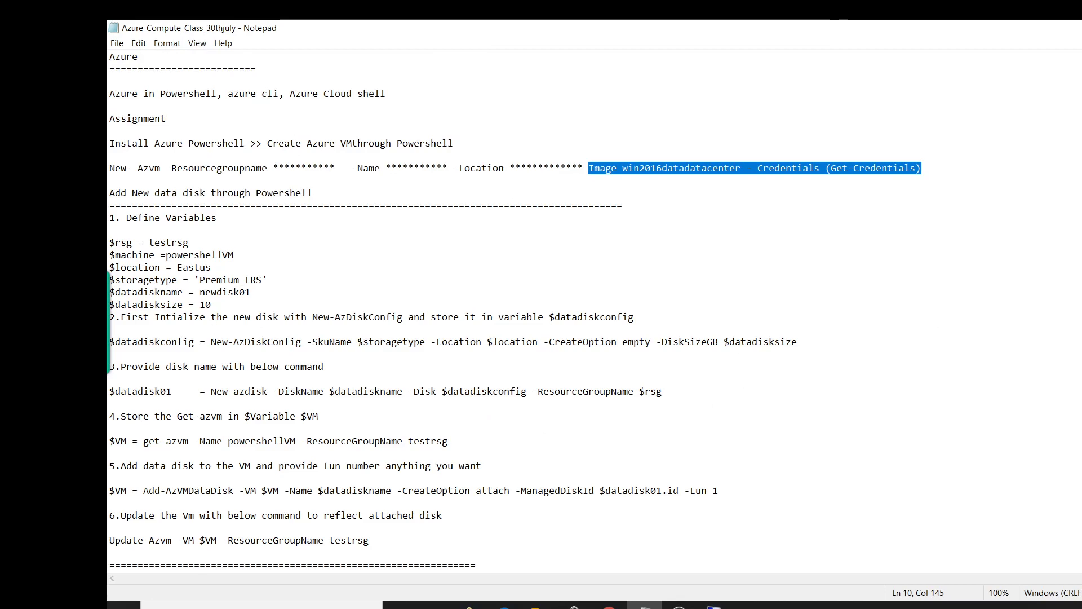
left_click(713, 607)
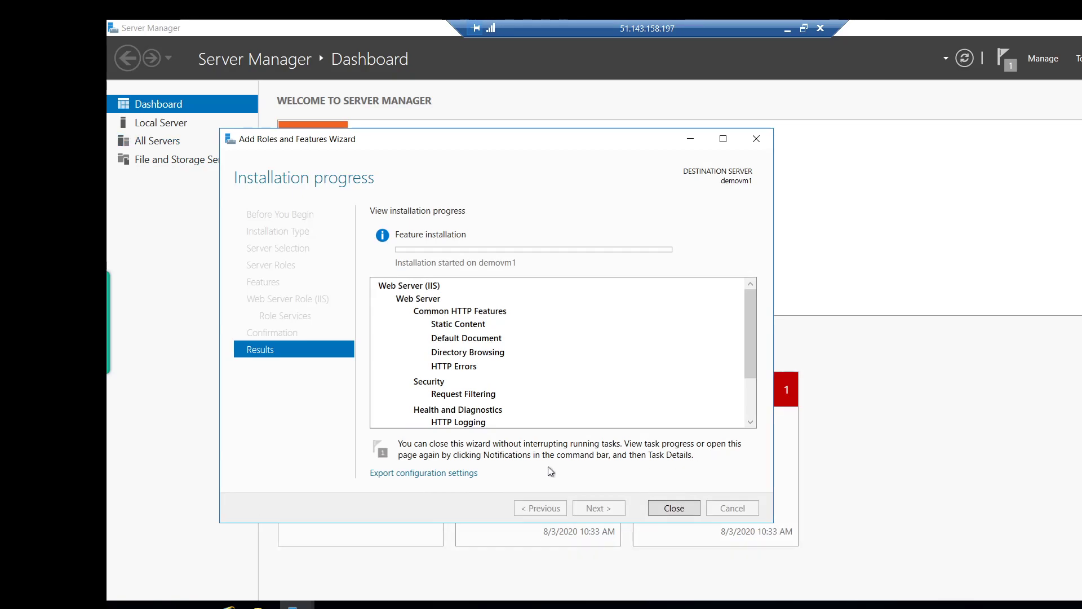
key("super")
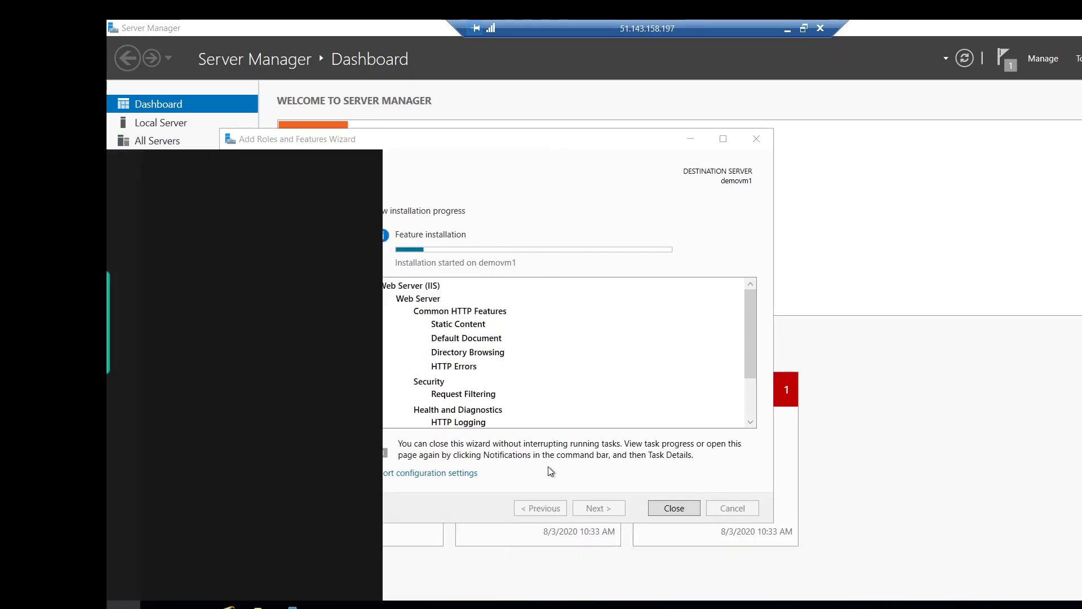
type("not")
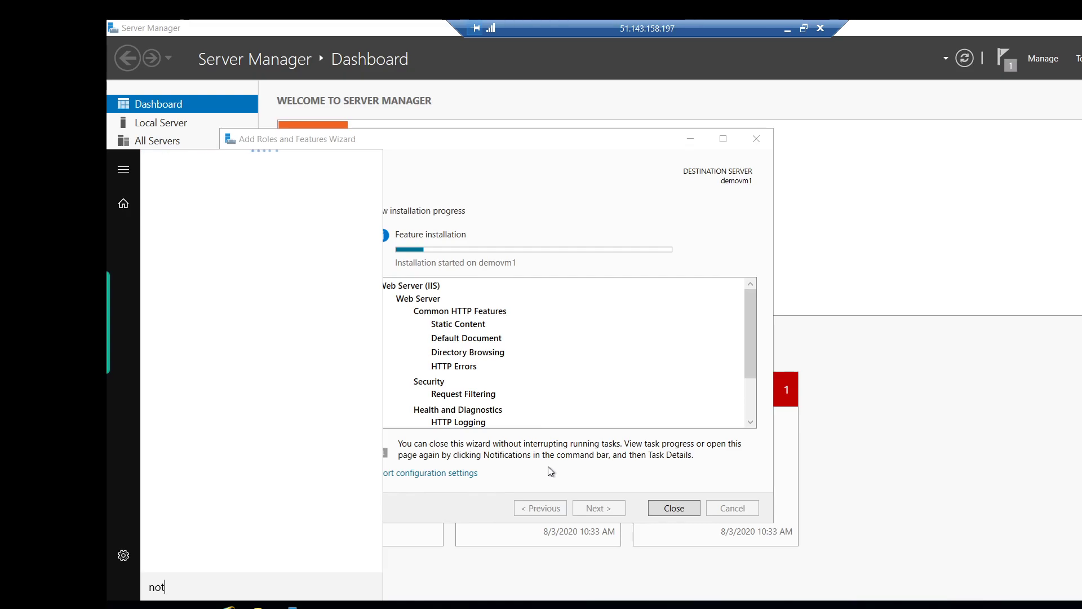
key("BackSpace")
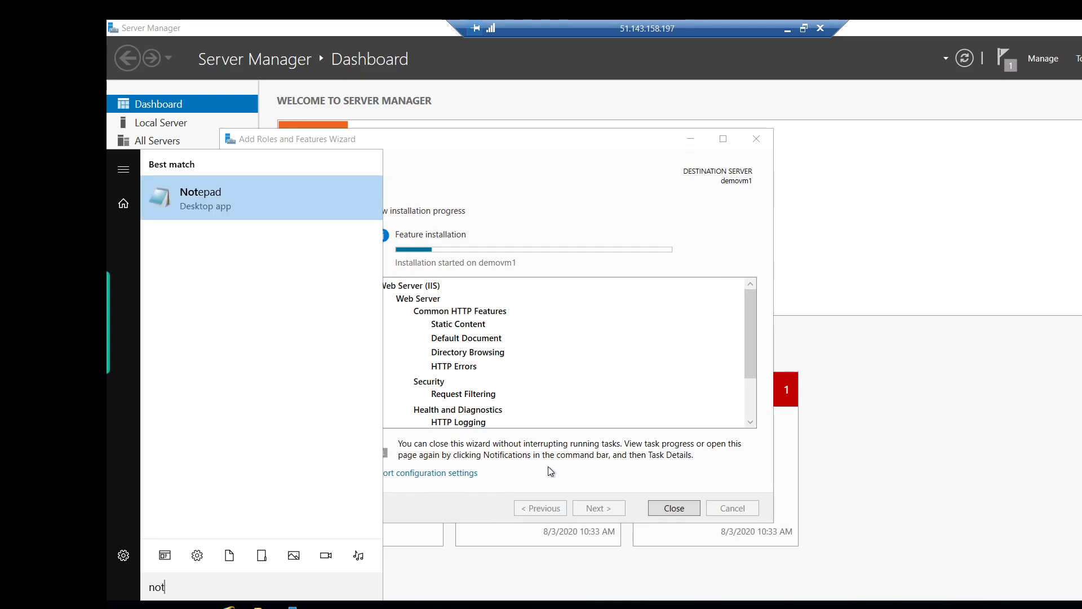
key("Return")
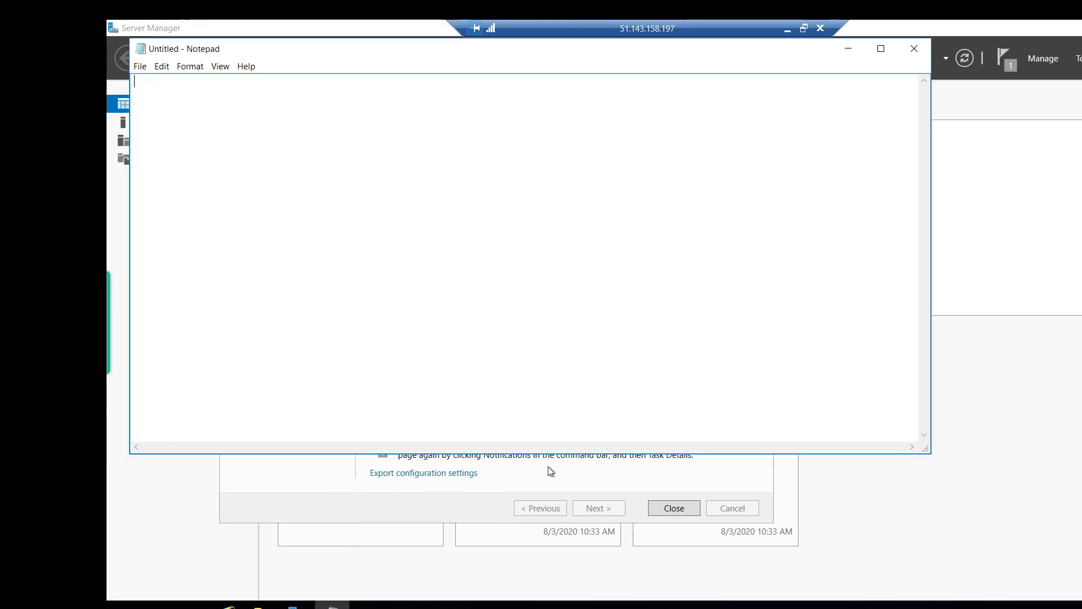
Type the heading '<h1> This is a demovm 1 <h1>' and minimize Notepad.
type("<>")
key("Left")
type("T")
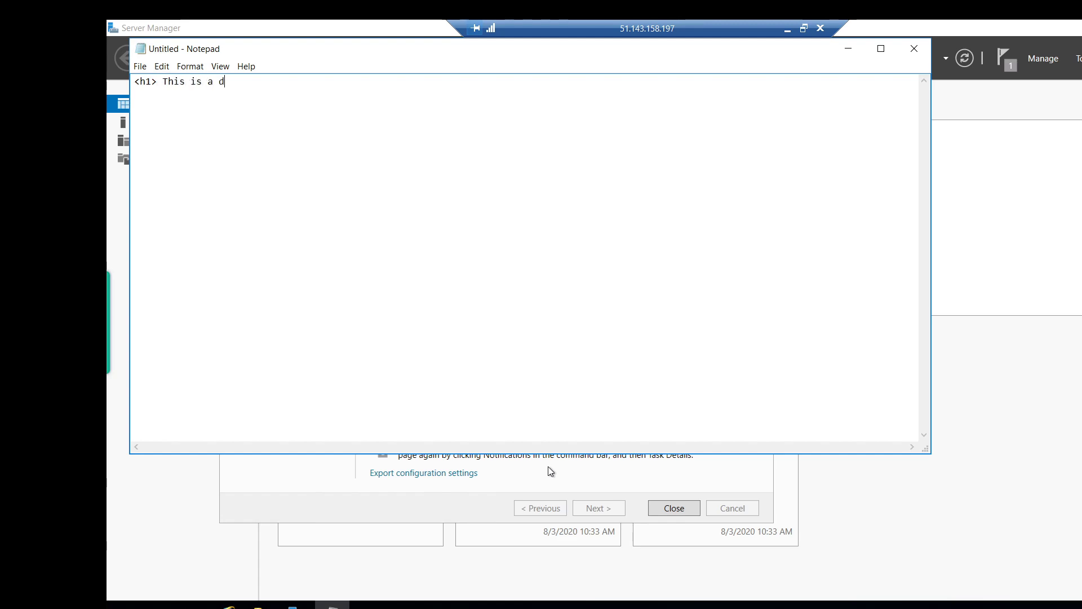
type("his is a demovm 1 <>")
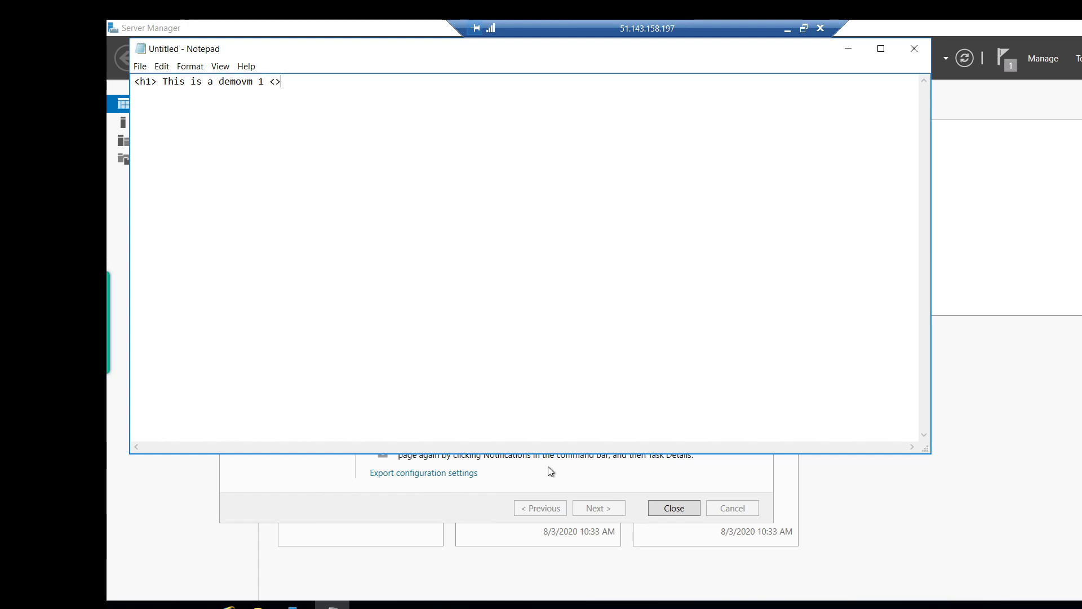
type("<h")
left_click(847, 53)
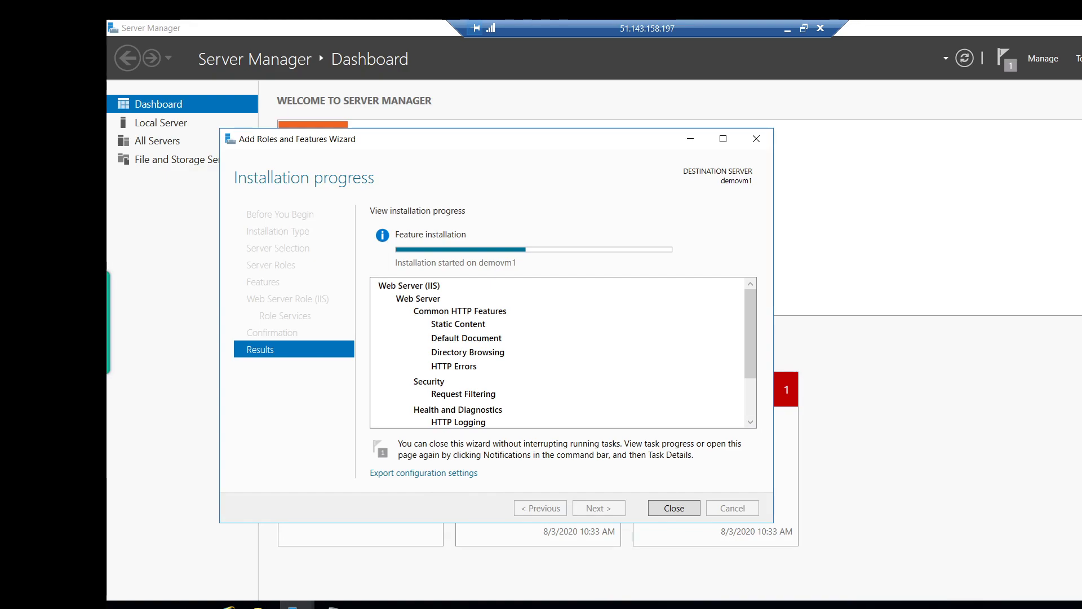
Refresh the Virtual machines list and open the demovm2 overview.
left_click(788, 29)
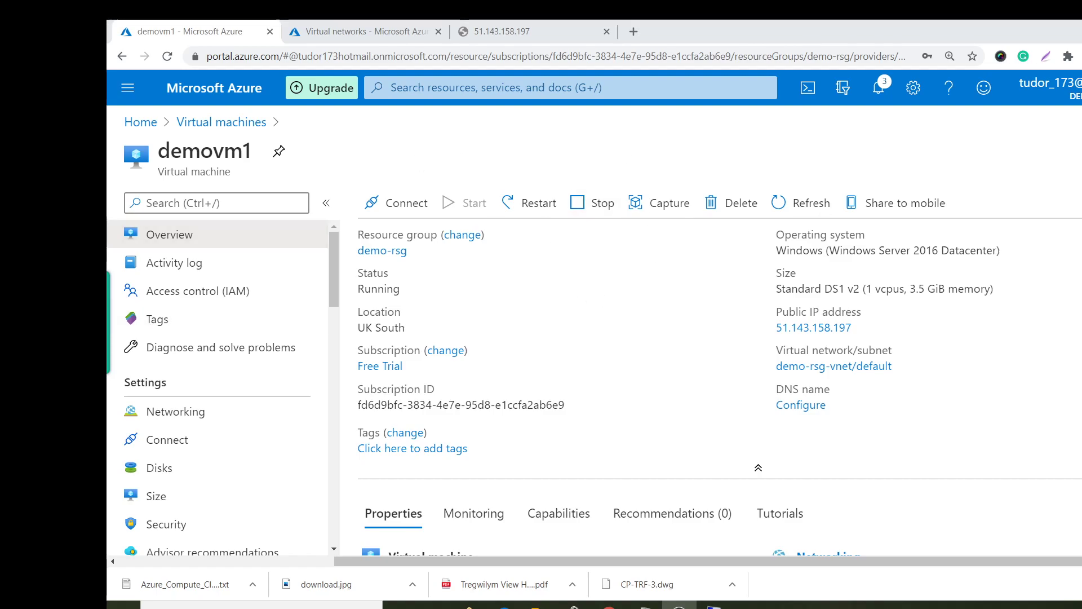
left_click(221, 122)
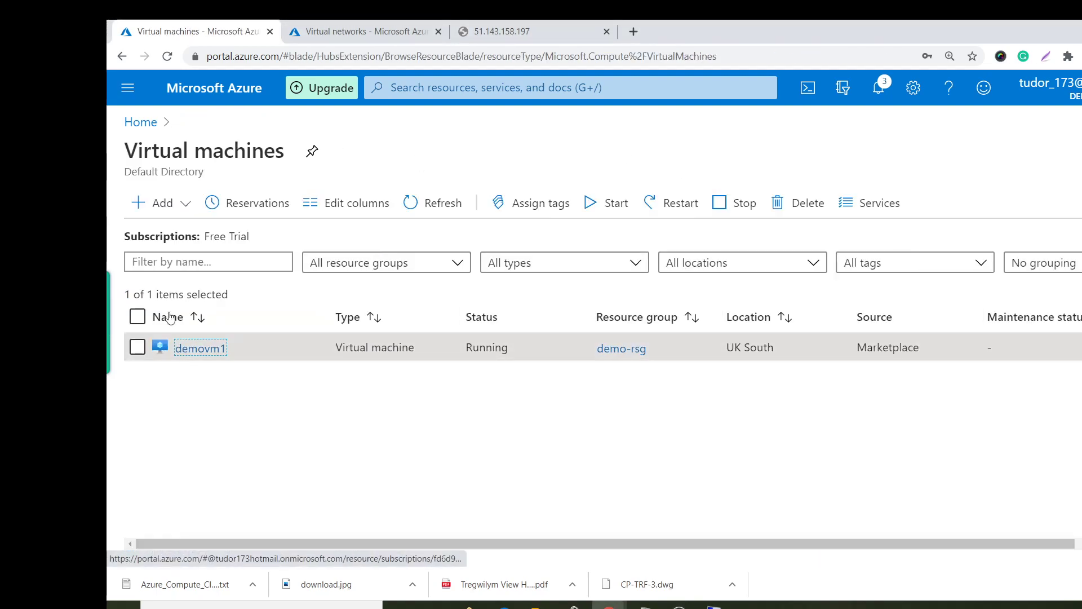
left_click(426, 209)
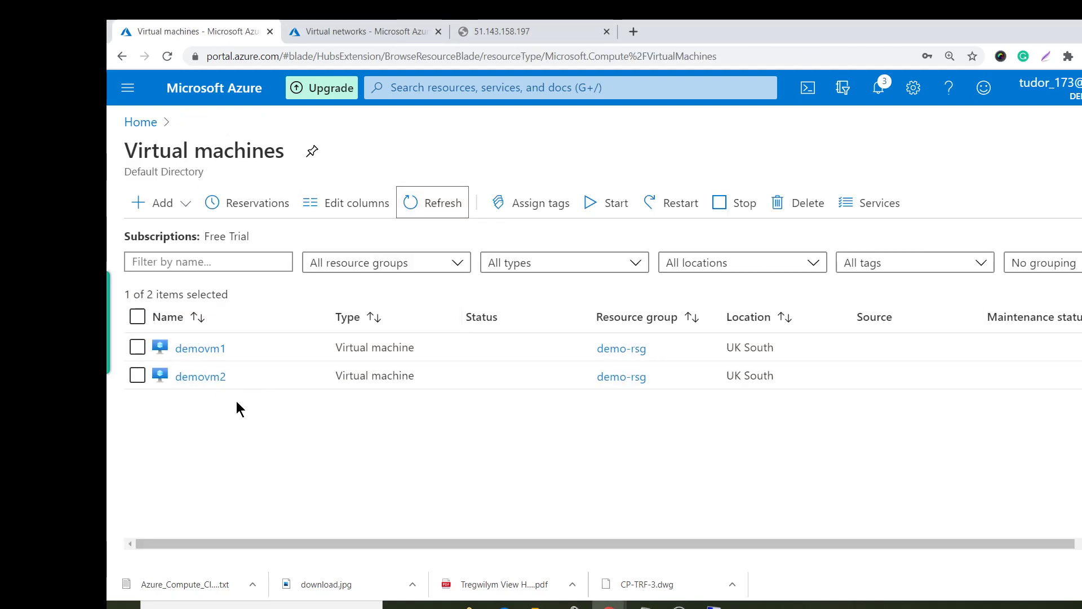
left_click(187, 382)
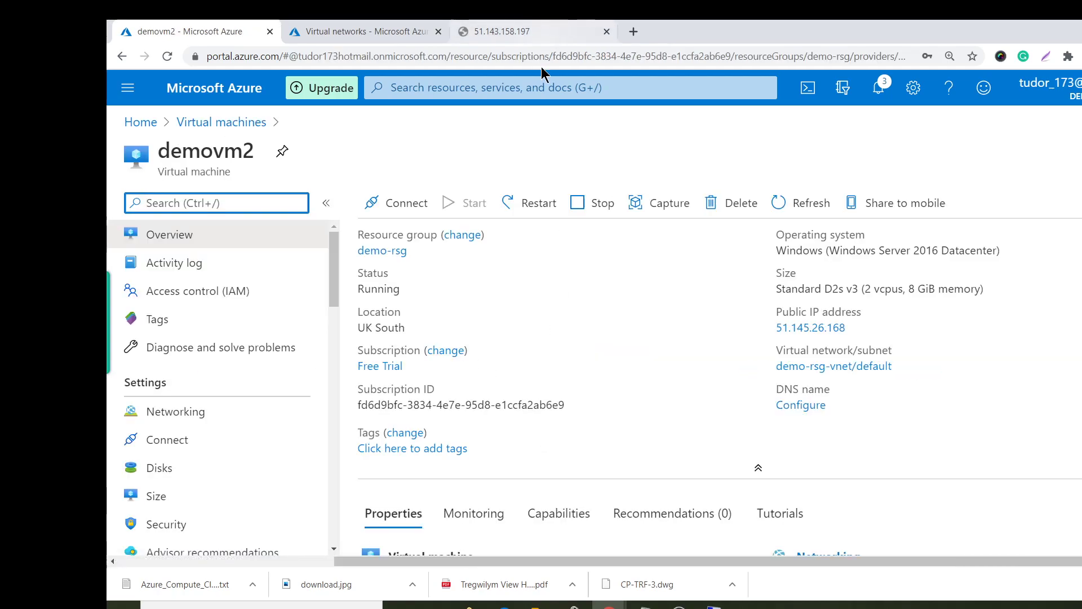
Close the failing 51.143.158.197 tab and copy demovm2's public IP 51.145.26.168.
left_click(529, 32)
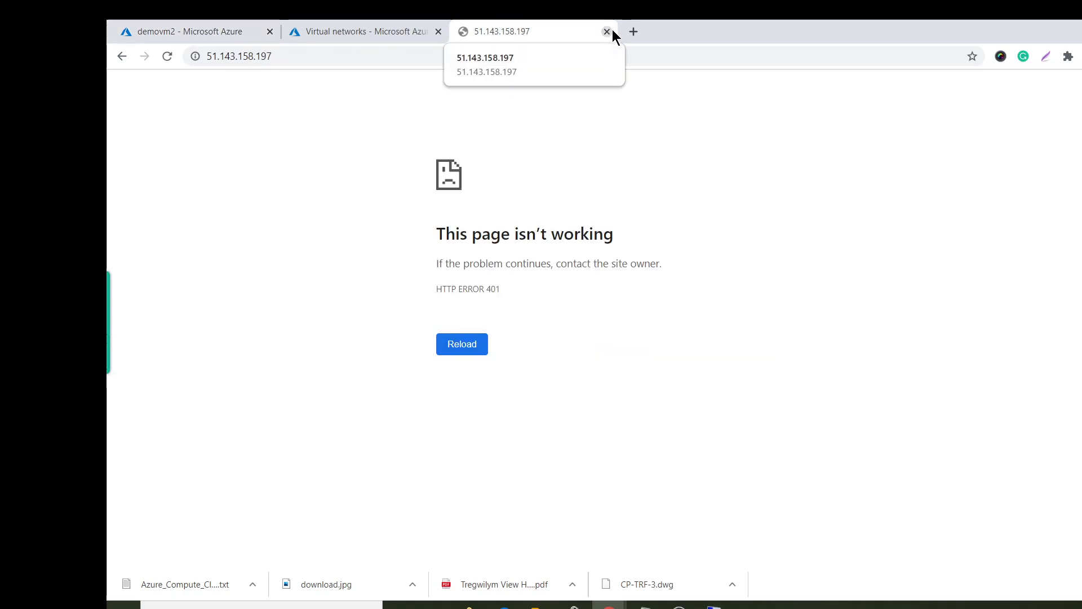
left_click(609, 31)
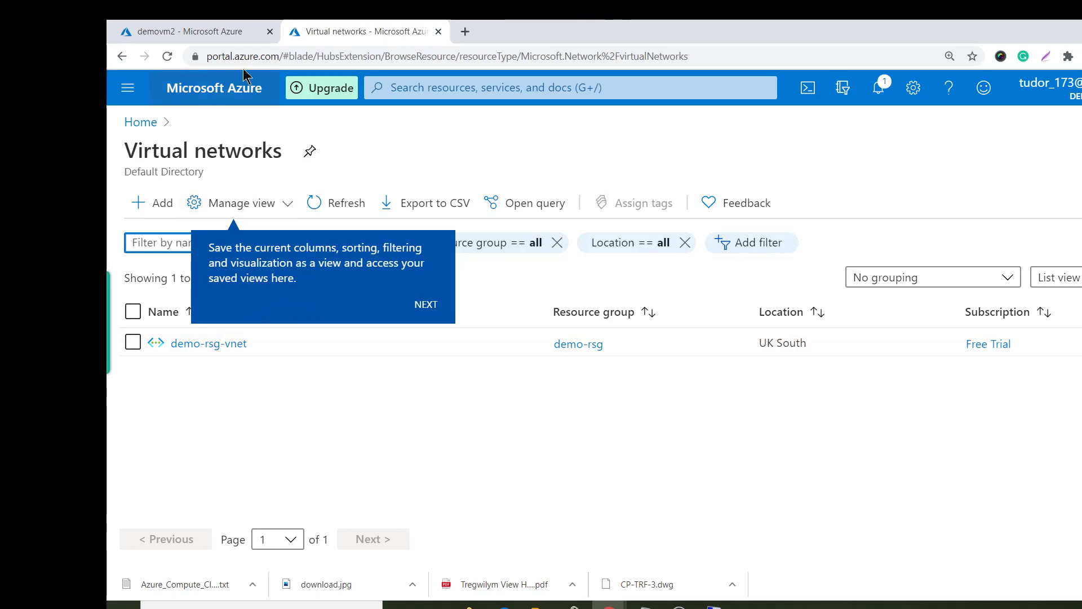
left_click(231, 27)
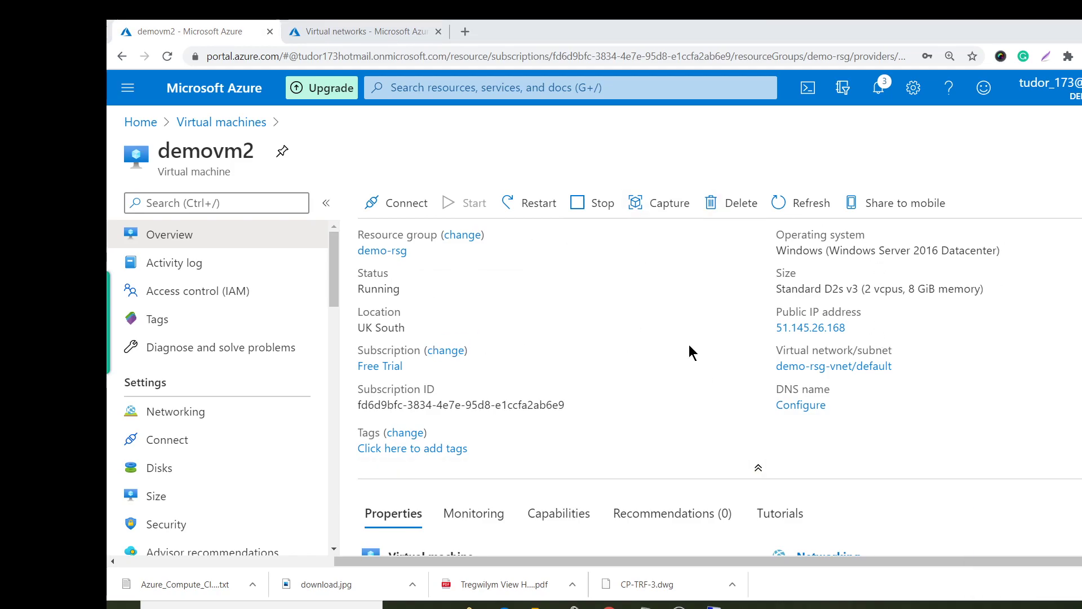
left_click(856, 328)
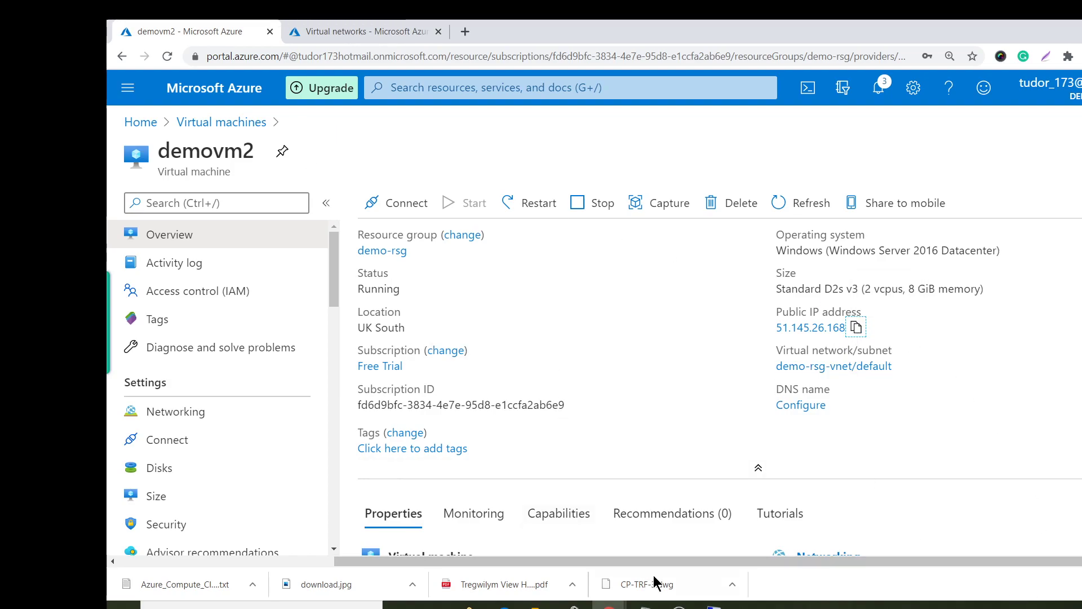
Set up a Remote Desktop Connection to demovm2 at 51.145.26.168 with the admin username.
left_click(713, 607)
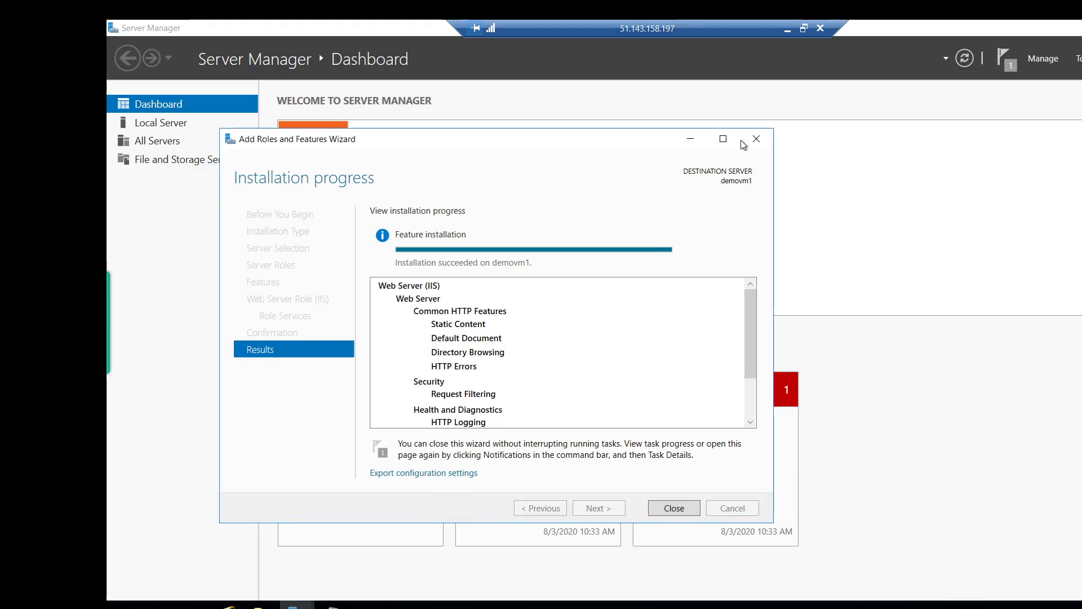
left_click(787, 29)
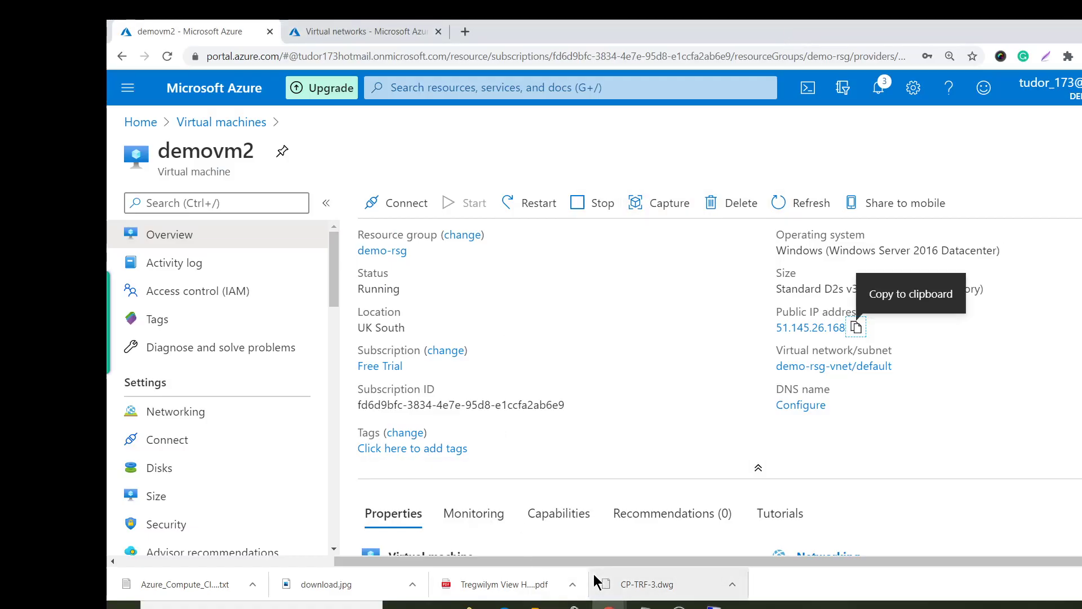
key("super")
type("rem")
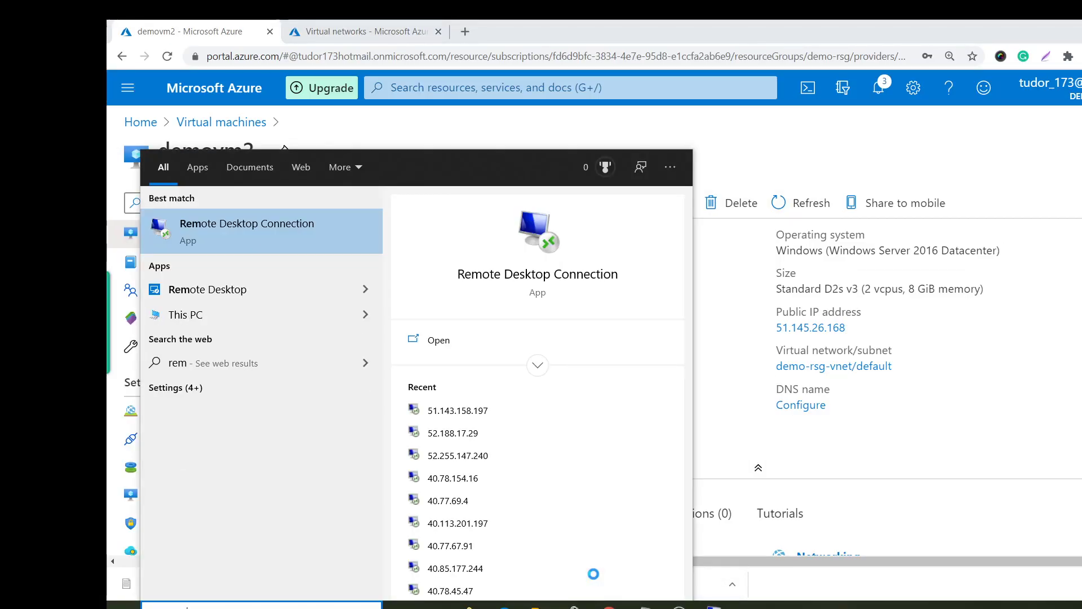
key("Return")
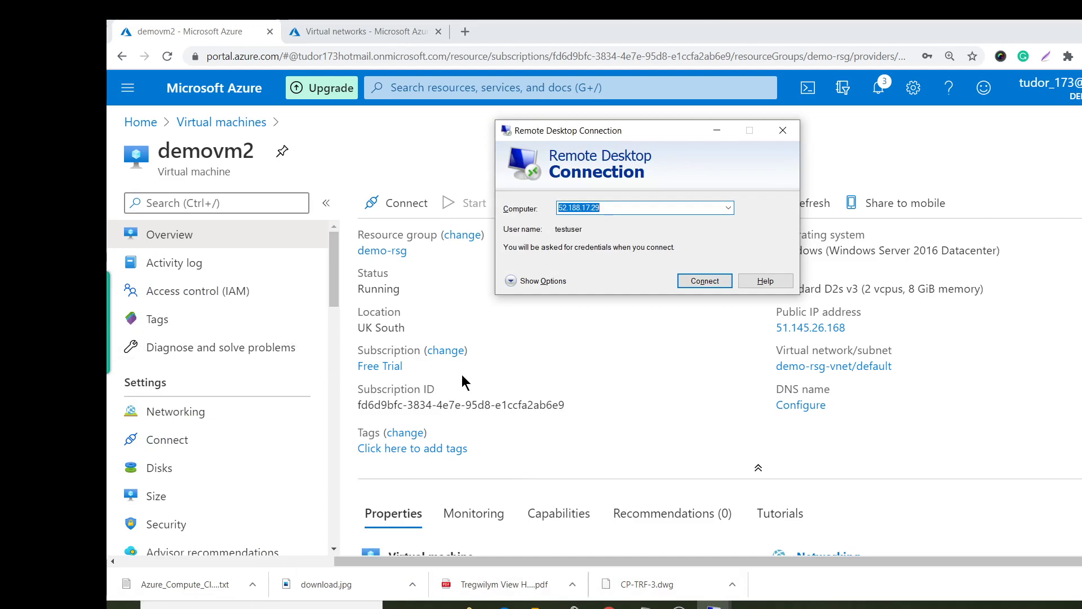
key("ctrl+v")
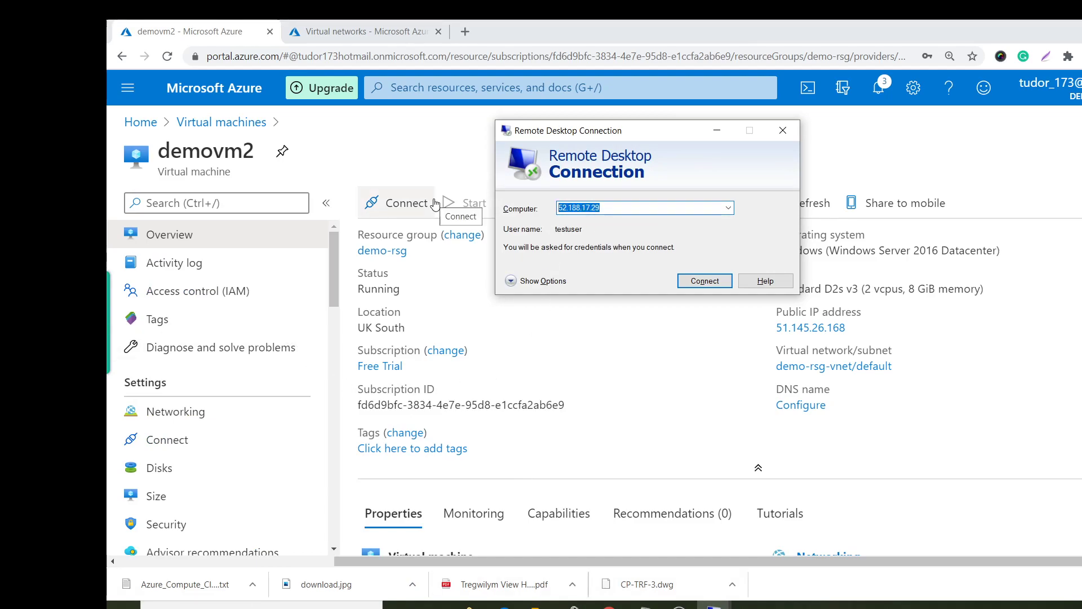
left_click(510, 281)
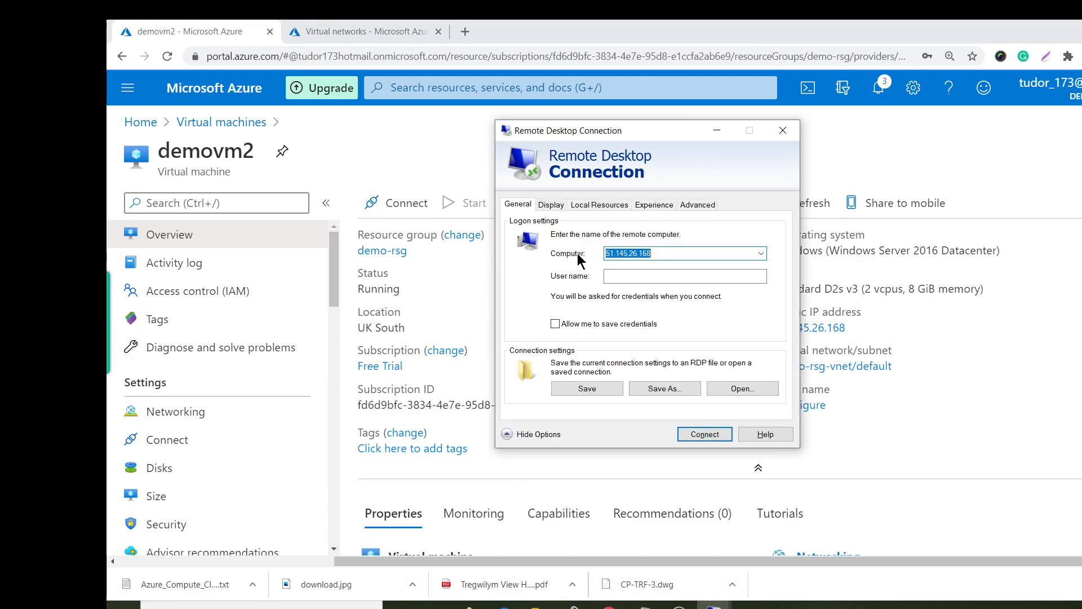
left_click(622, 275)
type("testuser")
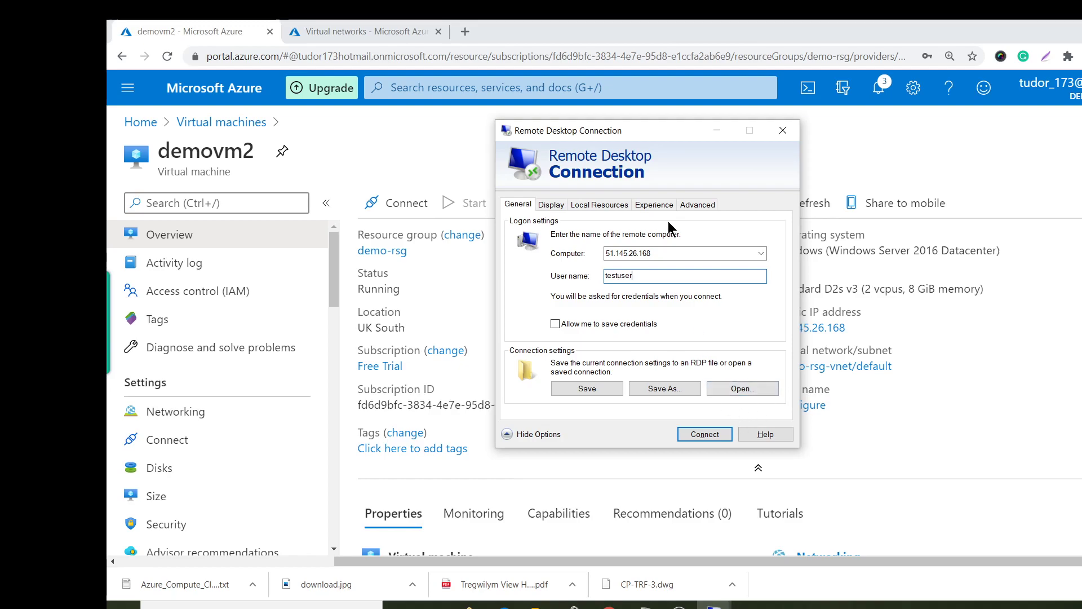
left_click_drag(669, 253, 524, 227)
key("ctrl+v")
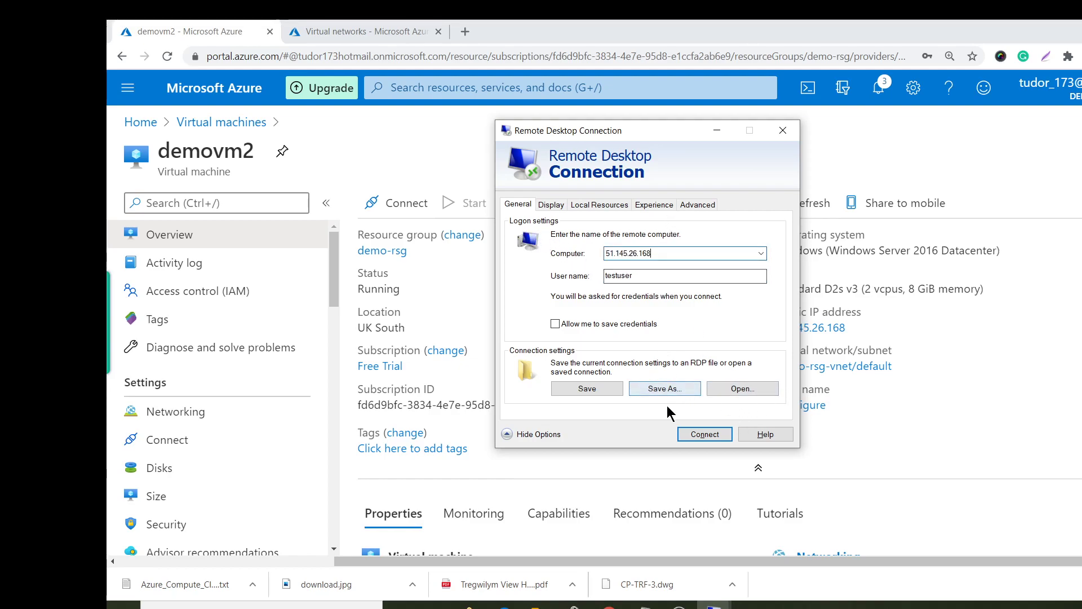
left_click(718, 430)
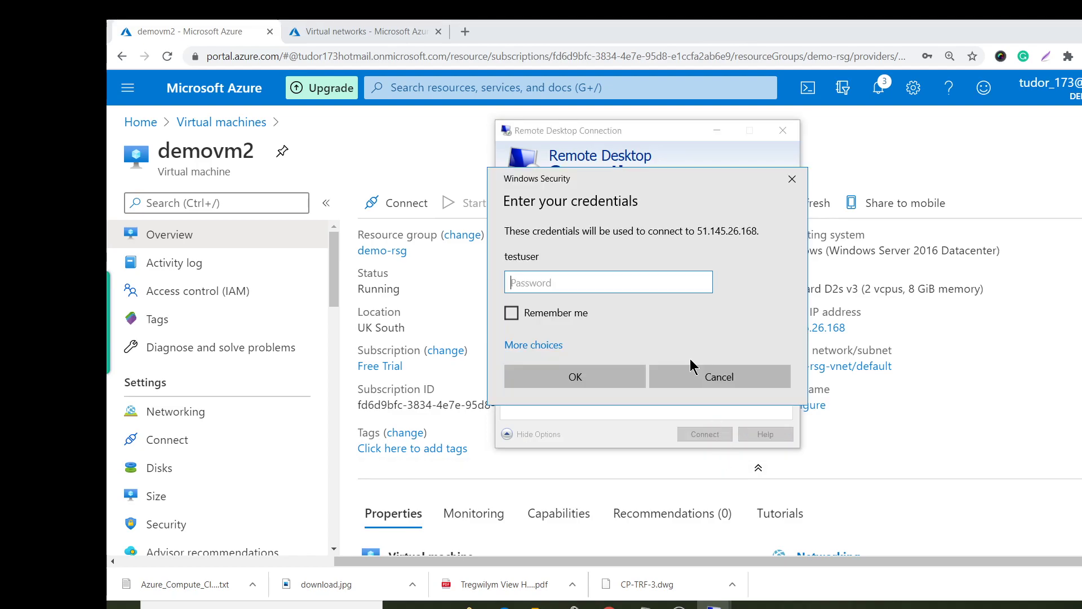
Sign in with the account password, accept the certificate warning, and minimize the session.
type("************")
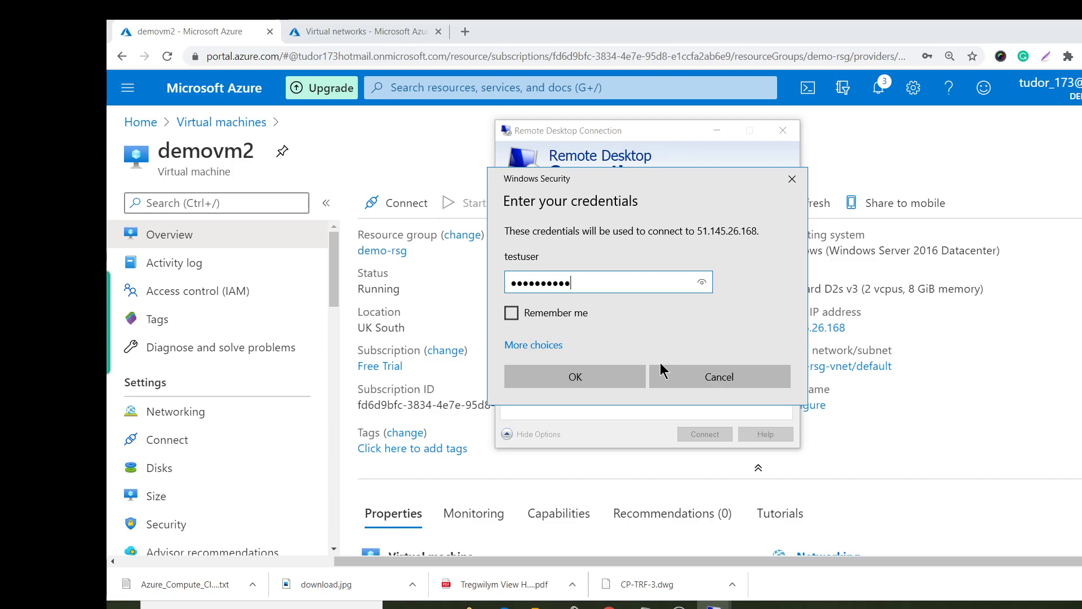
key("Return")
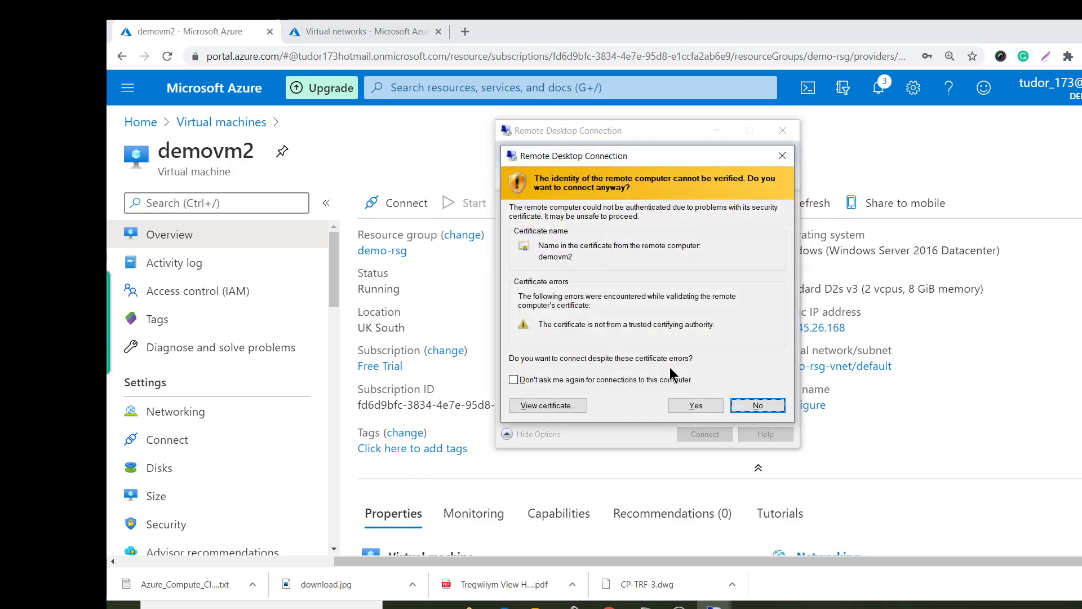
left_click(672, 407)
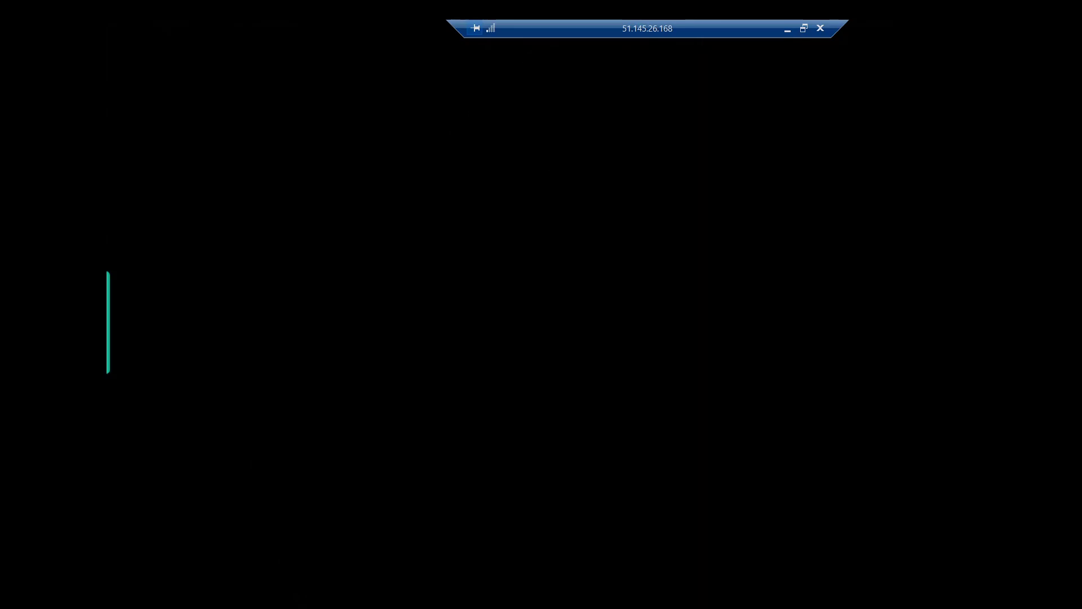
left_click(789, 32)
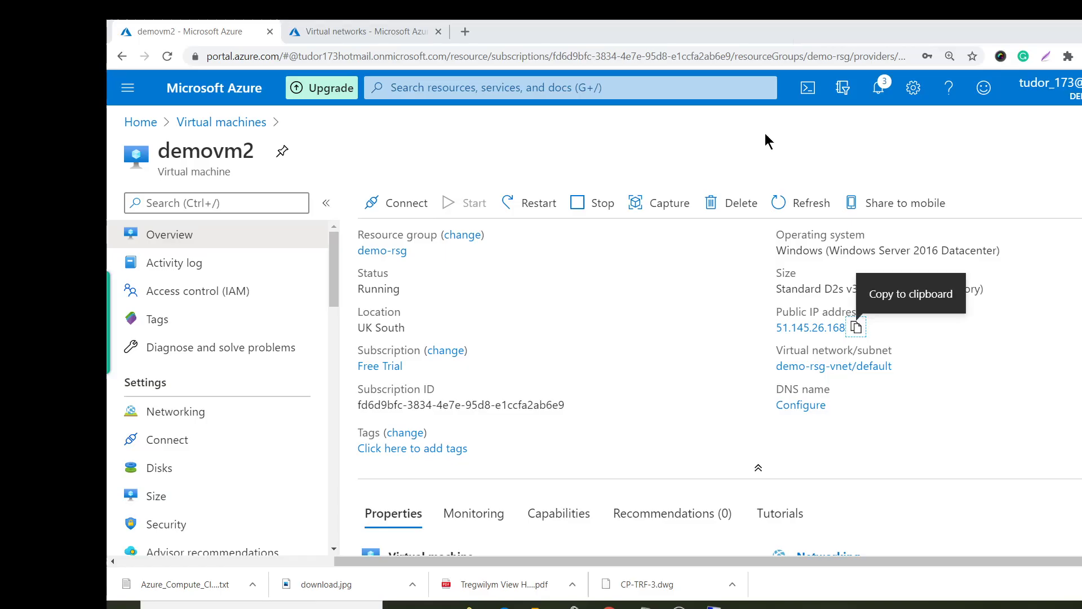
Close the roles wizard on demovm1 and copy the heading line in Notepad.
mouse_move(713, 606)
left_click(637, 544)
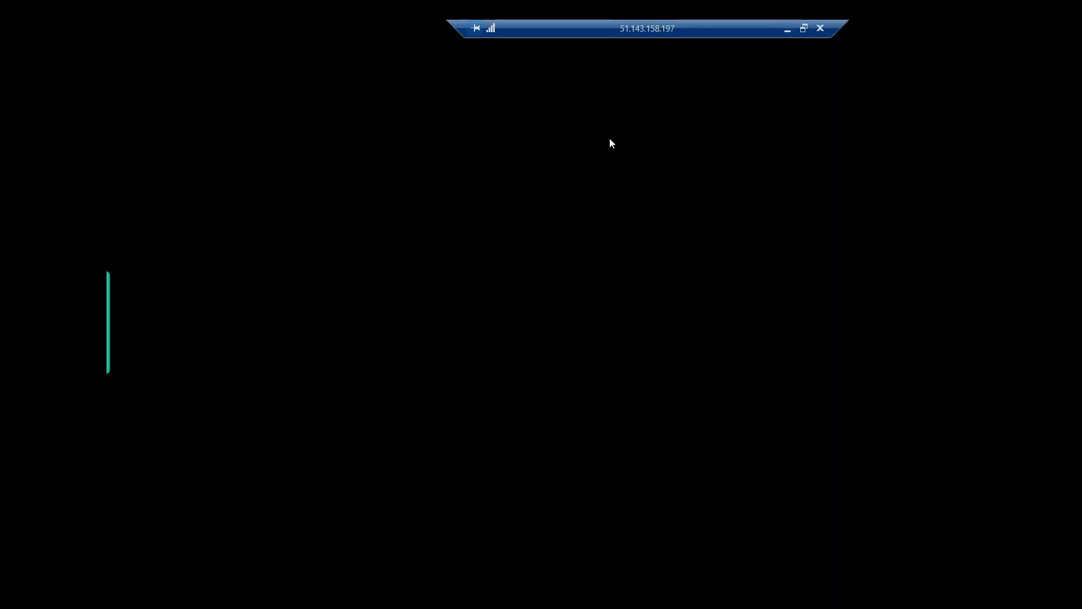
left_click(676, 508)
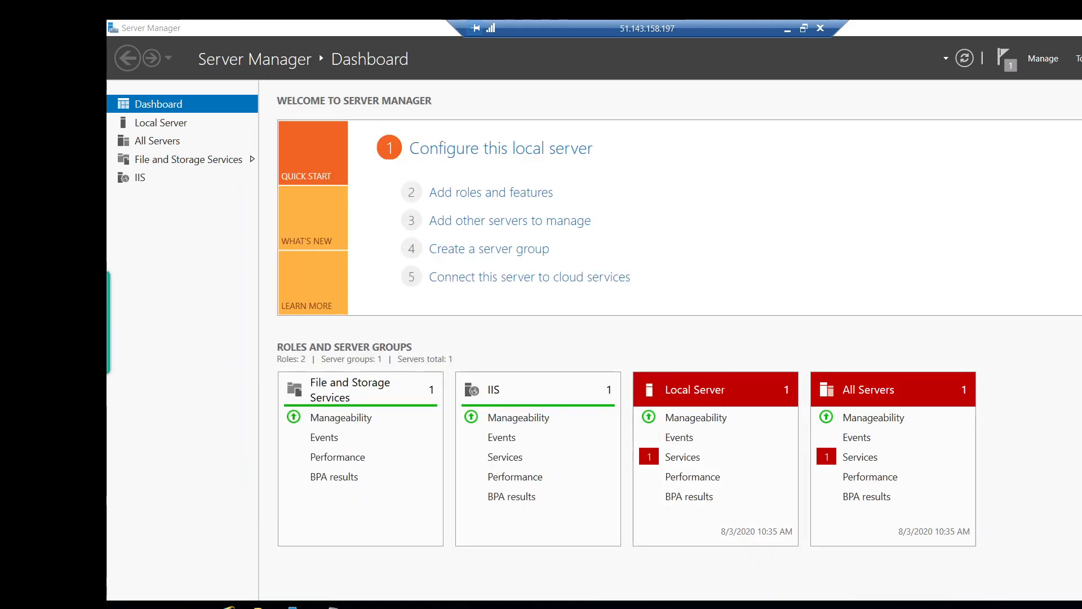
left_click(333, 605)
left_click_drag(316, 80, 111, 75)
right_click(169, 84)
left_click(220, 120)
Start Save As and browse to the C:\inetpub\wwwroot folder.
left_click(140, 66)
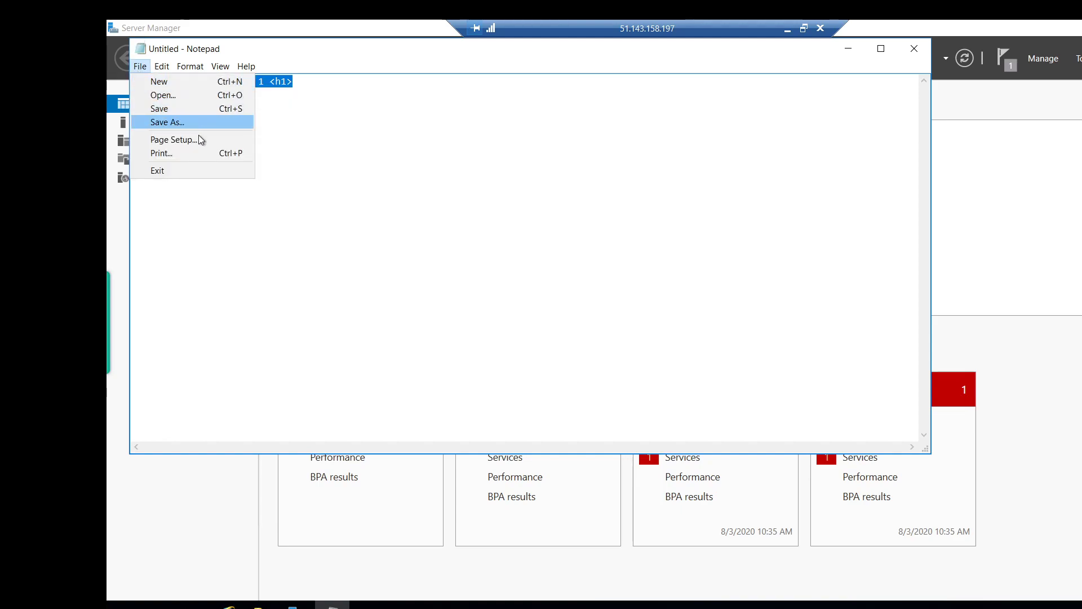
left_click(185, 121)
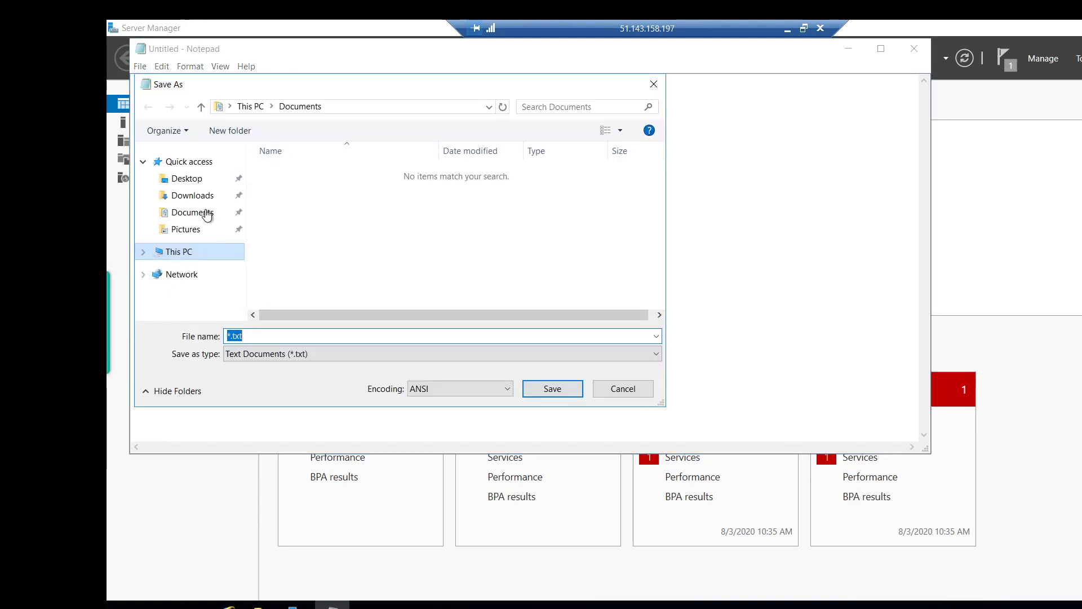
left_click(143, 253)
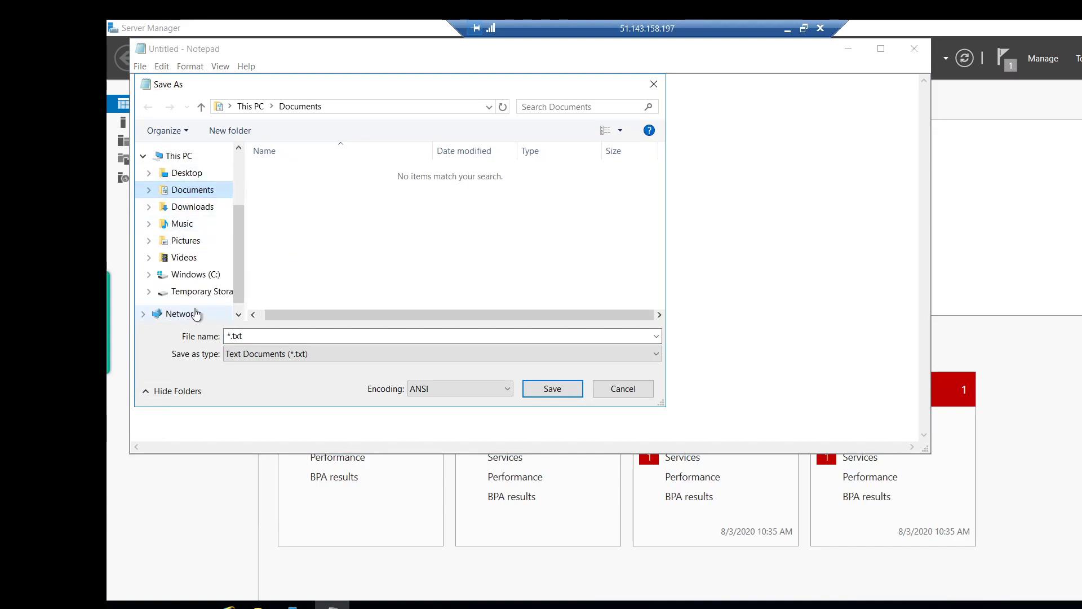
left_click(195, 275)
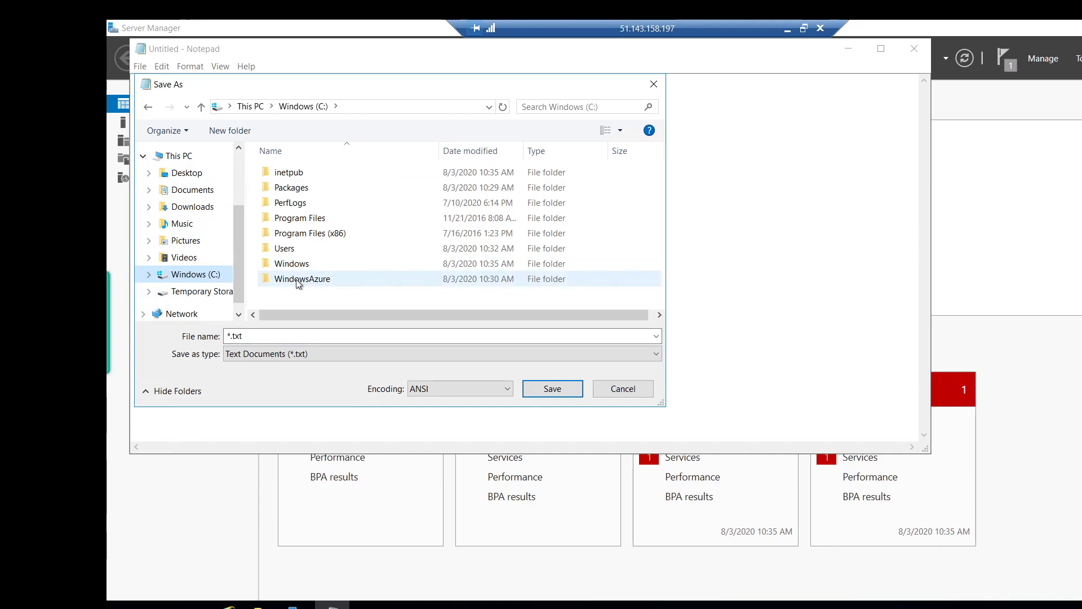
left_click(300, 175)
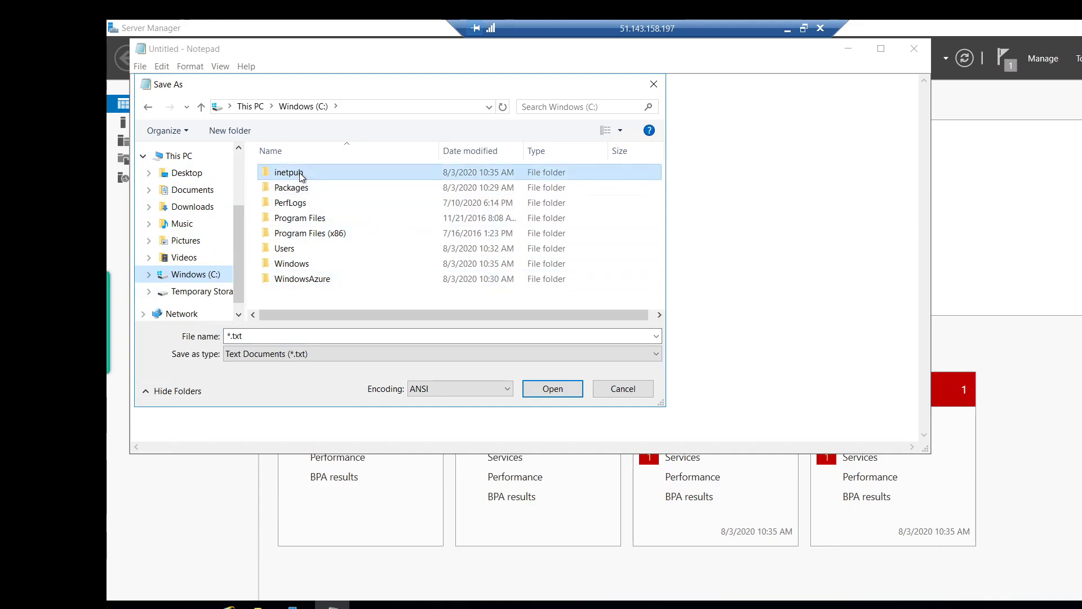
double_click(300, 174)
left_click(300, 234)
double_click(300, 234)
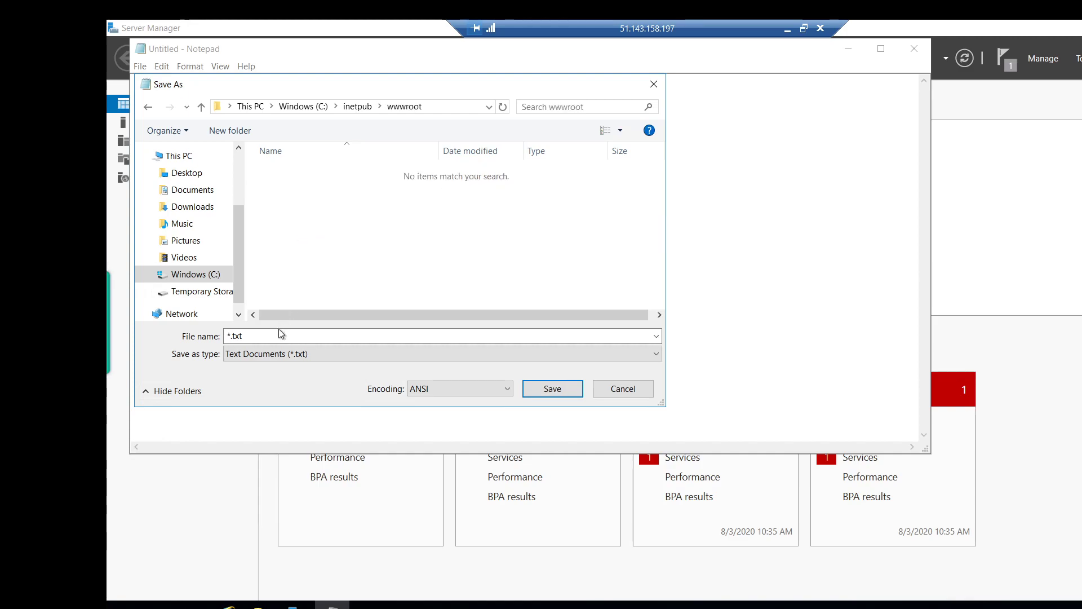
Save the page as Default.html with the All Files type.
left_click(361, 359)
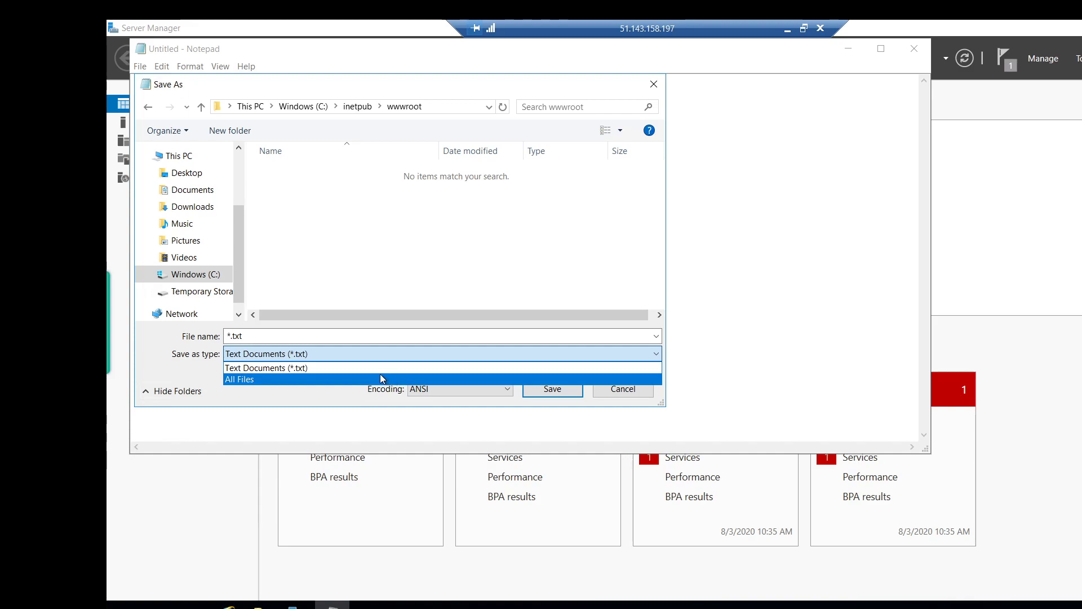
left_click(371, 379)
left_click(282, 336)
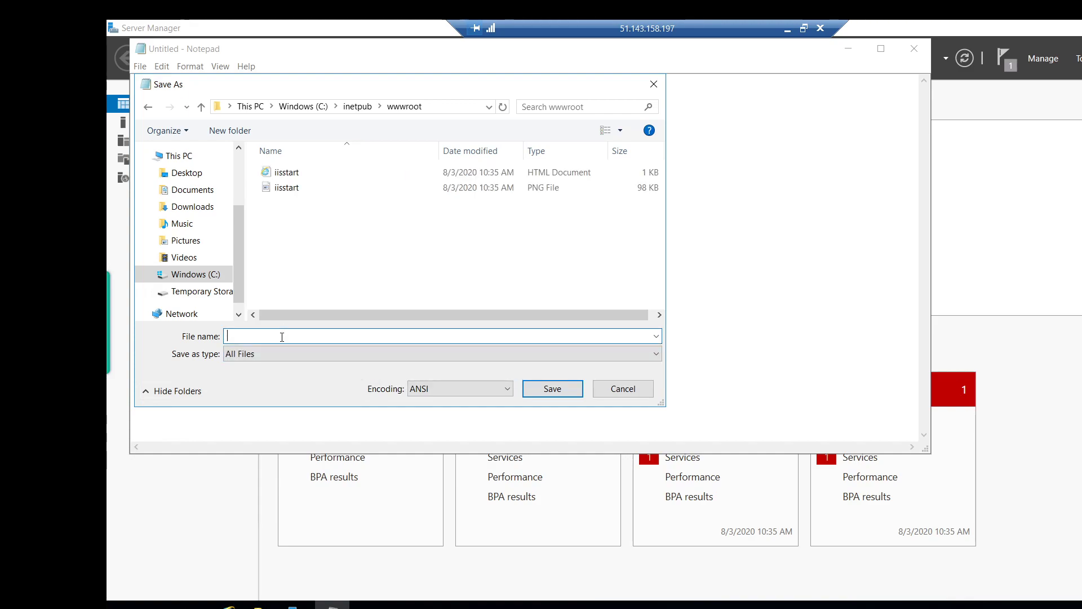
type("\"Defaul")
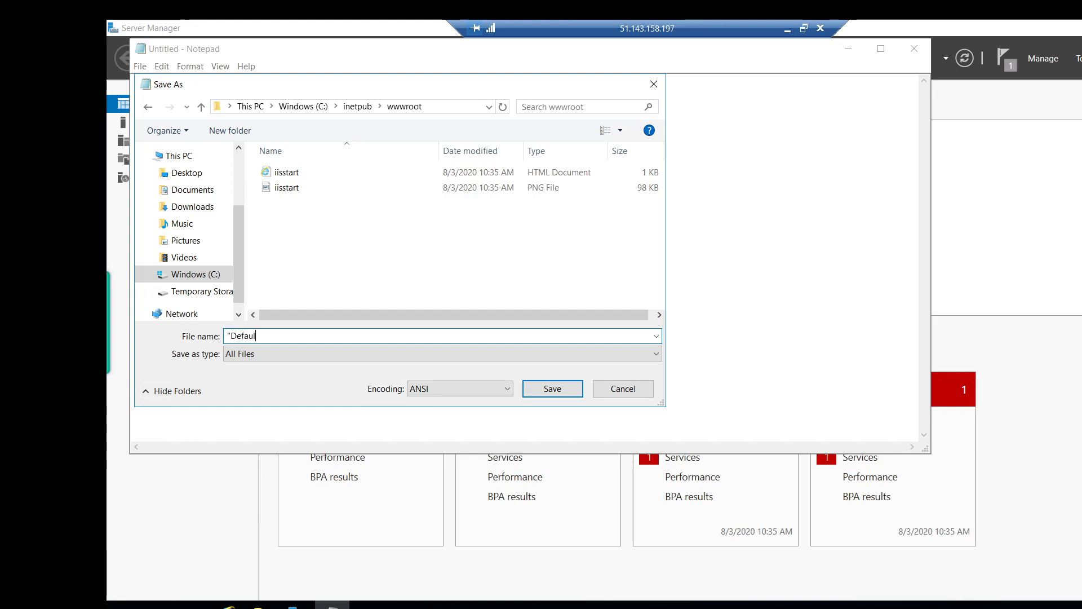
type("t.html\"")
left_click(547, 389)
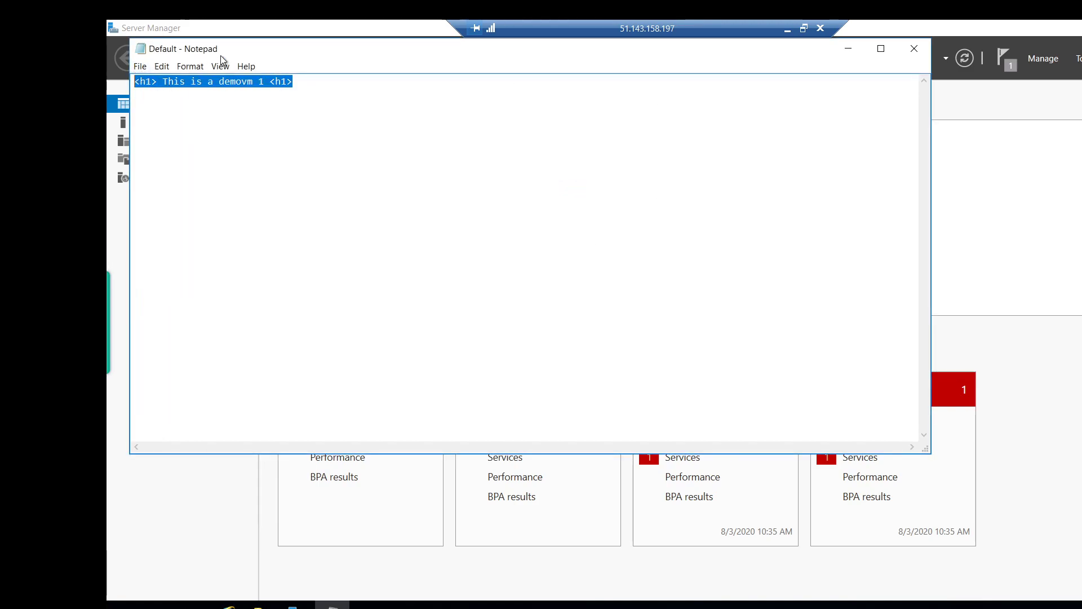
Minimize the demovm1 session and bring the demovm2 remote session to the front.
left_click(788, 29)
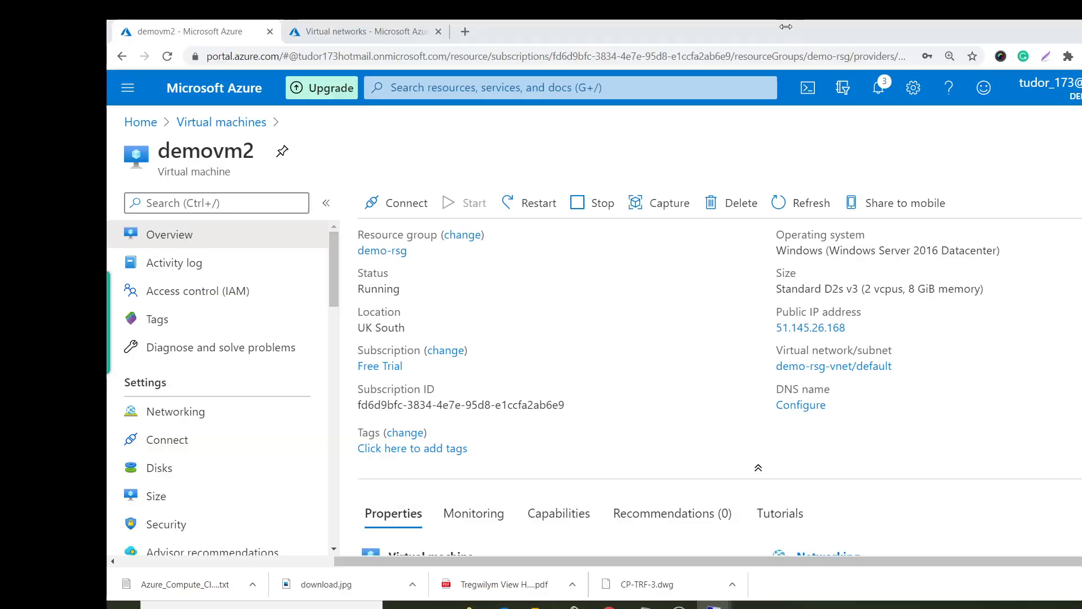
left_click(855, 328)
mouse_move(715, 607)
left_click(807, 555)
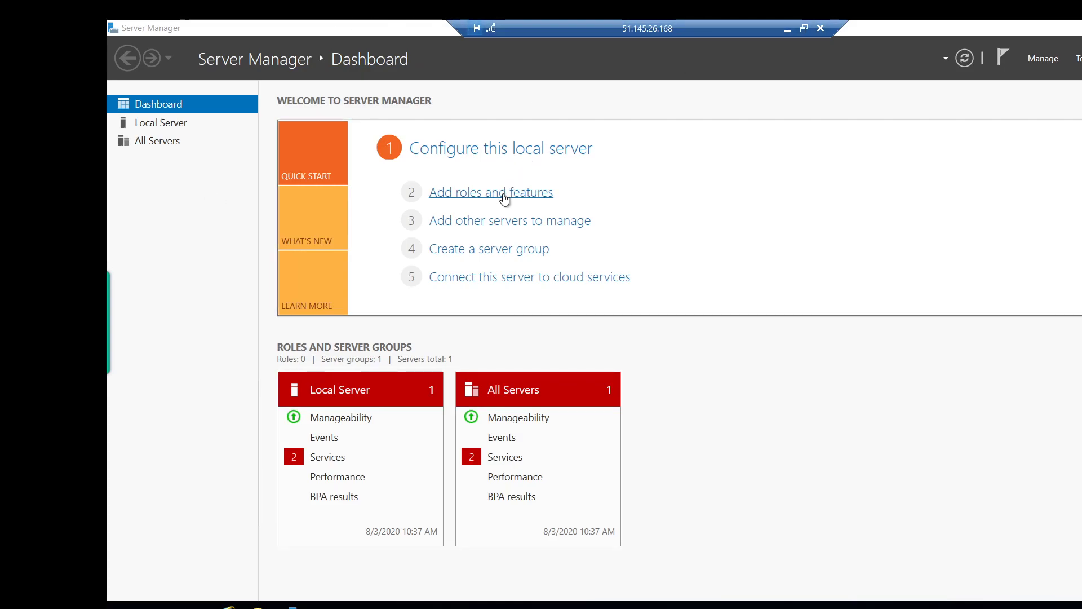
Launch Add Roles and Features on demovm2 and select Web Server (IIS) with its management tools.
left_click(445, 193)
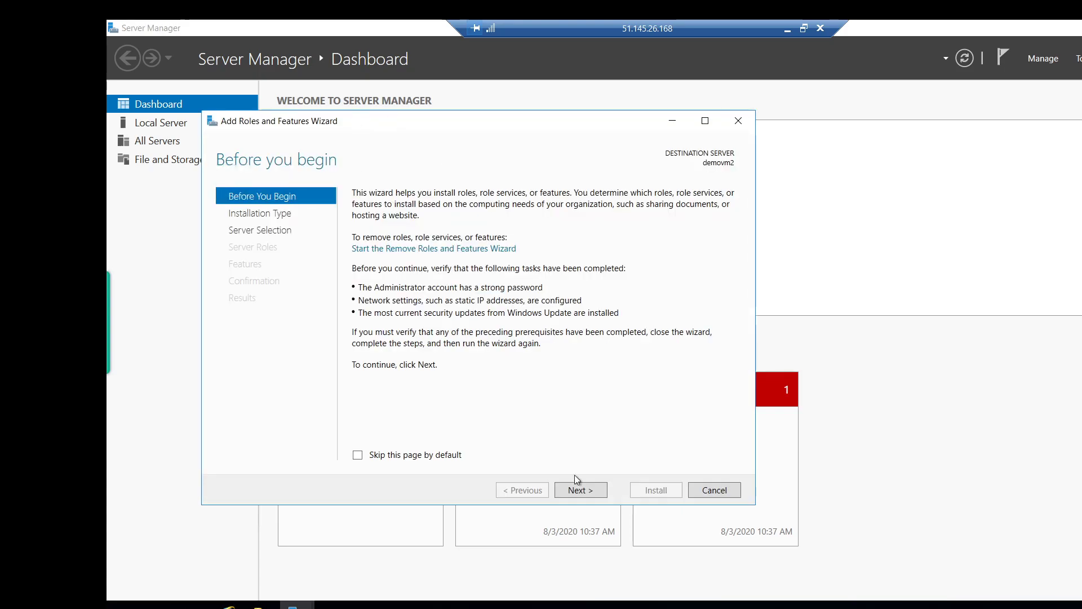
left_click(579, 492)
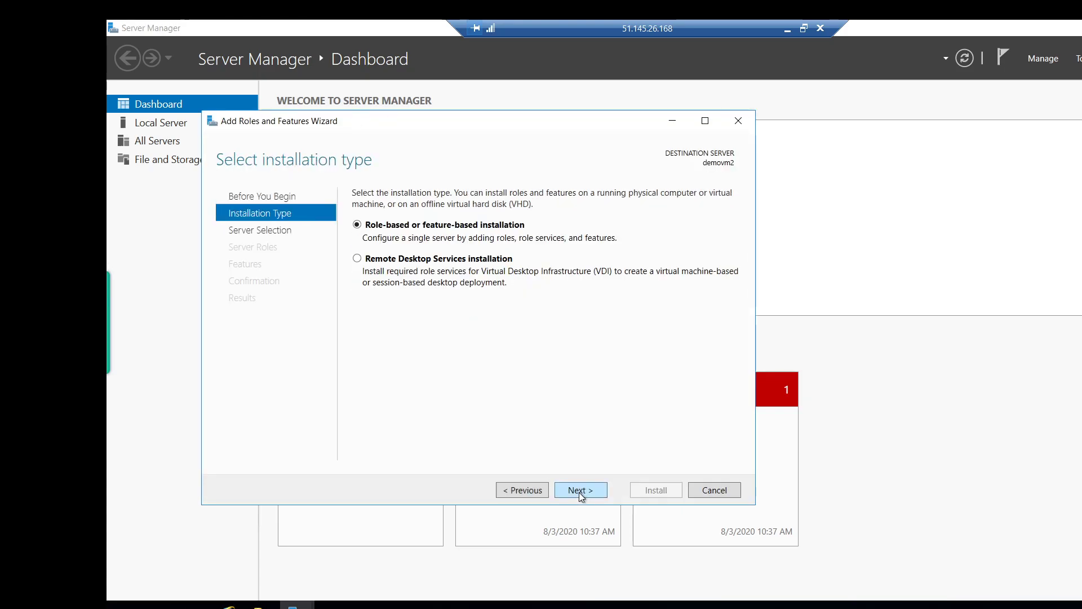
left_click(579, 491)
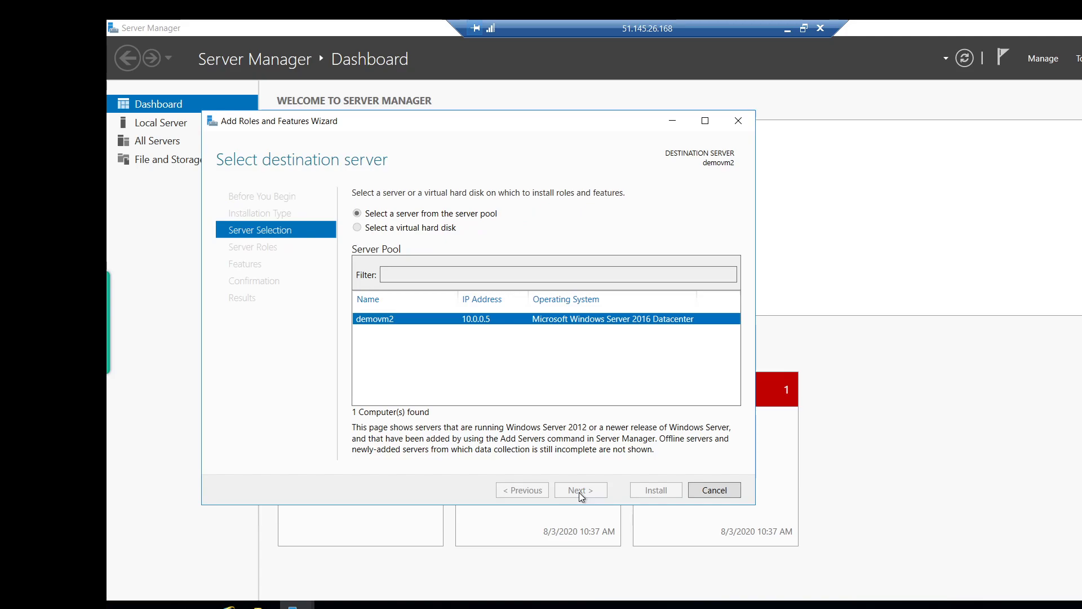
scroll(445, 417, "down", 1)
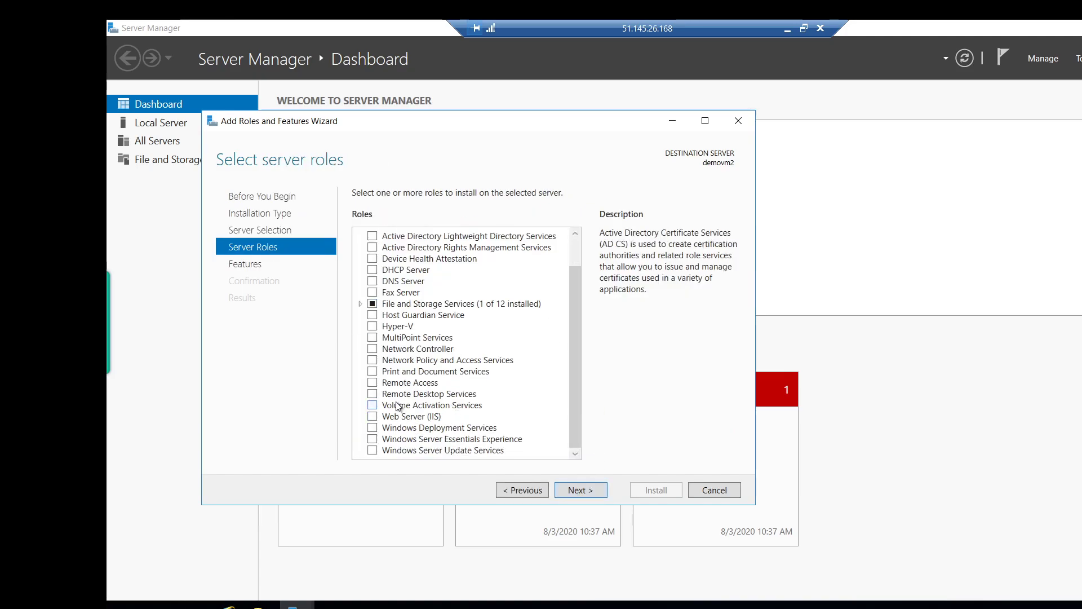
scroll(396, 403, "up", 1)
left_click(372, 450)
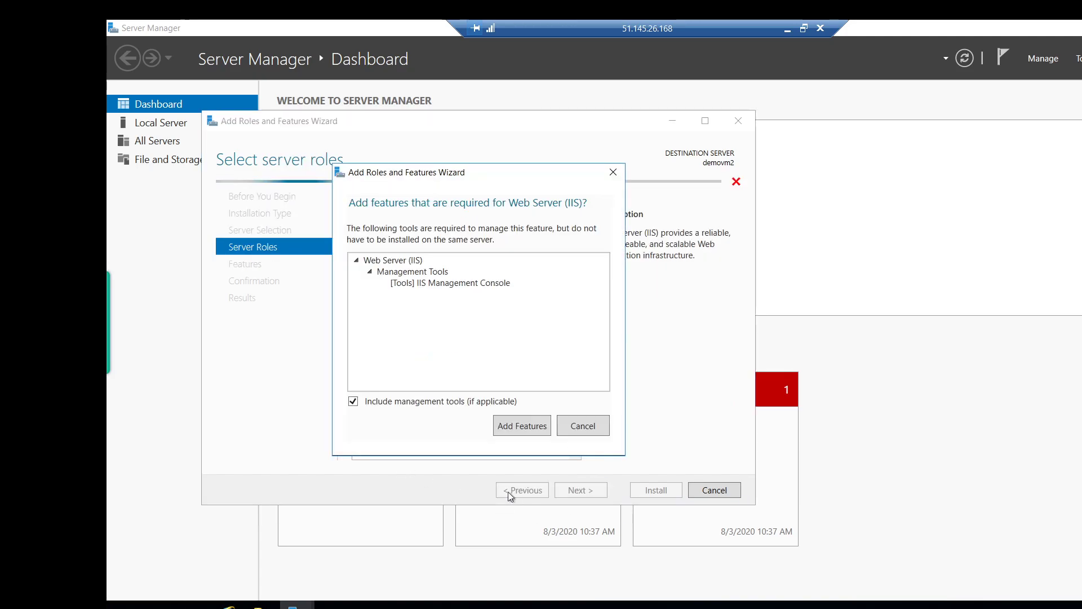
left_click(522, 427)
Step through the remaining pages, start the IIS installation, and minimize the remote window.
left_click(584, 490)
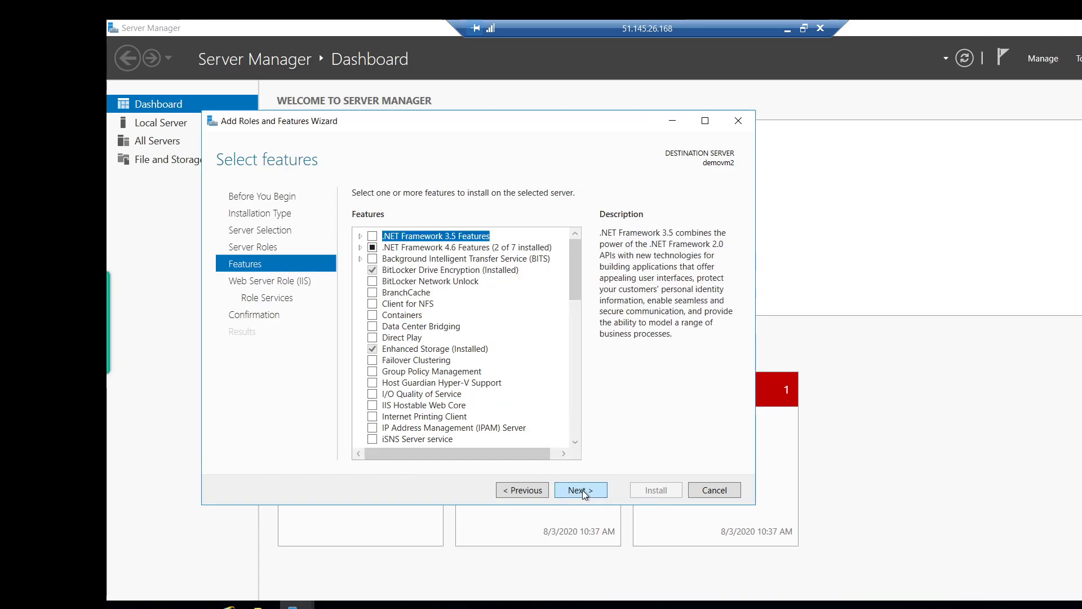
left_click(583, 490)
left_click(583, 489)
left_click(583, 489)
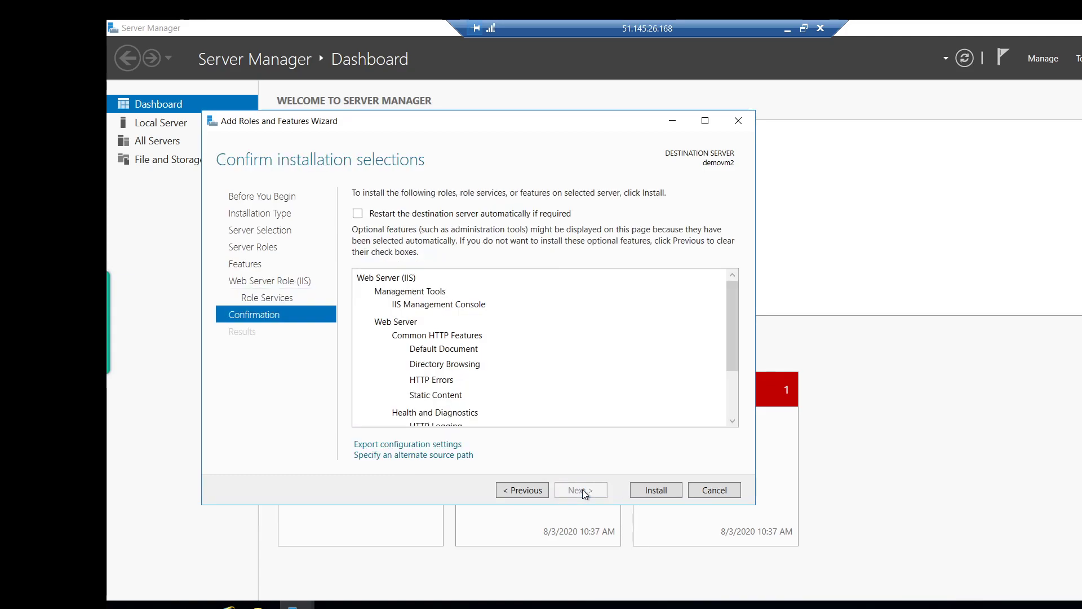
left_click(659, 493)
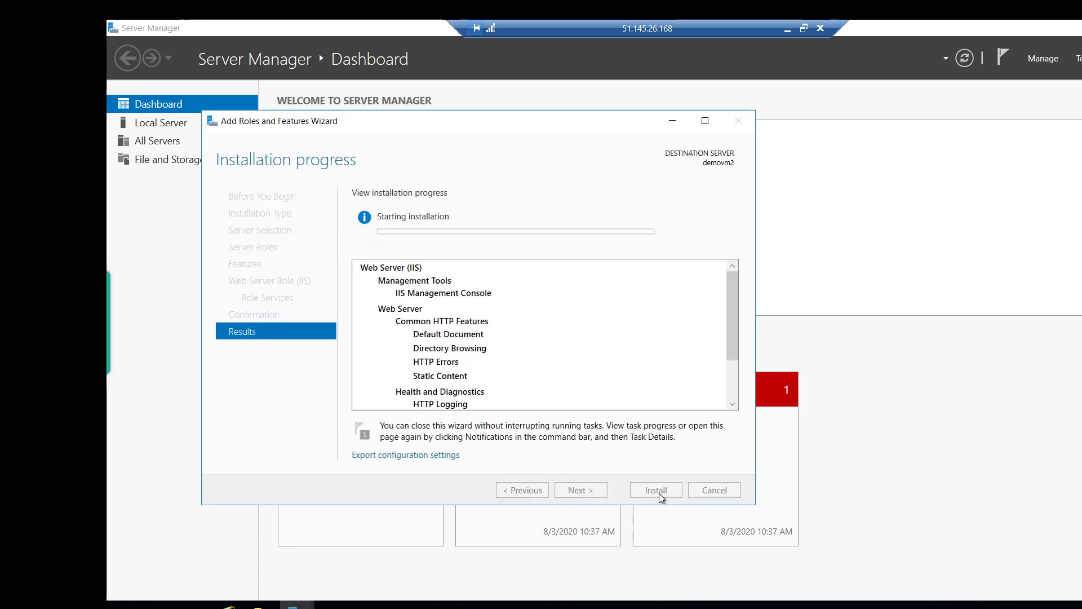
left_click(787, 29)
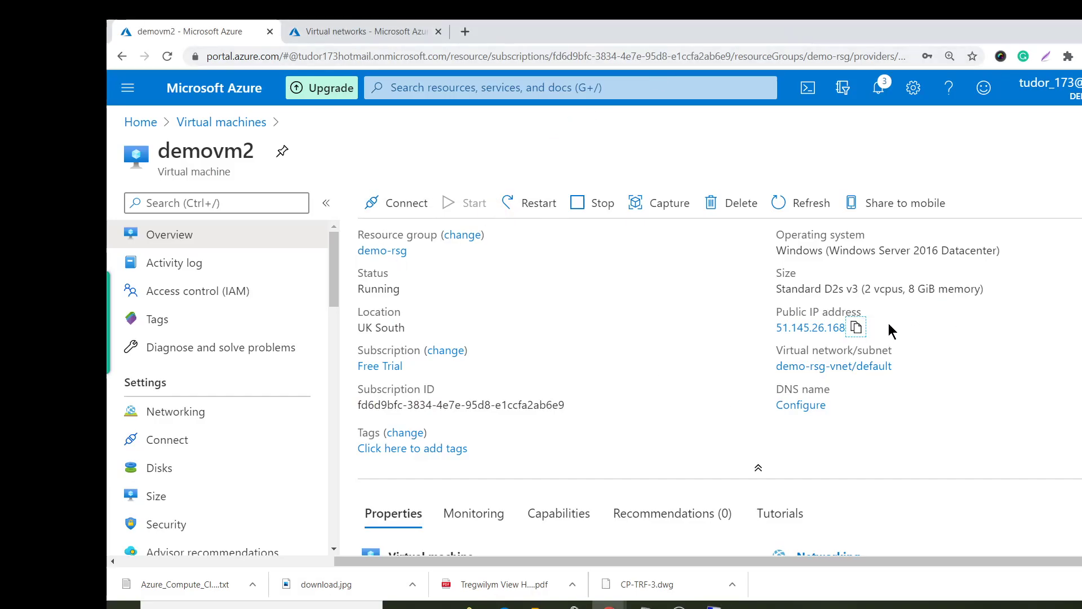
Copy demovm1's public IP from its overview and load 51.143.158.197 in a new tab.
left_click(221, 121)
left_click(208, 349)
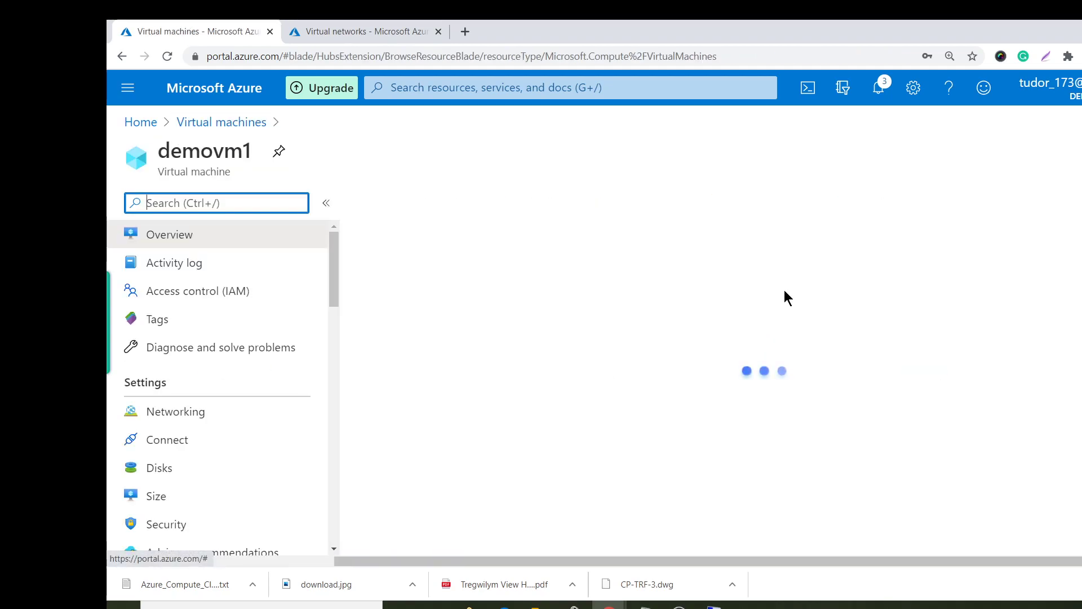
left_click(862, 327)
left_click(470, 28)
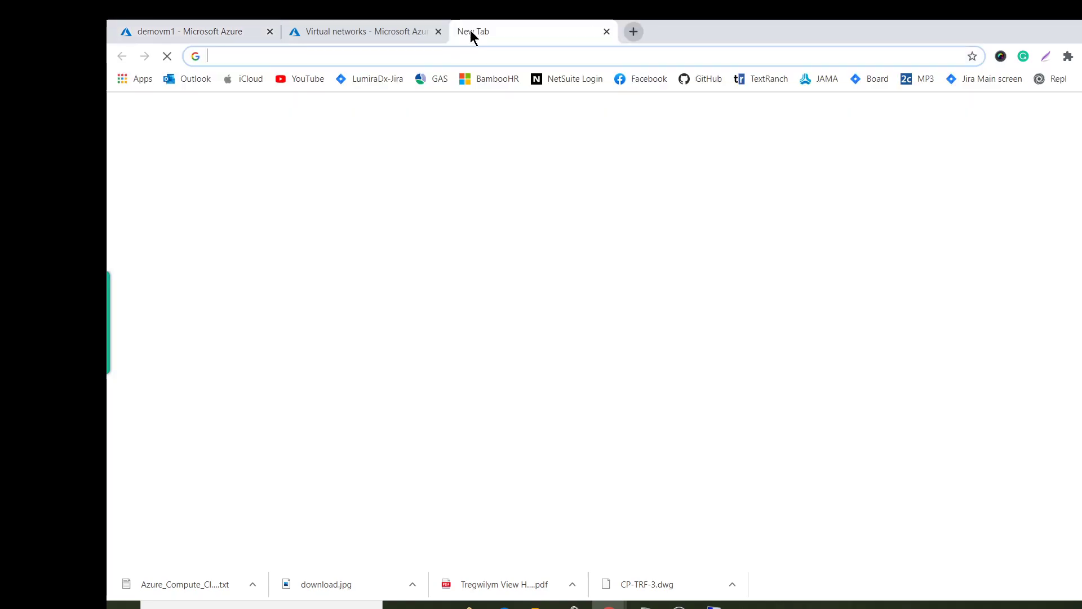
key("ctrl+v")
key("Return")
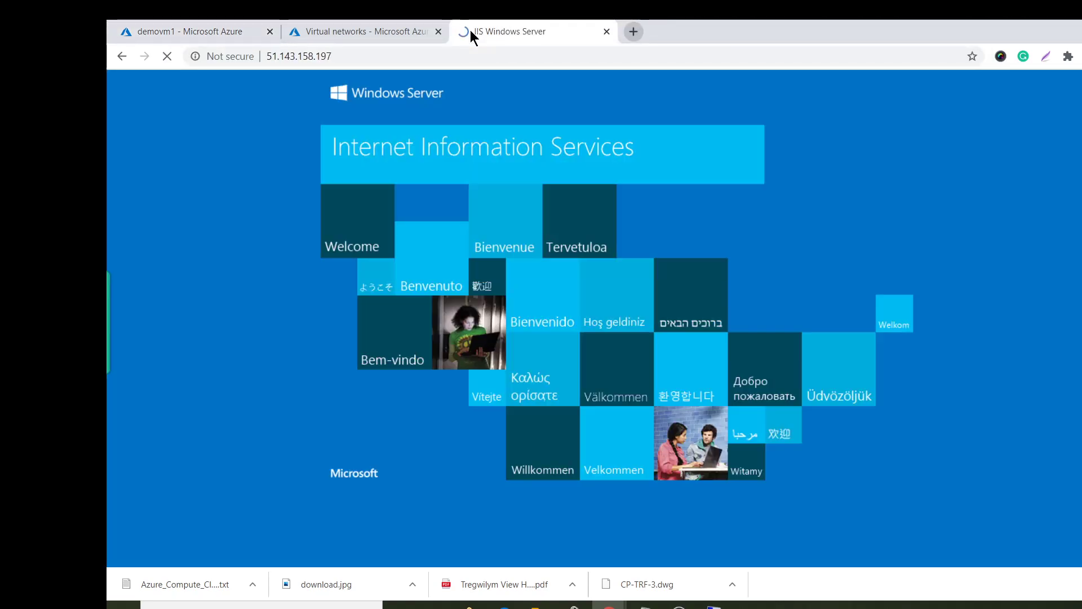
Load 51.143.158.197/Default.html to see 'This is a demovm 1', then return to the demovm2 session.
left_click(413, 61)
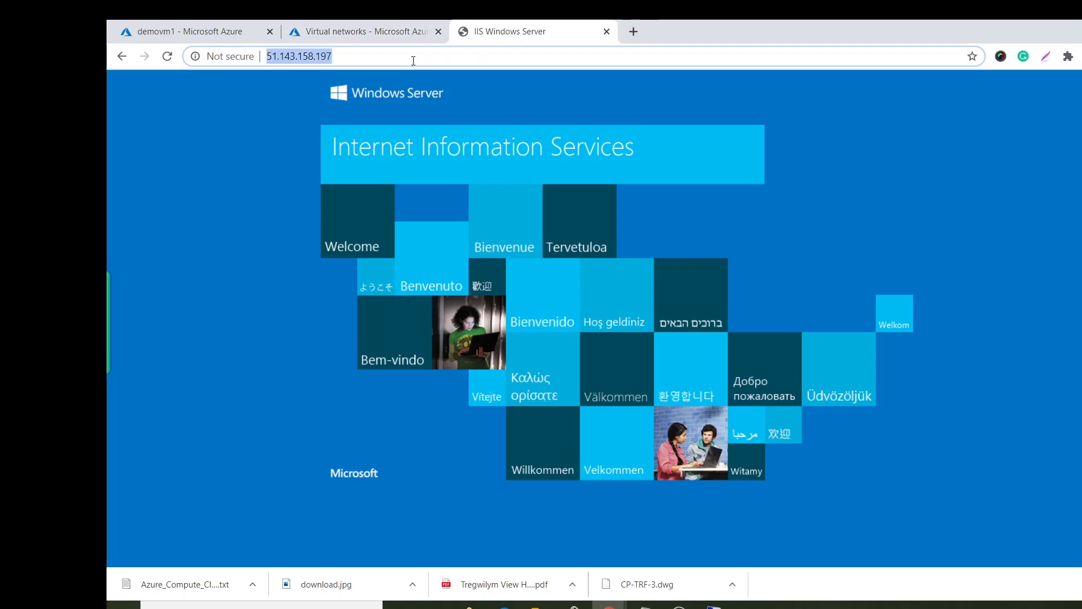
left_click(413, 61)
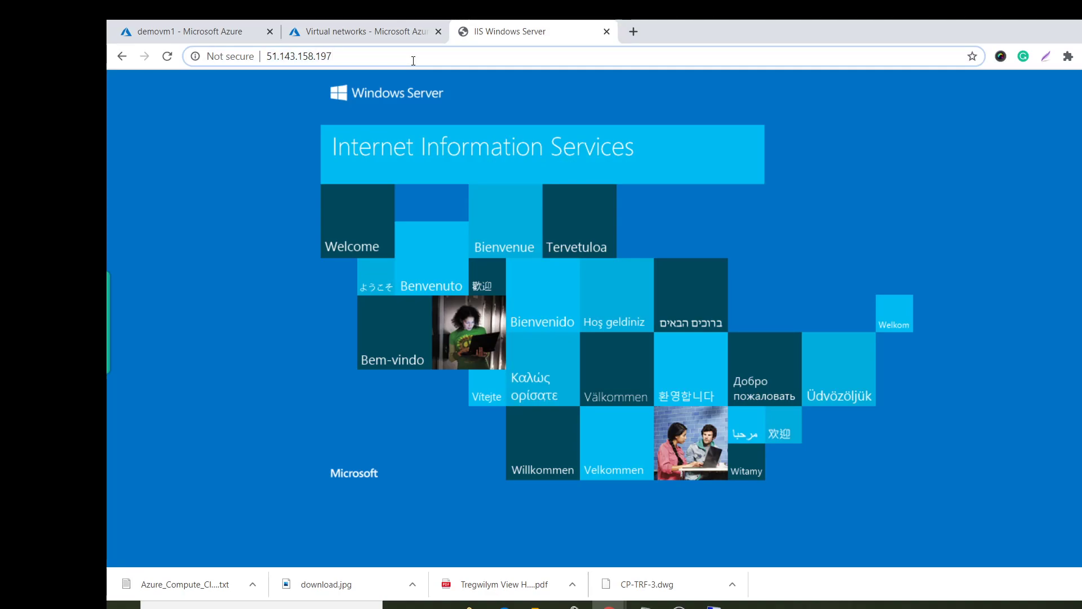
type("/De")
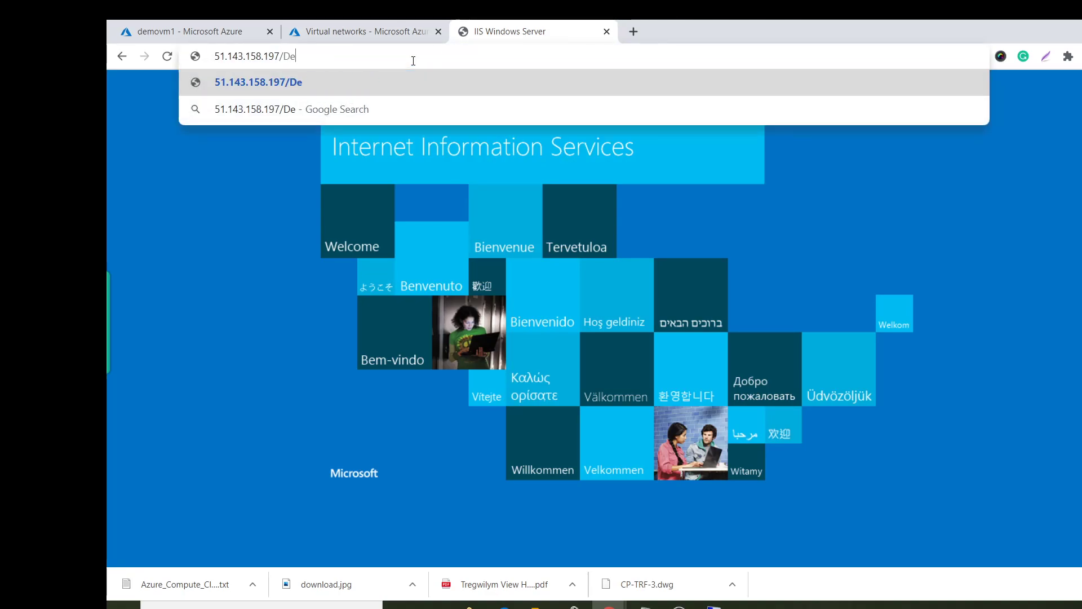
type("faul")
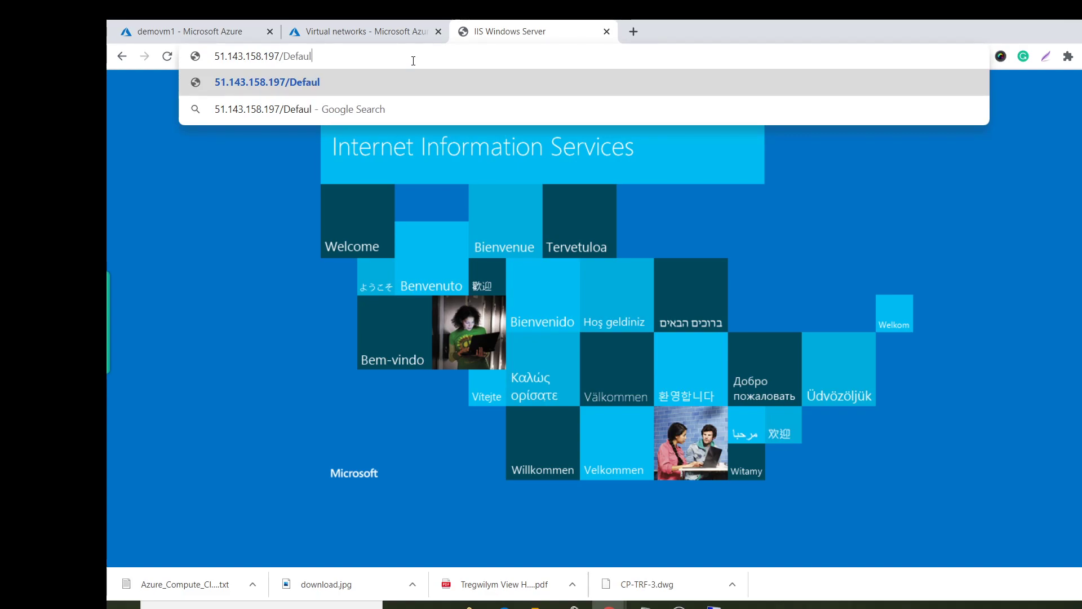
type("t.html")
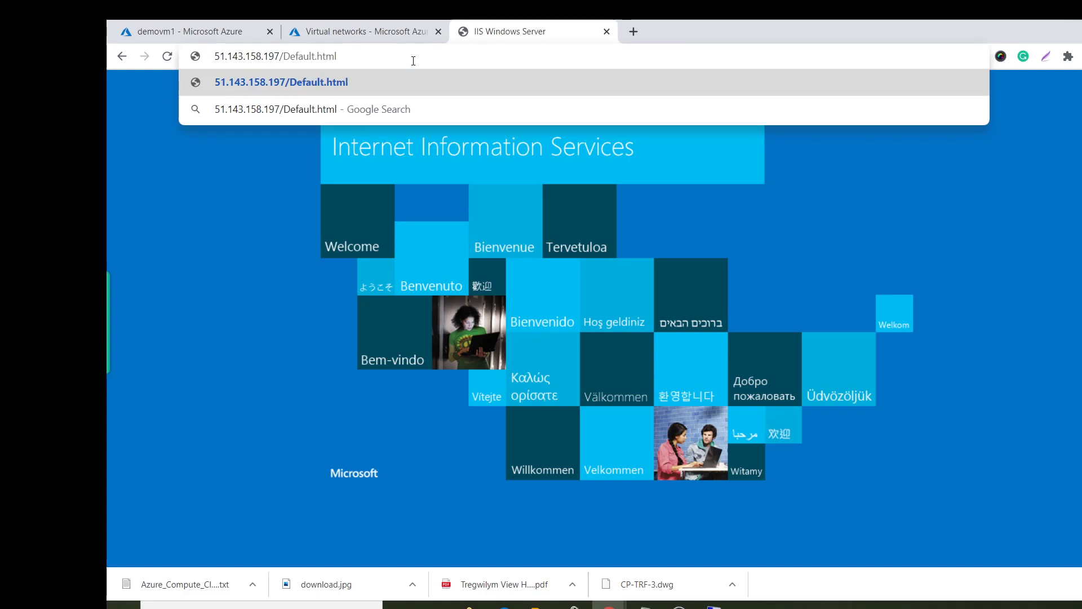
key("Return")
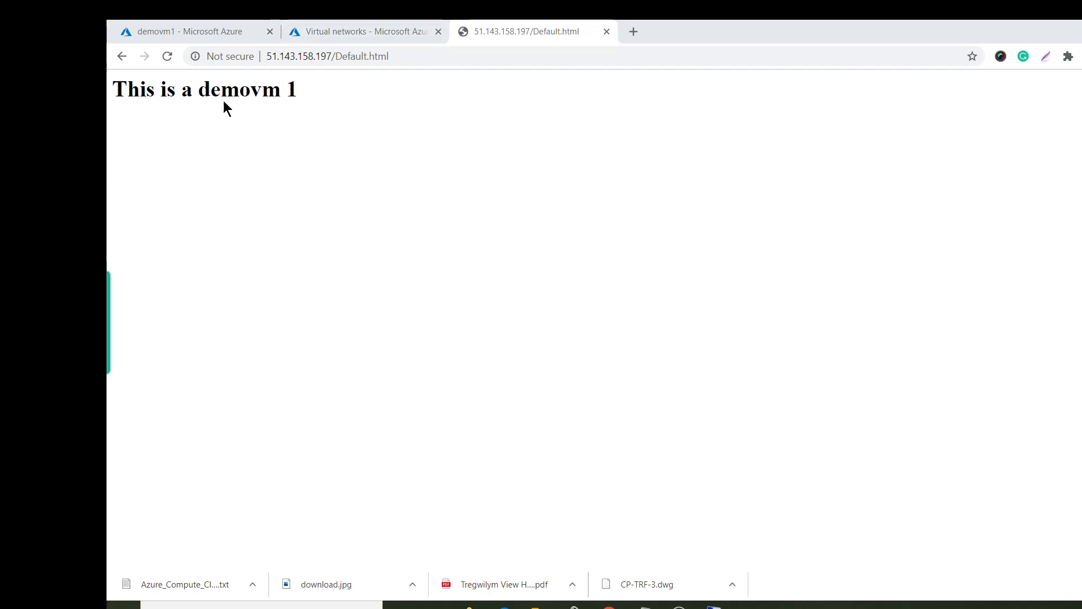
mouse_move(715, 605)
left_click(780, 563)
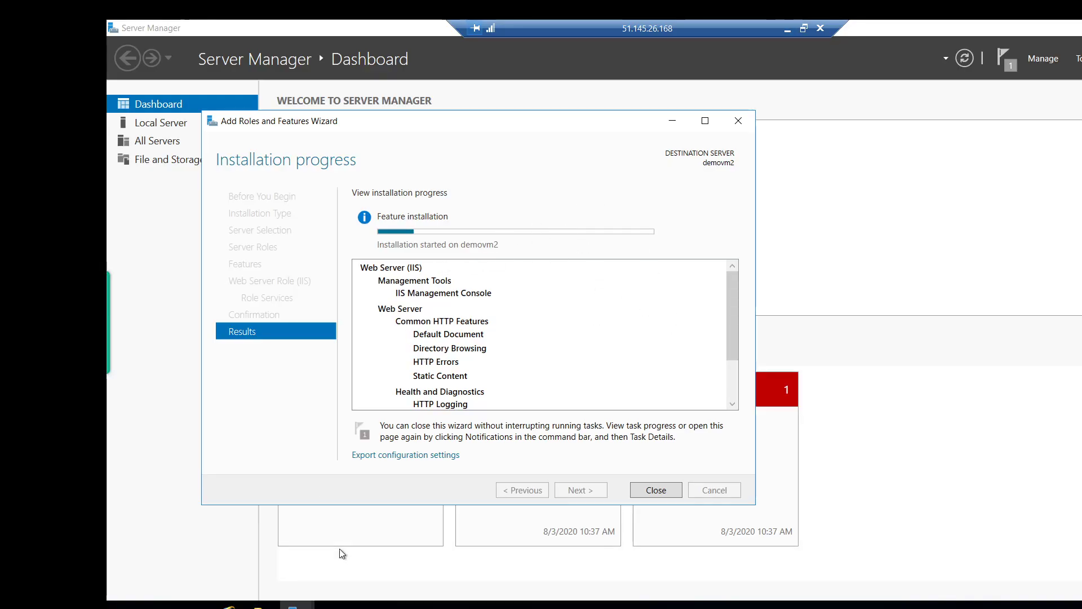
Launch Notepad on demovm2 by searching 'no' from Start.
key("super")
key("Escape")
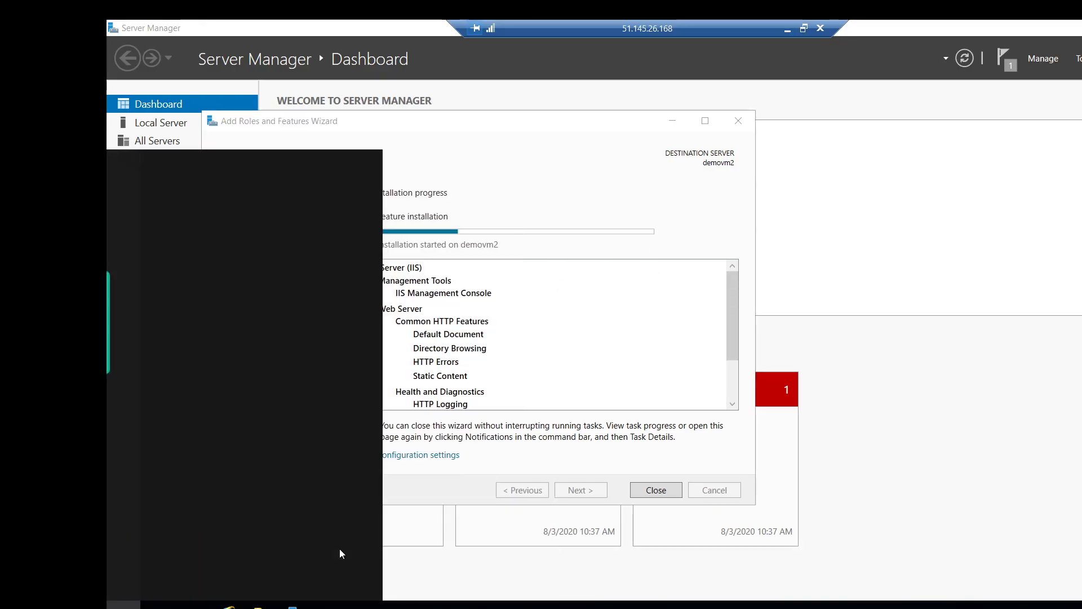
type("not")
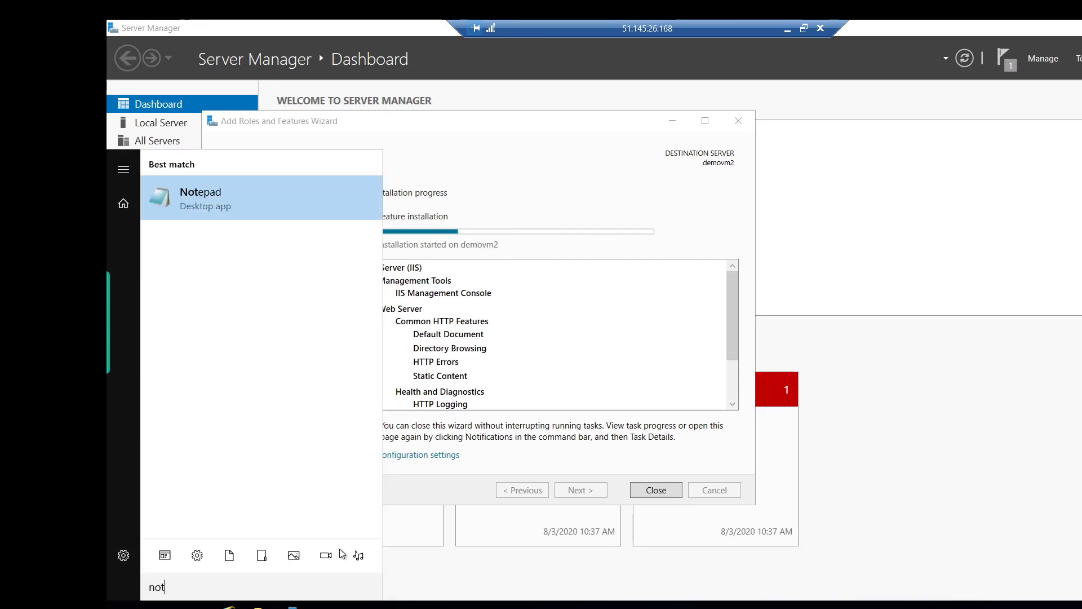
key("Return")
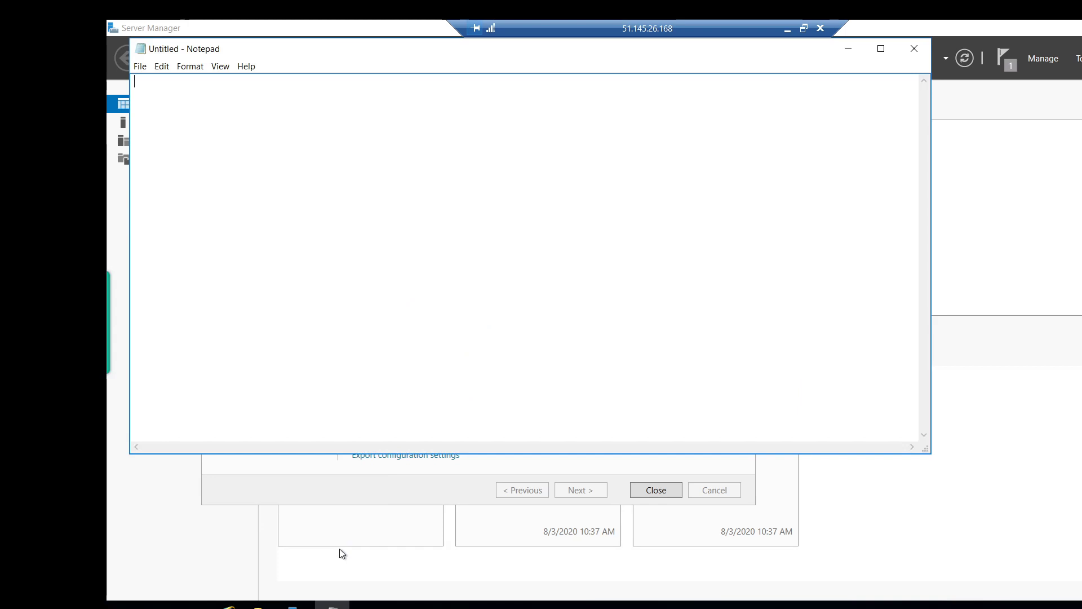
Replace the pasted IP with the line '<hi> This is a demovm 2 <h1>' and minimize Notepad.
key("ctrl+v")
key("ctrl+a")
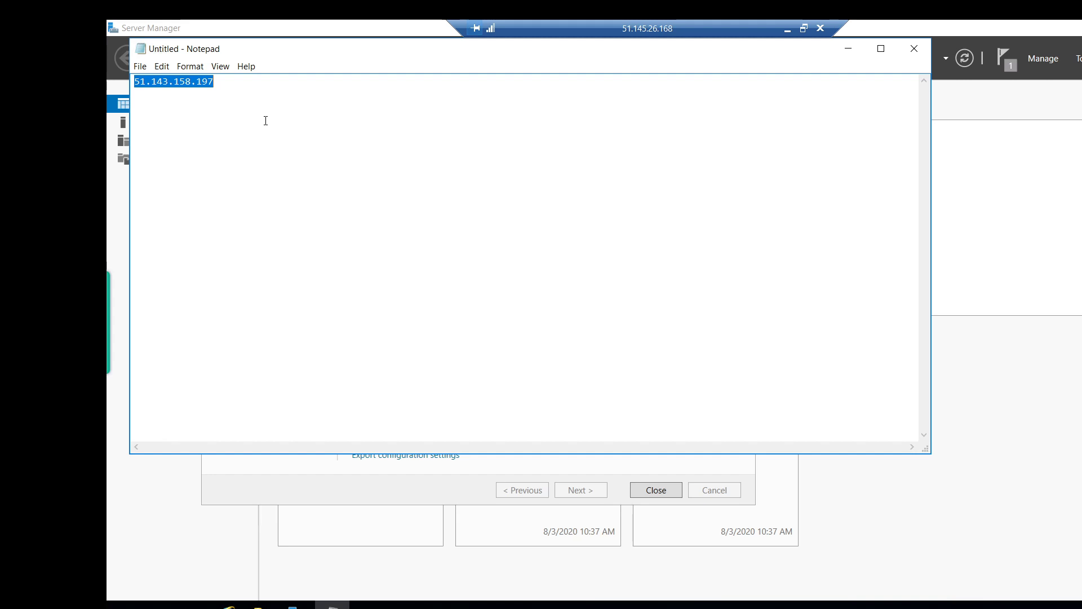
type("<hi")
type(">")
key("Left")
type("hi>")
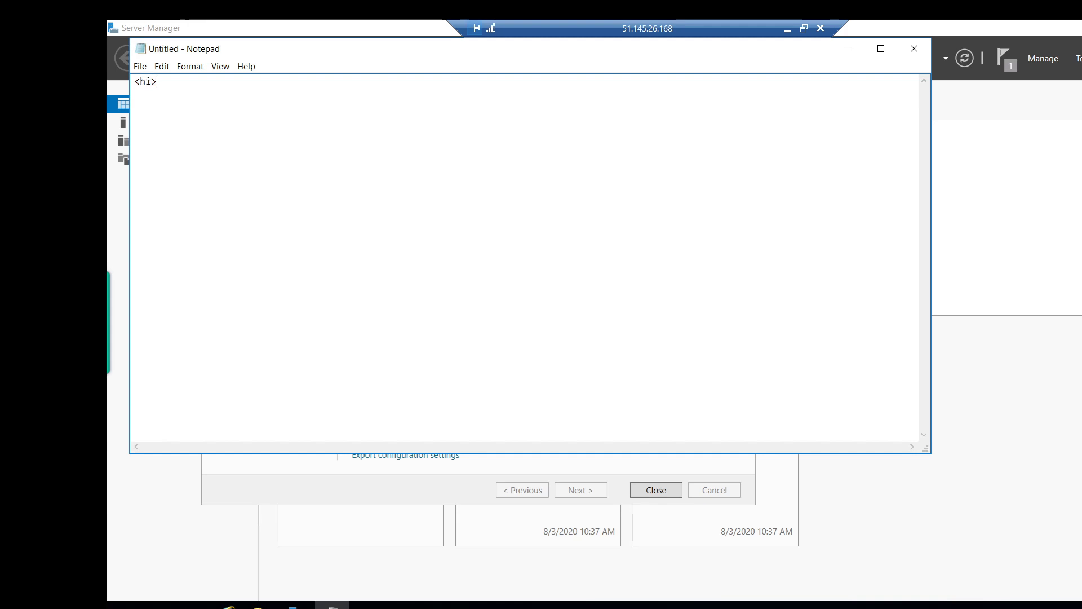
type(" This is a demovm 2 <h1>")
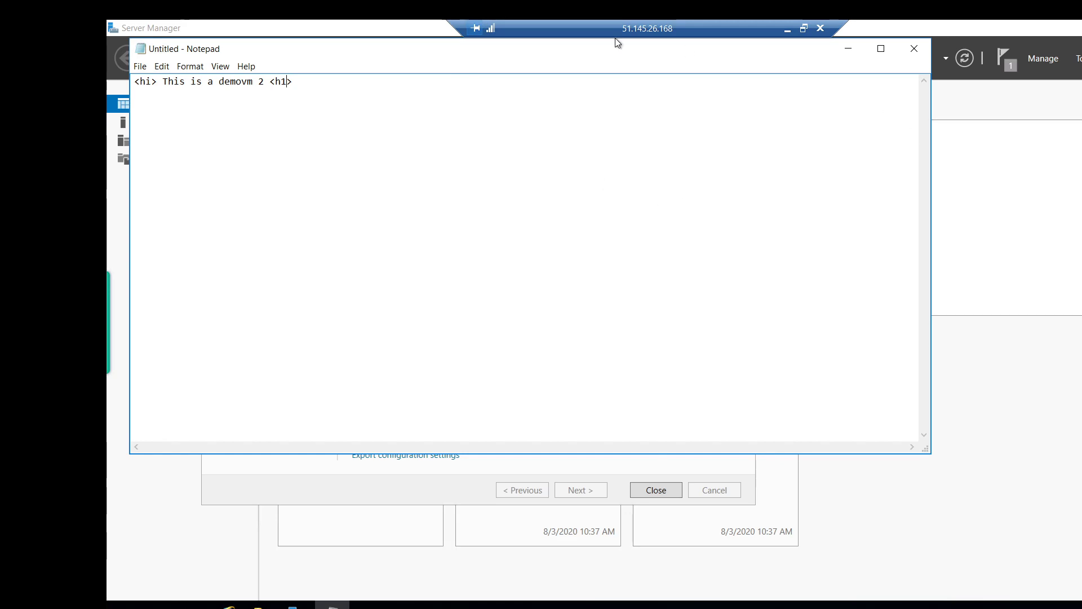
left_click(1041, 361)
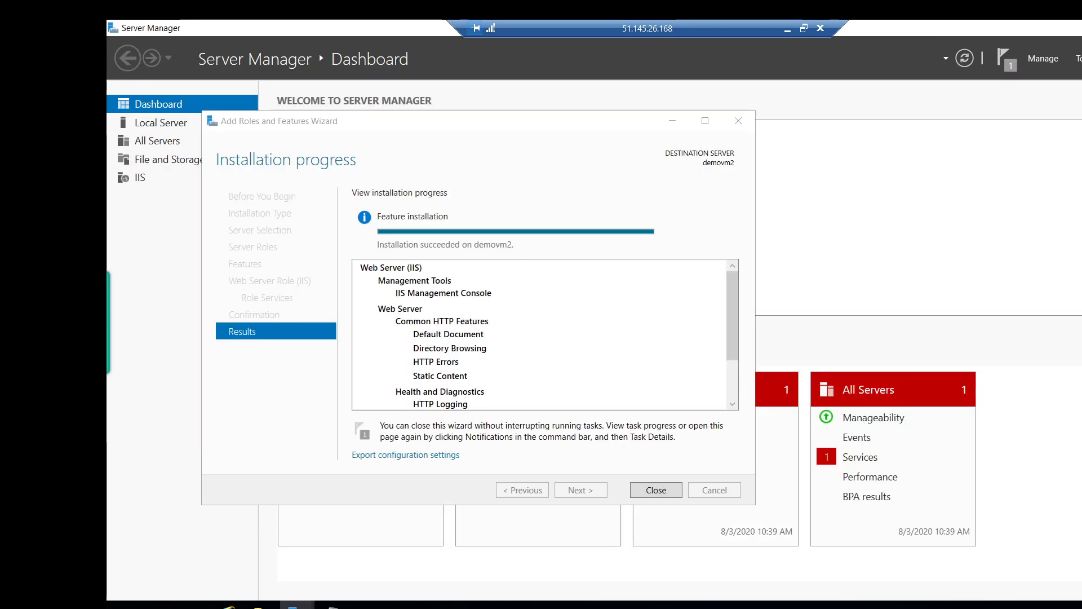
Close the finished IIS install wizard, then reopen Add Roles and Features and cancel it.
left_click(636, 495)
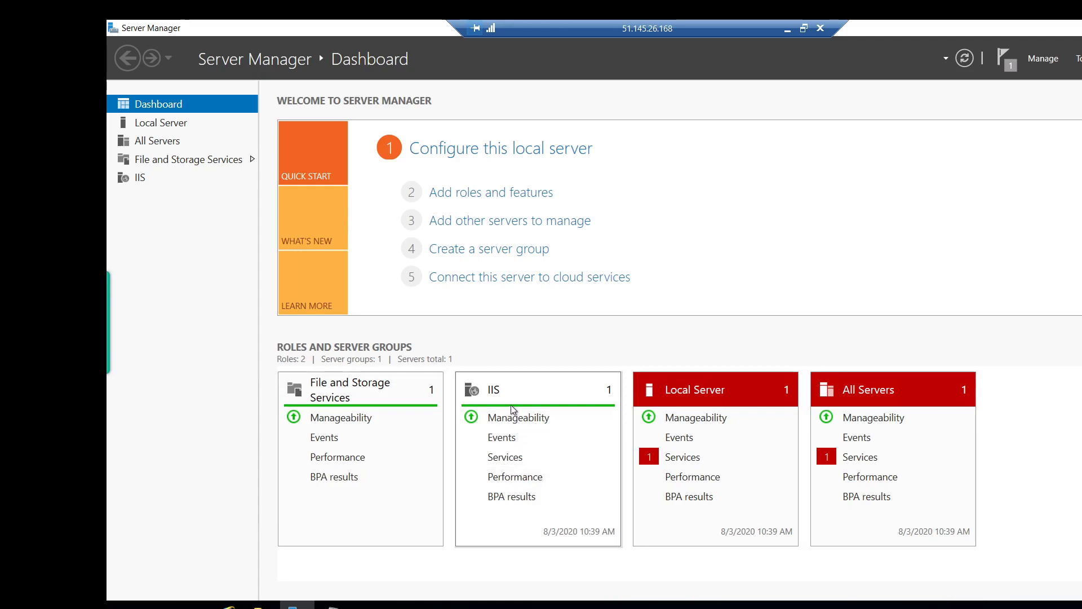
left_click(452, 195)
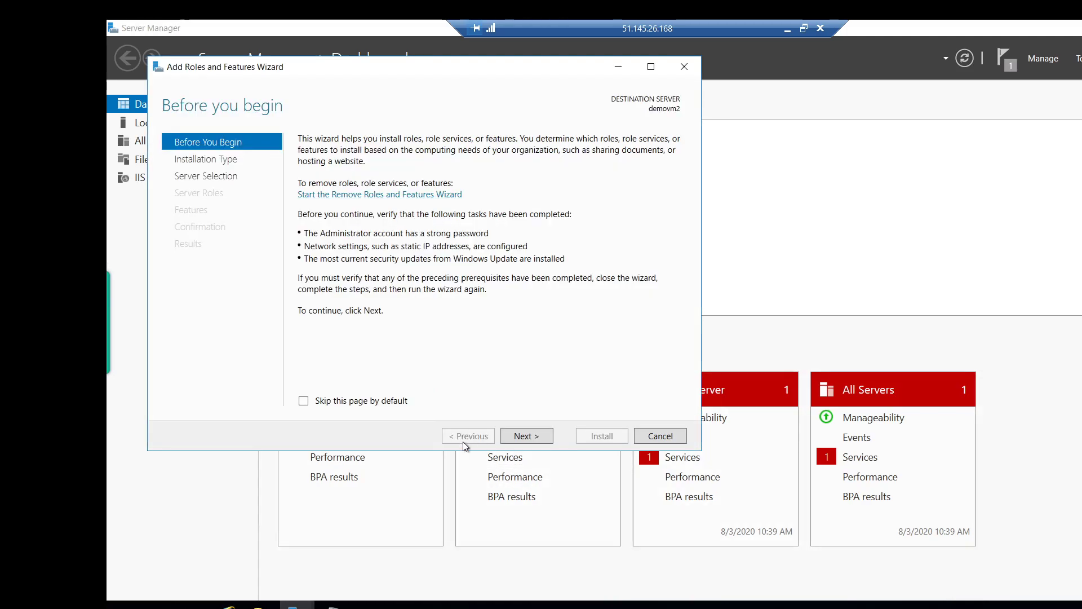
left_click(657, 437)
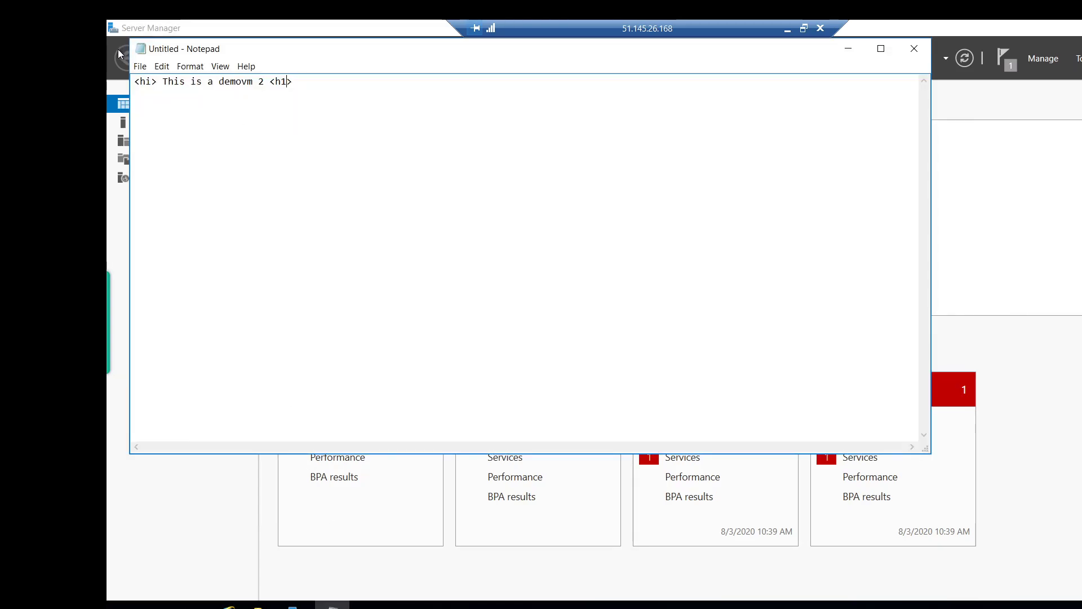
Start a Save As and browse to C:\inetpub\wwwroot as the save location.
left_click(140, 66)
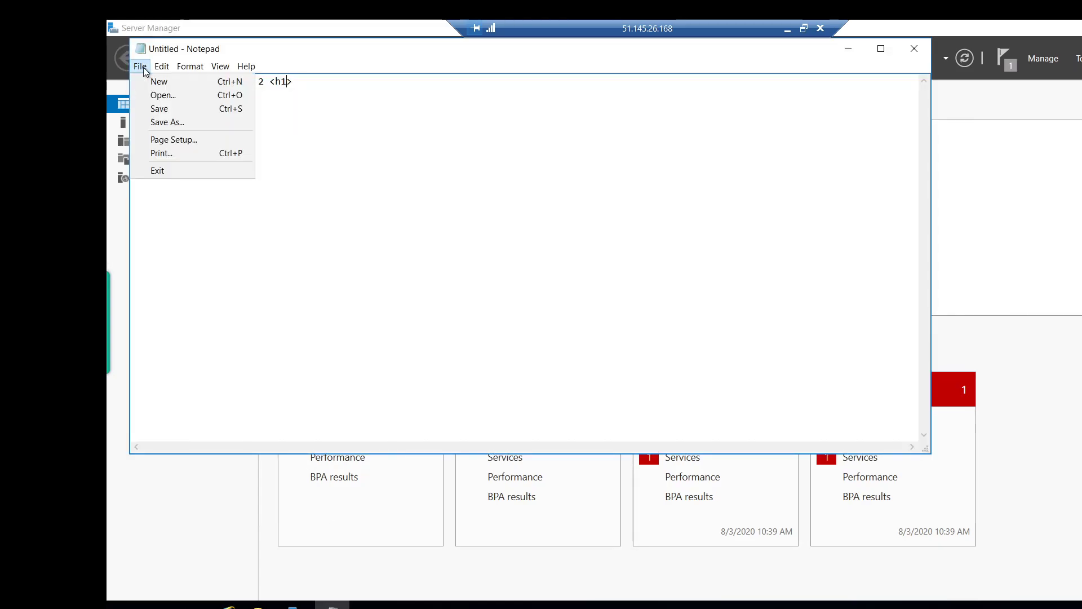
left_click(175, 124)
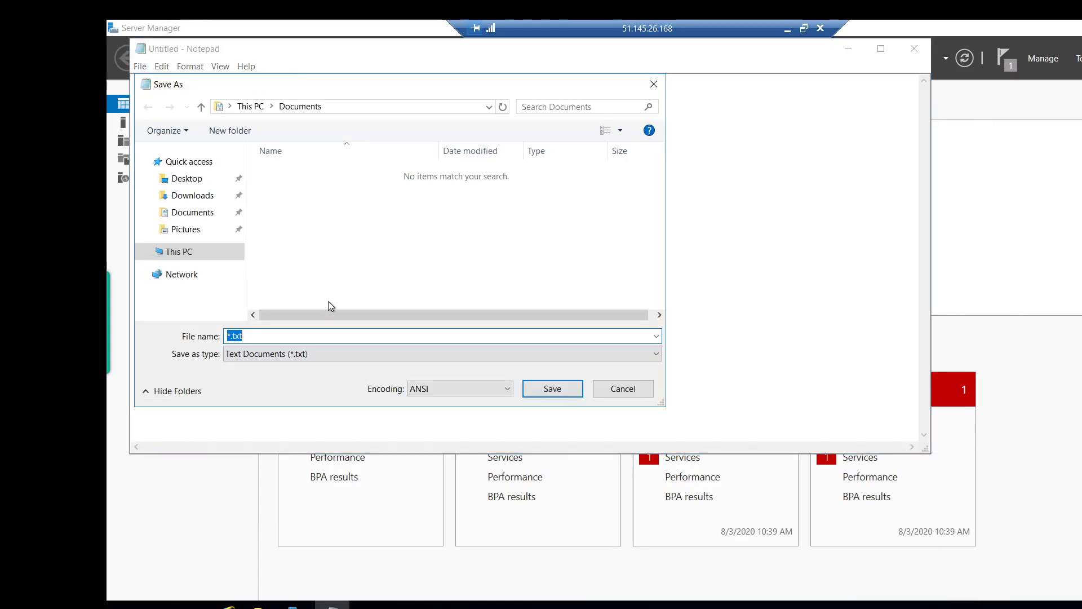
left_click(150, 255)
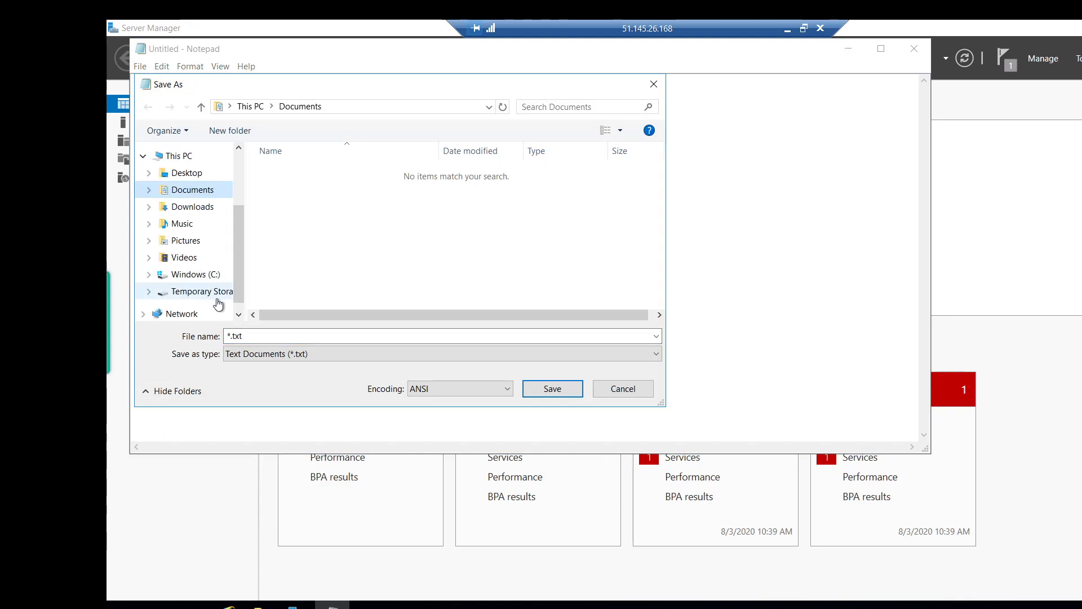
left_click(191, 280)
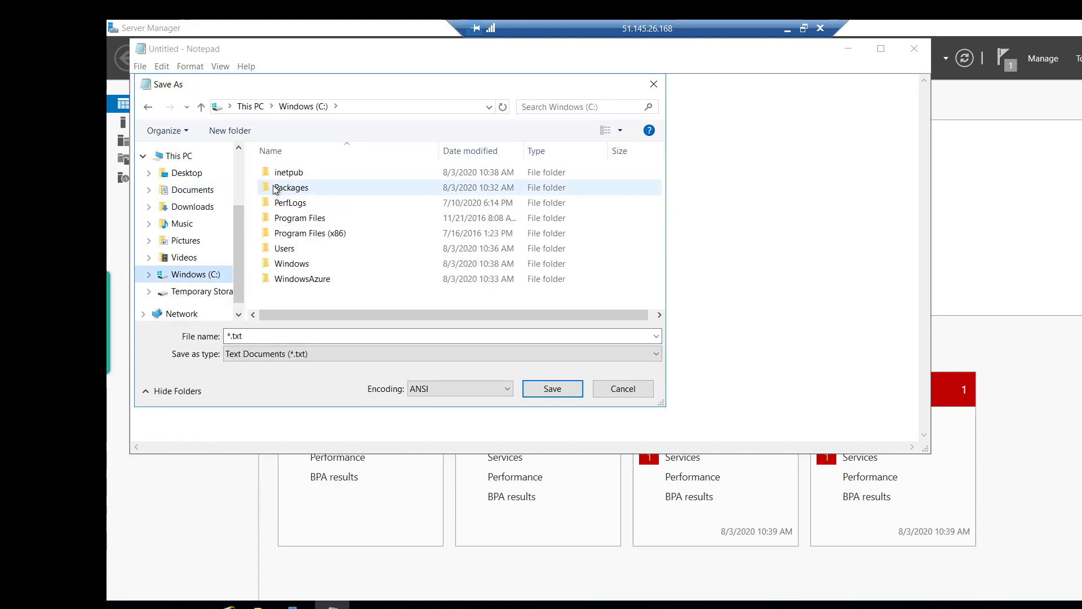
double_click(286, 174)
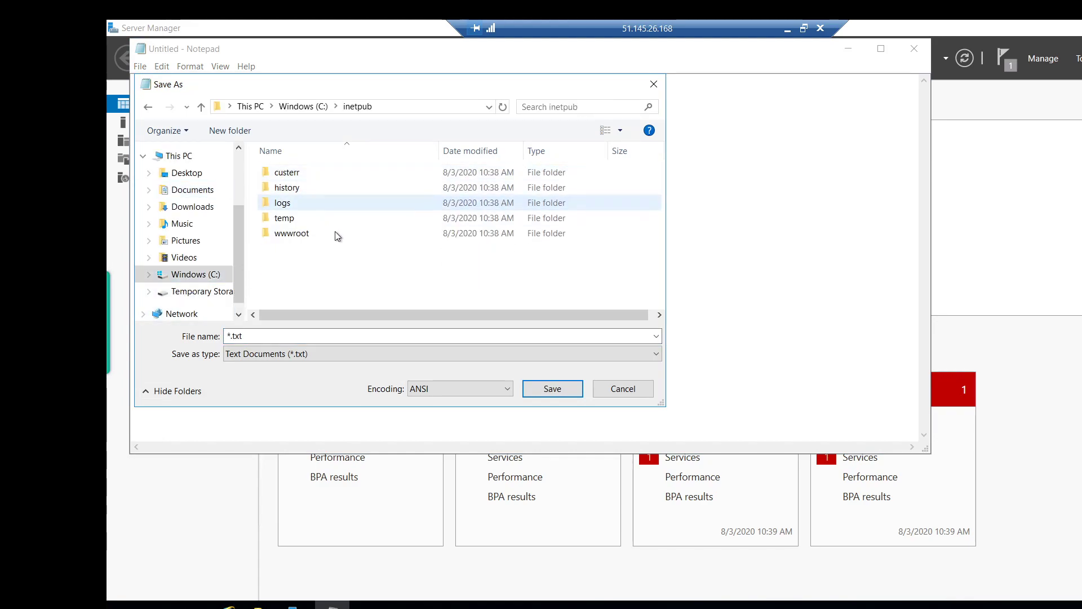
double_click(292, 235)
Save the page there as 'Default.html' with the file type set to All Files.
left_click(315, 353)
left_click(313, 379)
left_click(305, 336)
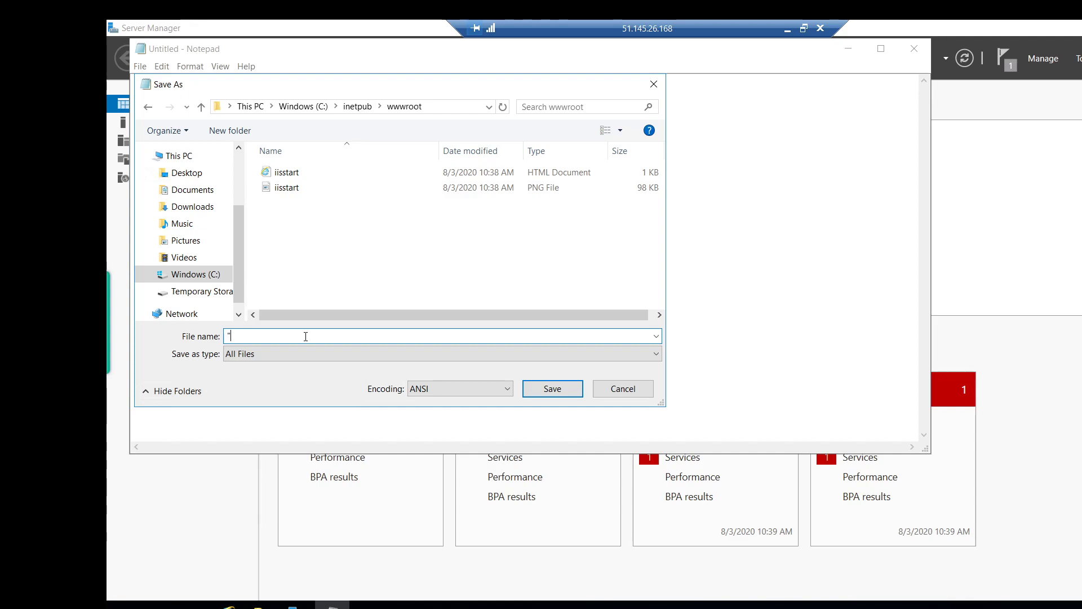
type("\"Default.")
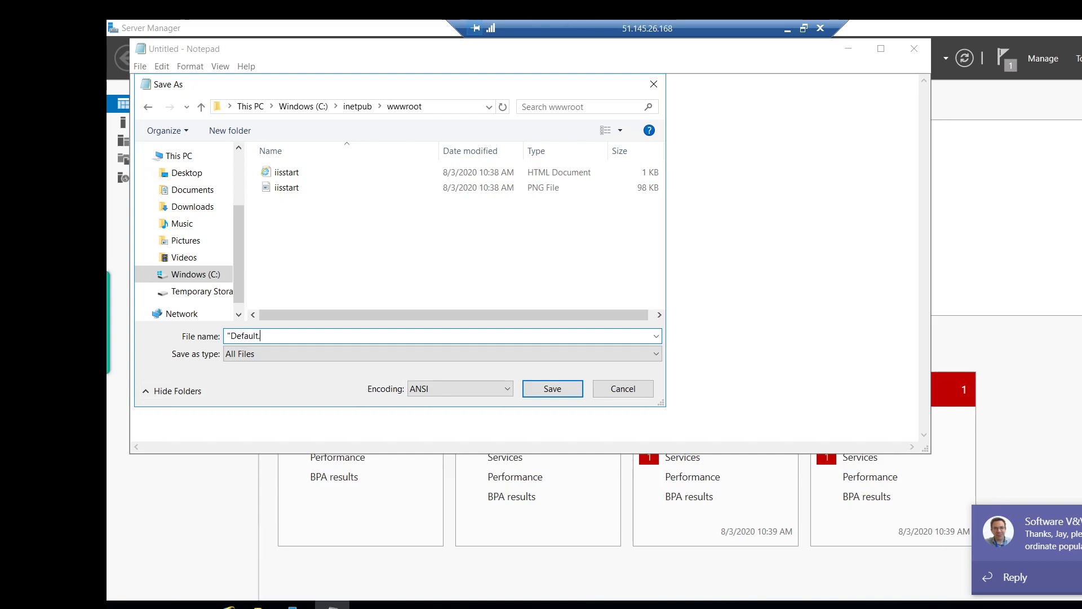
type("html")
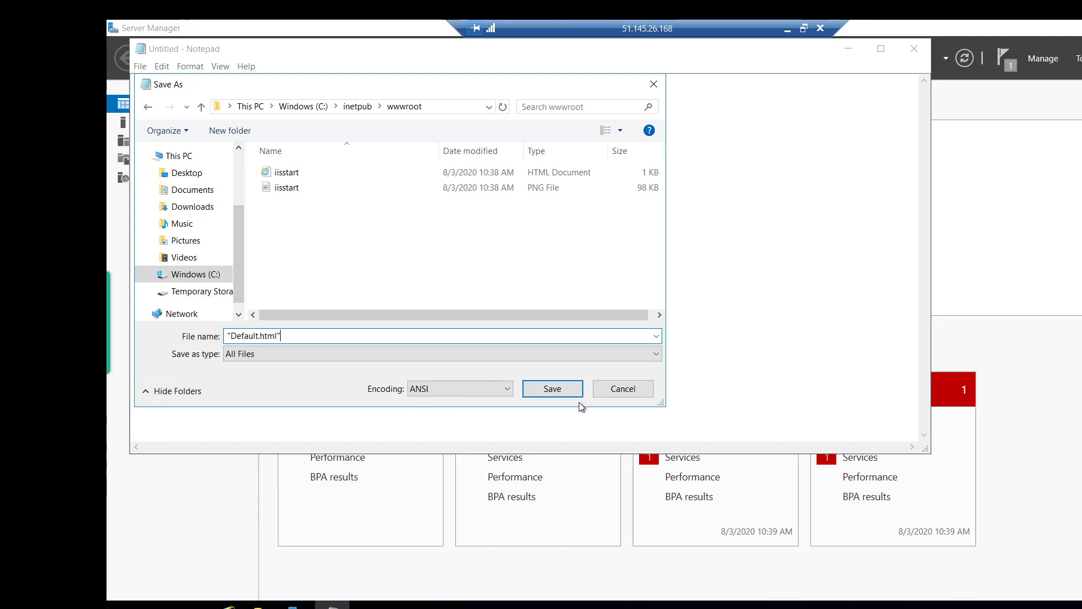
left_click(553, 389)
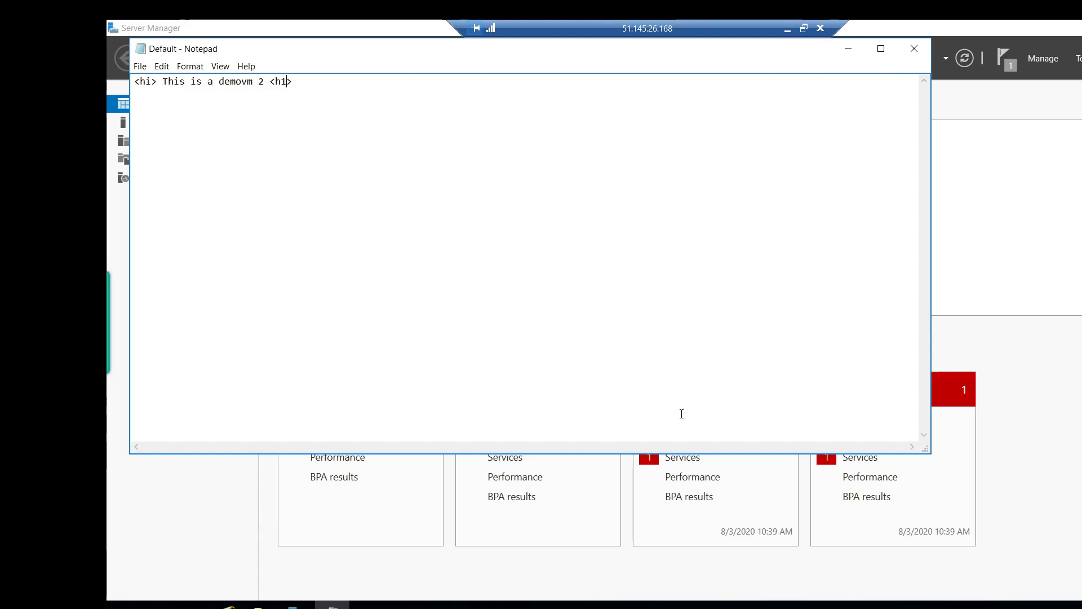
Leave the remote session and open demovm2's overview in the Azure portal.
left_click(848, 49)
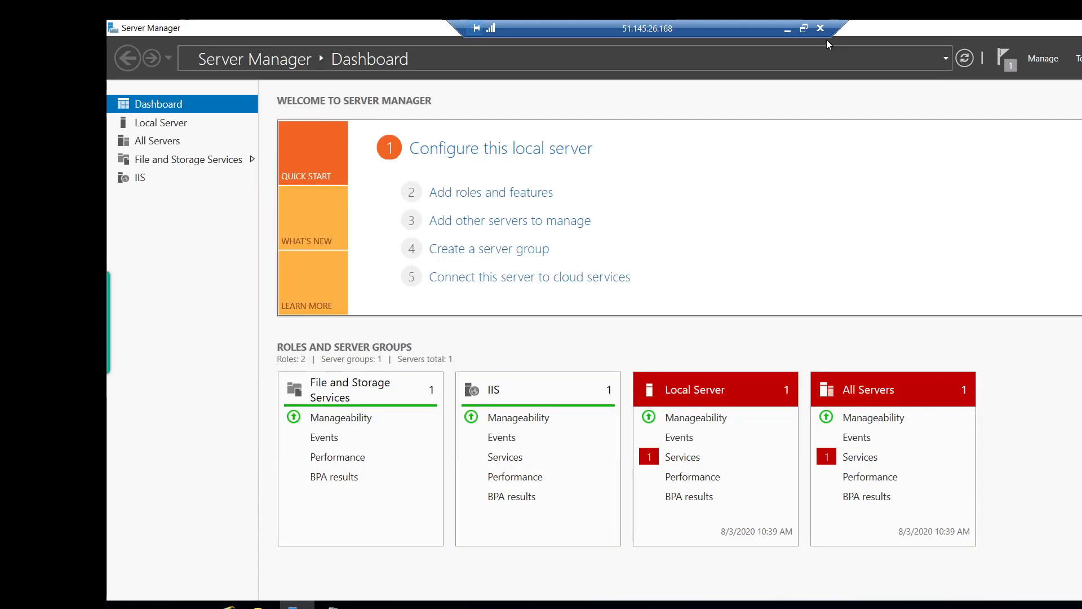
left_click(787, 28)
left_click(316, 33)
left_click(186, 32)
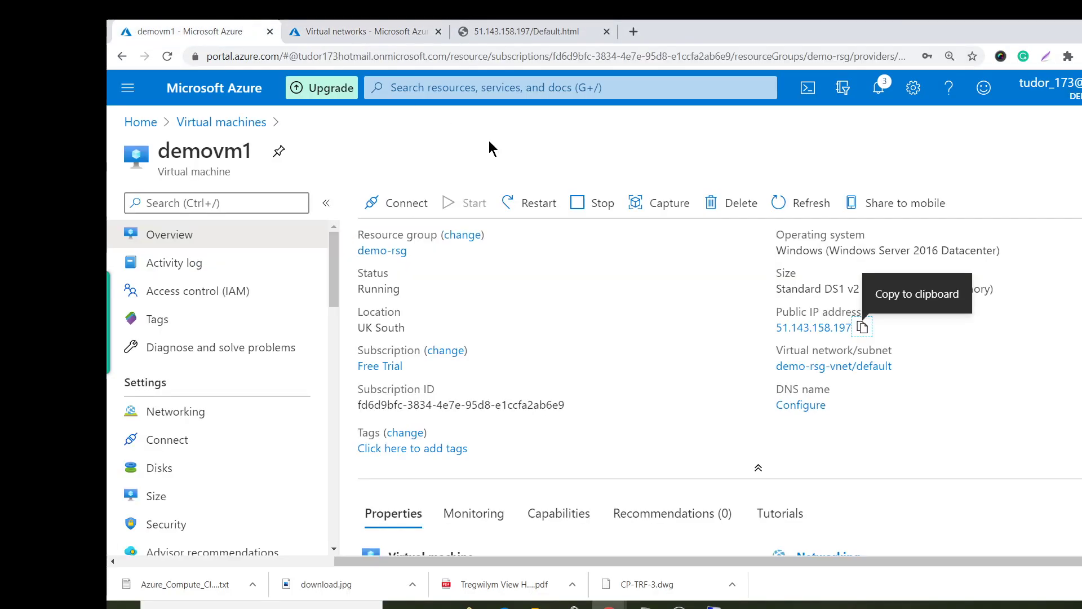
left_click(219, 122)
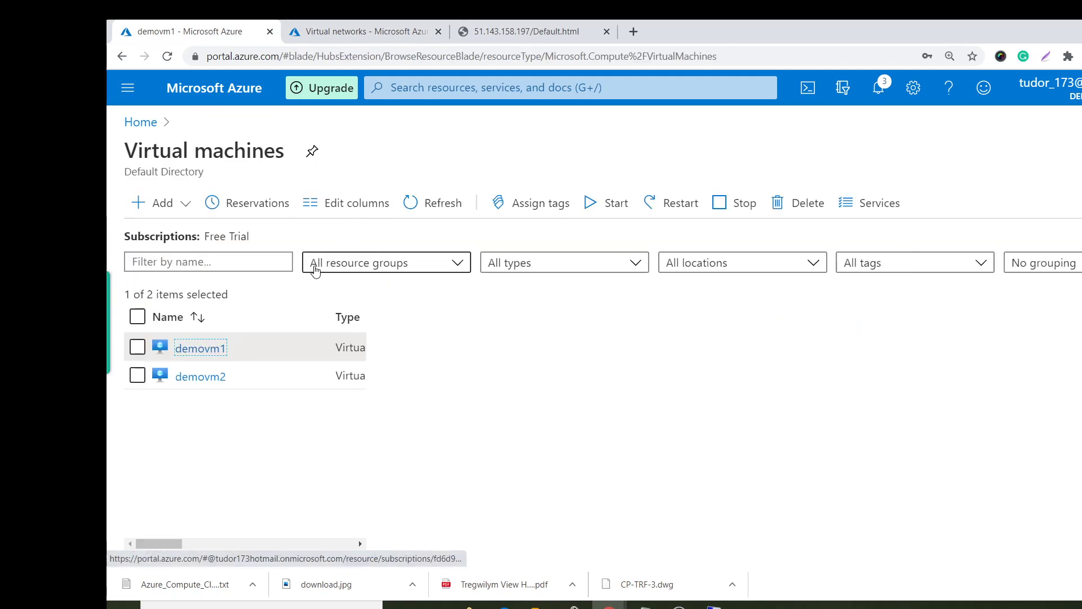
left_click(195, 377)
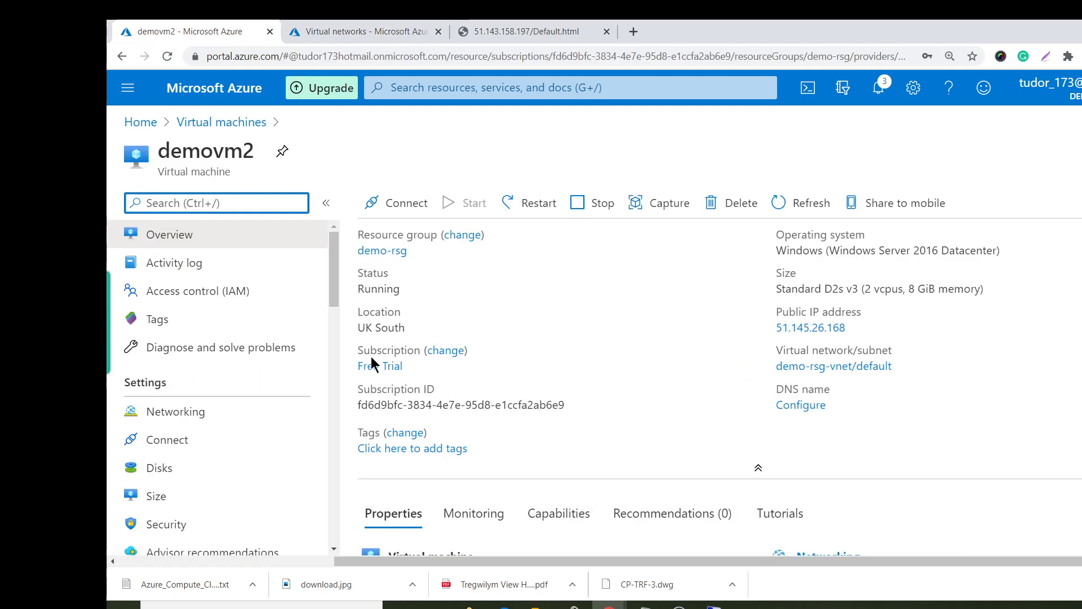
Load demovm2's public IP in the browser tab that showed demovm1's page.
left_click(515, 29)
left_click(512, 54)
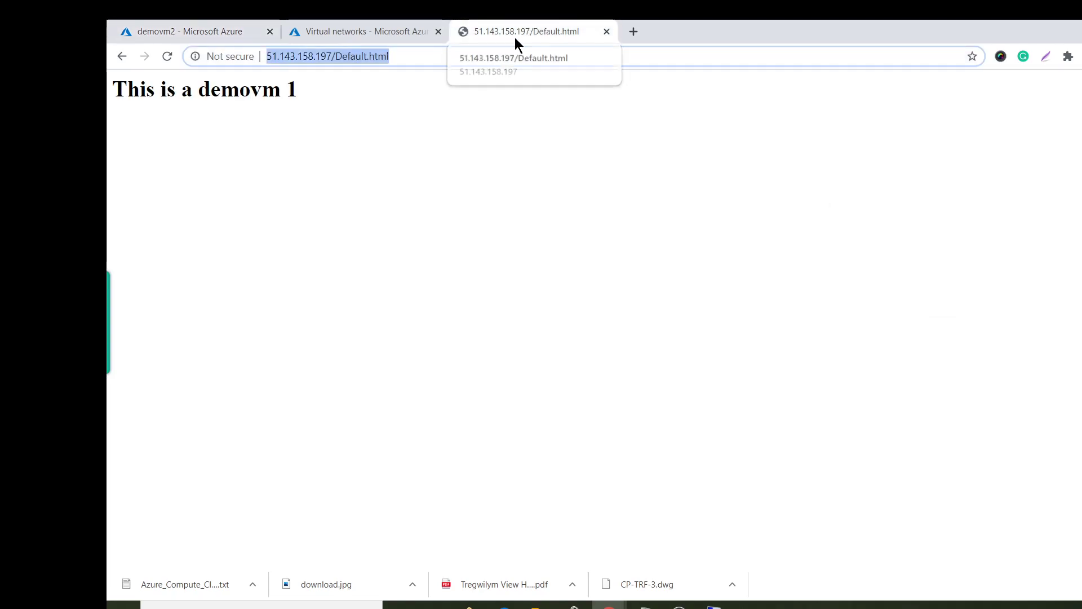
type("51.145.26.168")
key("Return")
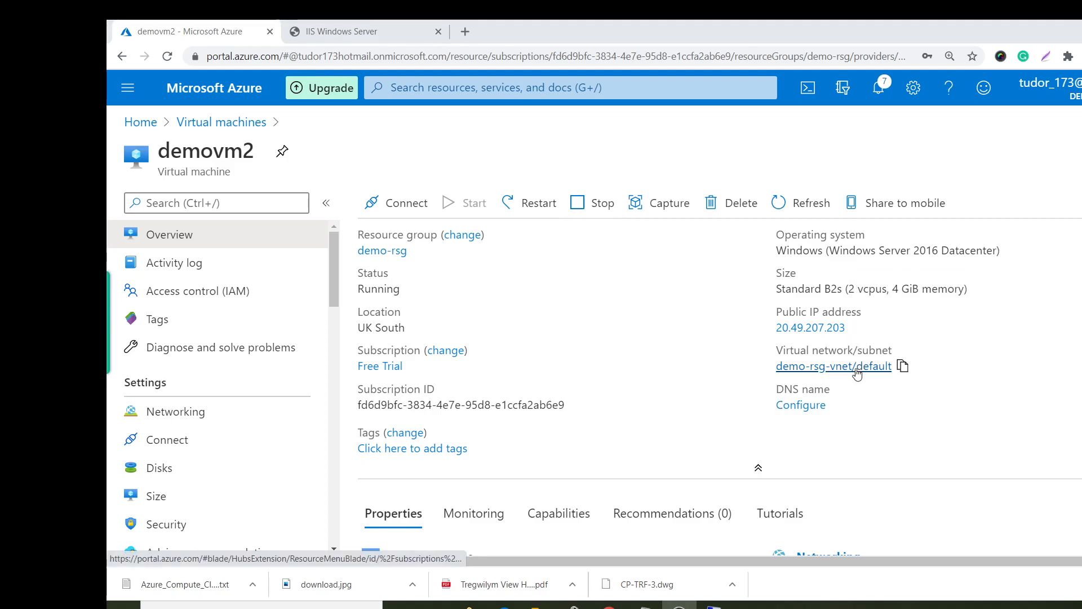
Copy the public IP 20.49.207.203 and load it in a fresh tab, closing the old IIS tab.
left_click(855, 329)
left_click(341, 31)
left_click(424, 57)
left_click(438, 32)
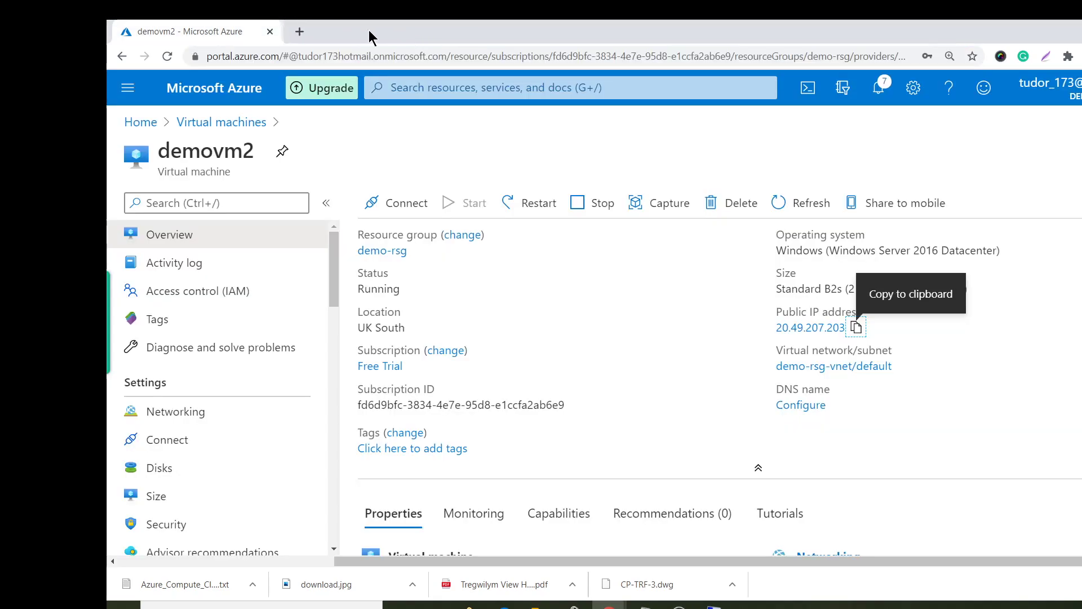
left_click(295, 31)
key("ctrl+v")
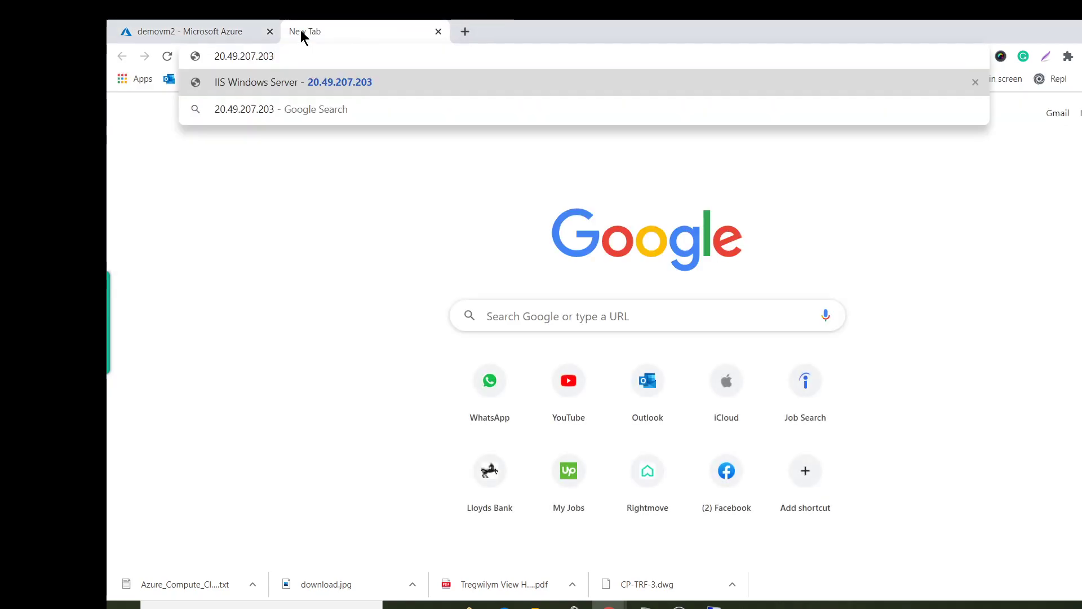
key("Return")
Request 20.49.207.203/Default.html, which returns a 404 error.
left_click(355, 58)
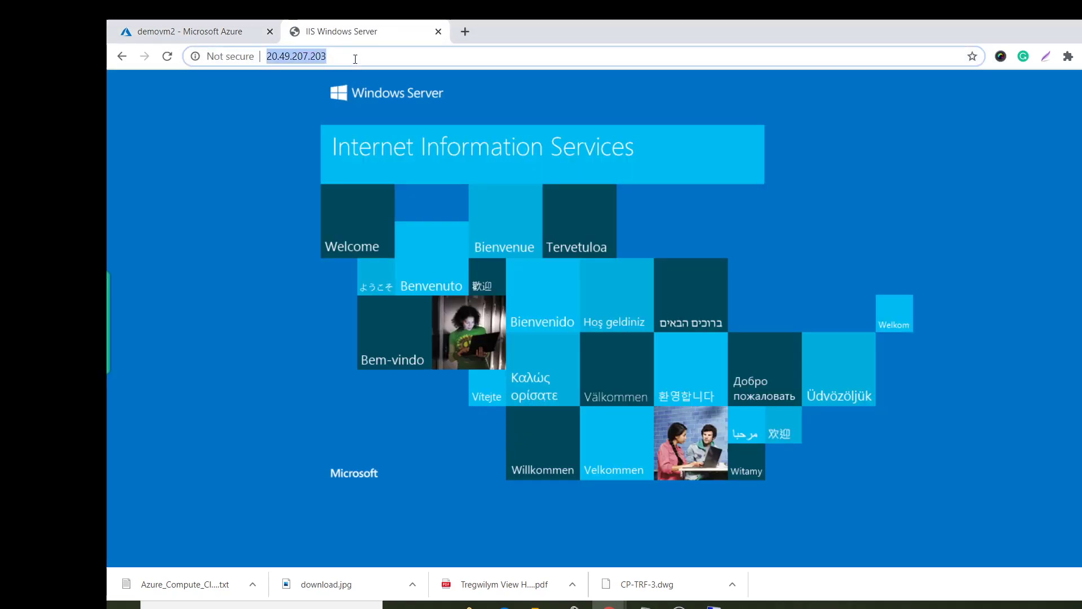
left_click(355, 59)
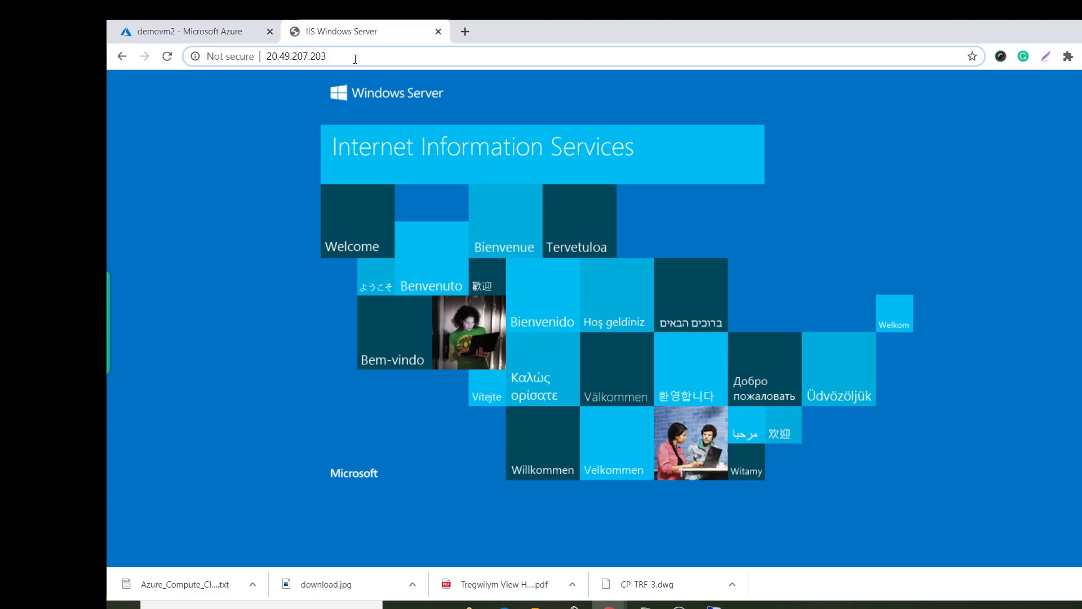
type("/D")
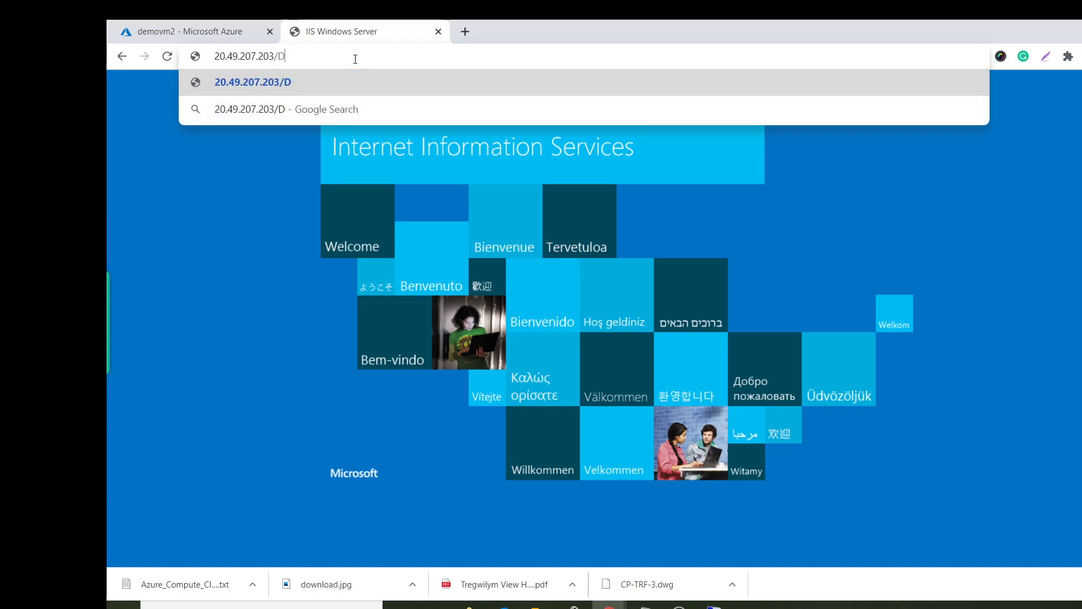
type("efault")
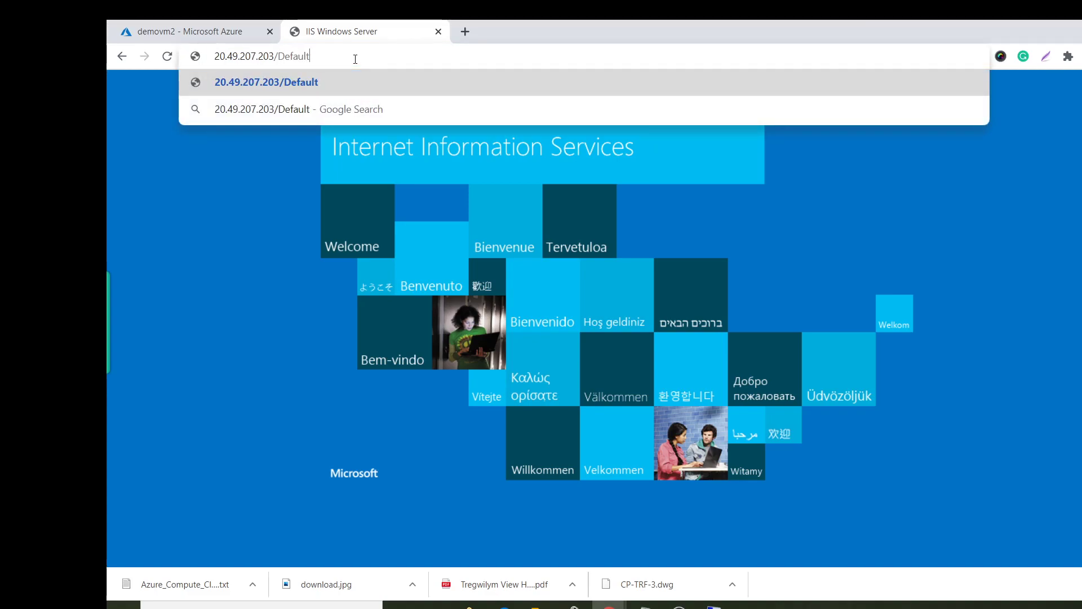
type(".html")
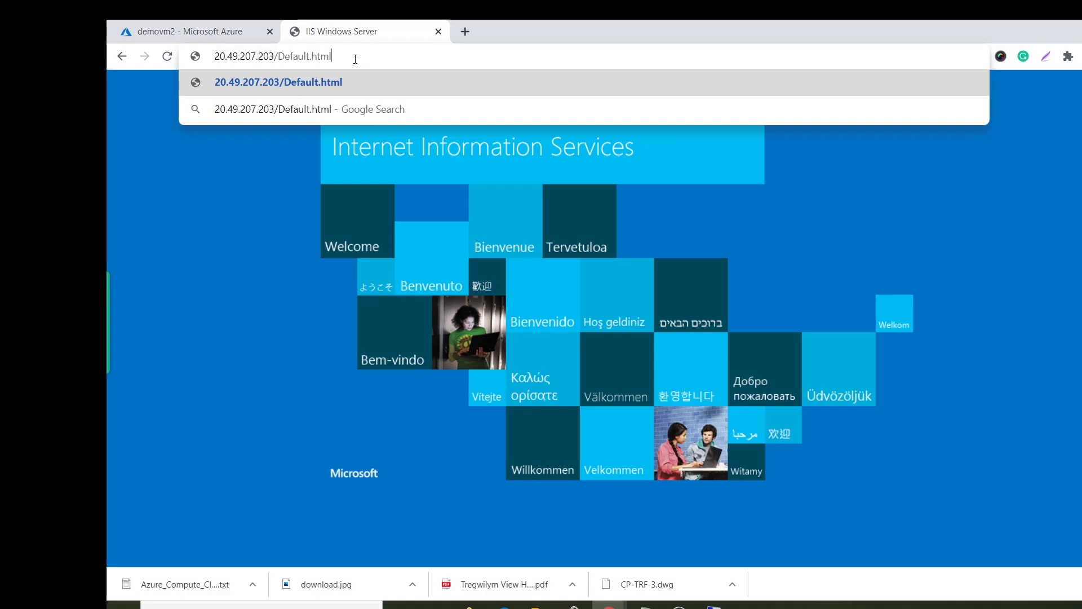
key("Return")
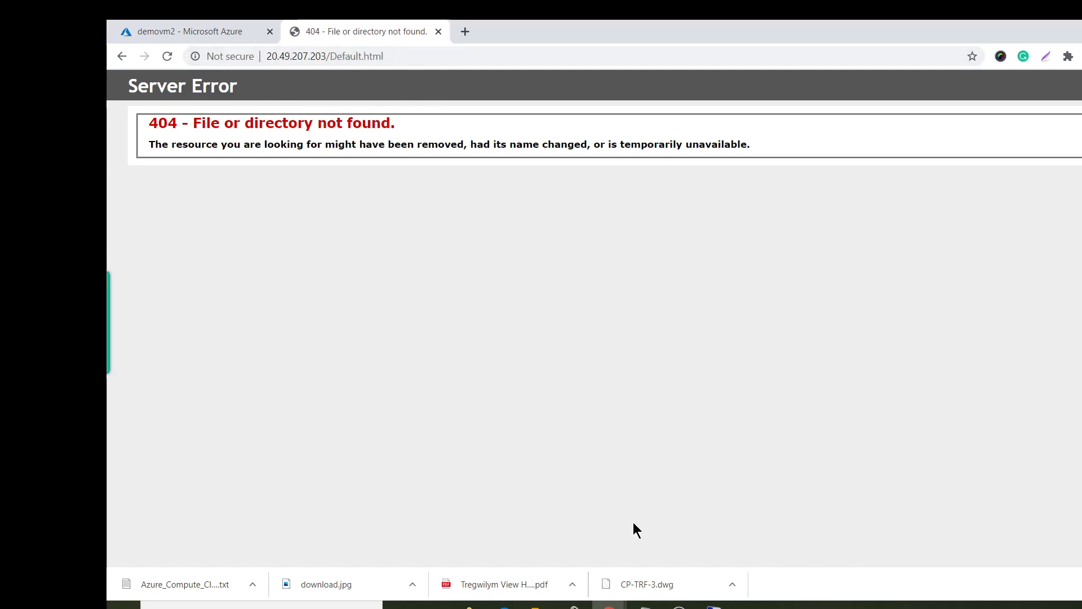
left_click(714, 606)
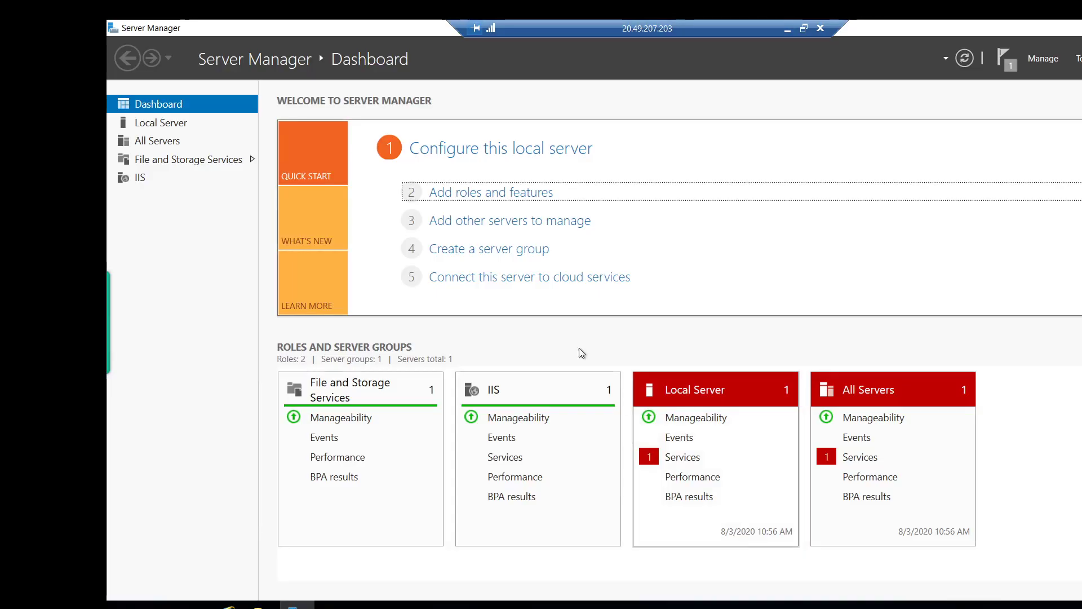
Browse File Explorer on demovm2 to C:\inetpub\wwwroot.
left_click(259, 607)
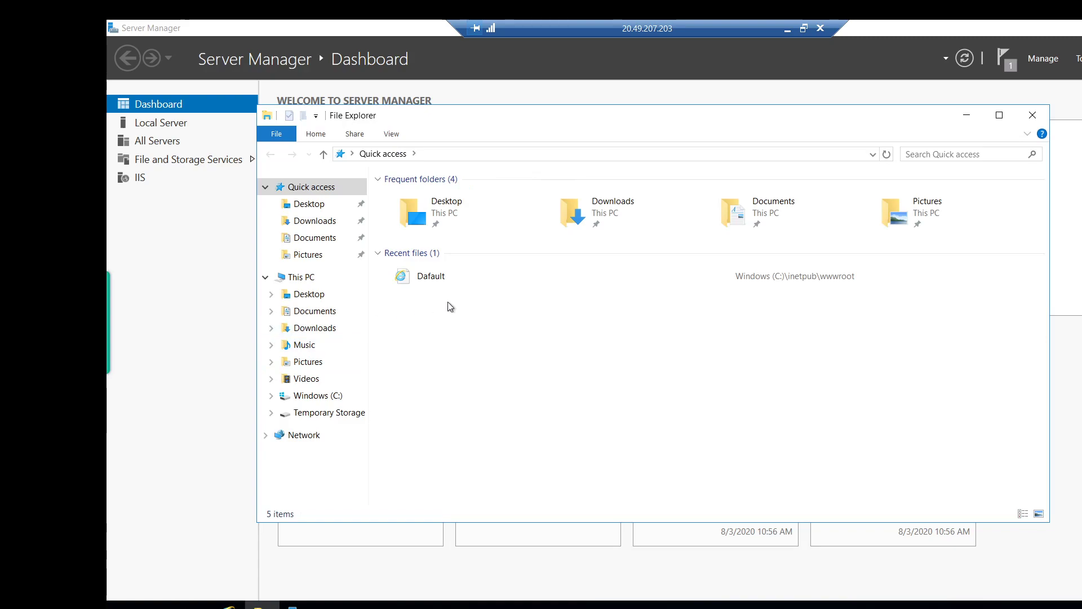
left_click(316, 395)
double_click(409, 198)
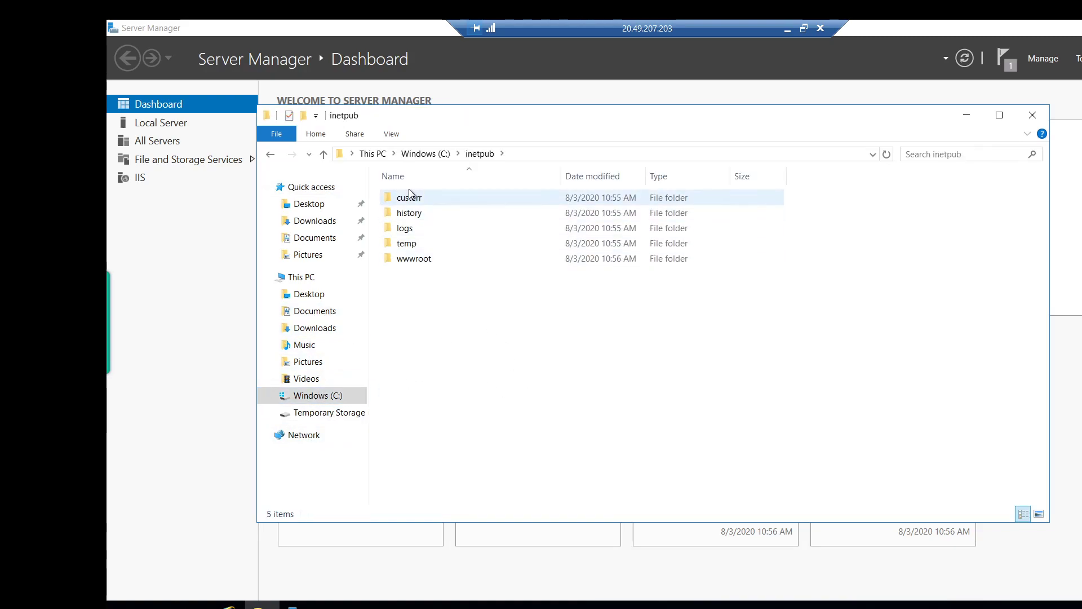
double_click(415, 259)
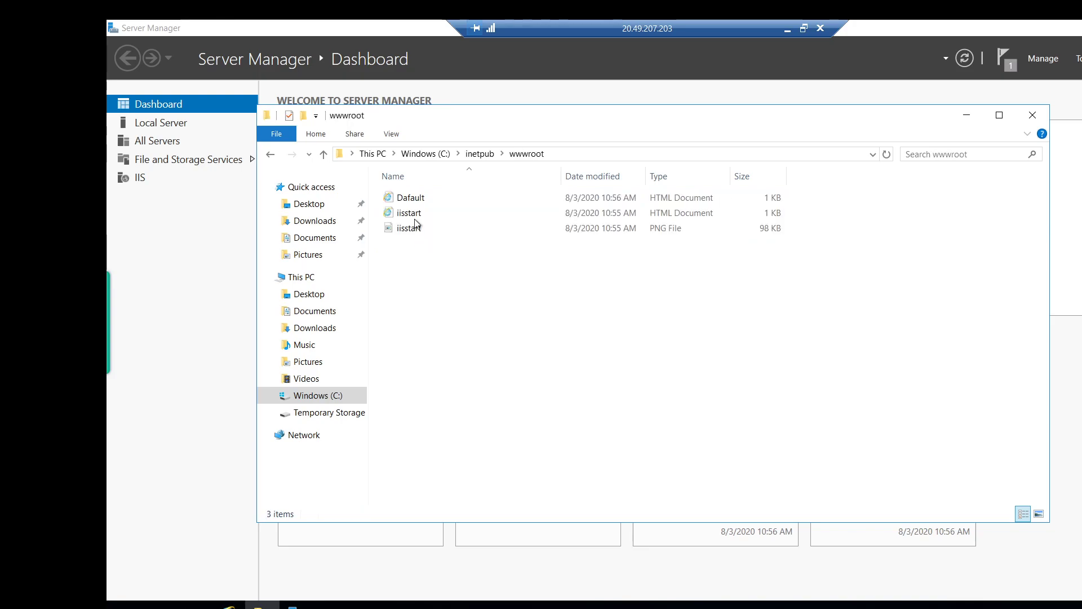
Preview the misspelled Dafault.html in Internet Explorer, then dismiss its prompts and close it.
double_click(416, 199)
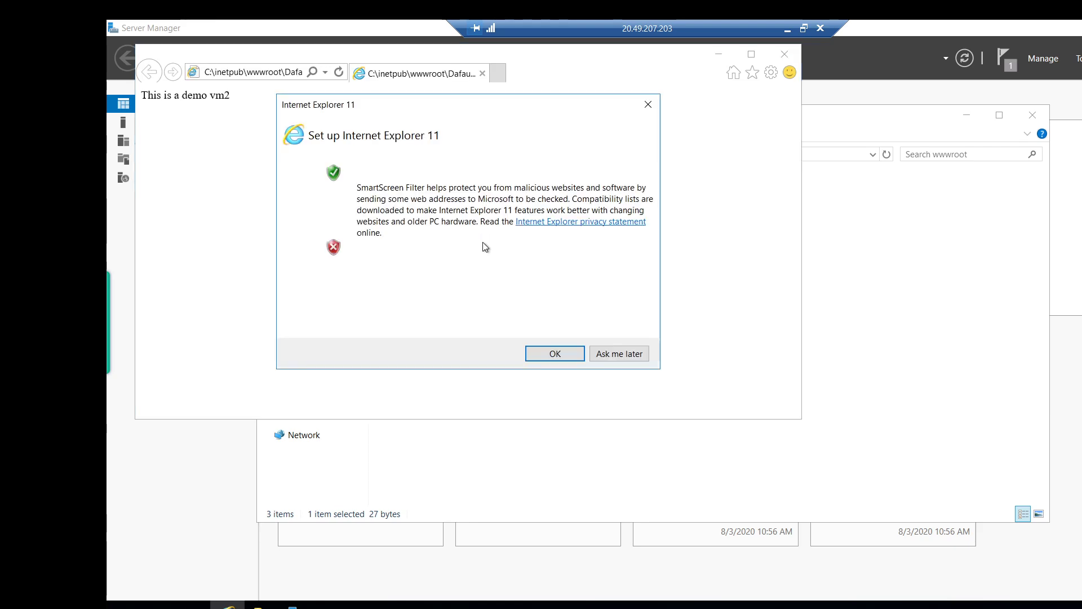
left_click(392, 248)
left_click(529, 353)
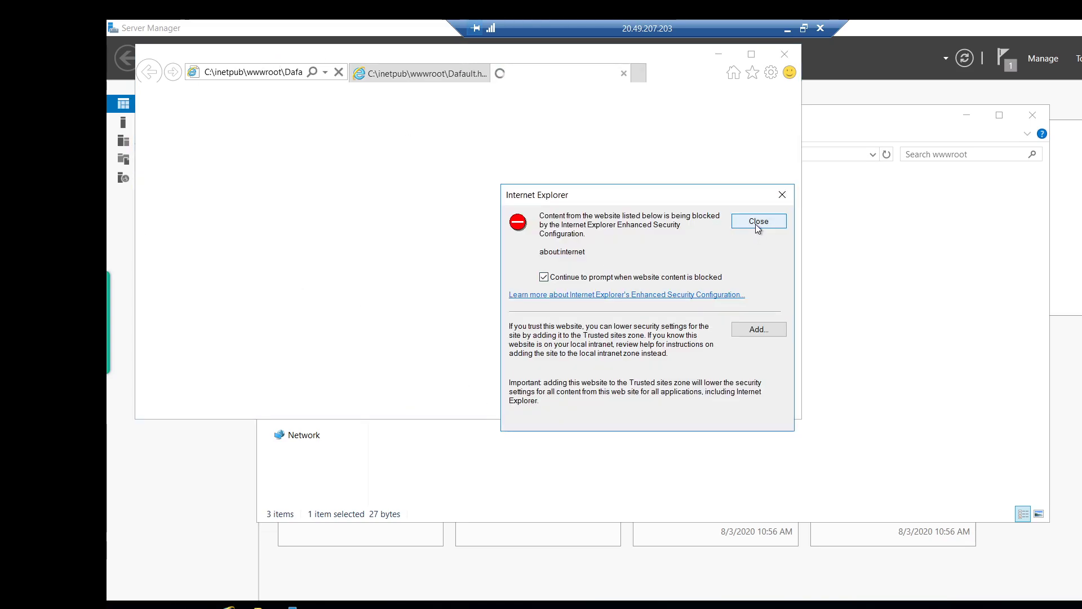
left_click(758, 221)
left_click(784, 54)
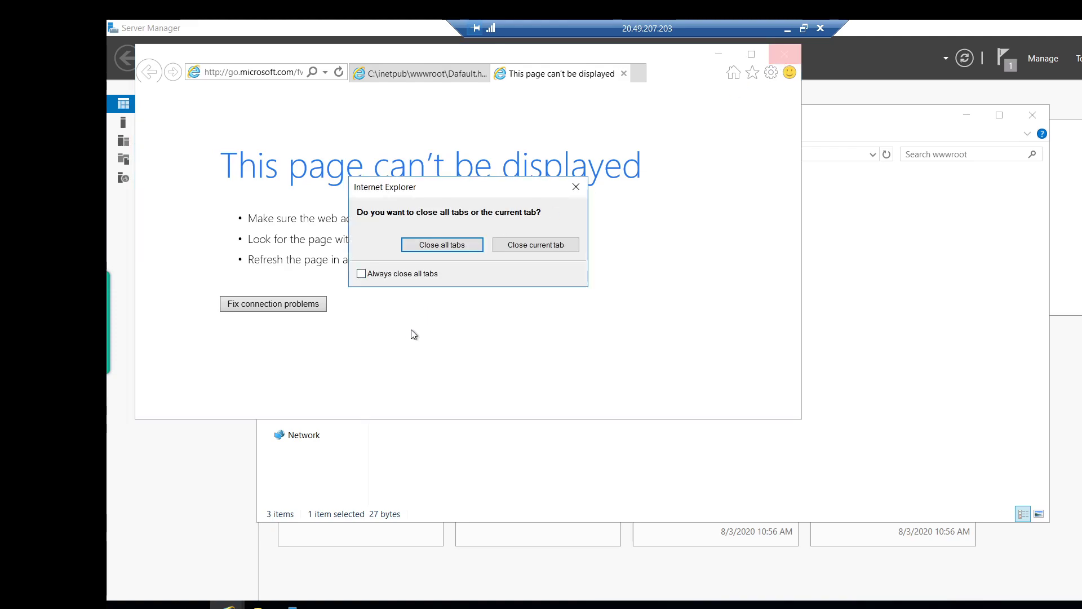
left_click(442, 245)
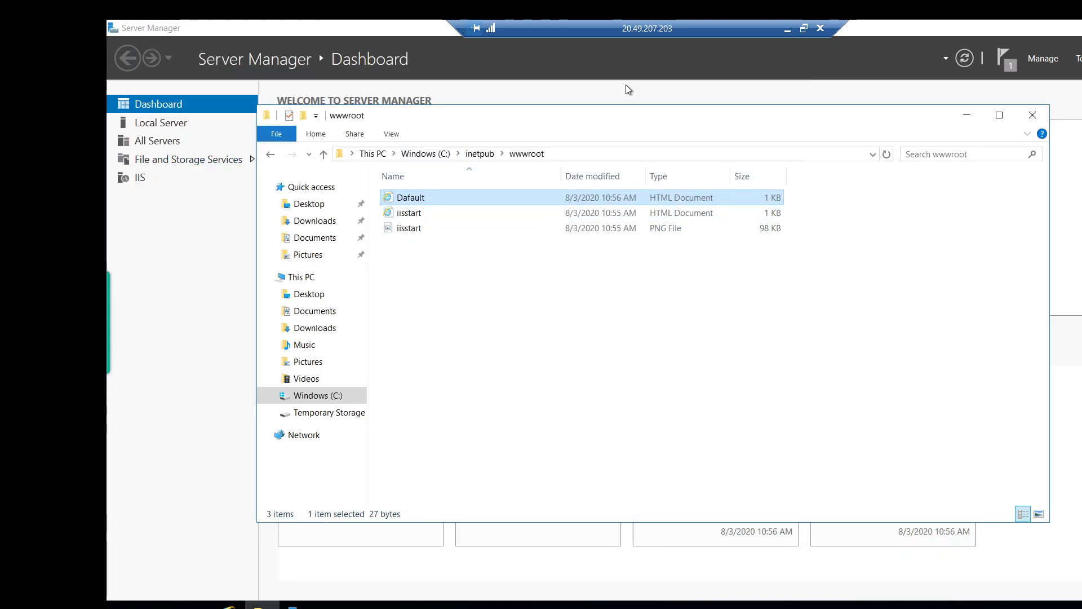
left_click(787, 29)
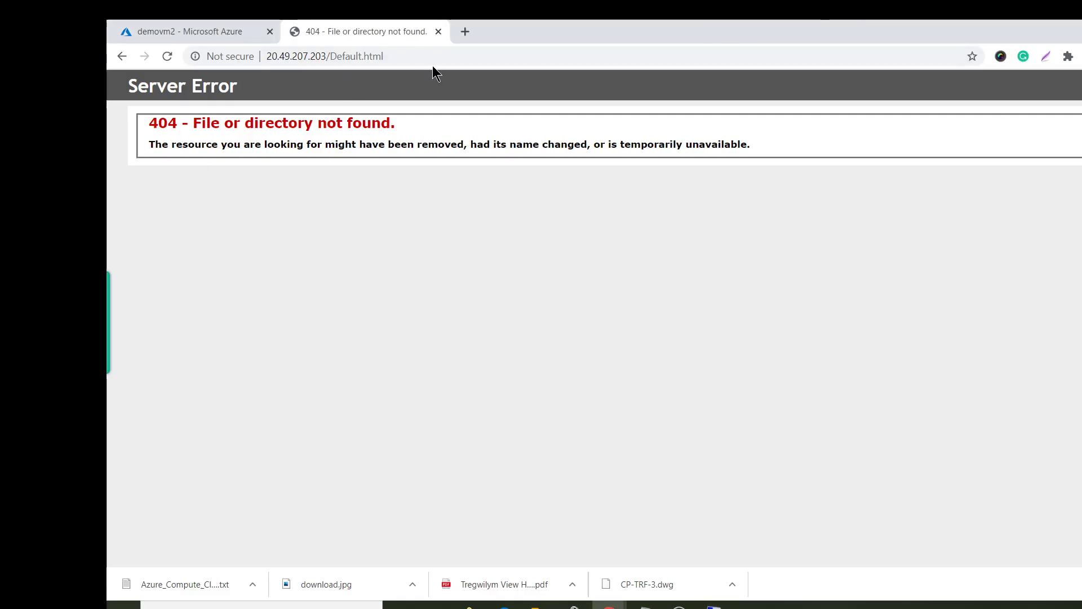
double_click(410, 52)
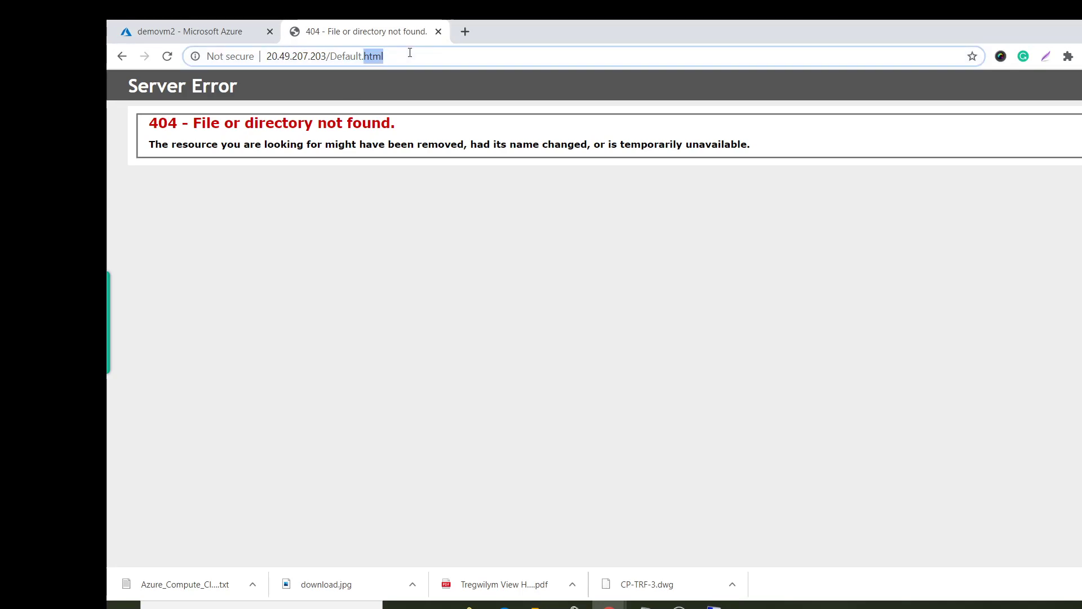
key("Return")
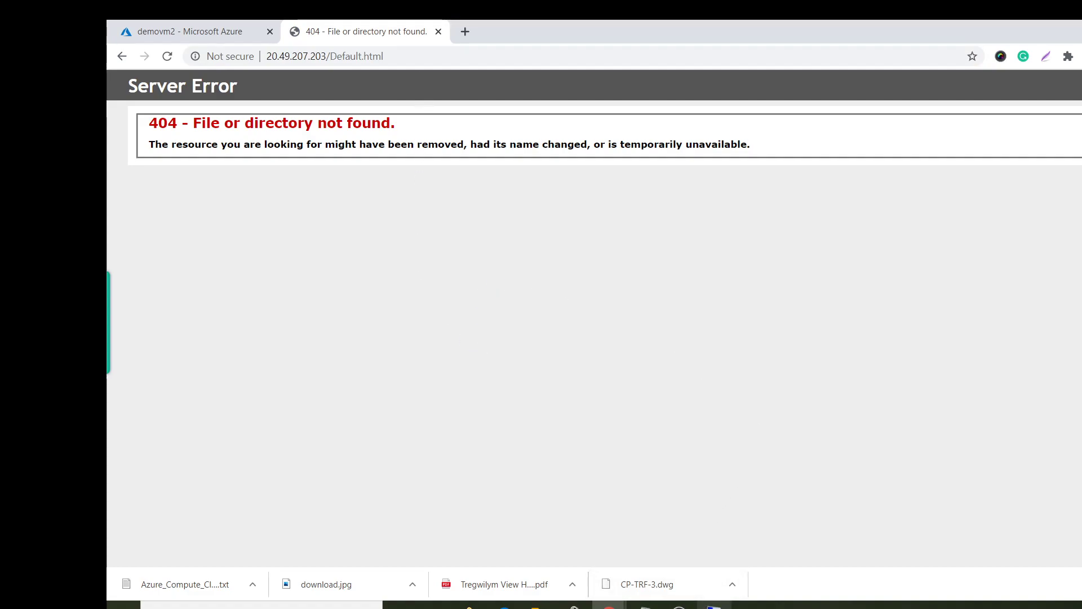
left_click(714, 607)
Delete the misspelled Dafault file from wwwroot.
right_click(424, 197)
left_click(410, 197)
right_click(410, 197)
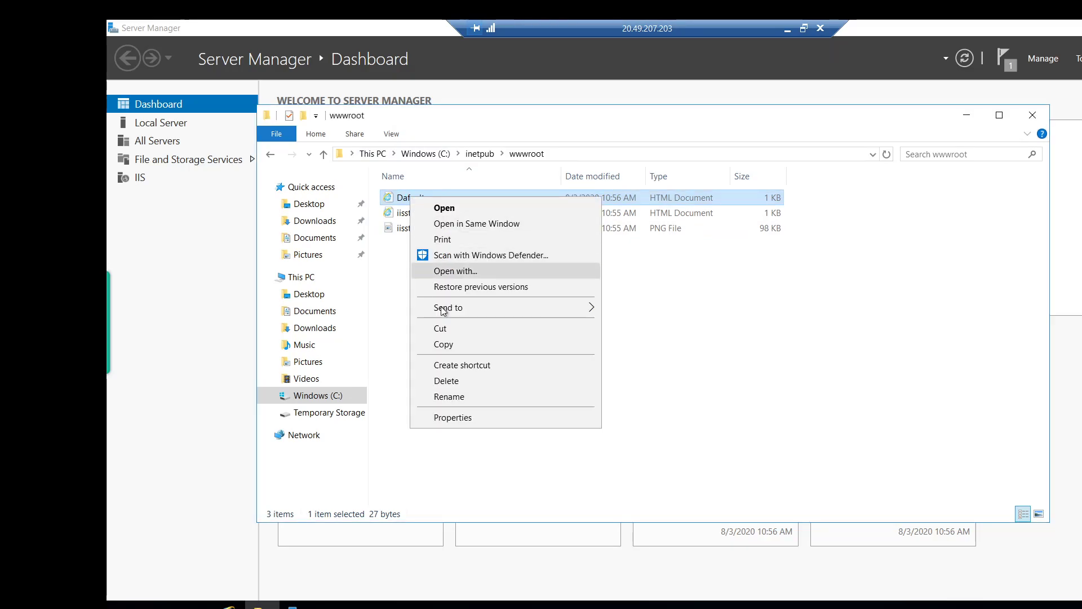
left_click(483, 387)
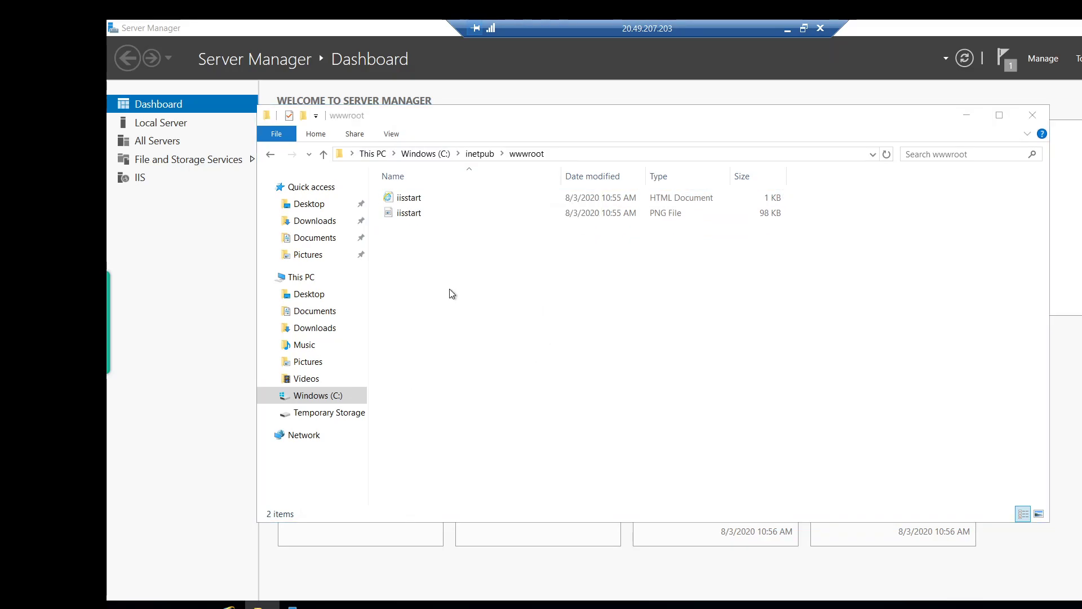
Launch Notepad via Start search and type the '<h1> This is demovm2 <h1>' heading.
key("super")
type("nor")
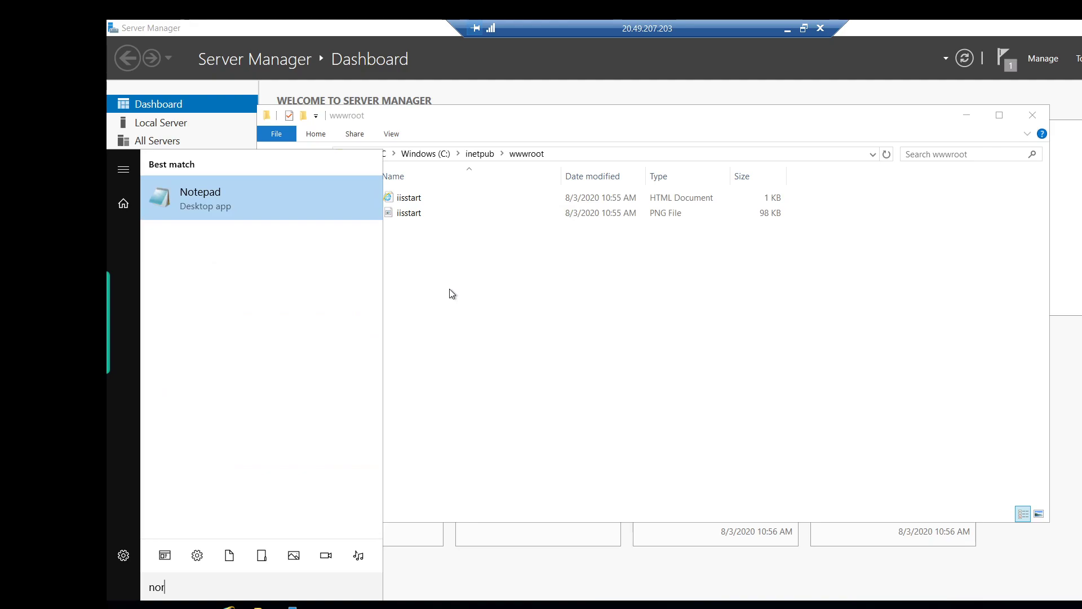
key("Return")
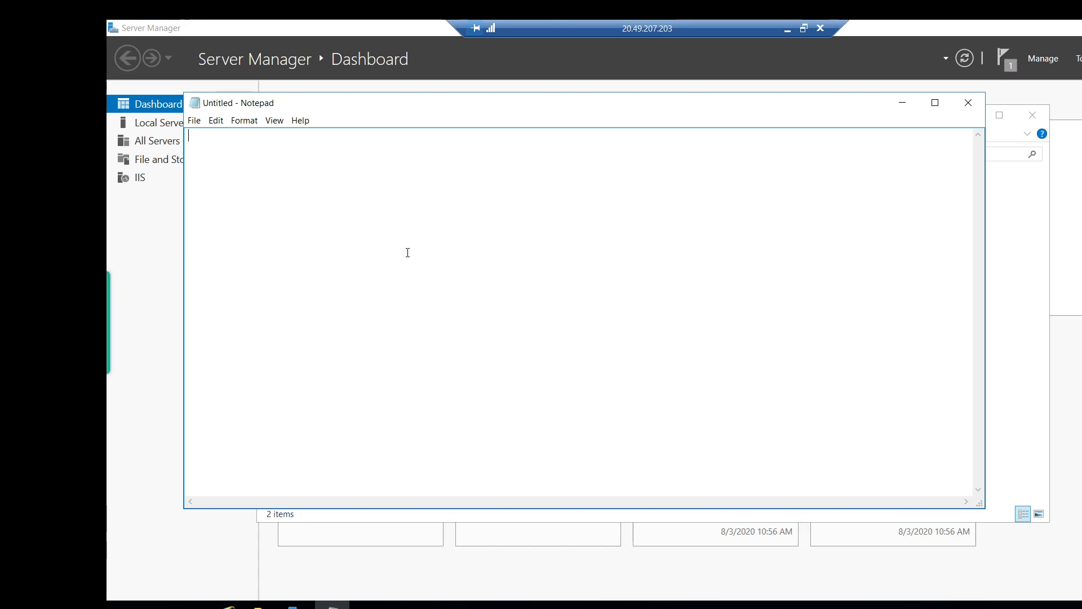
type("<h1> This is demovm2 <h1>")
Begin saving the page into C:\inetpub\wwwroot with the file type set to All Files.
left_click(193, 121)
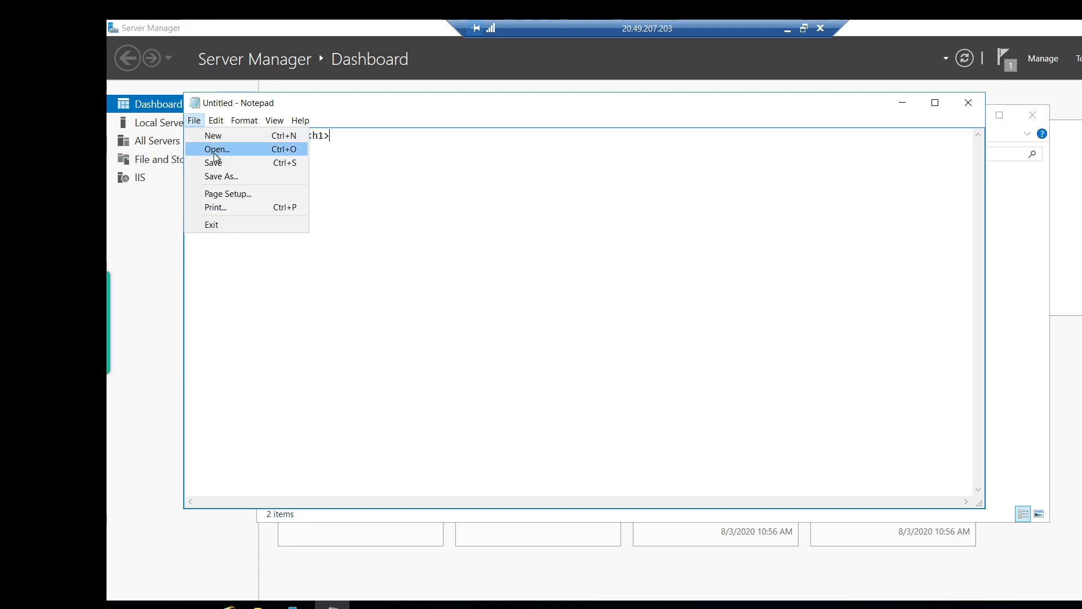
left_click(218, 175)
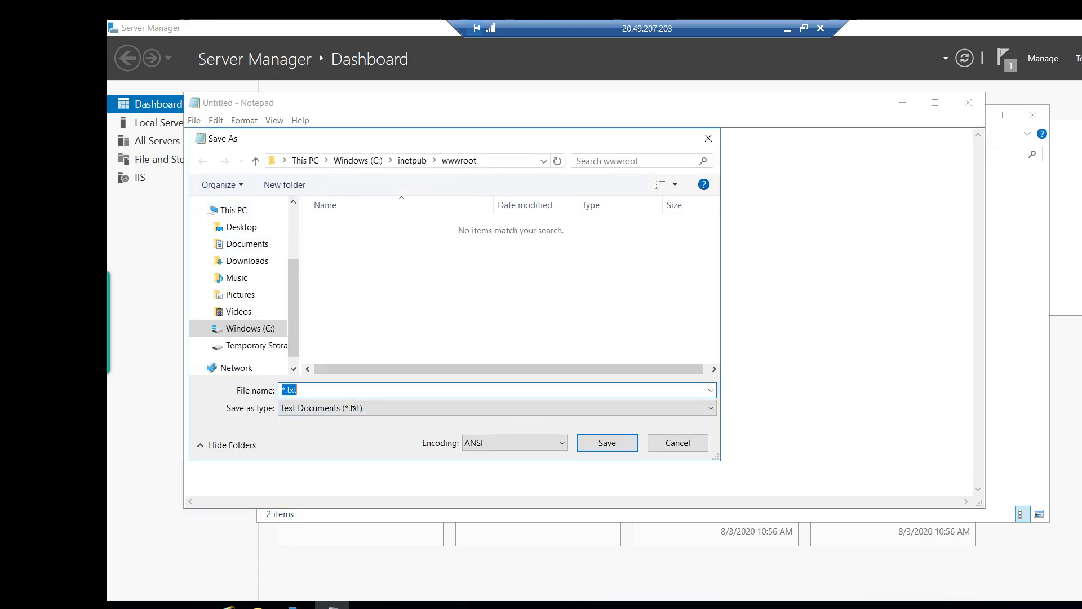
left_click(227, 331)
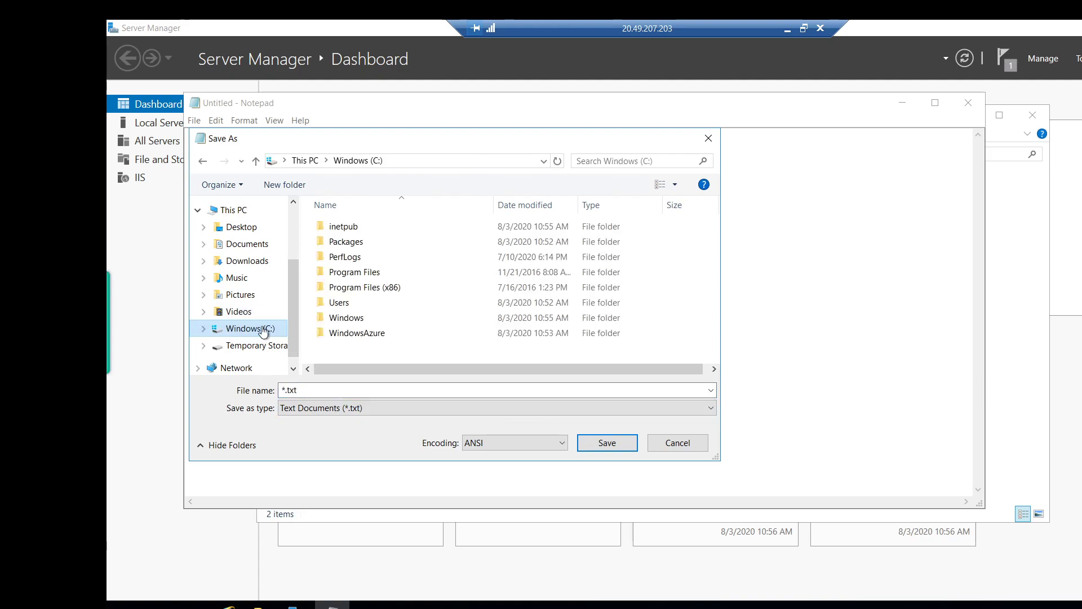
double_click(339, 229)
double_click(348, 288)
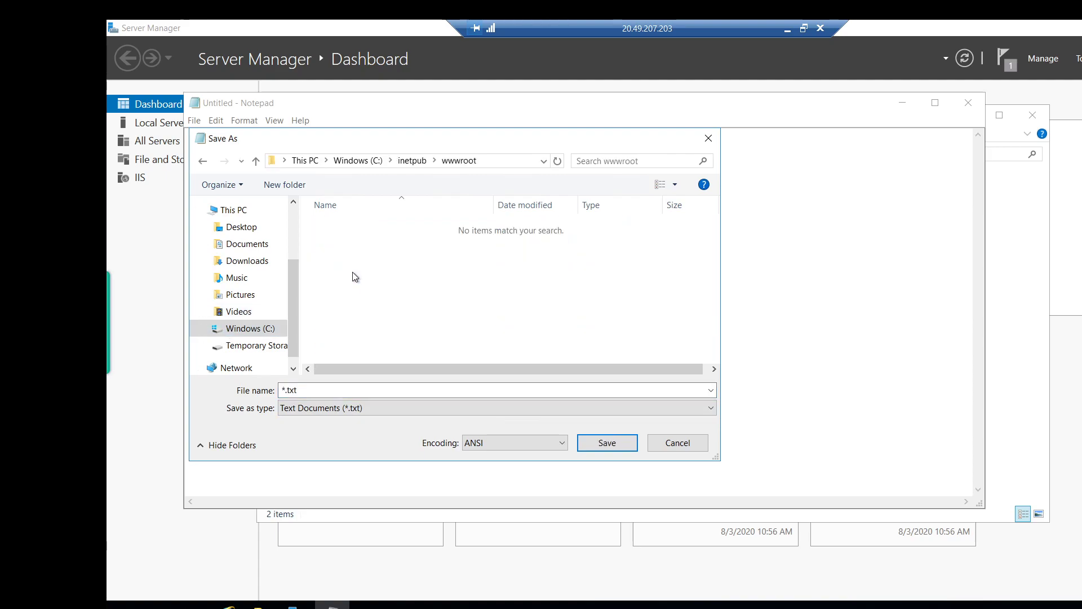
left_click(368, 407)
left_click(349, 421)
left_click(340, 416)
left_click(337, 427)
left_click(342, 395)
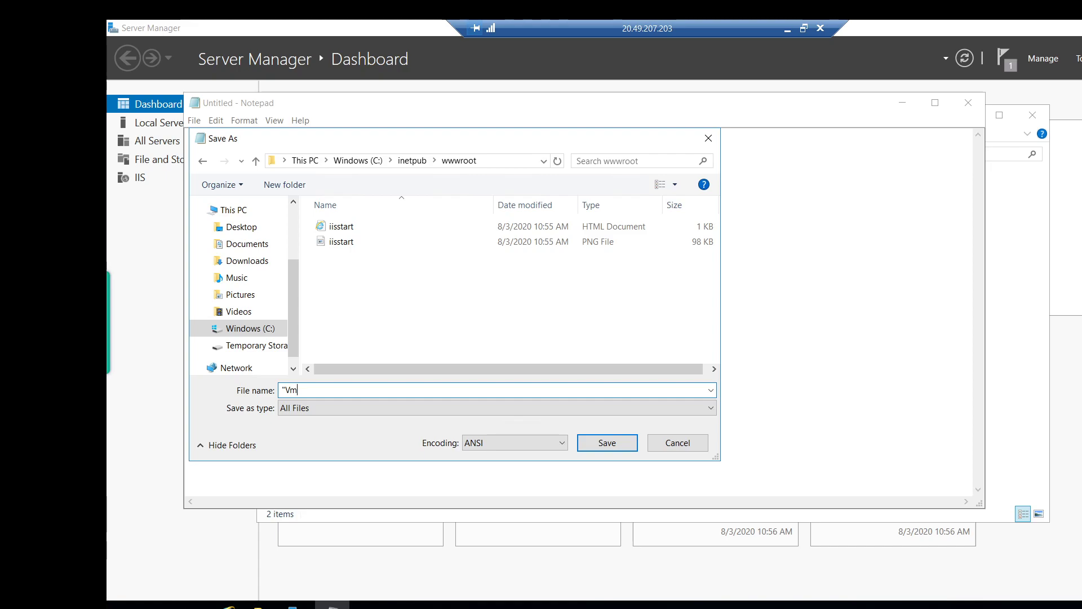
Save the page as Vm.html in C:\inetpub\wwwroot and minimize Notepad.
type("ml")
left_click(620, 448)
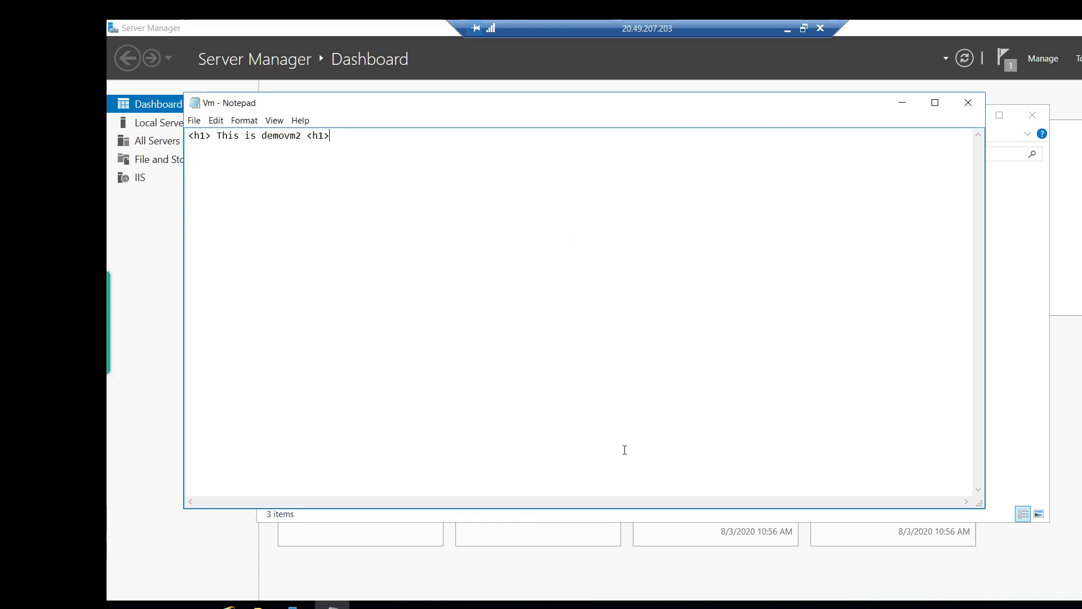
left_click(901, 107)
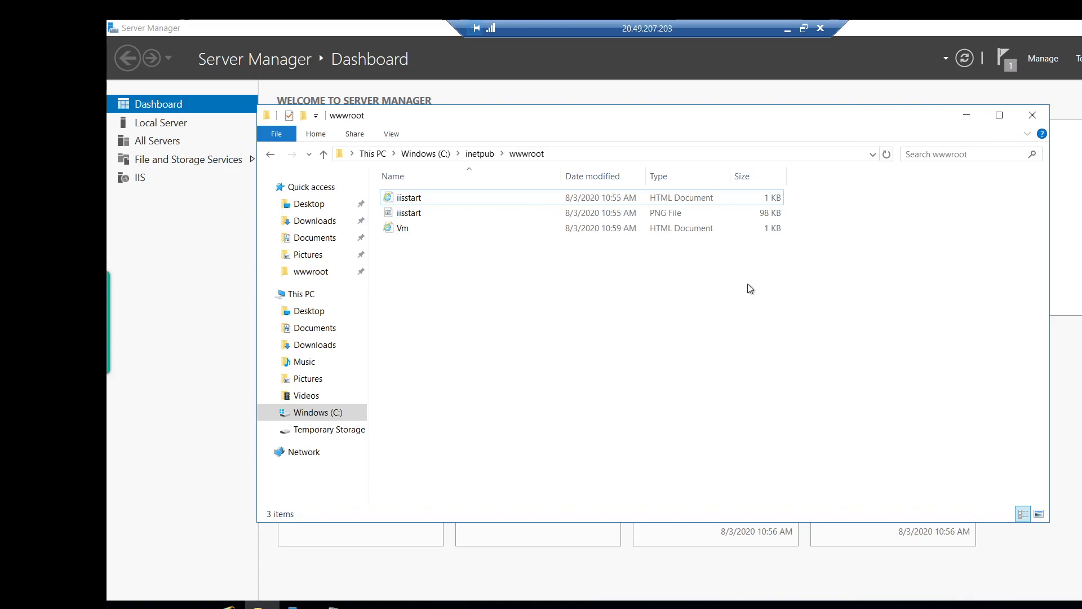
Run hostname in an administrator Command Prompt to confirm the server is demovm2.
key("super")
type("cmd")
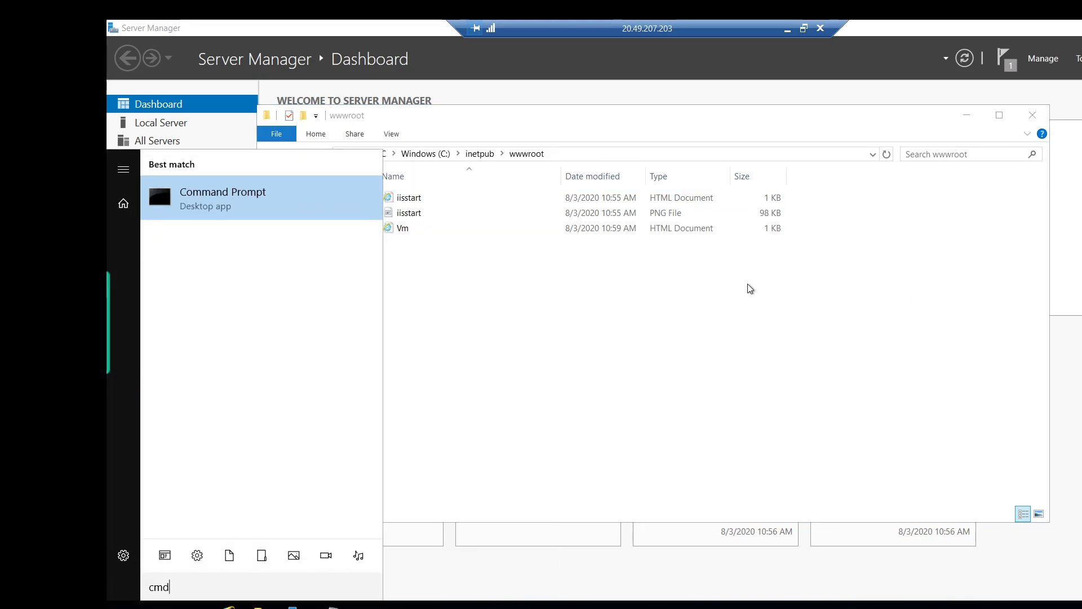
key("Return")
type("hostname")
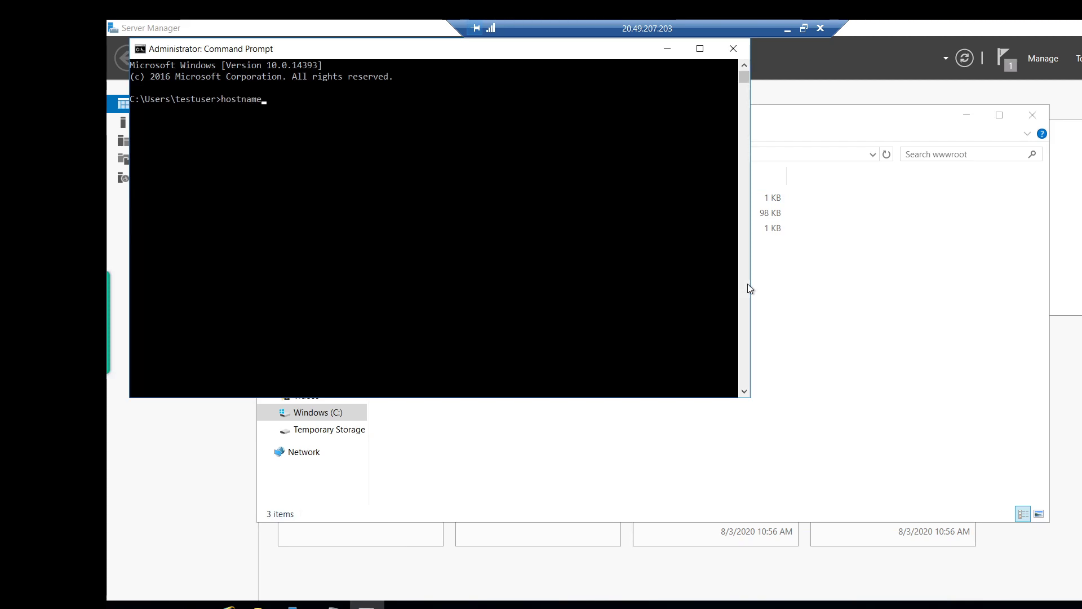
key("Return")
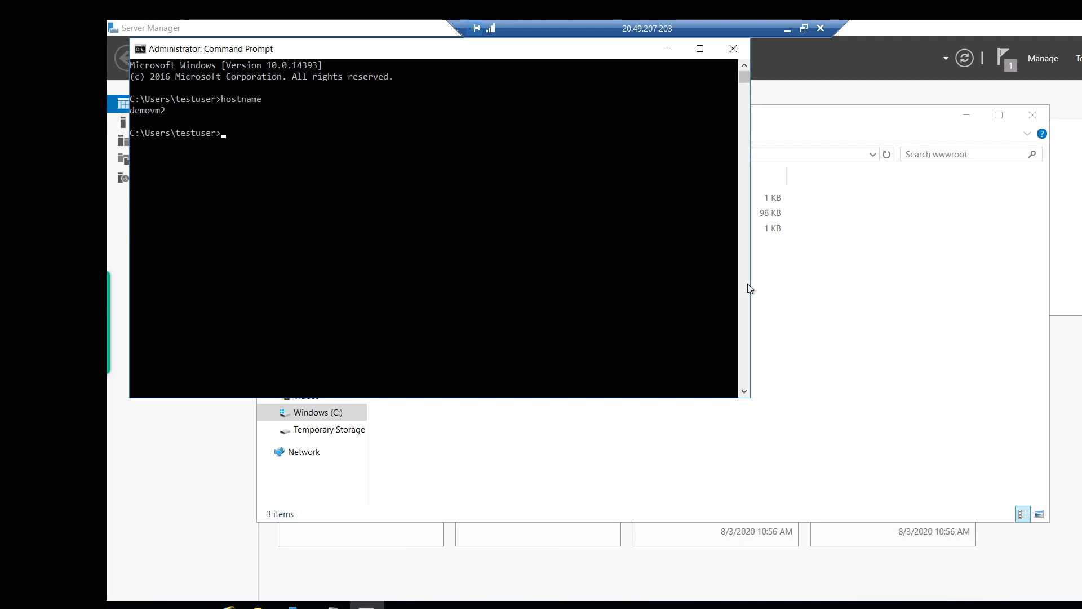
left_click(667, 48)
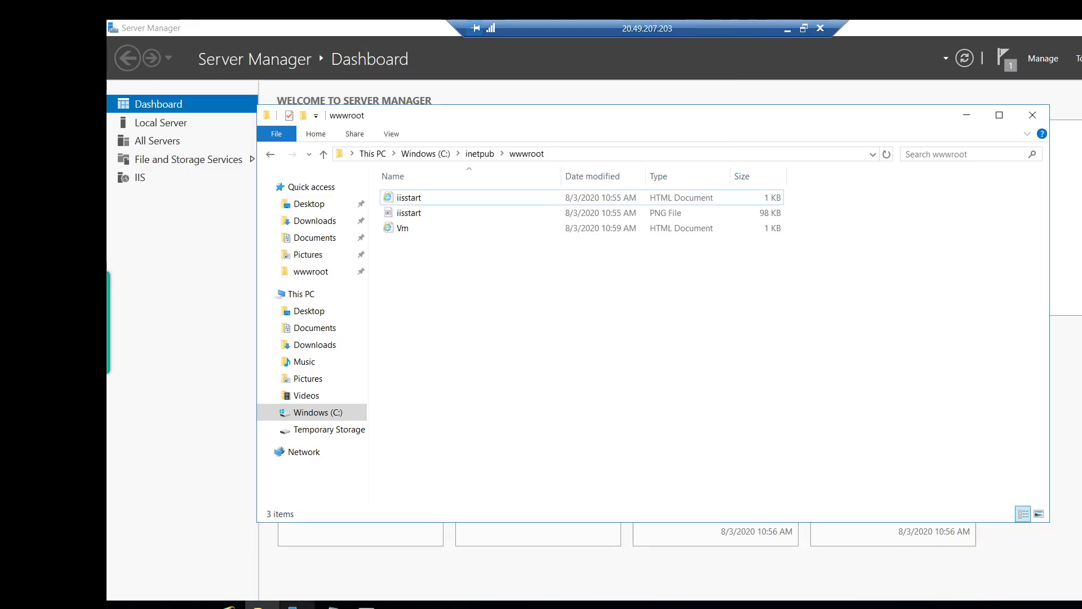
Replace the 404 tab with a new Chrome tab loading the VM's public IP.
left_click(787, 28)
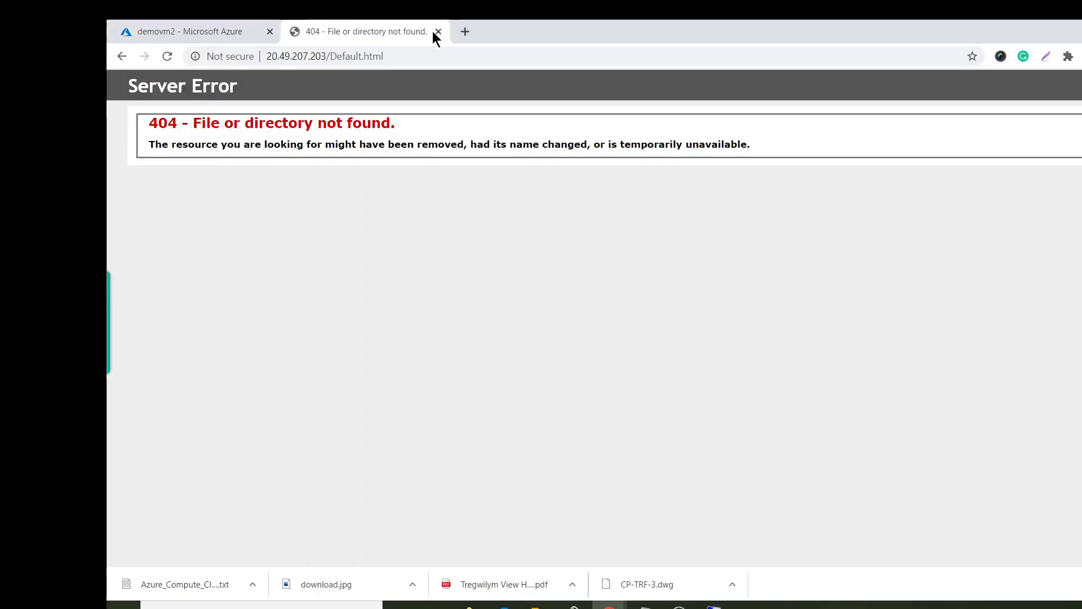
left_click(437, 32)
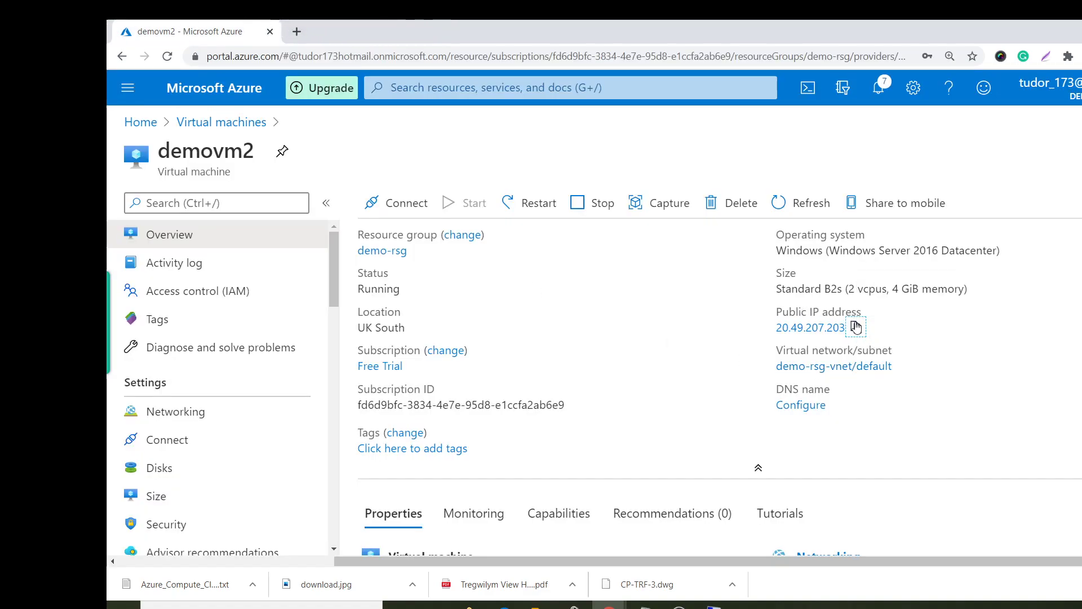
left_click(296, 32)
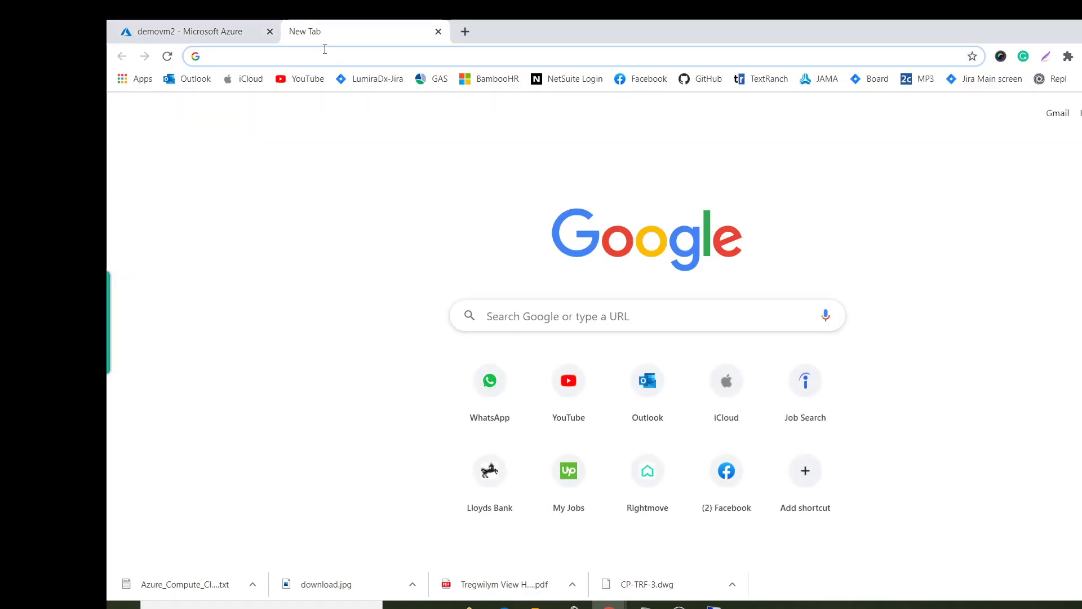
key("ctrl+v")
key("Return")
Load 20.49.207.203/Vm.html showing 'This is demovm2', then return to the Azure tab.
left_click(343, 51)
left_click(353, 53)
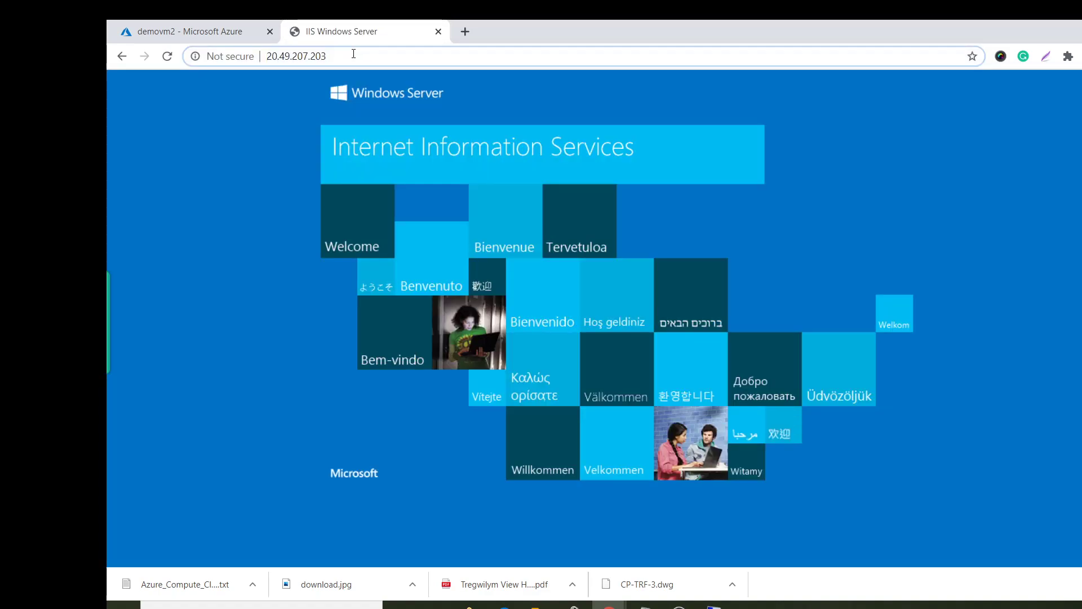
type("/")
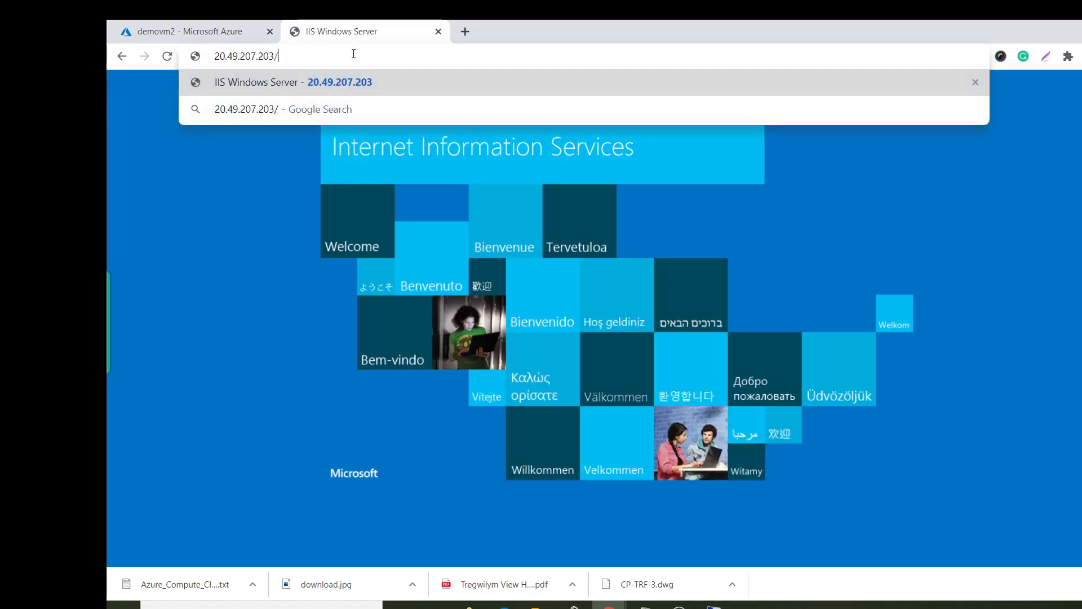
type("Vm.html")
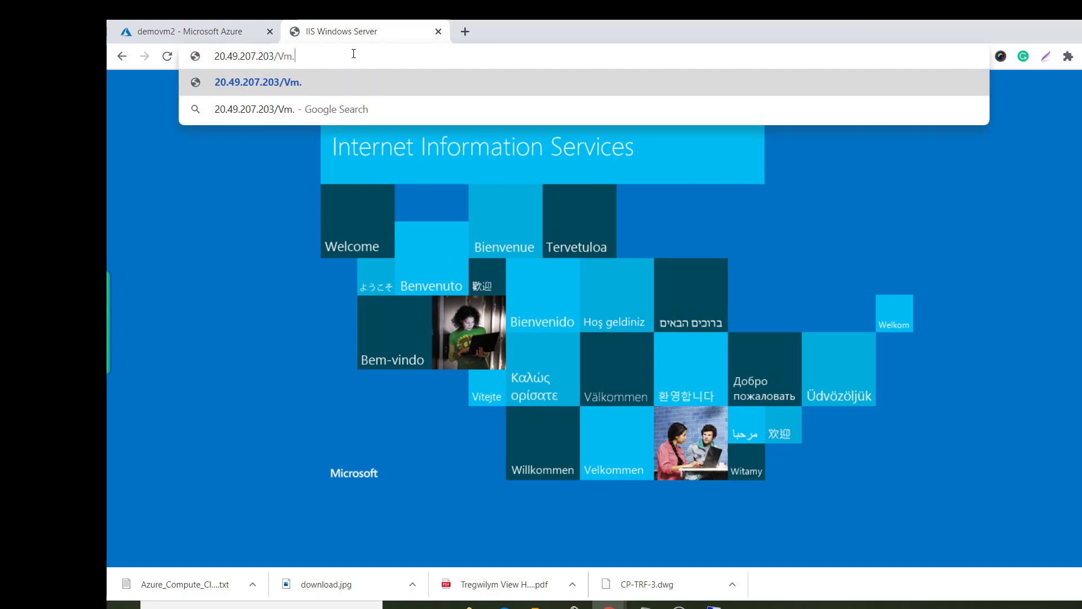
key("Return")
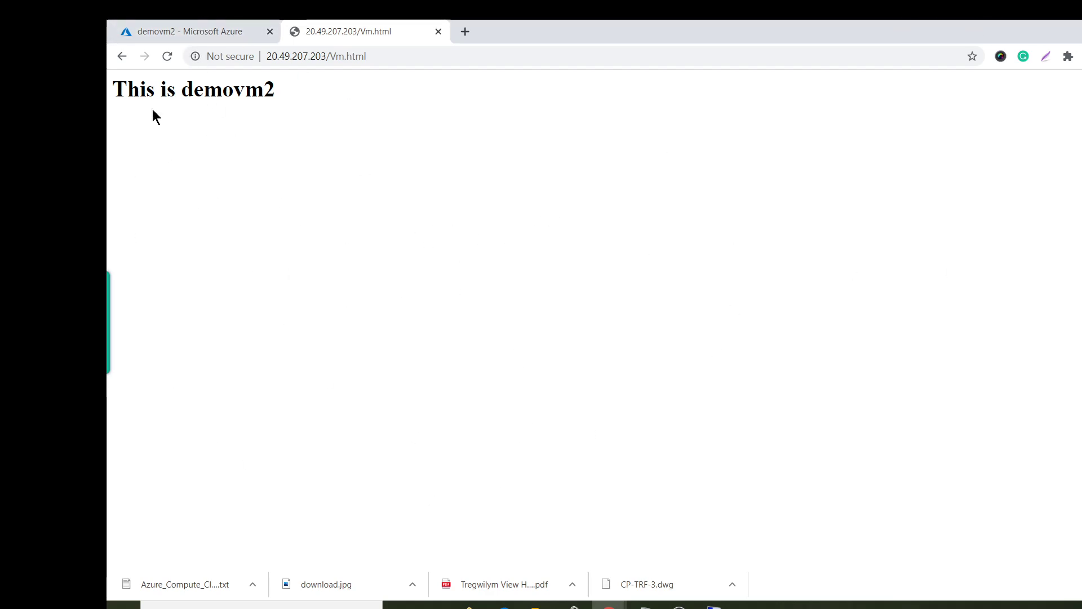
left_click(199, 22)
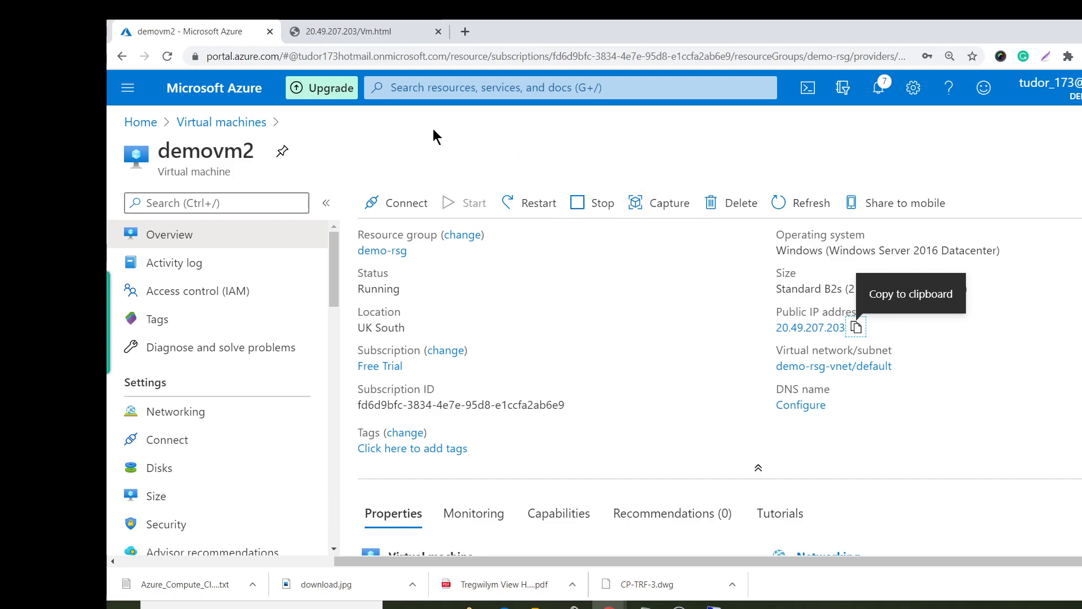
Open the IP configurations of demovm1's network interface demovm1380.
left_click(235, 123)
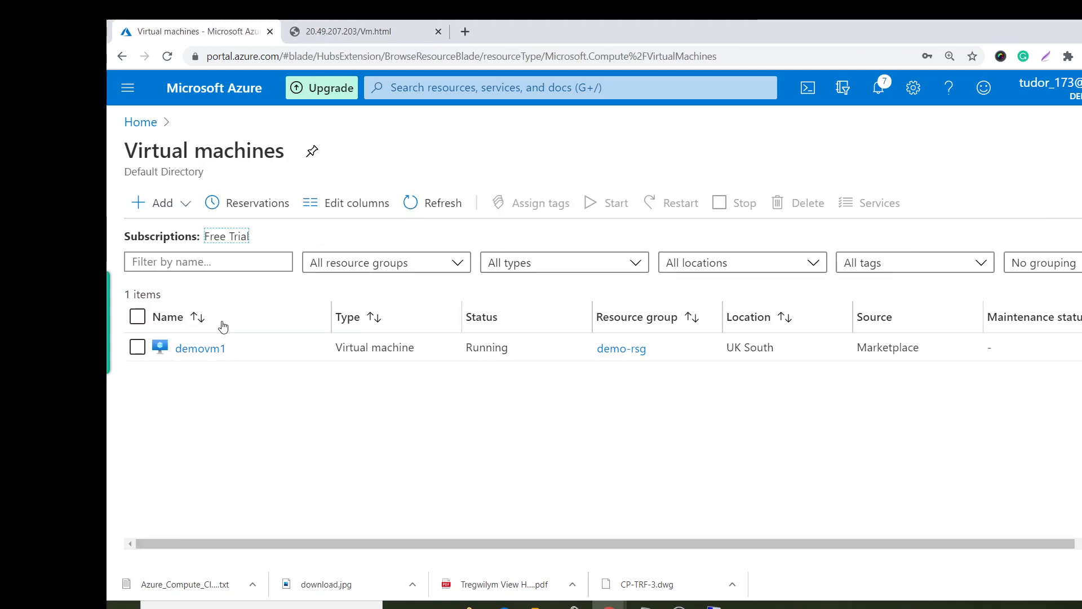
left_click(438, 206)
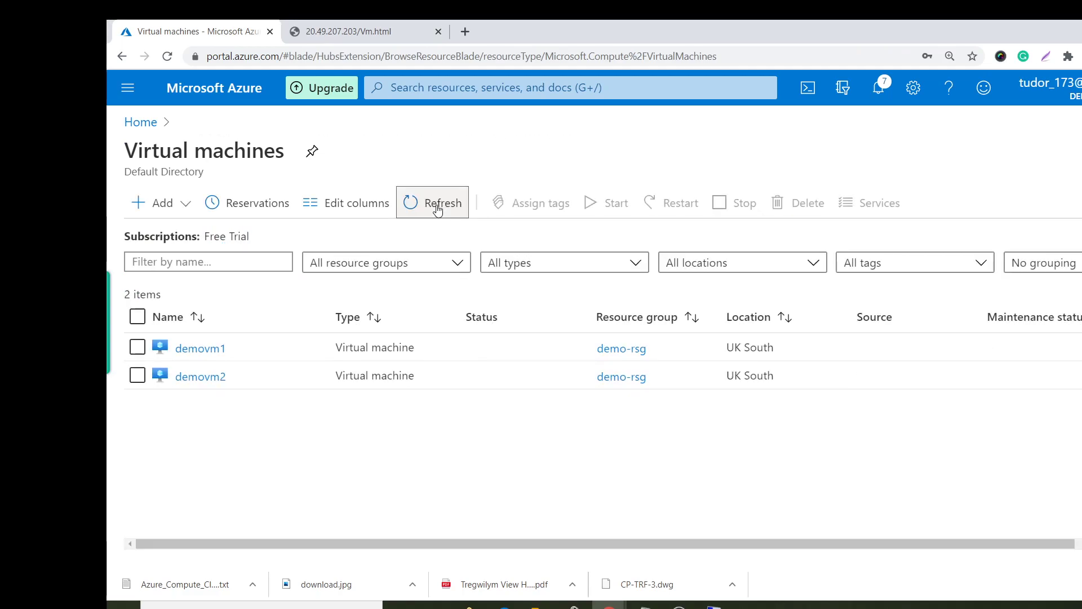
left_click(186, 349)
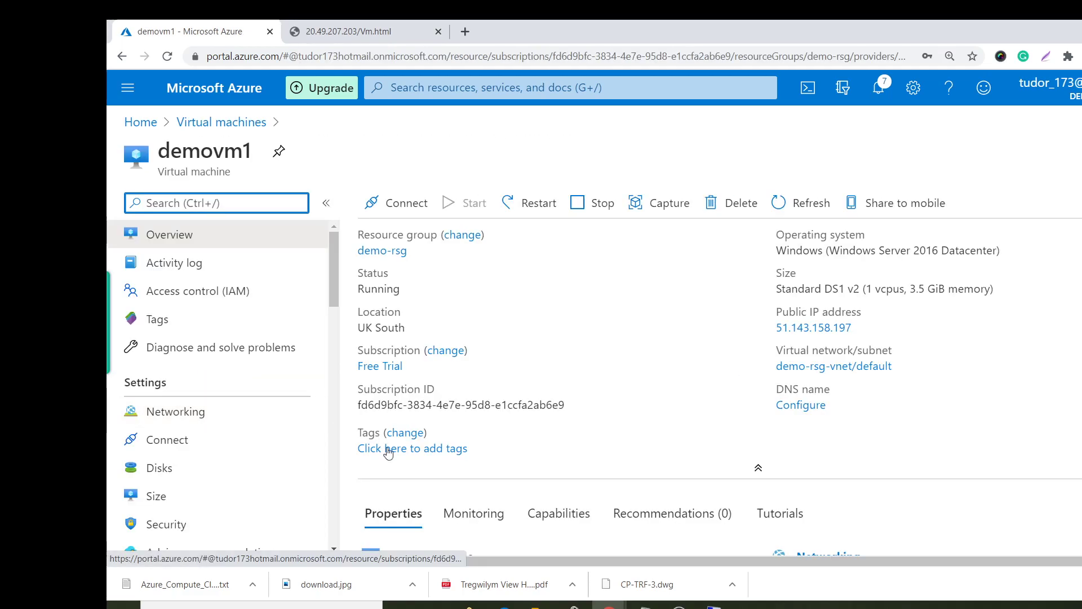
left_click(236, 438)
left_click(235, 412)
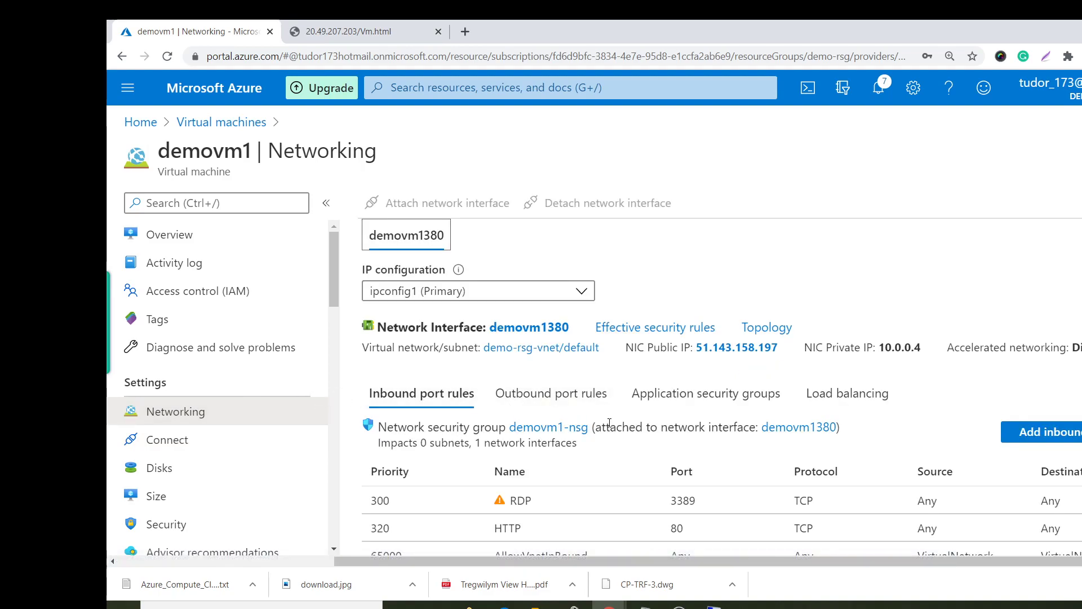
left_click(795, 428)
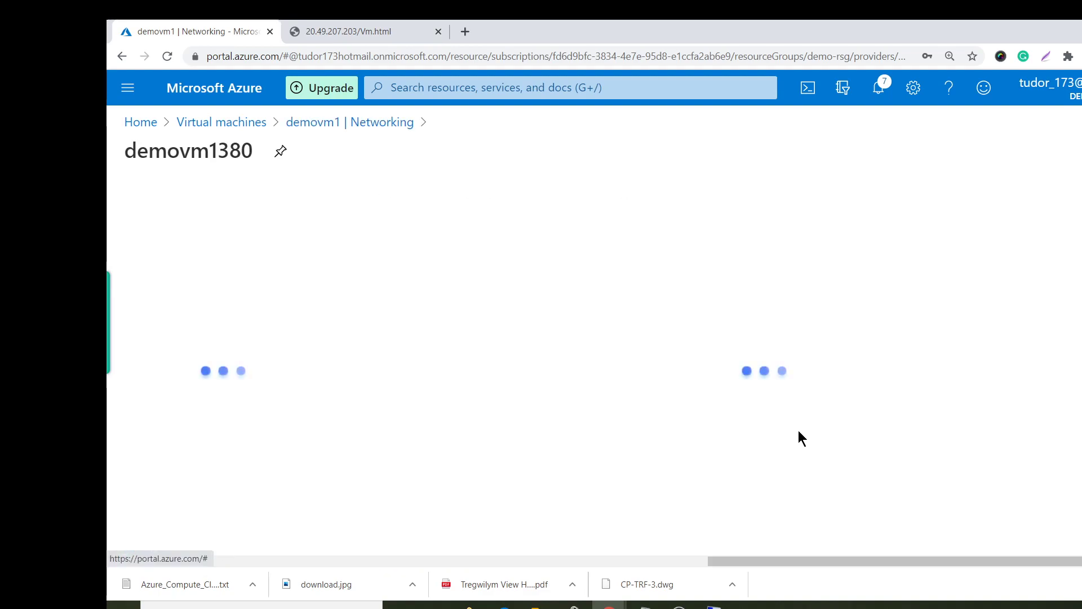
left_click(271, 393)
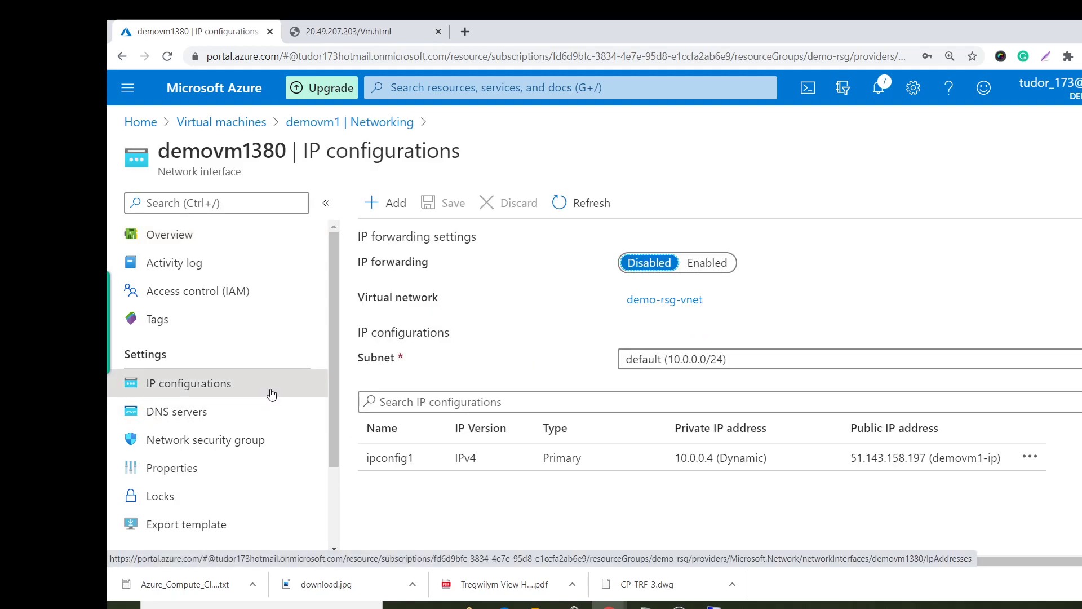
Disassociate ipconfig1's public IP, make private 10.0.0.4 static, and save.
left_click(379, 465)
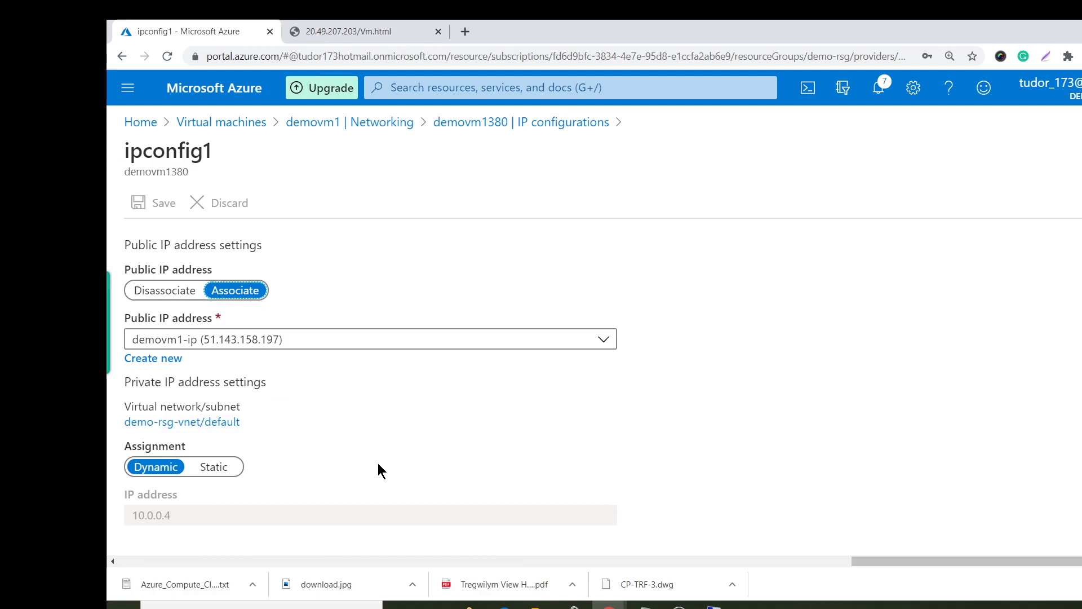
left_click(153, 292)
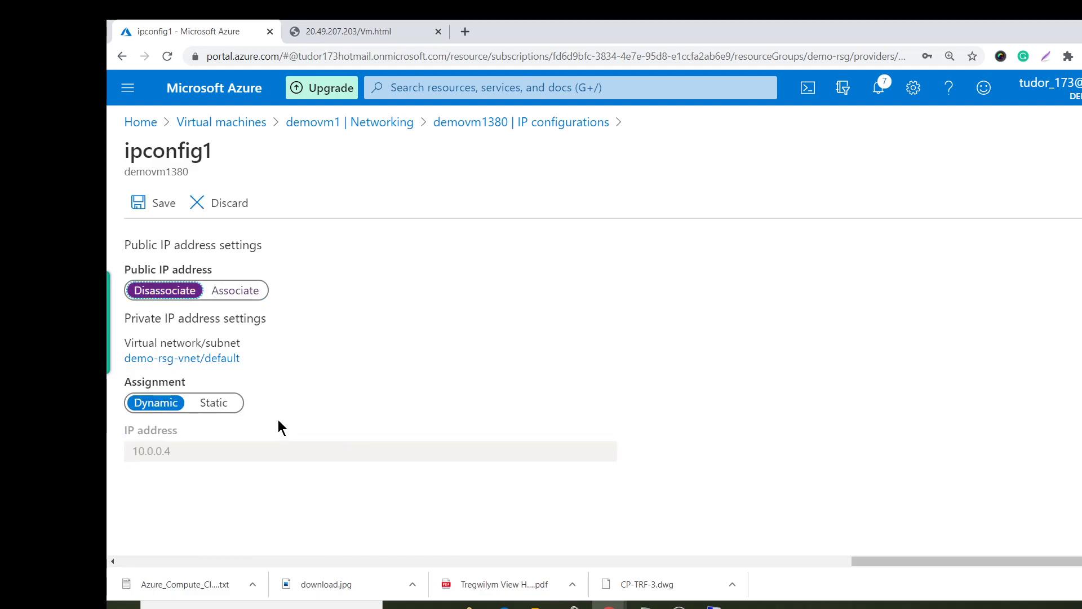
left_click(215, 404)
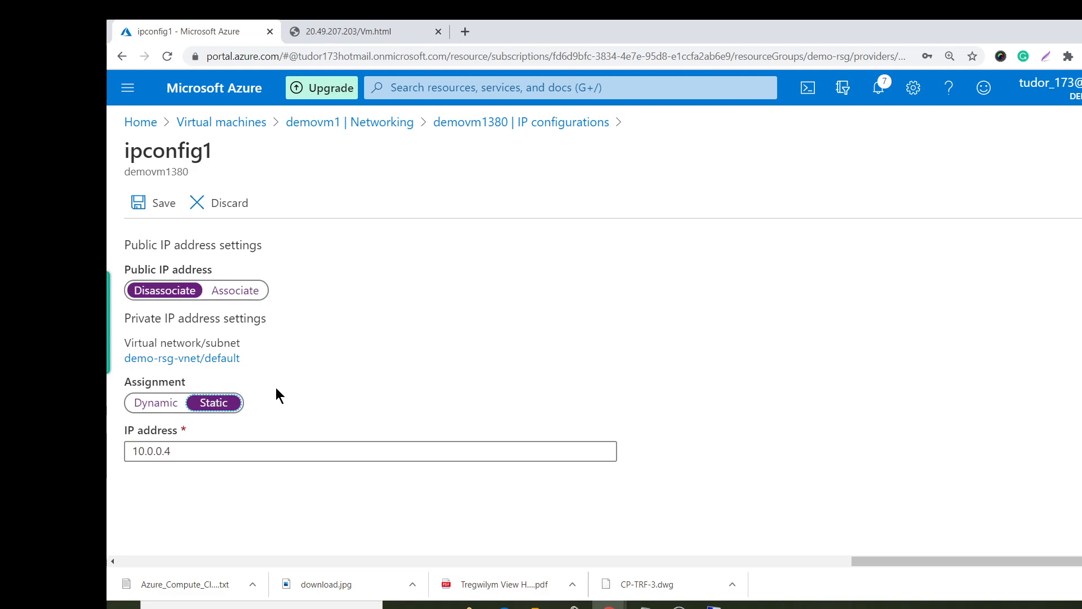
left_click(149, 203)
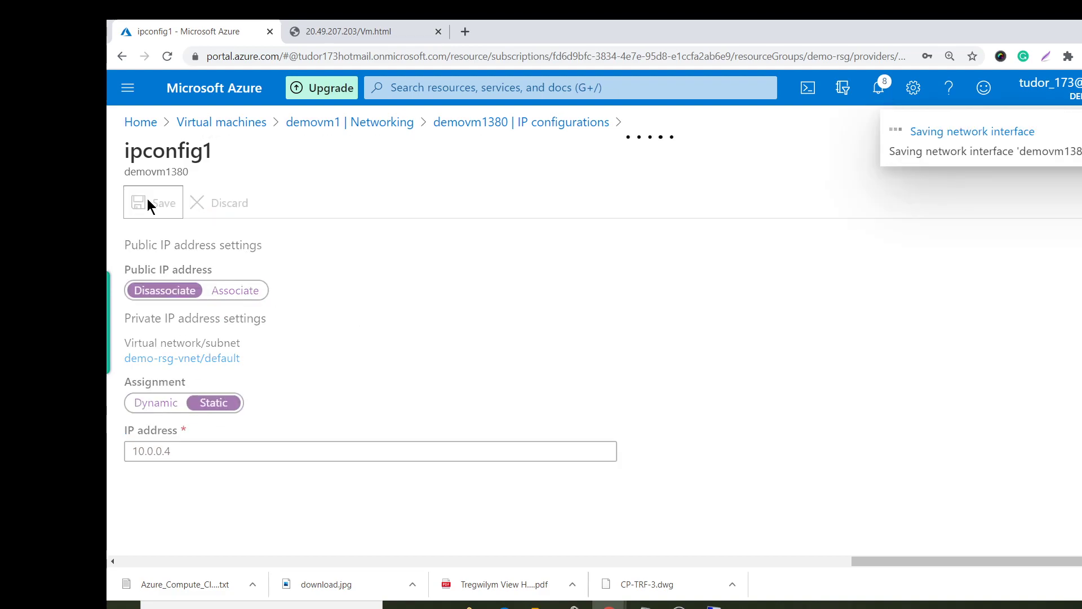
left_click(217, 123)
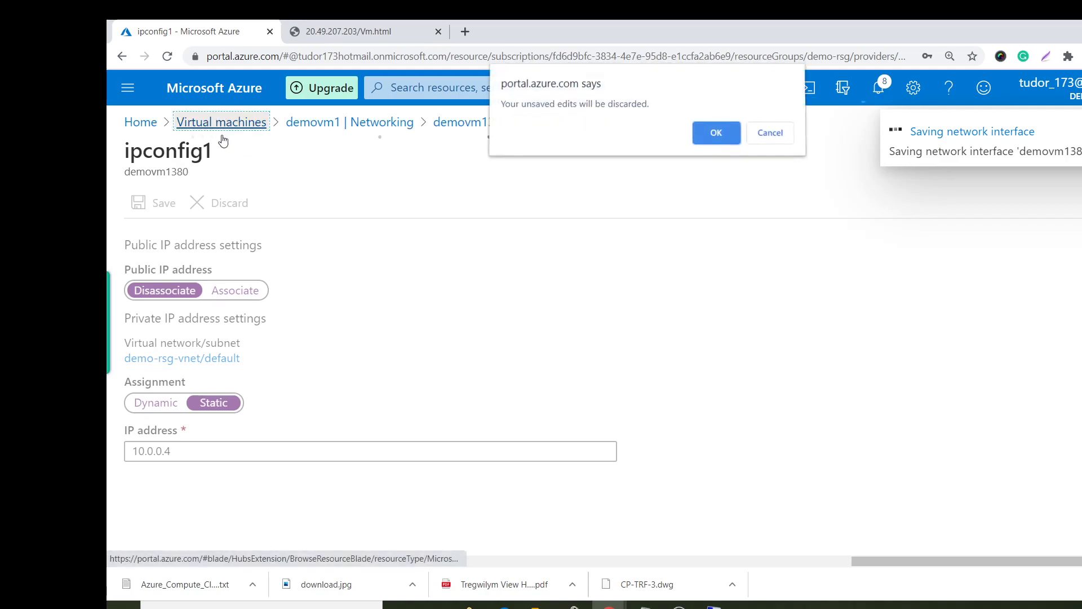
left_click(776, 141)
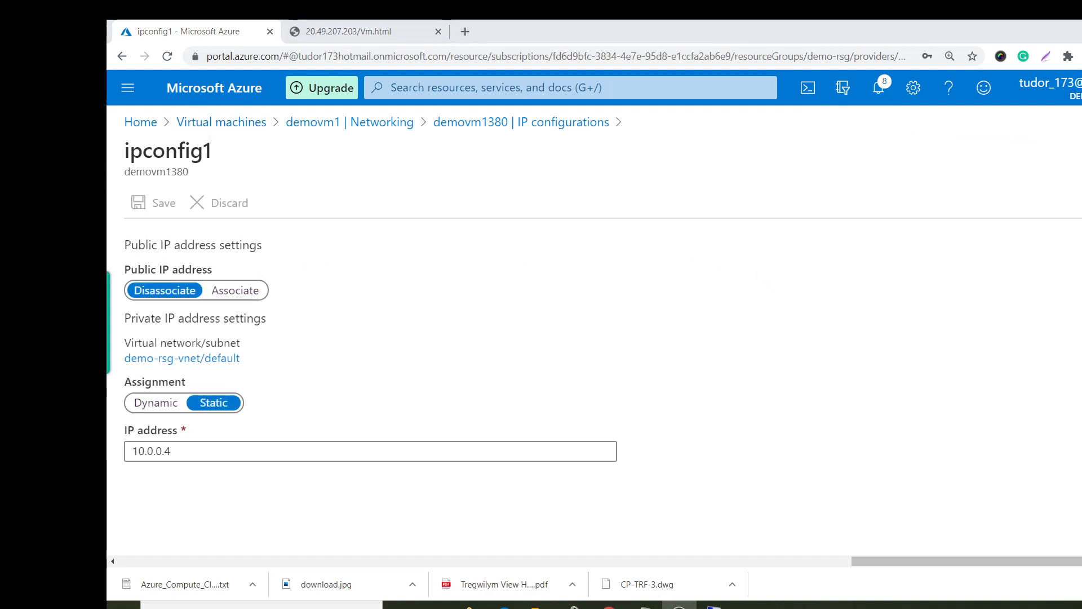
Inspect demovm2's networking and its dynamic public IP 20.49.207.203 configuration.
left_click(257, 122)
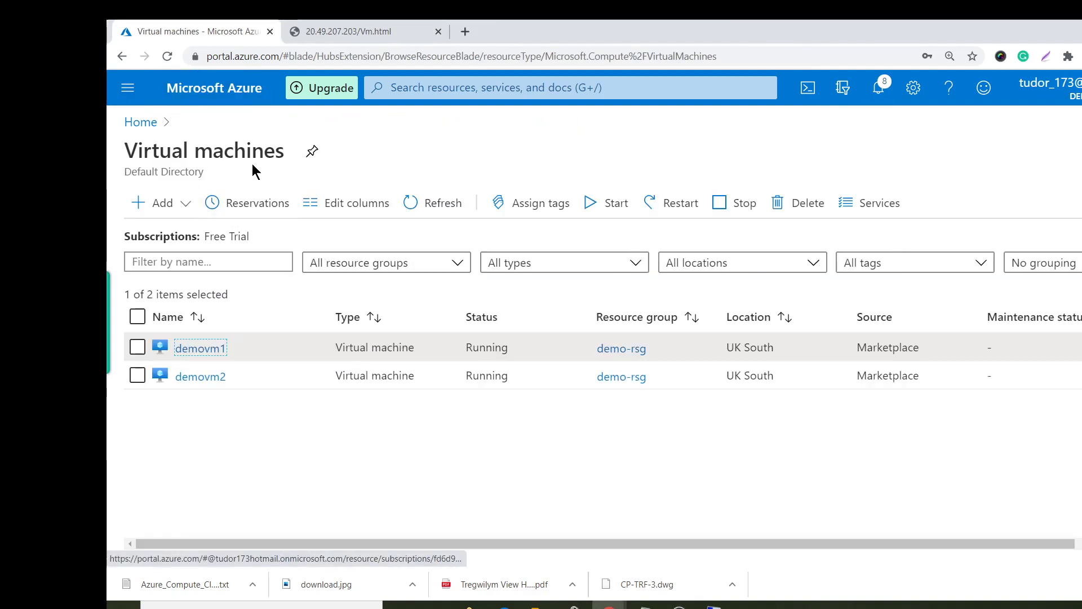
left_click(219, 378)
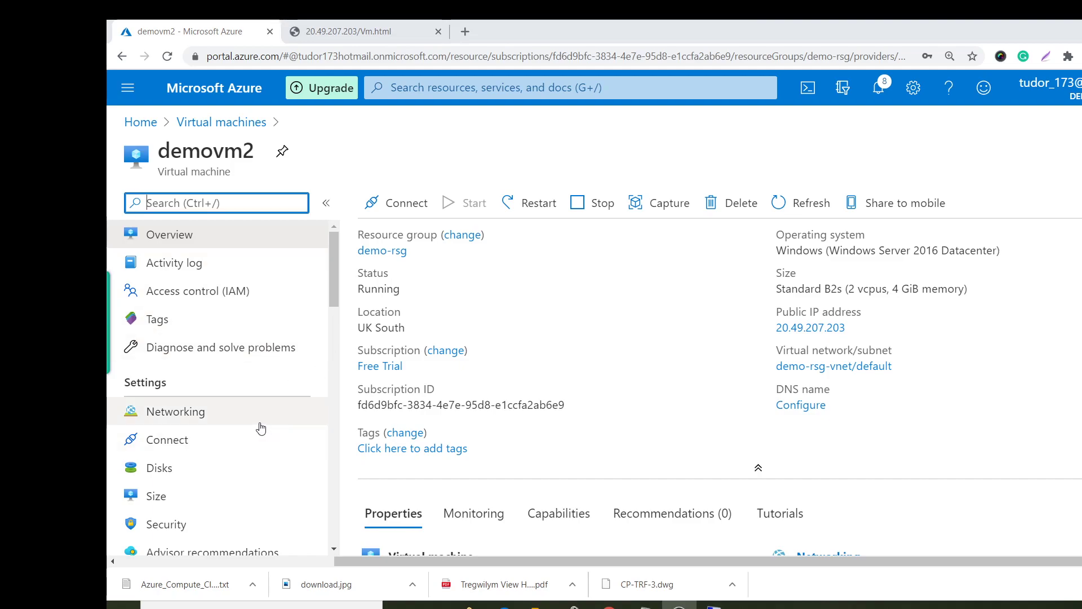
left_click(257, 422)
scroll(616, 435, "down", 3)
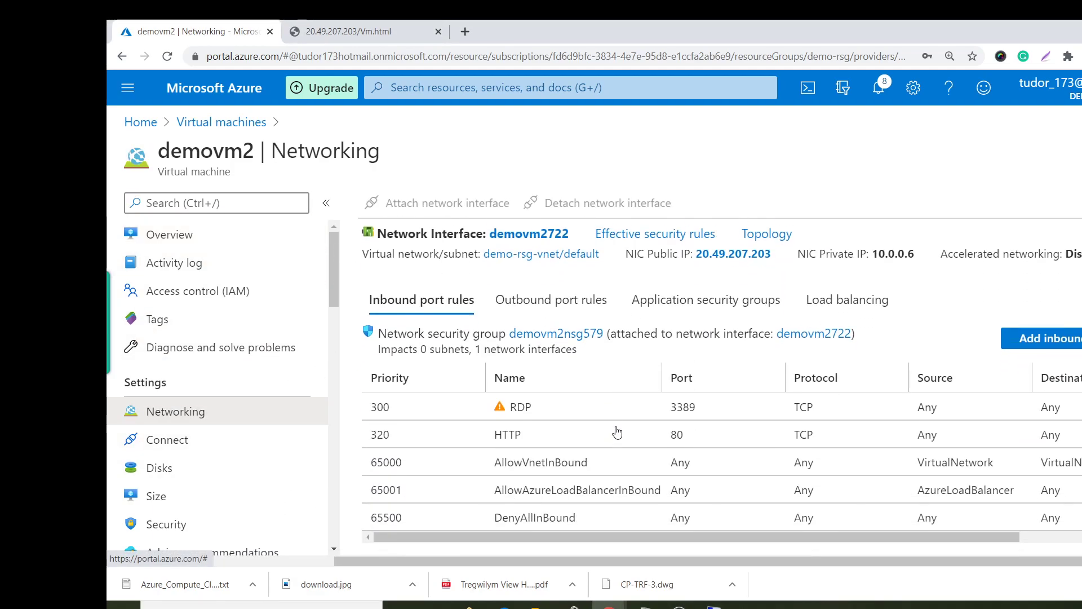
scroll(472, 272, "up", 1)
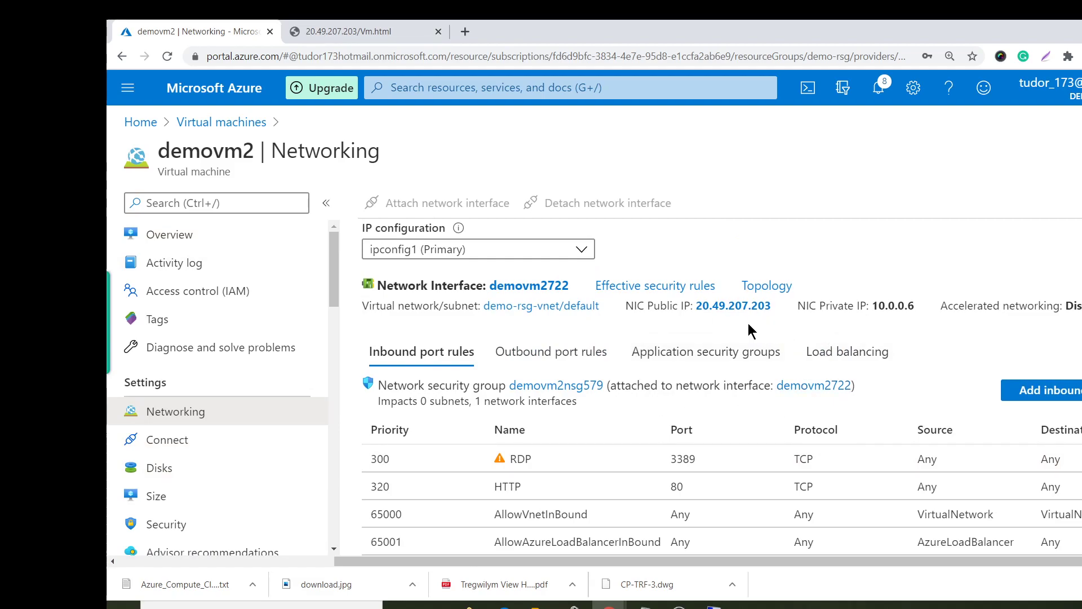
left_click(727, 307)
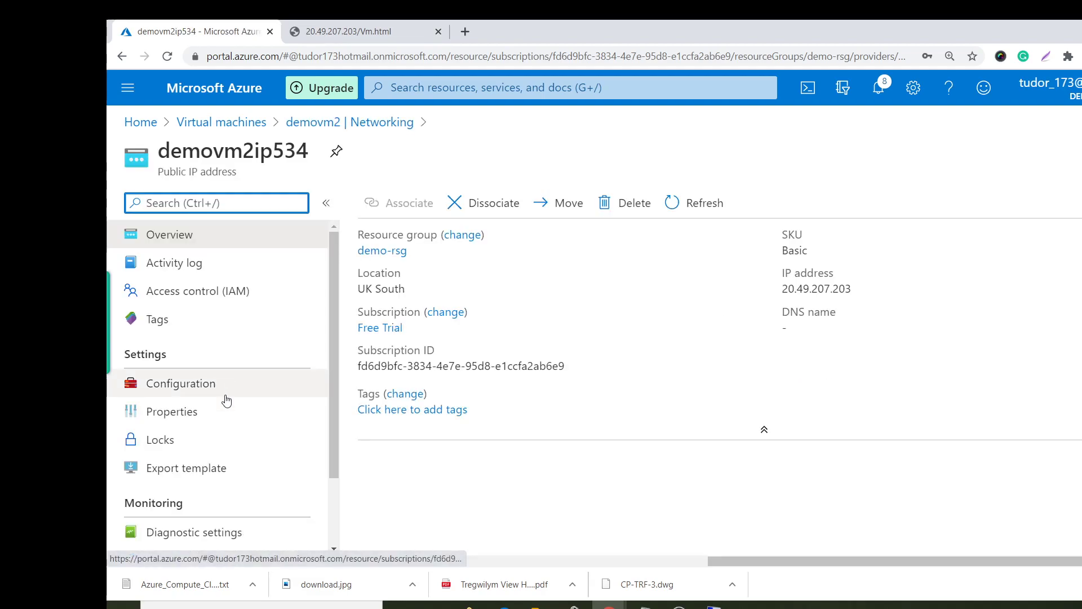
left_click(224, 392)
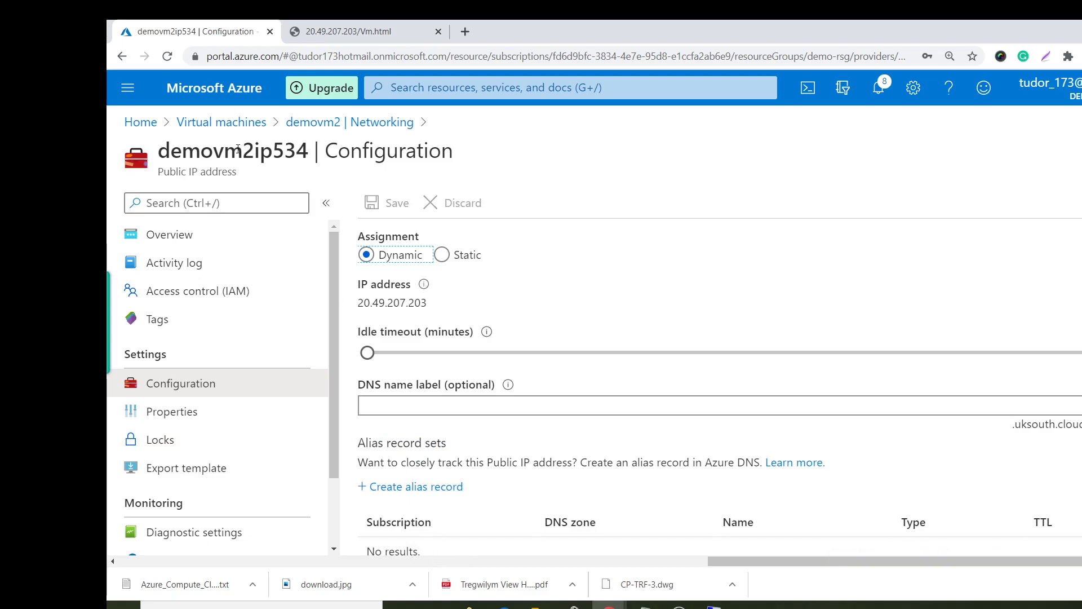
Recheck demovm2's networking from the Virtual machines list and reopen demovm2.
left_click(222, 122)
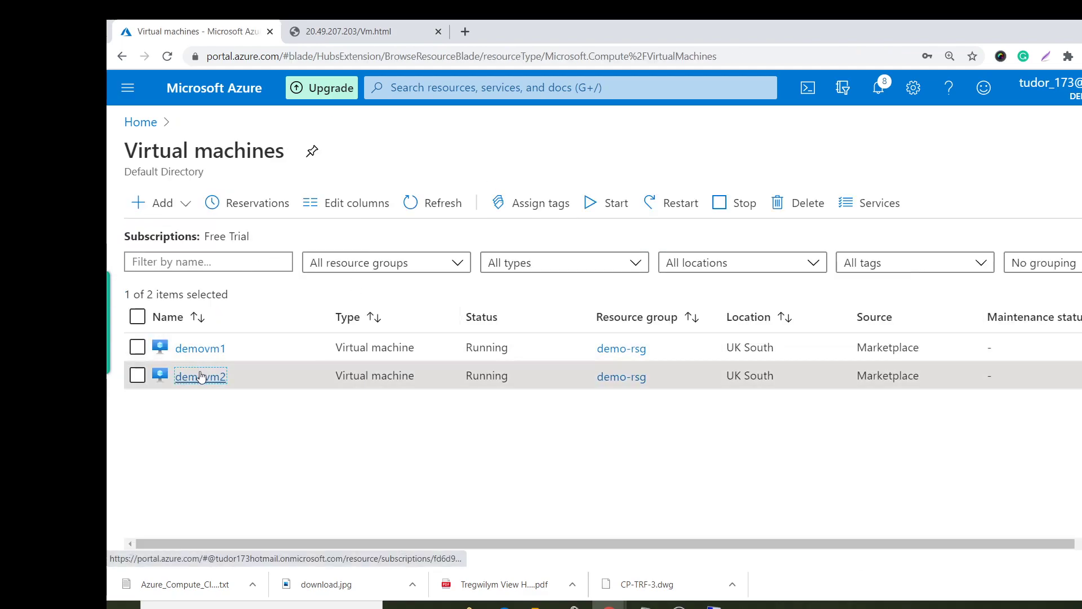
left_click(186, 377)
left_click(229, 413)
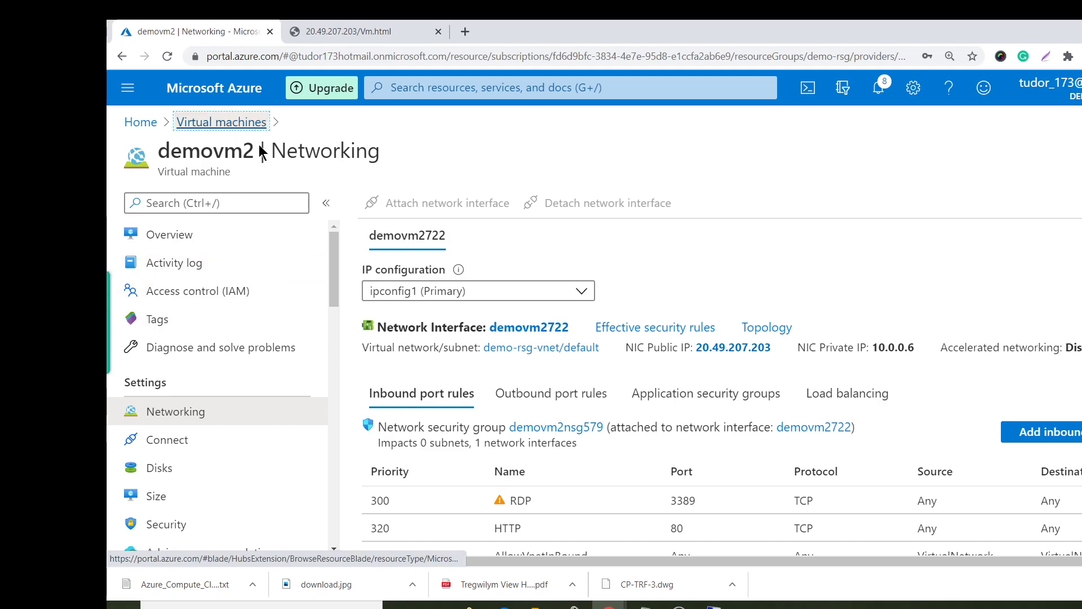
left_click(239, 123)
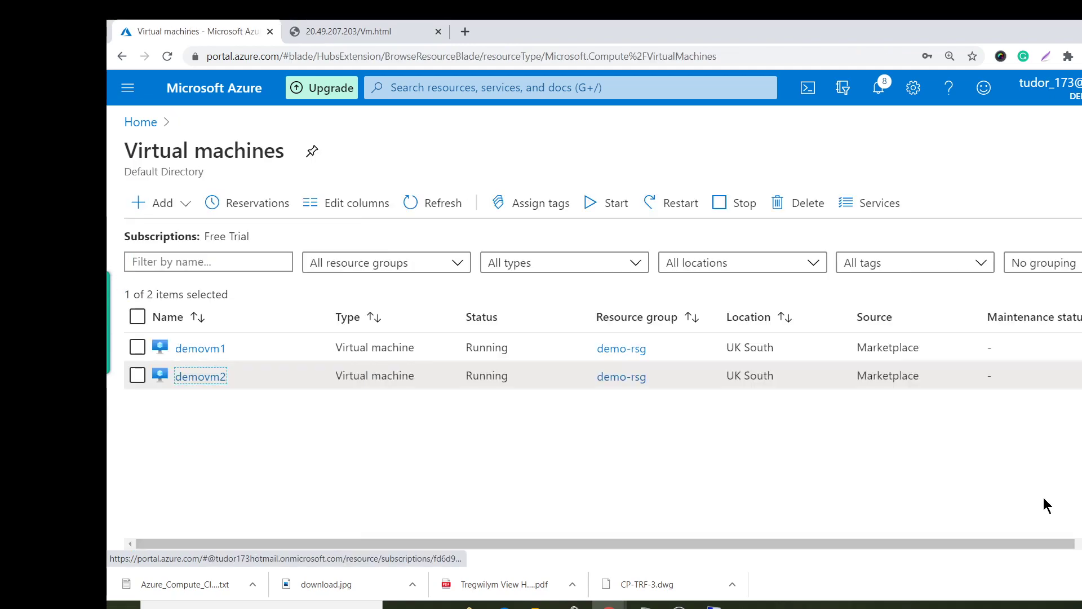
left_click(203, 377)
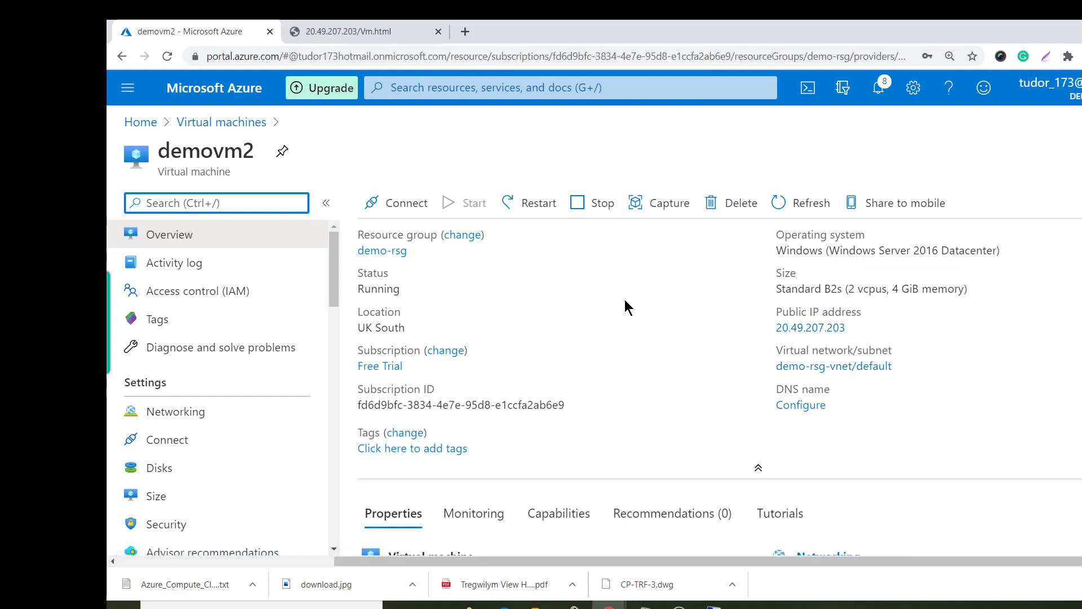
On NIC demovm2722, disassociate ipconfig1's public IP and save private 10.0.0.6 as static.
left_click(244, 412)
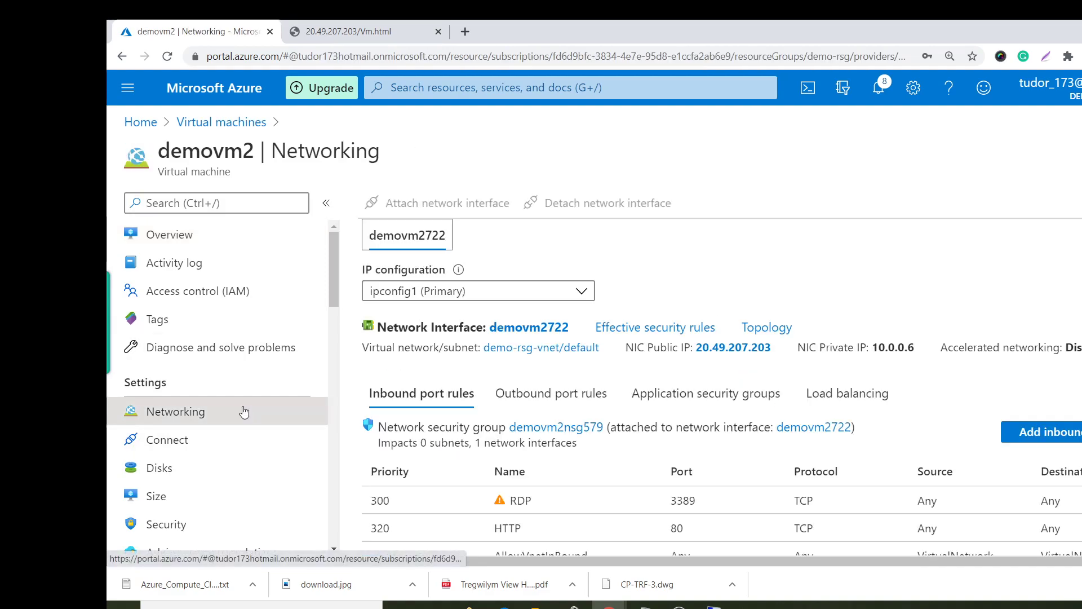
left_click(558, 327)
left_click(262, 383)
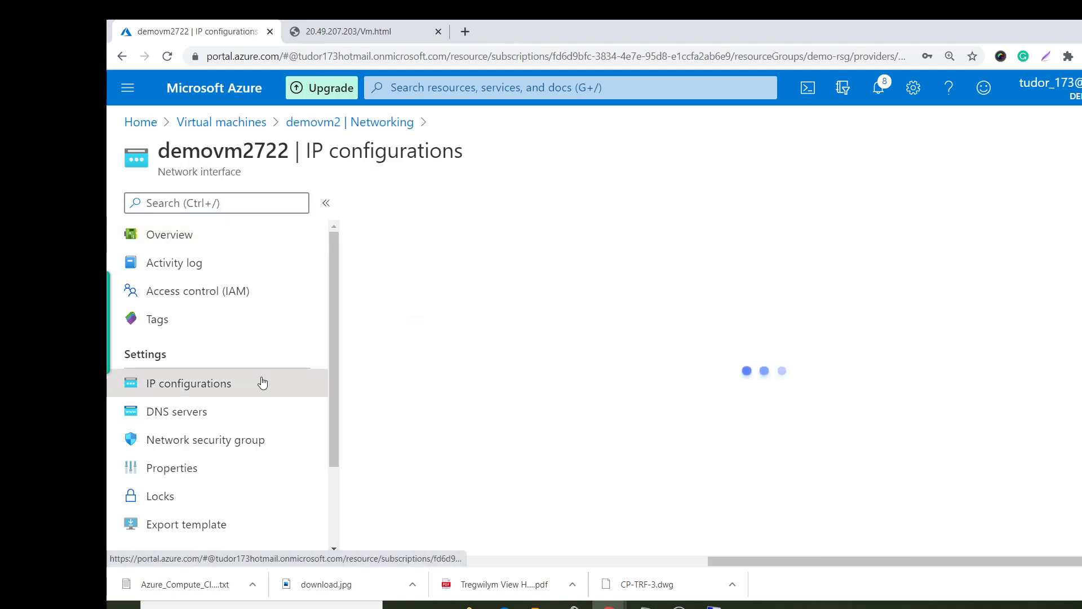
left_click(462, 459)
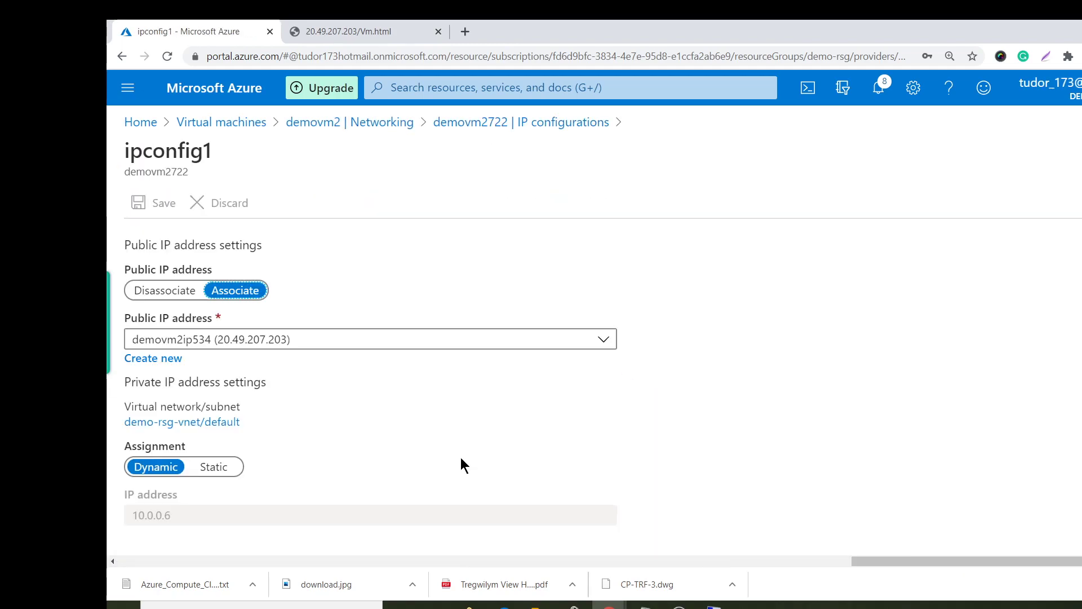
left_click(182, 295)
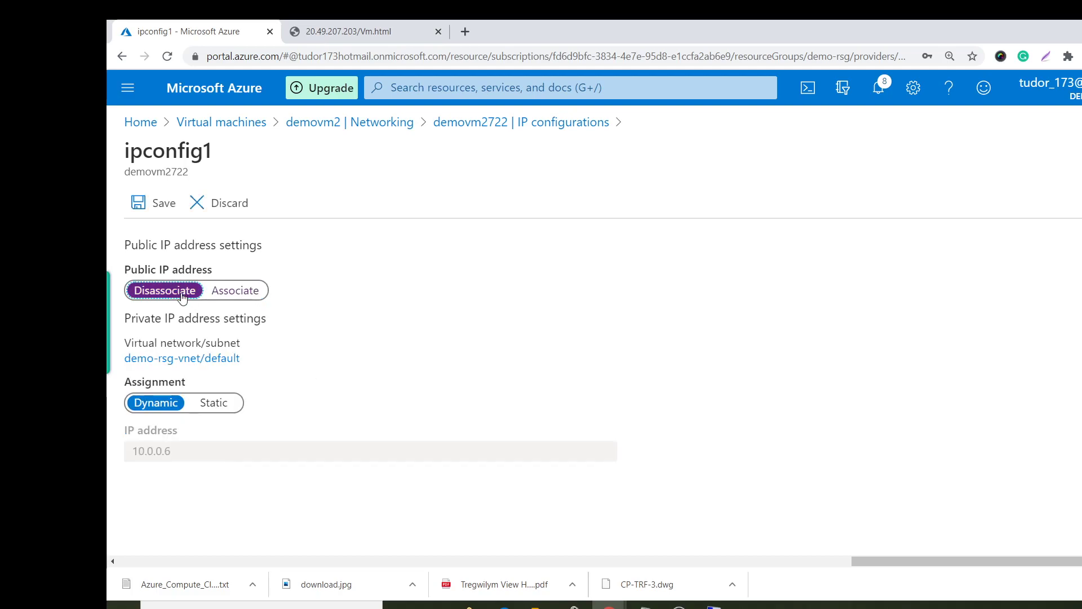
left_click(213, 404)
left_click(163, 205)
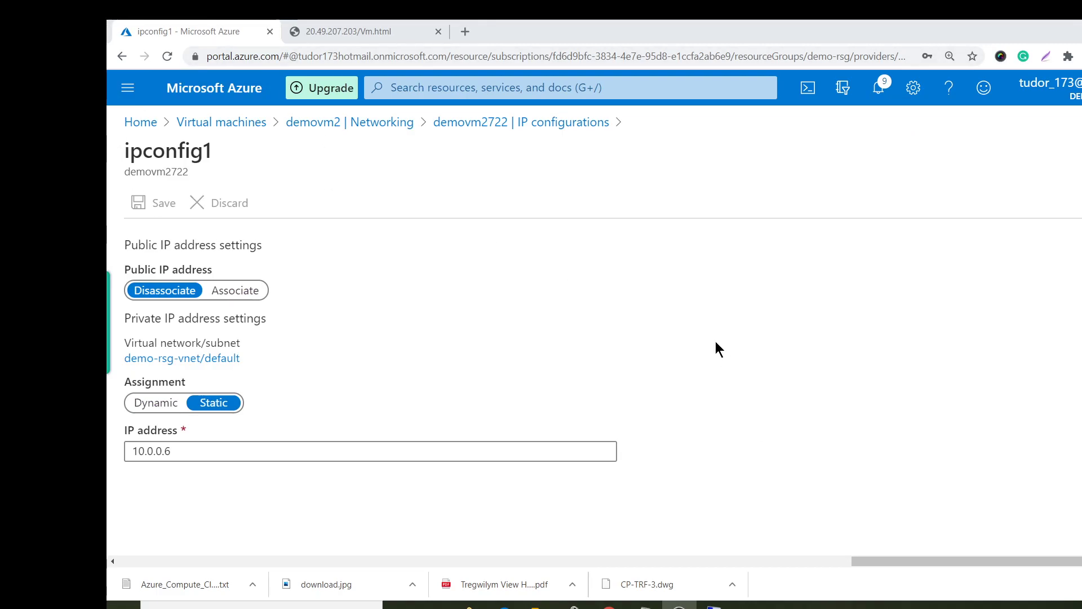
left_click(249, 128)
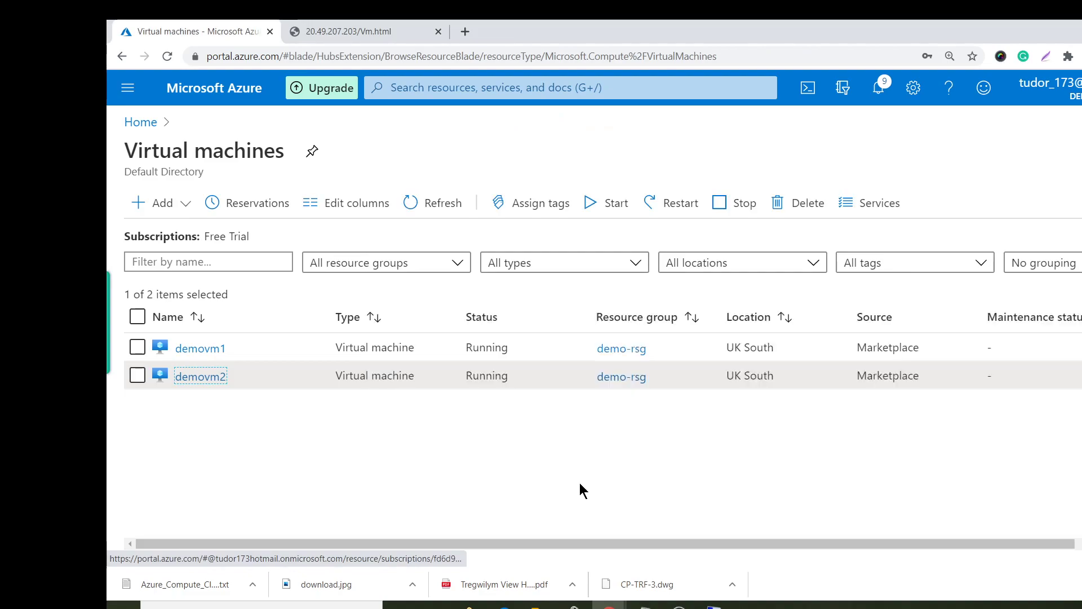
Dismiss the Remote Desktop error and cancel the retried connection to 20.49.207.203.
left_click(210, 350)
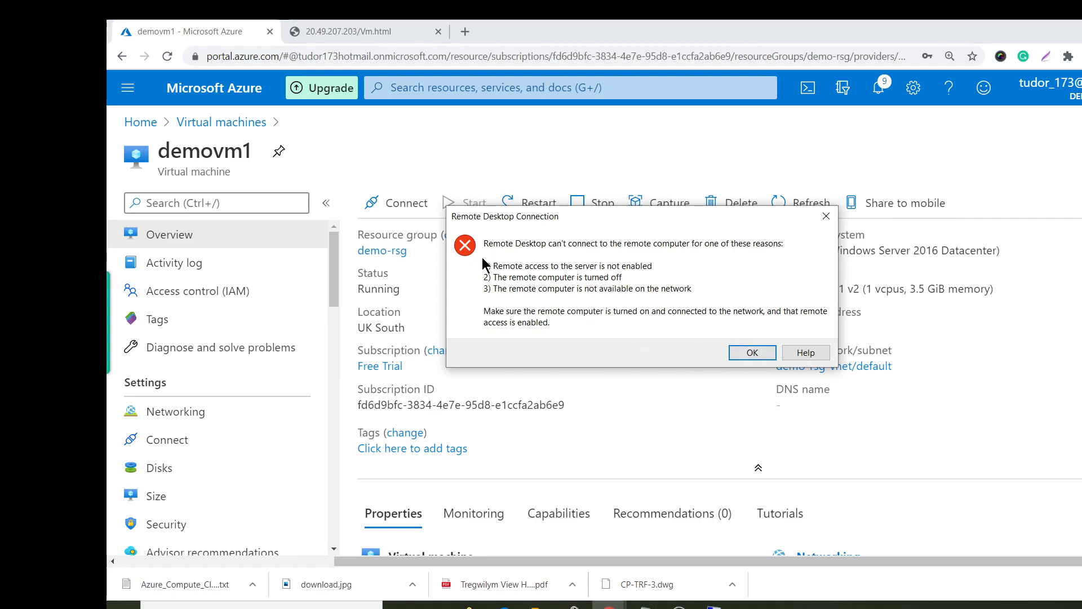
left_click(750, 354)
left_click(711, 435)
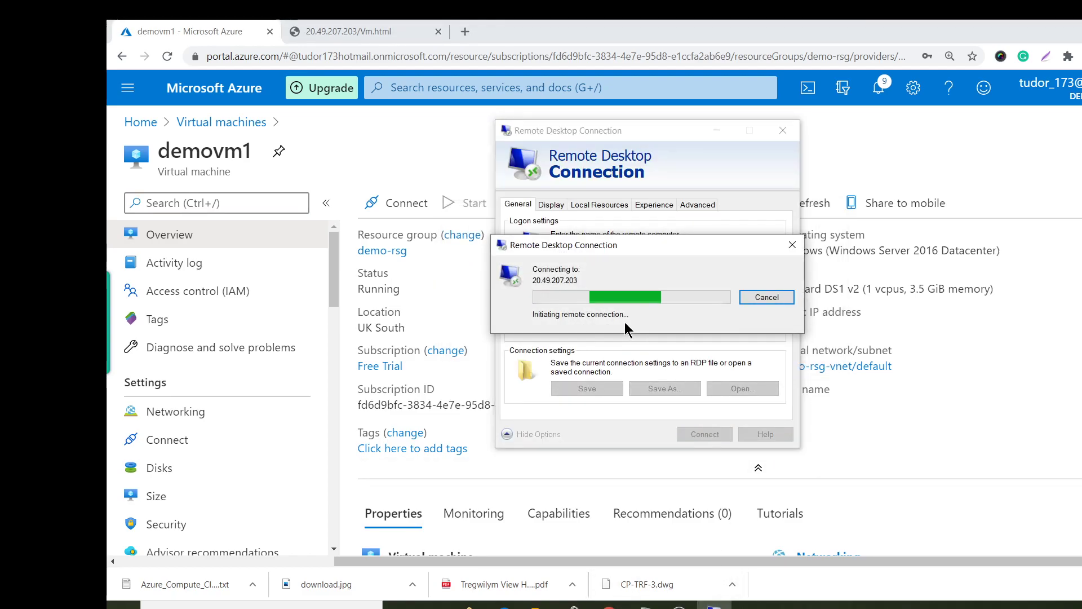
left_click(766, 298)
Close the Remote Desktop window and start a new entry under Public IP addresses.
left_click(783, 130)
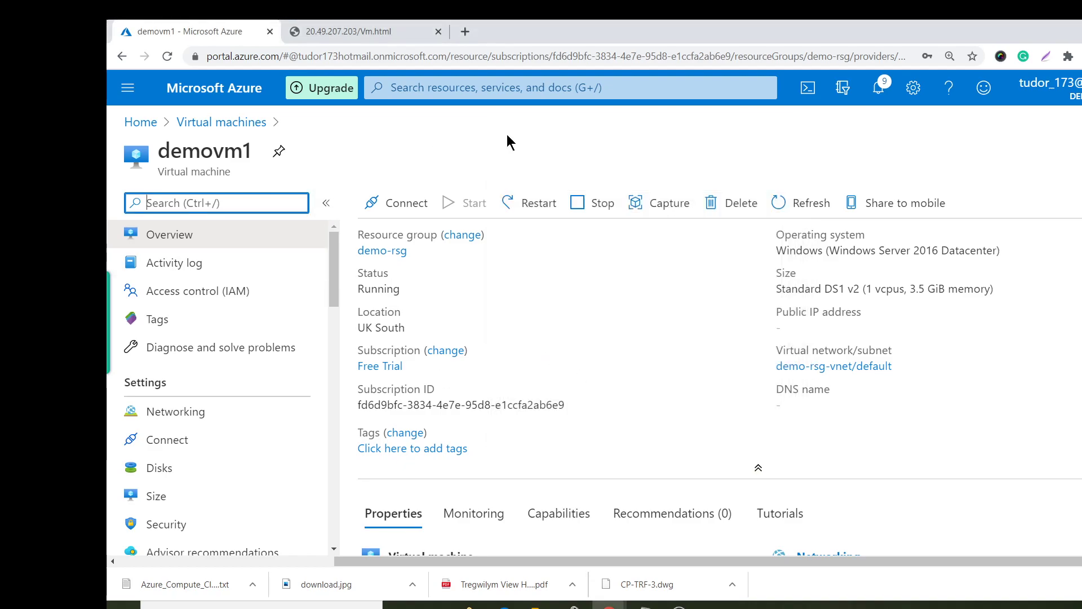
left_click(140, 121)
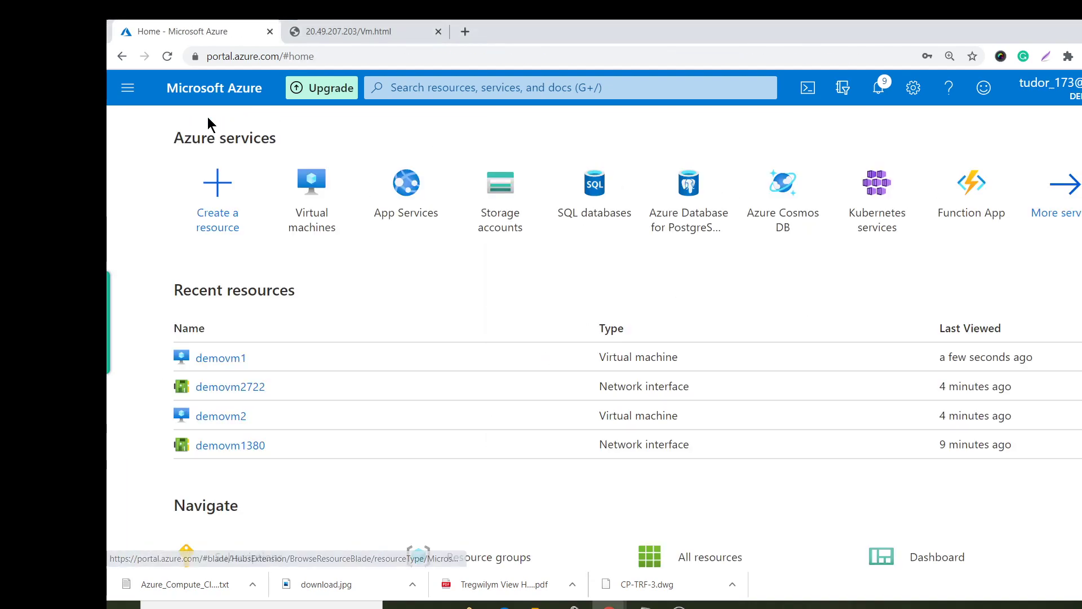
left_click(474, 89)
type("pub")
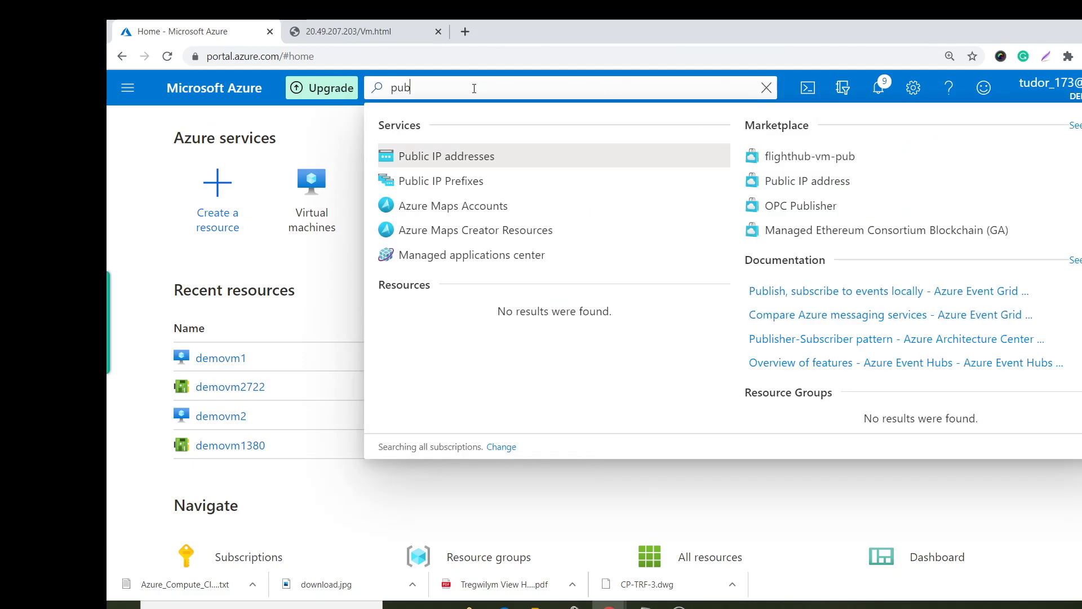
key("Return")
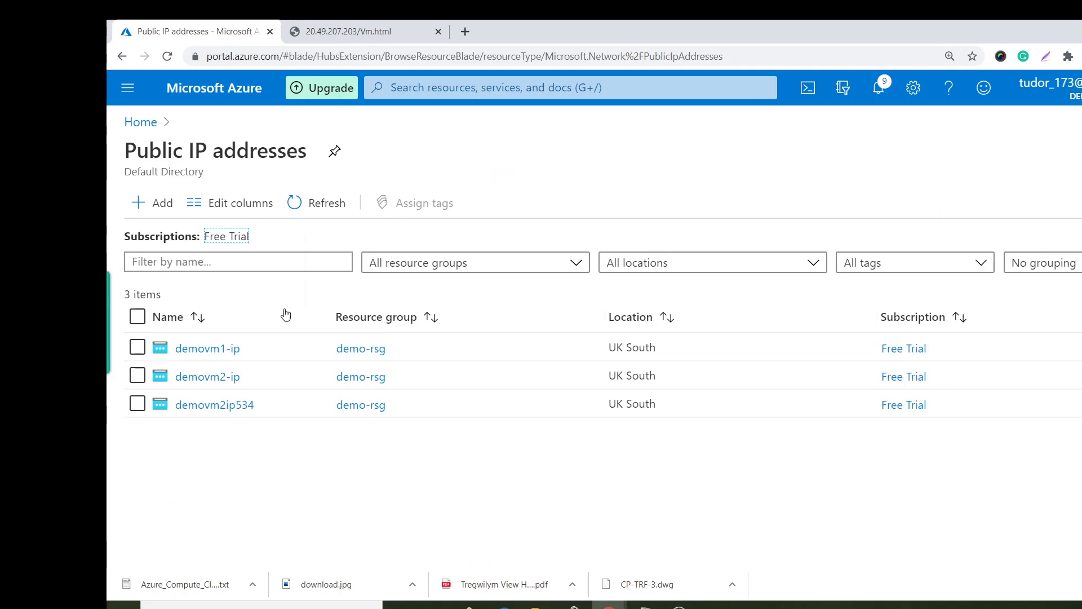
left_click(157, 207)
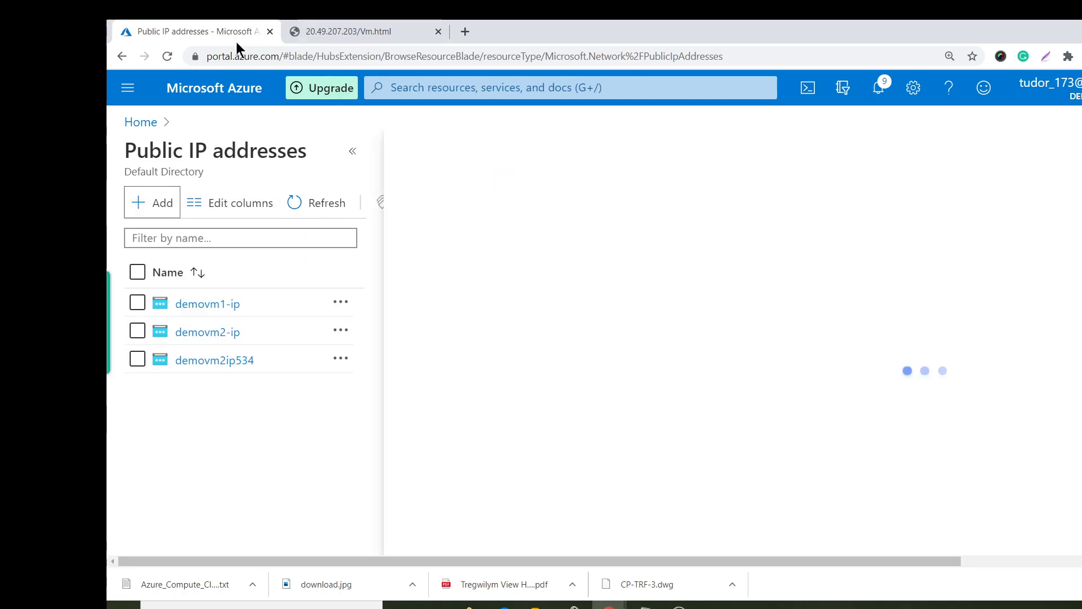
scroll(336, 224, "down", 1)
scroll(310, 236, "up", 1)
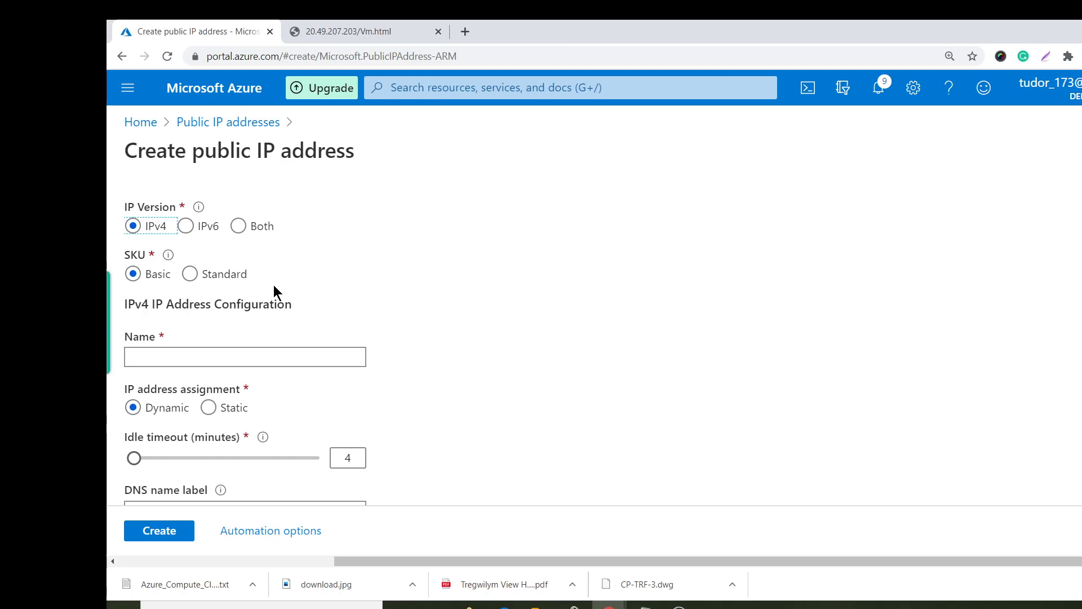
Choose Standard SKU and name the new public IP standardip.
left_click(197, 282)
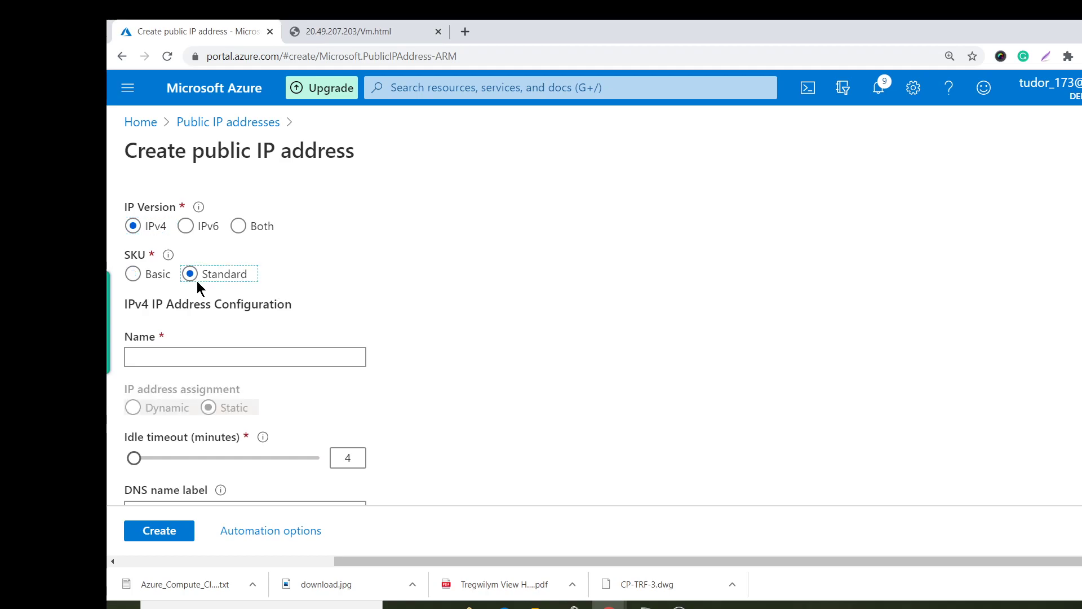
left_click(242, 358)
type("standardip")
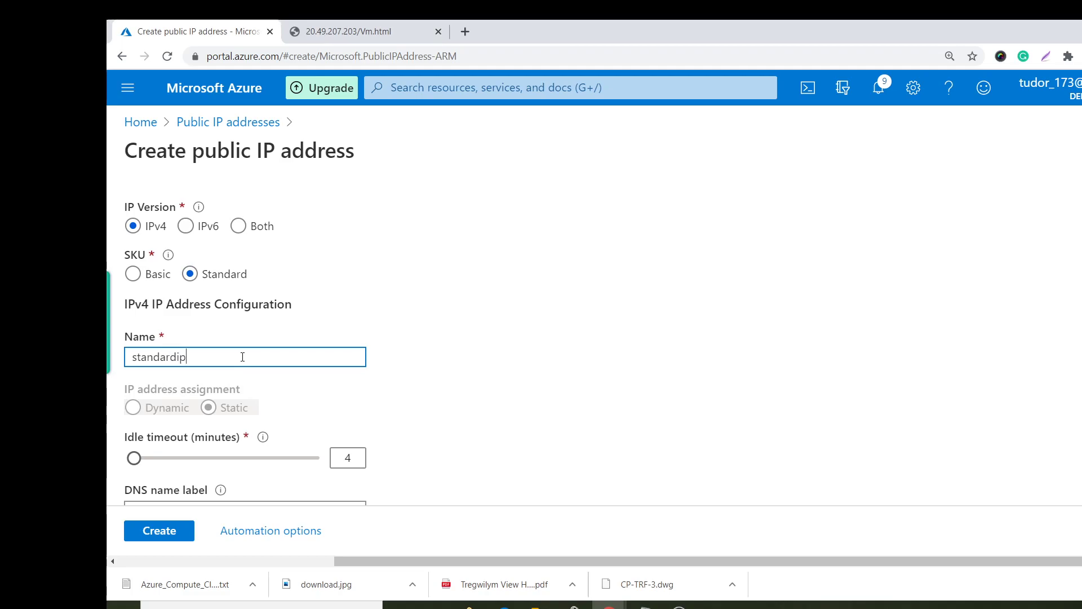
scroll(237, 357, "down", 3)
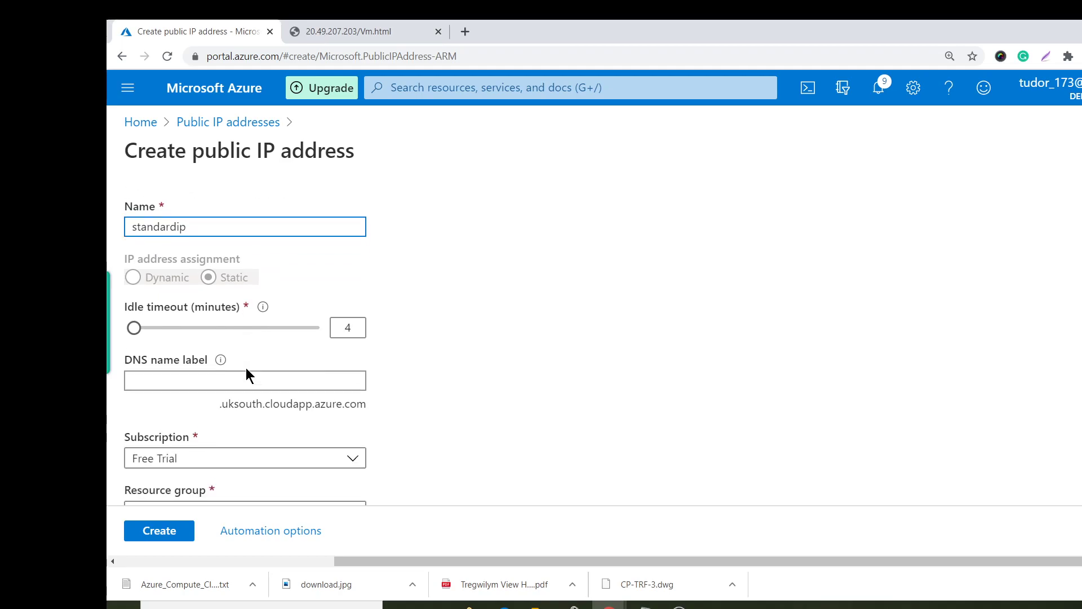
scroll(291, 372, "down", 1)
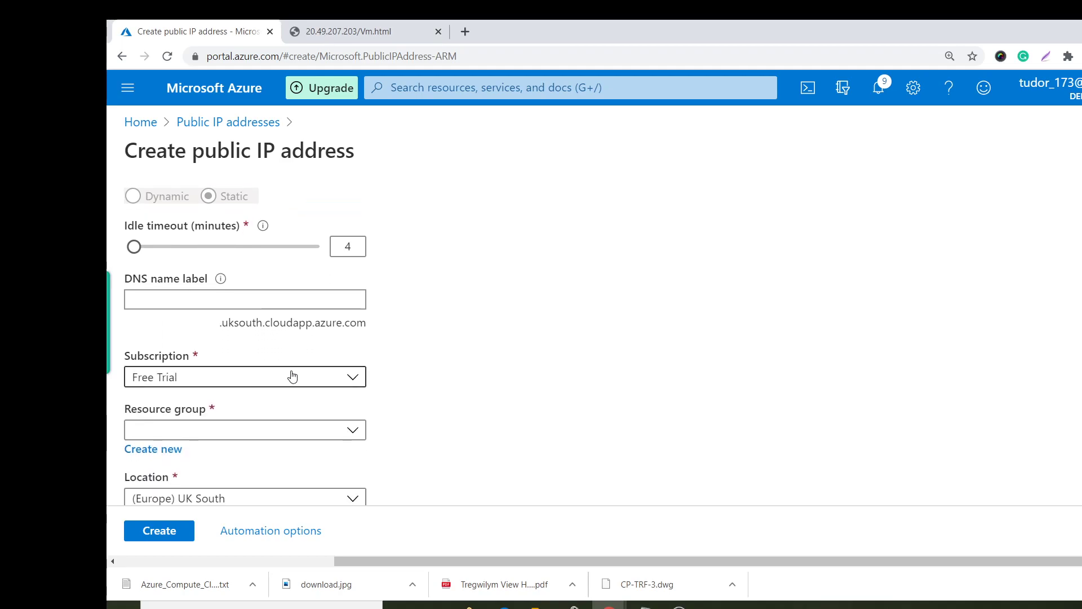
scroll(289, 374, "down", 1)
Place it in resource group demo-rsg, keep Zone-redundant, and create it.
left_click(268, 359)
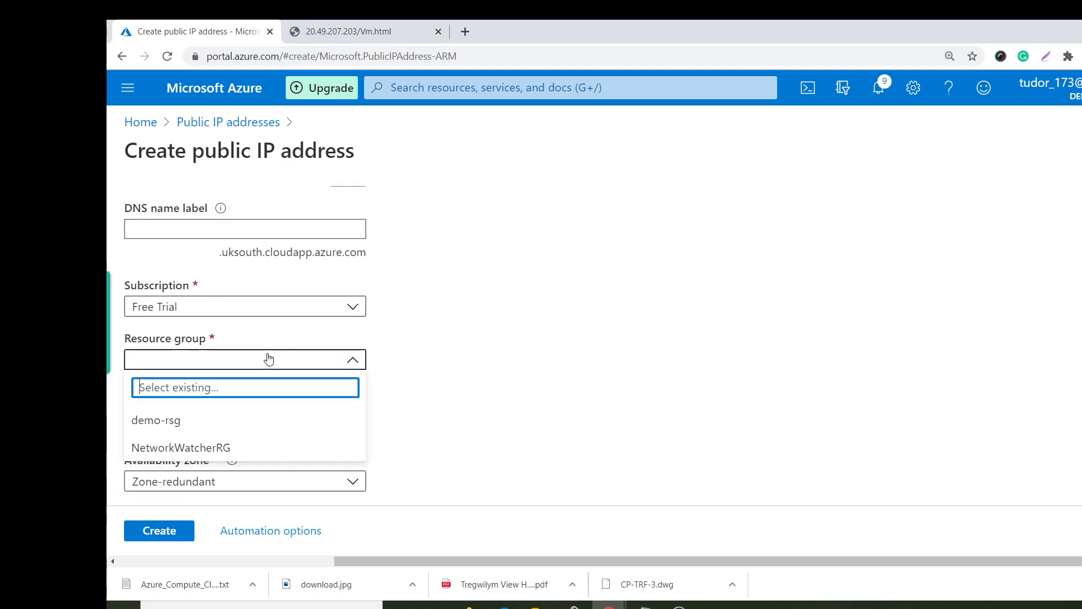
left_click(251, 421)
scroll(395, 389, "down", 1)
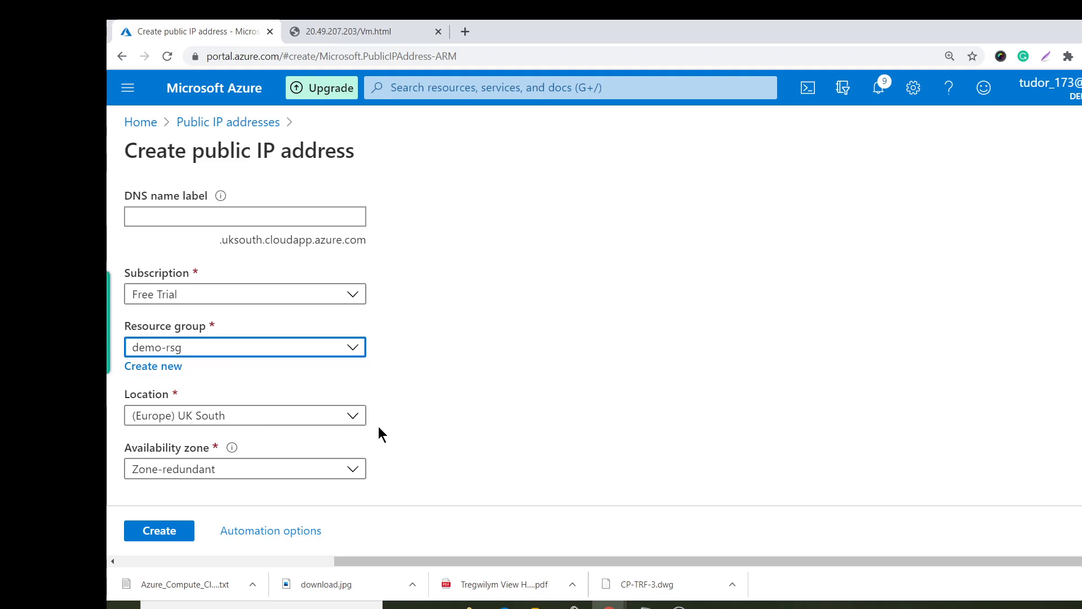
left_click(287, 471)
left_click(286, 471)
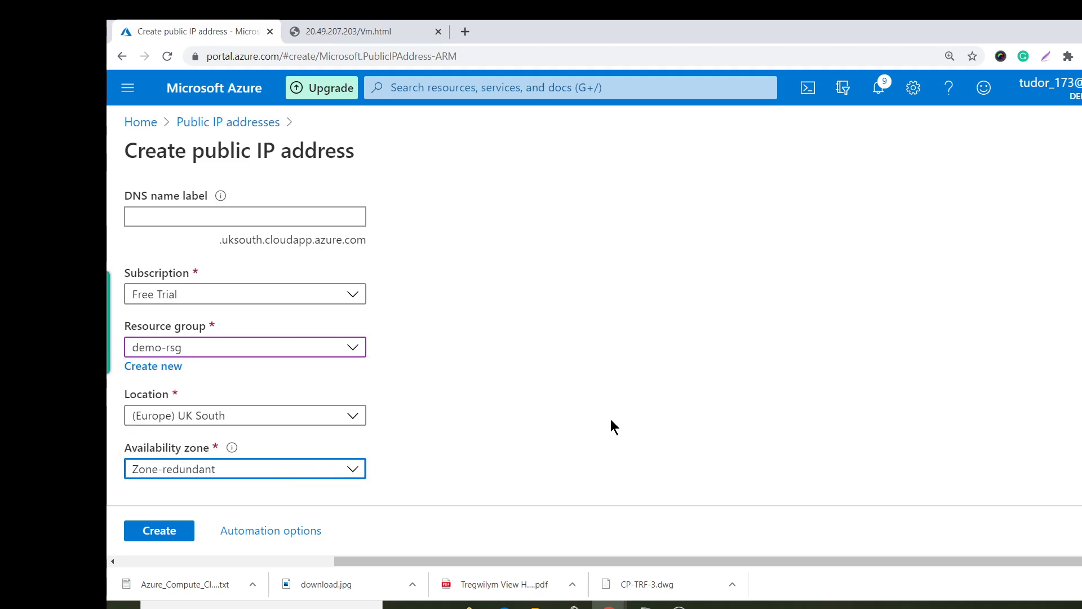
scroll(430, 406, "up", 5)
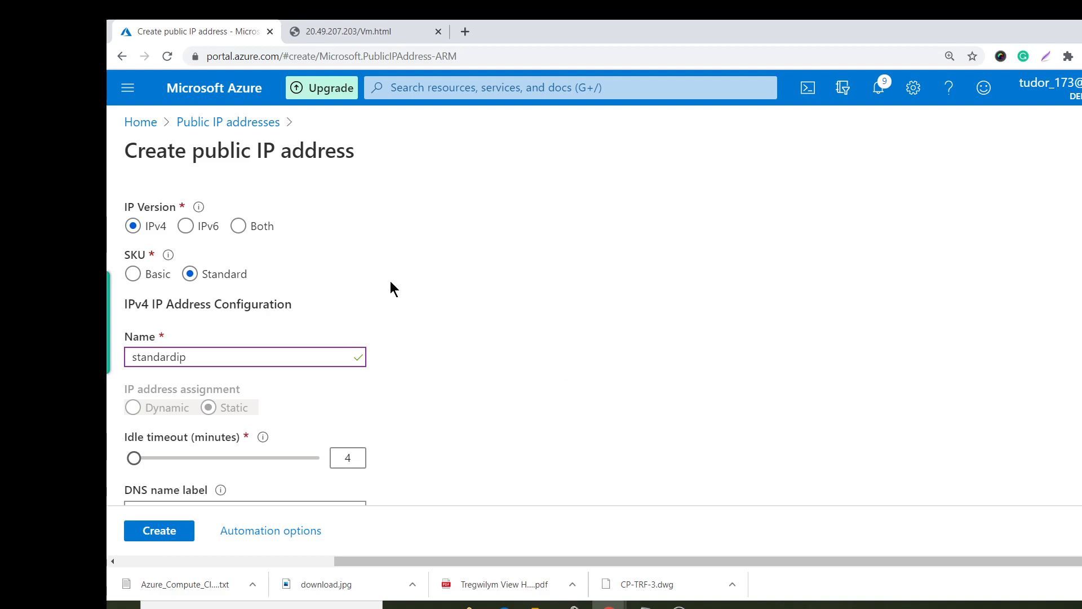
scroll(392, 404, "down", 5)
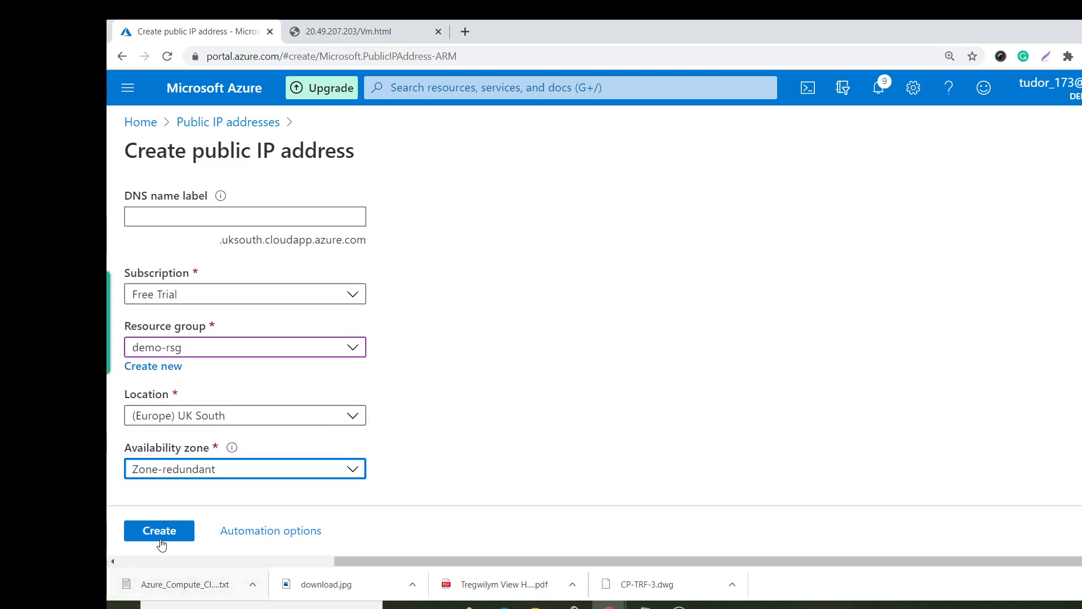
scroll(268, 465, "up", 5)
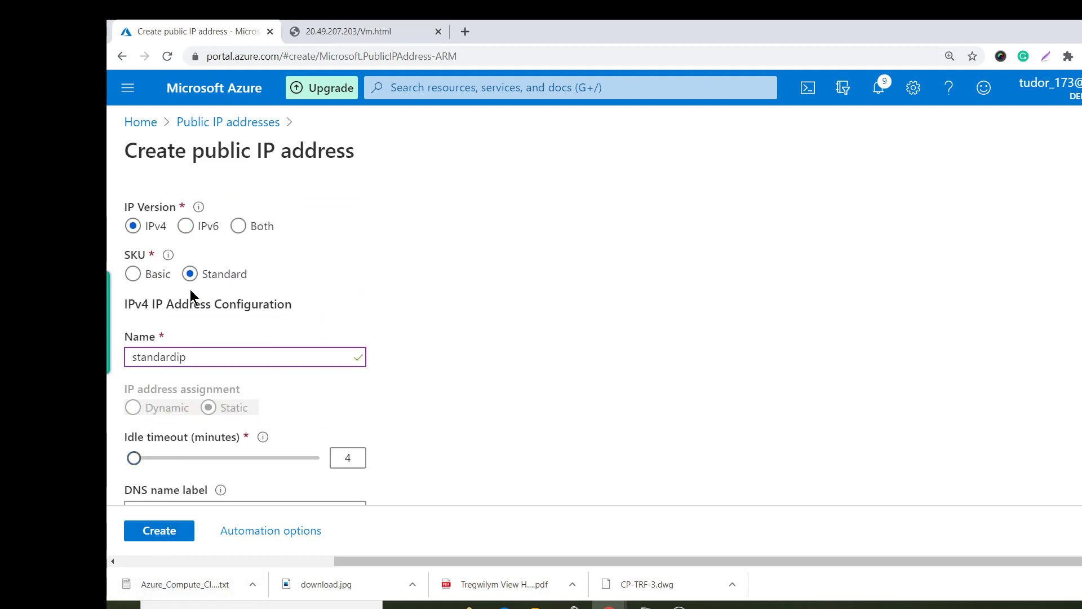
scroll(221, 343, "down", 1)
scroll(220, 344, "down", 2)
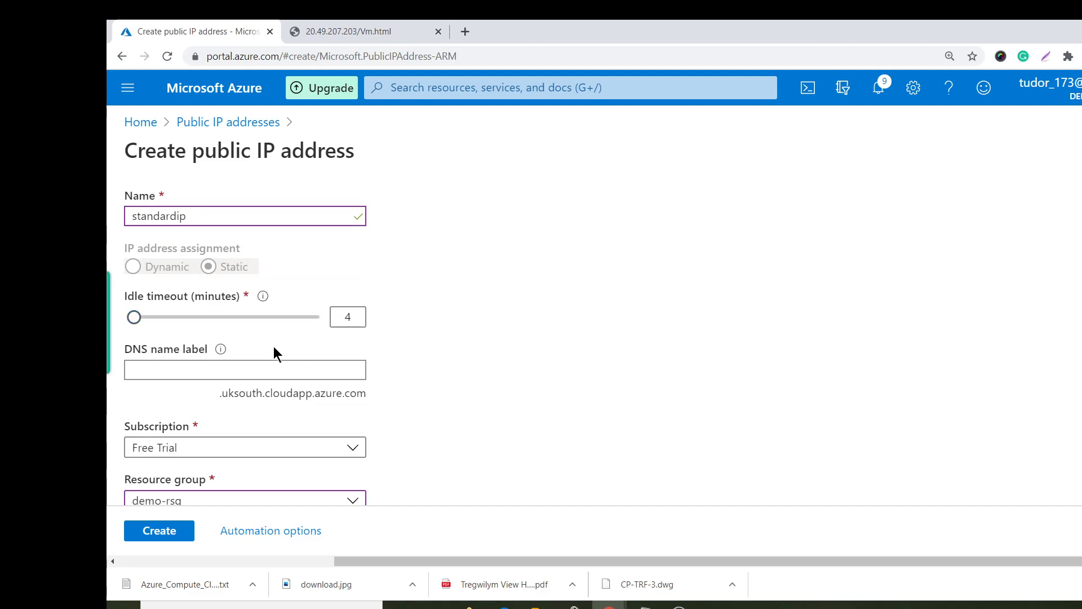
scroll(273, 346, "down", 2)
scroll(200, 479, "down", 1)
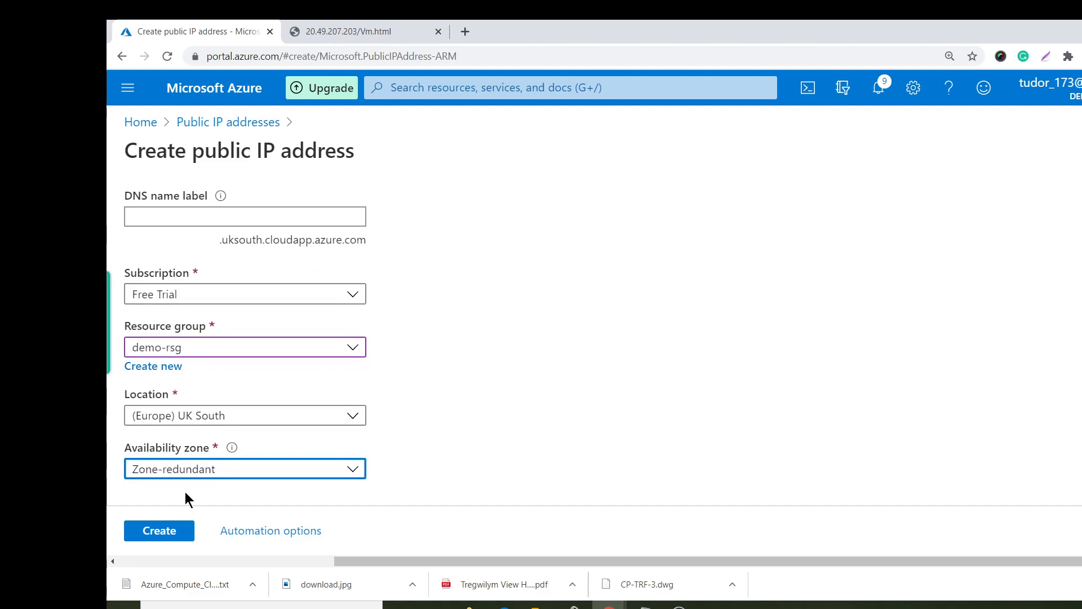
left_click(173, 540)
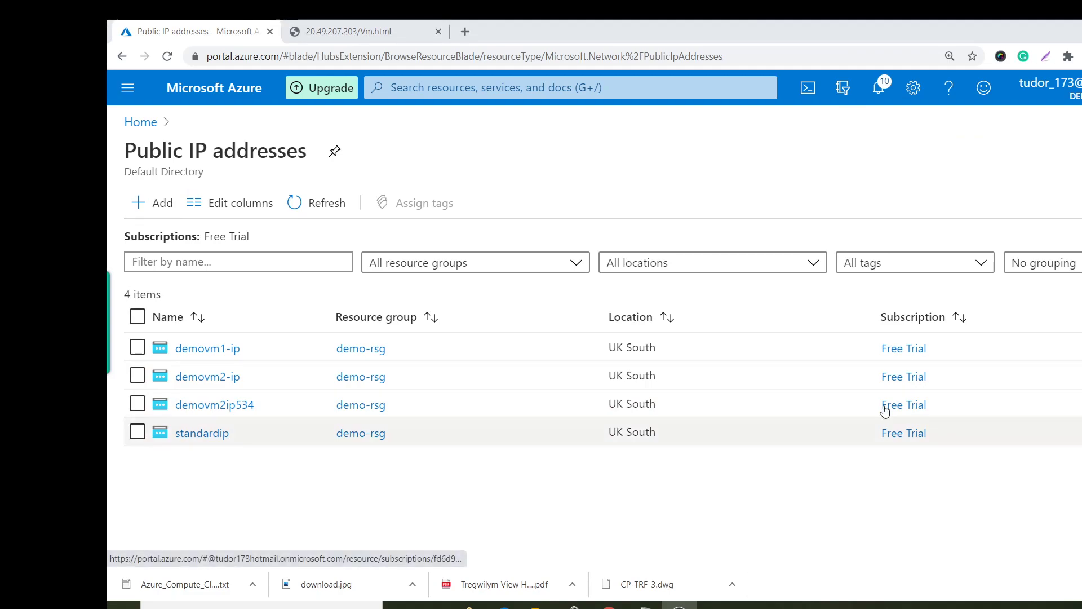
Start a new load balancer from Load balancers in resource group demo-rsg.
left_click(607, 90)
type("loa")
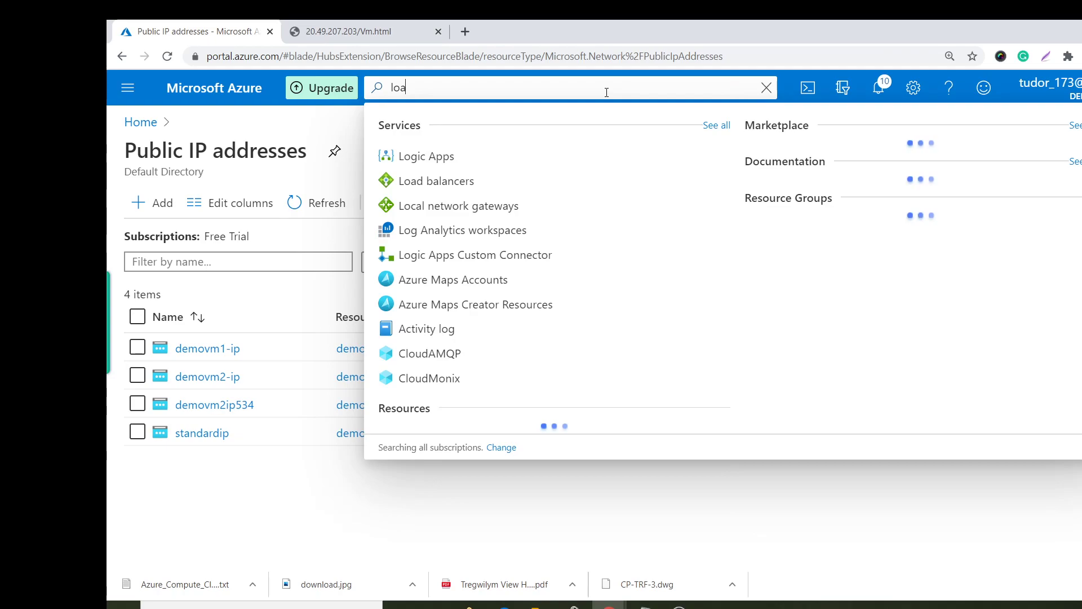
key("Return")
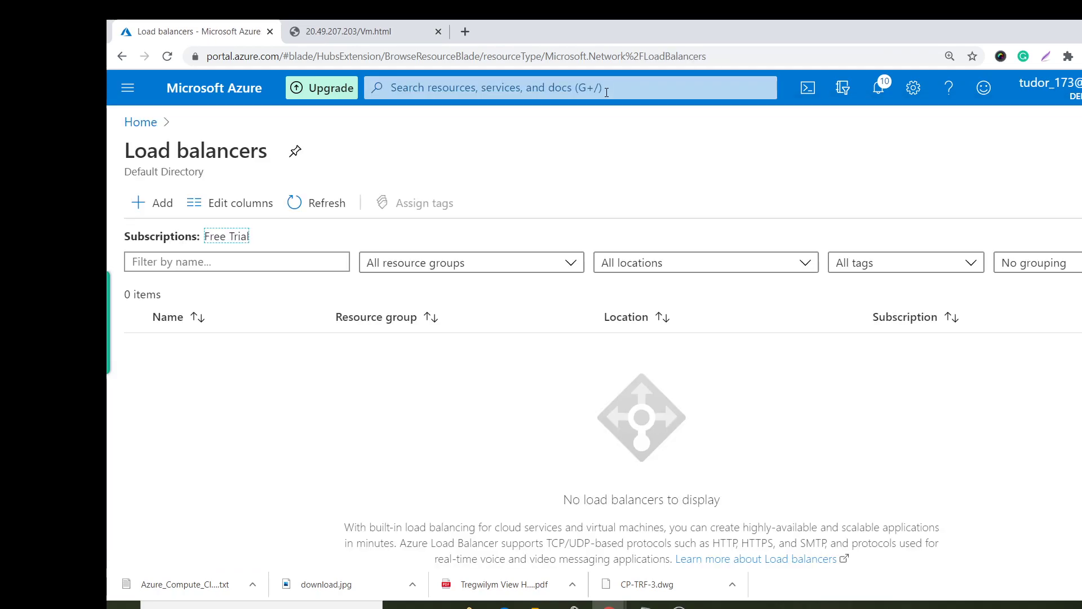
left_click(175, 204)
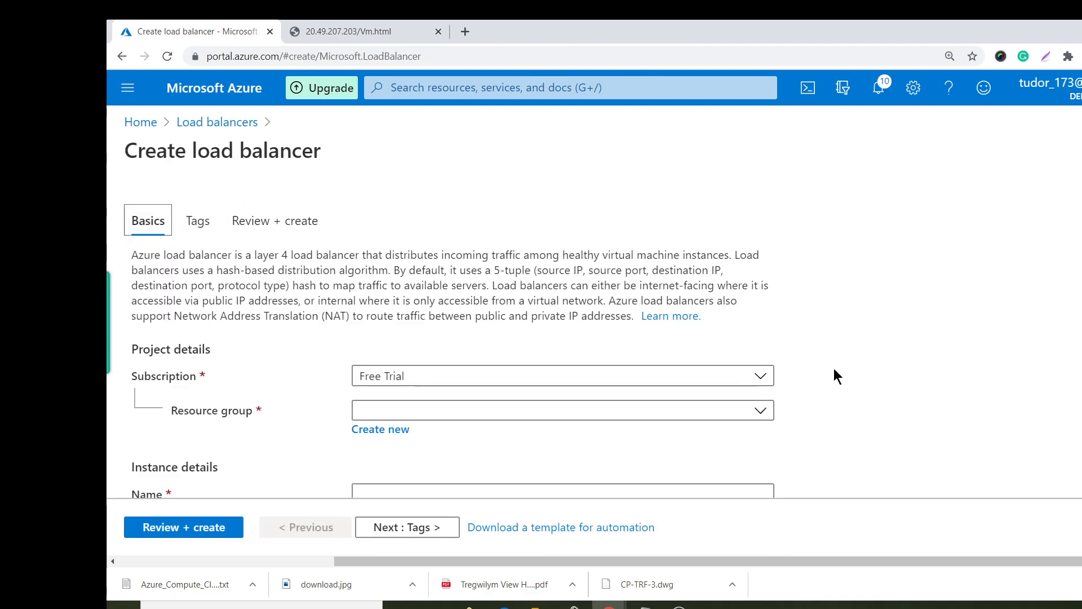
left_click(652, 403)
left_click(531, 470)
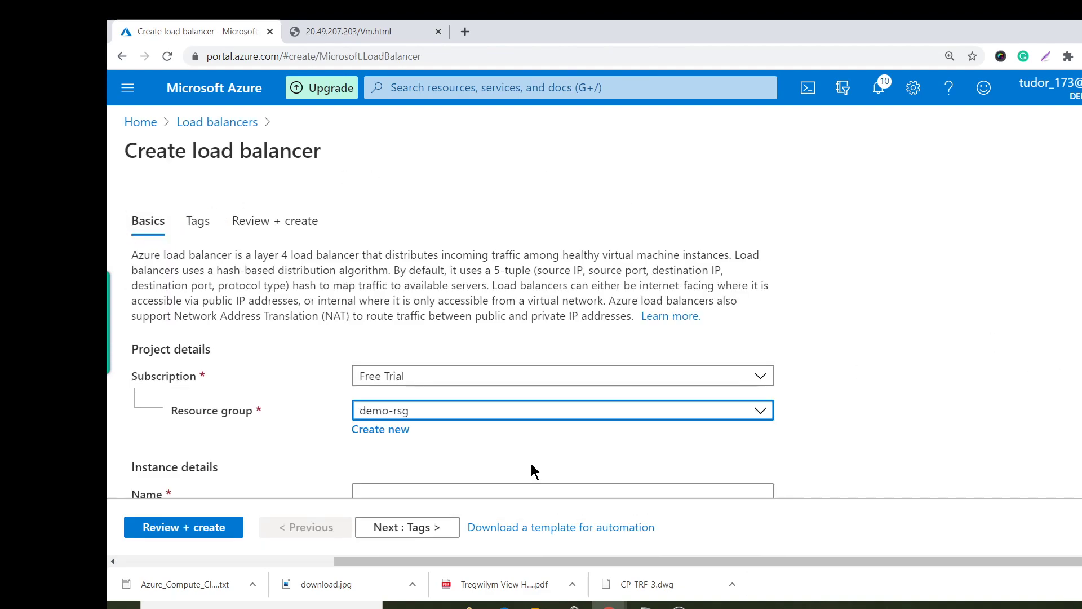
scroll(656, 353, "down", 1)
scroll(656, 353, "down", 2)
Name it standardloadbalancer, choose Standard SKU, reuse public IP standardip, and proceed to Tags.
left_click(487, 291)
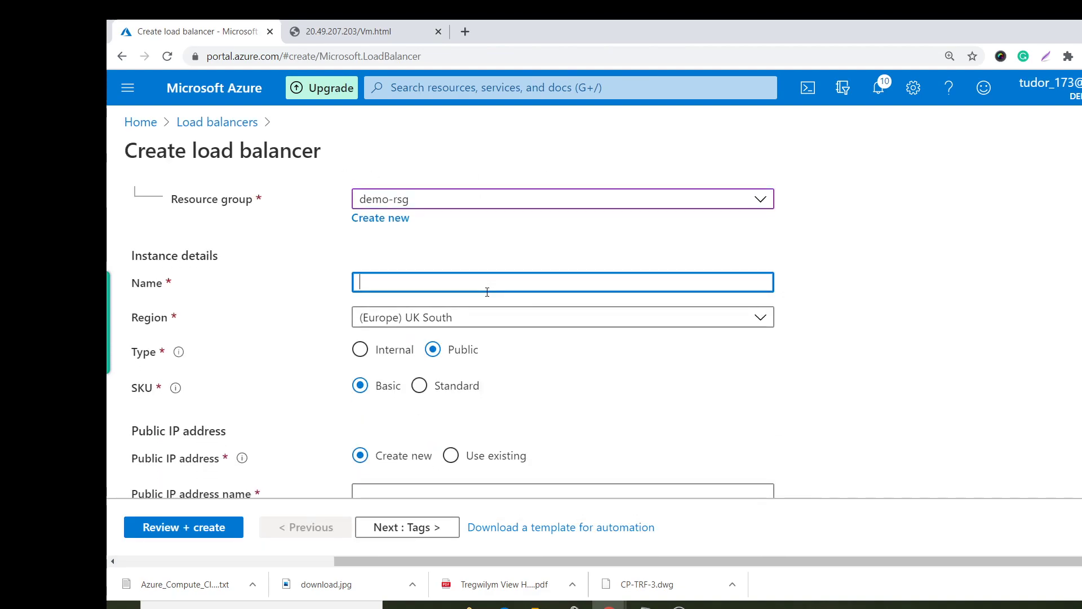
type("standardloadbalancer")
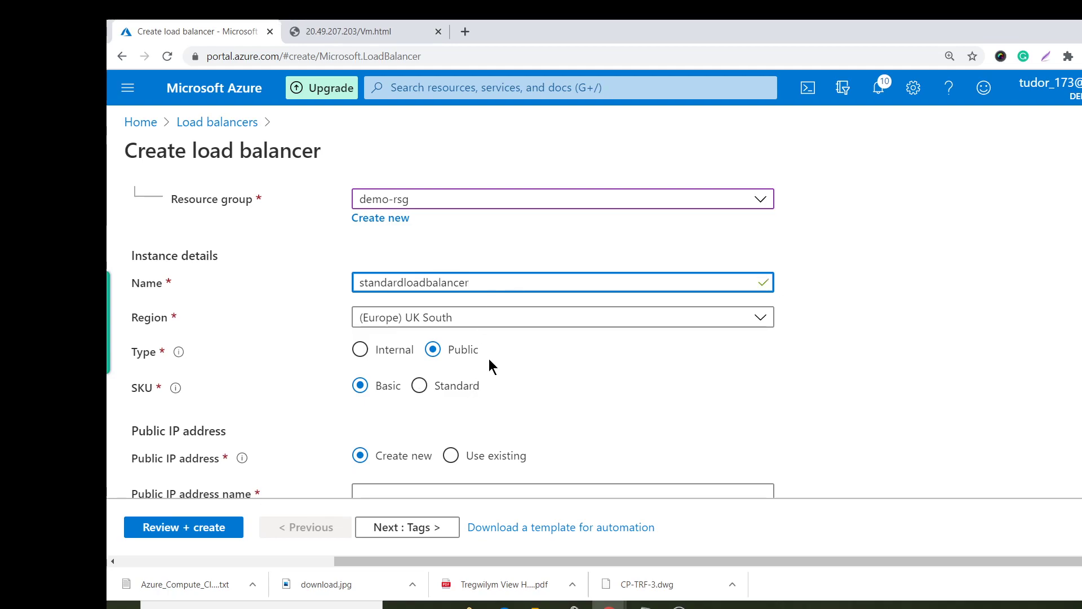
scroll(487, 365, "down", 1)
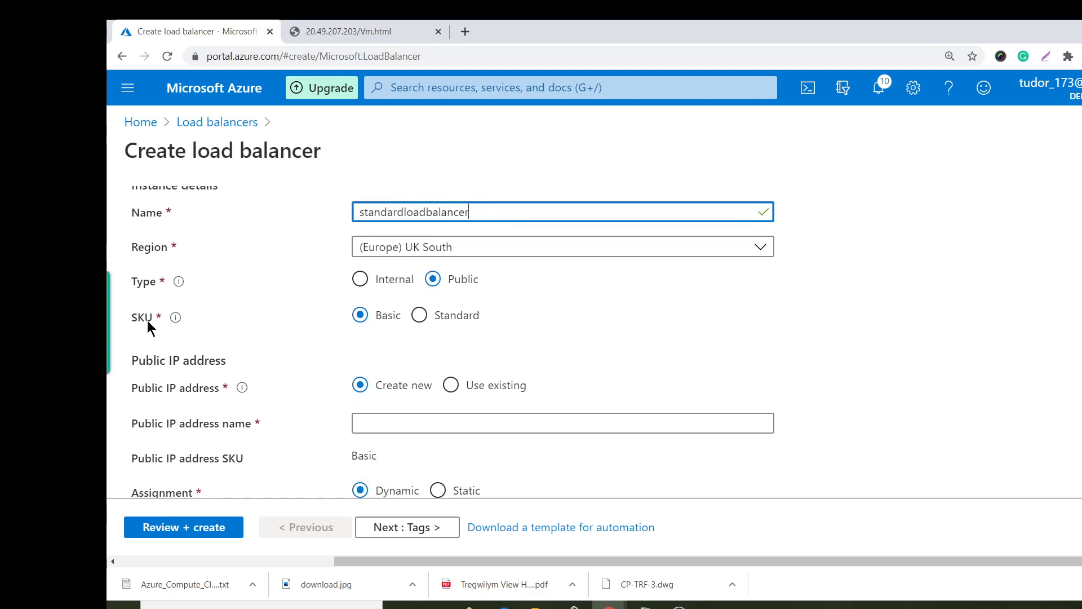
left_click(427, 319)
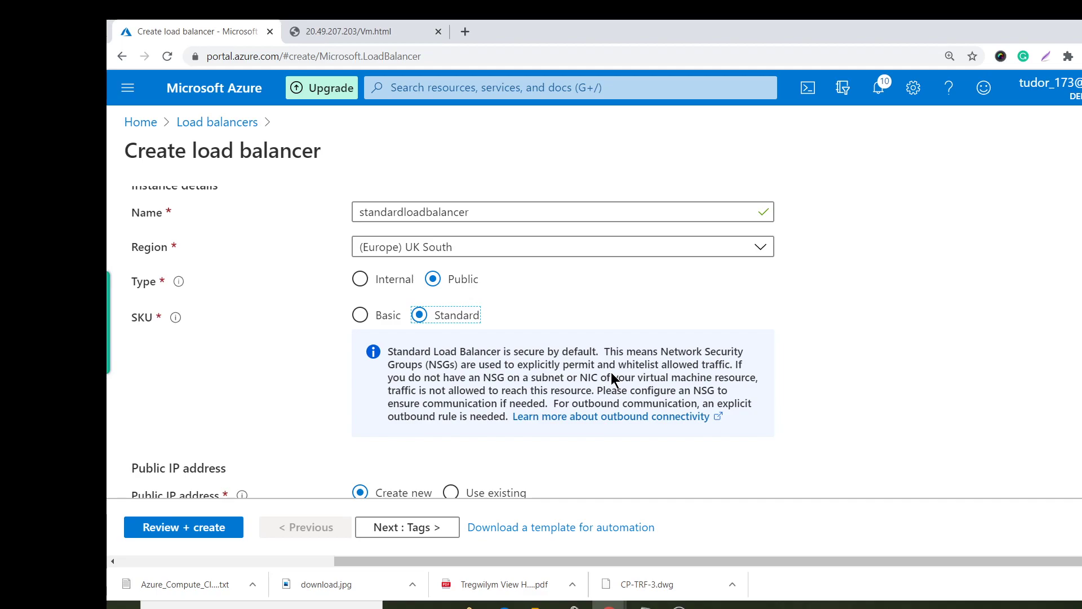
scroll(559, 310, "down", 3)
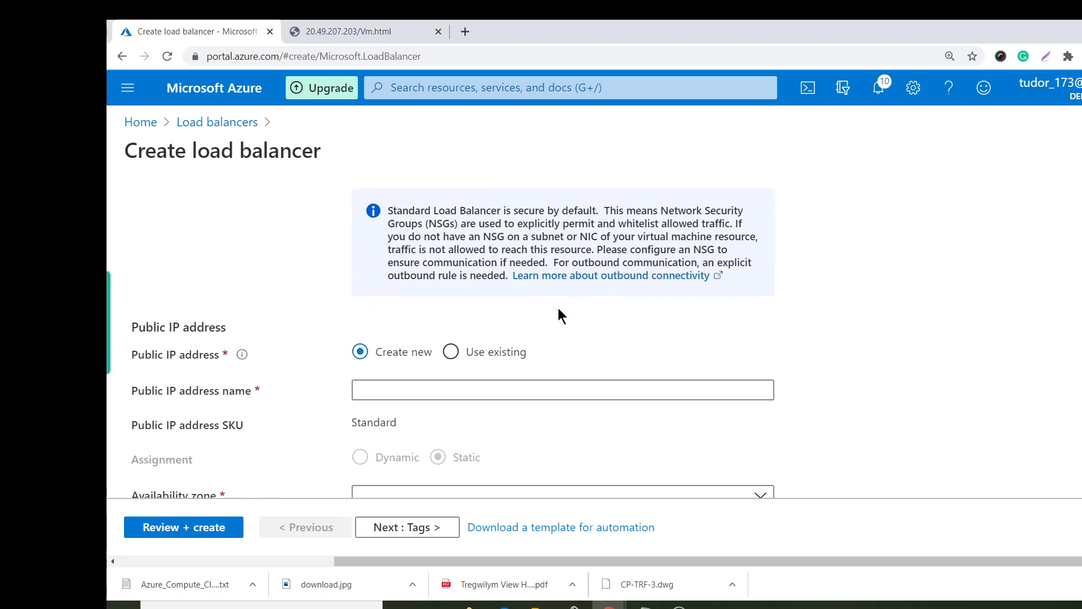
left_click(476, 353)
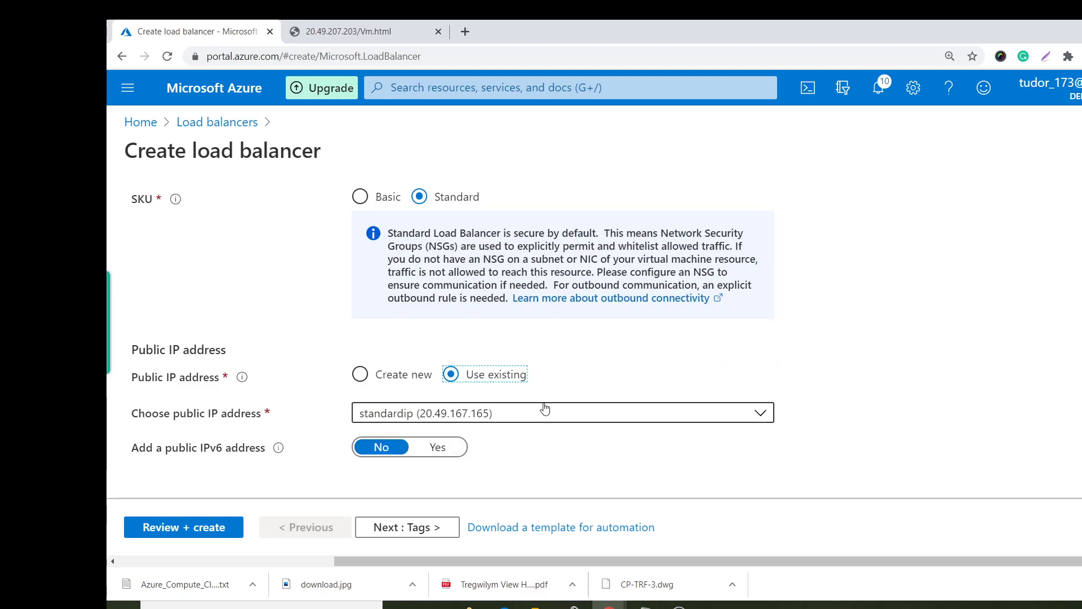
scroll(471, 346, "up", 10)
scroll(470, 341, "down", 10)
left_click(366, 529)
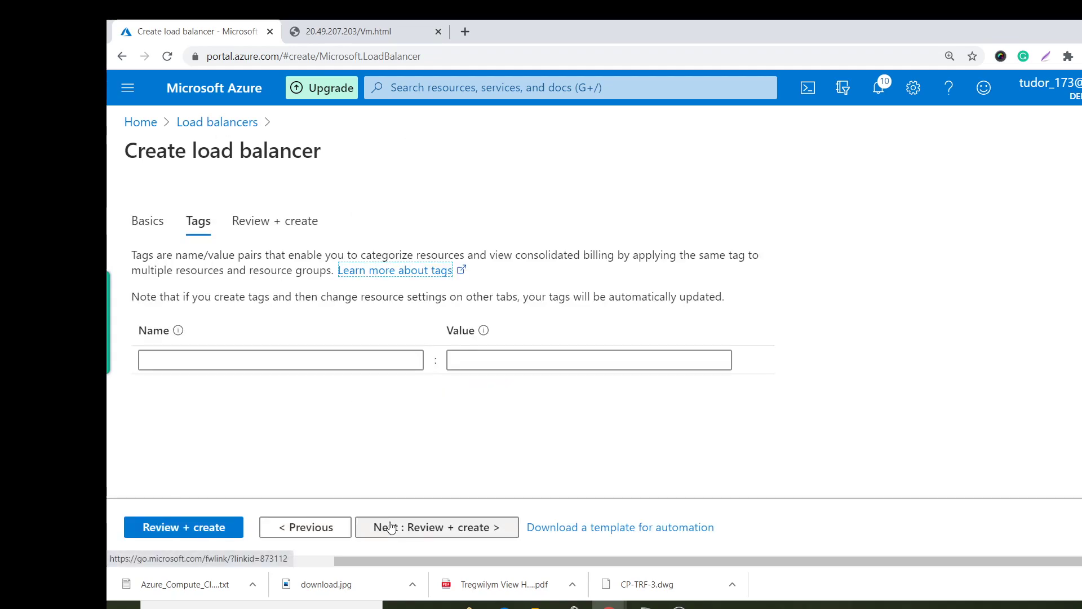
Review and create standardloadbalancer, returning Home once it is deployed.
left_click(395, 529)
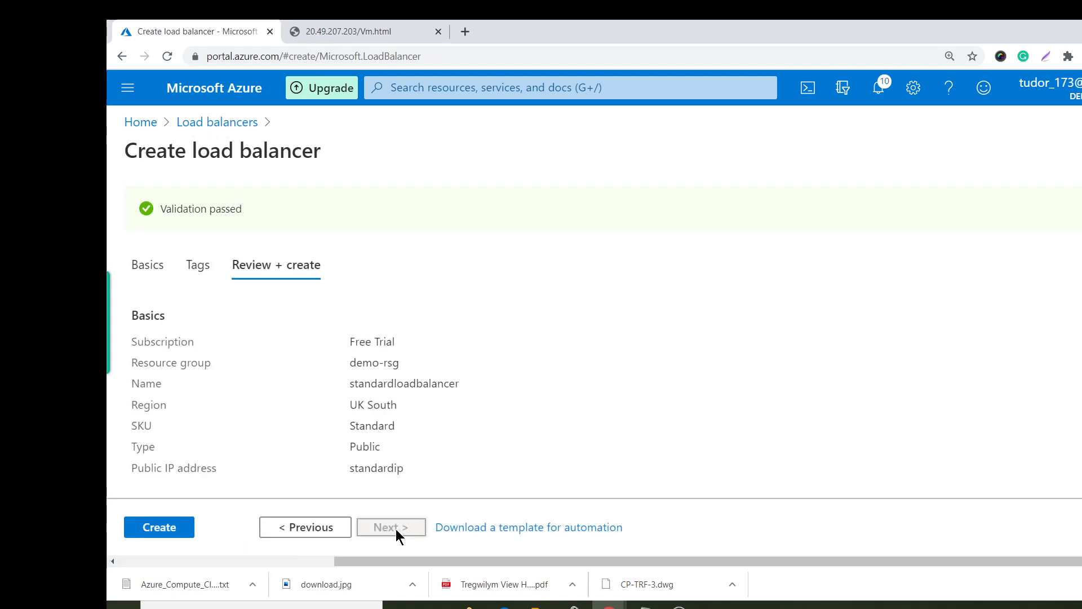
left_click(160, 527)
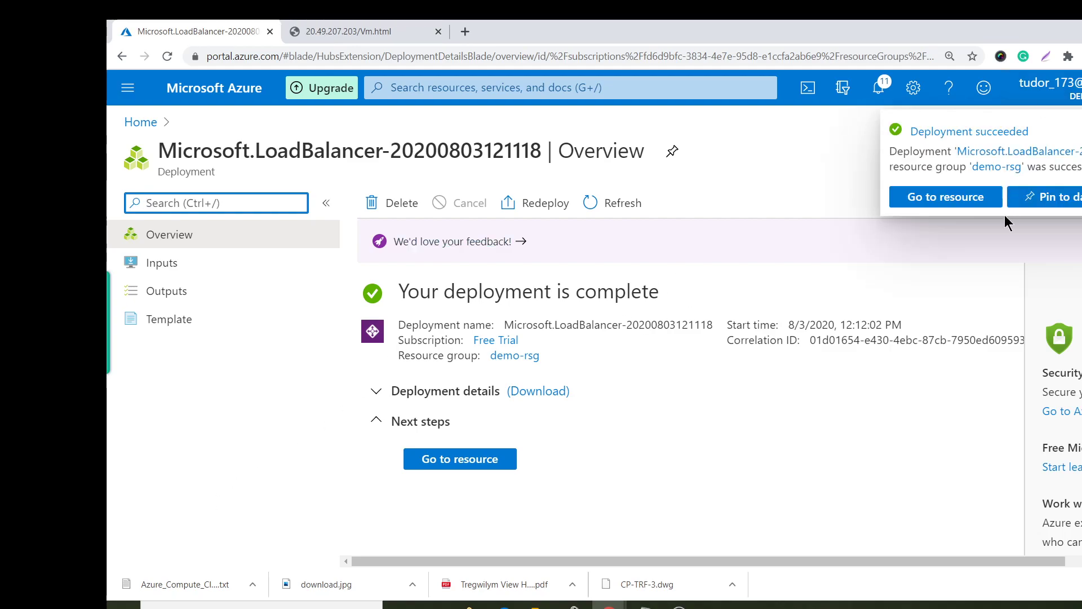
left_click(141, 121)
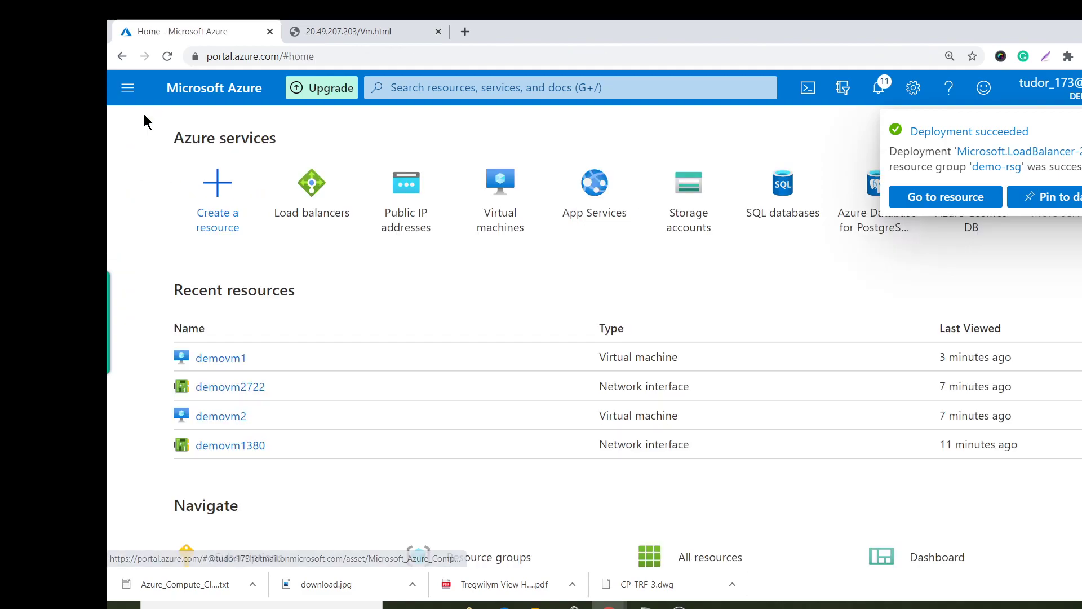
Check demovm1's details, then open the Load balancers list.
left_click(483, 171)
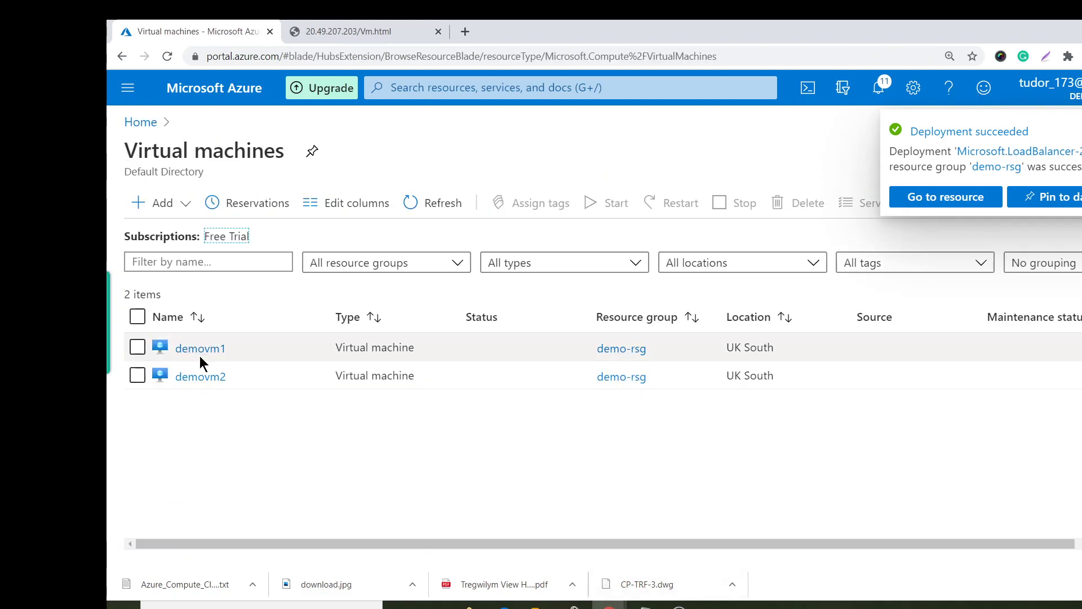
left_click(201, 357)
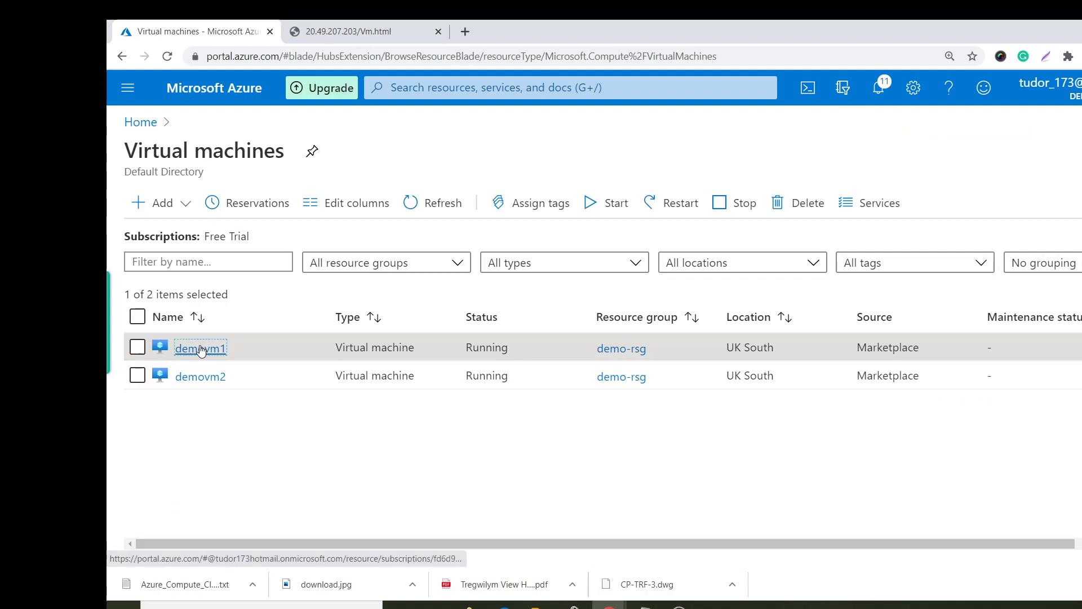
left_click(192, 348)
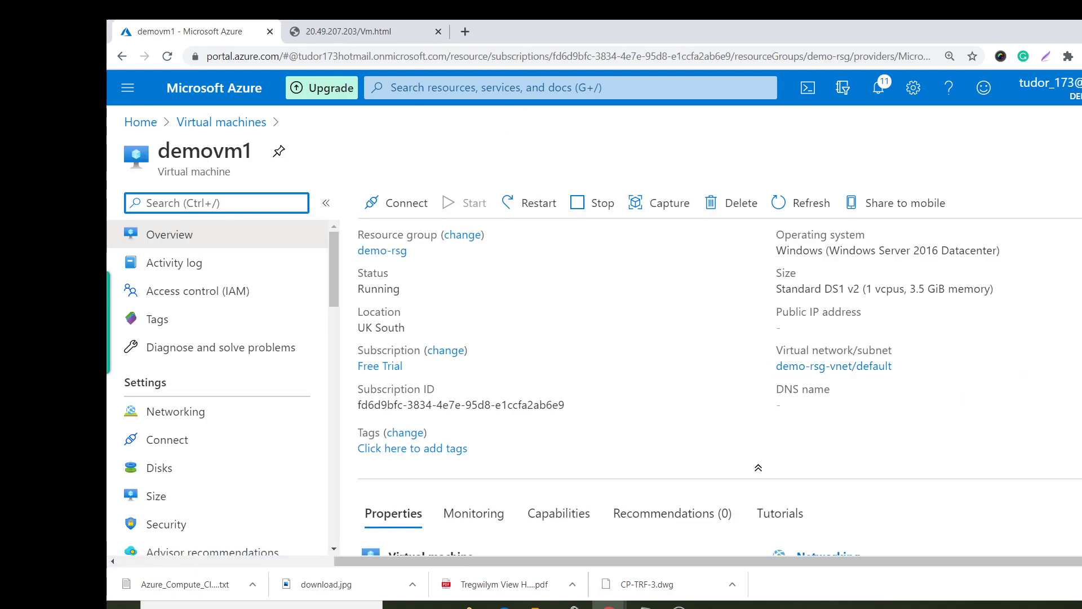
left_click(141, 122)
left_click(406, 192)
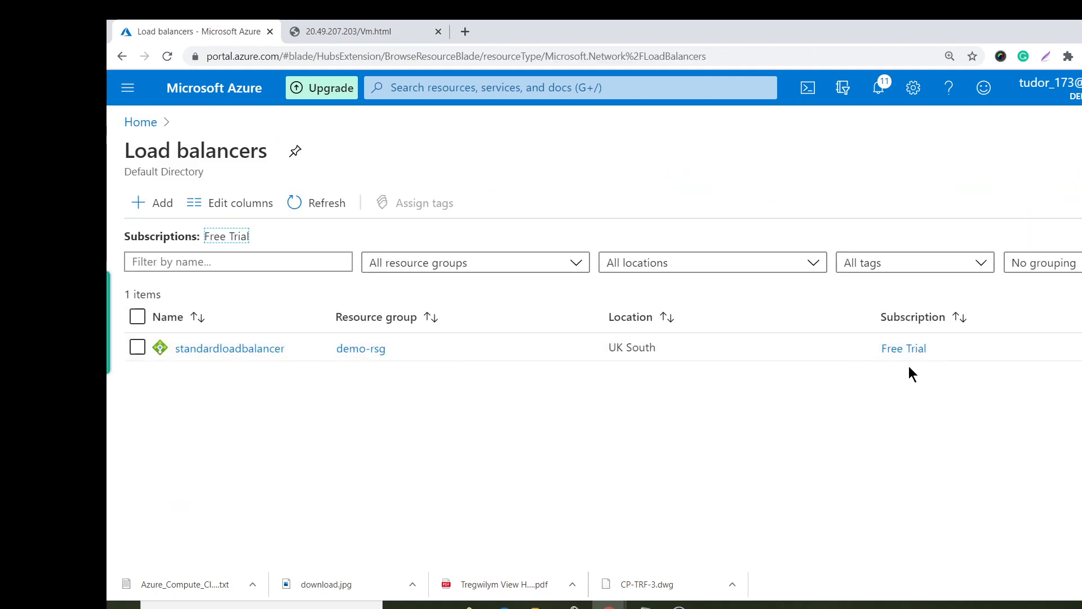
Open standardloadbalancer and view its frontend IP LoadBalancerFrontEnd at 20.49.167.165 with 0 rules.
left_click(208, 350)
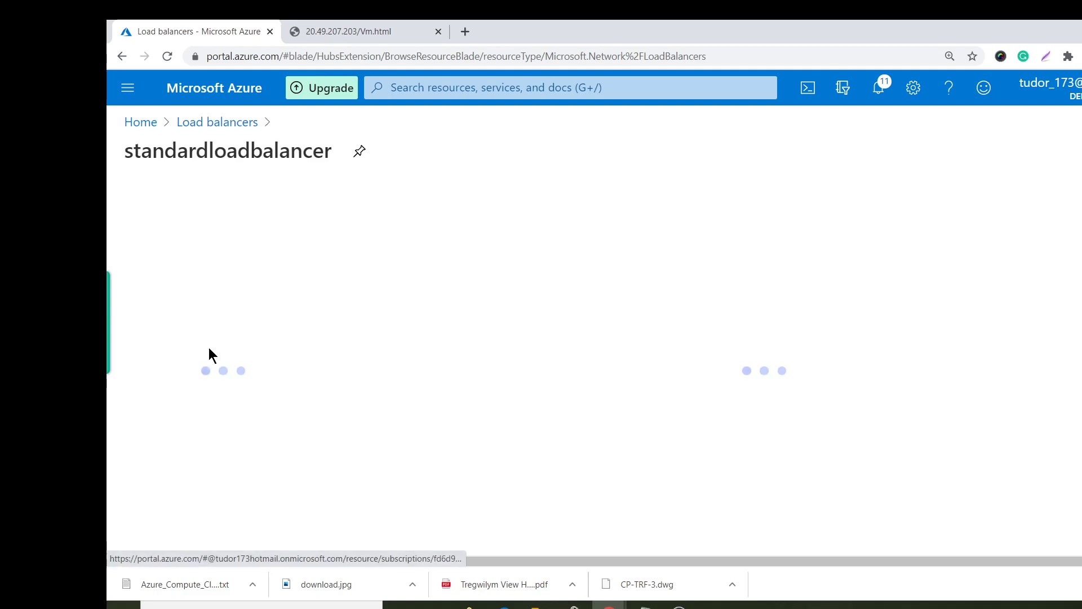
scroll(541, 294, "down", 2)
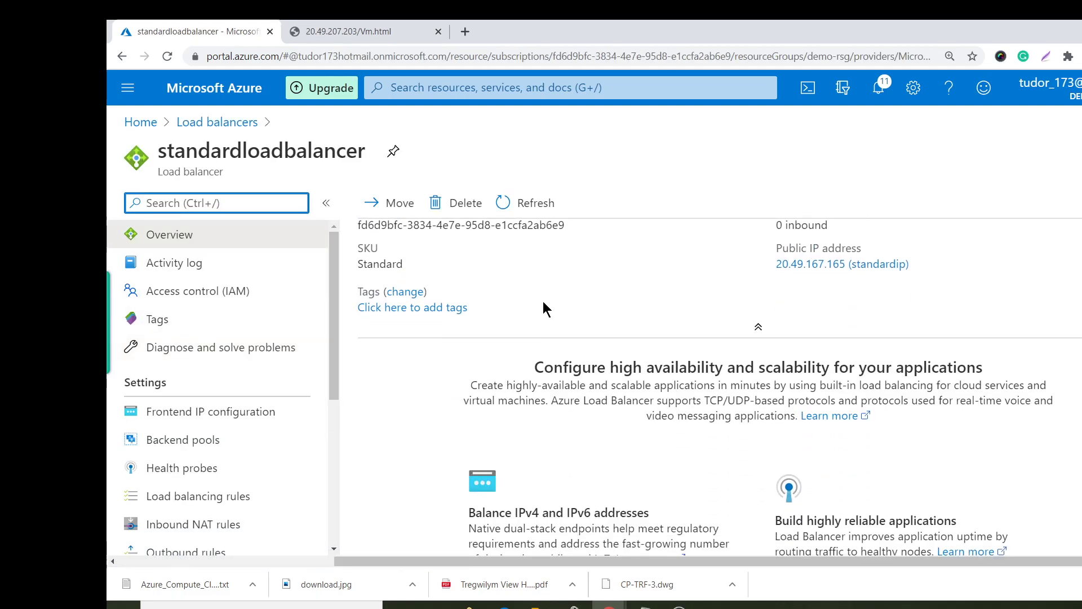
scroll(526, 379, "up", 2)
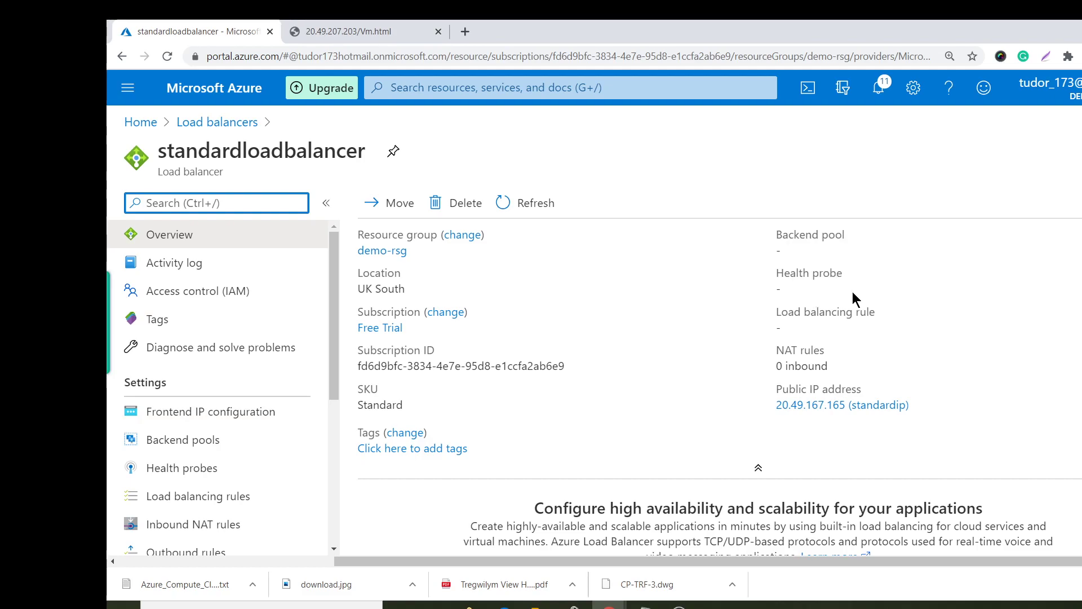
left_click(217, 411)
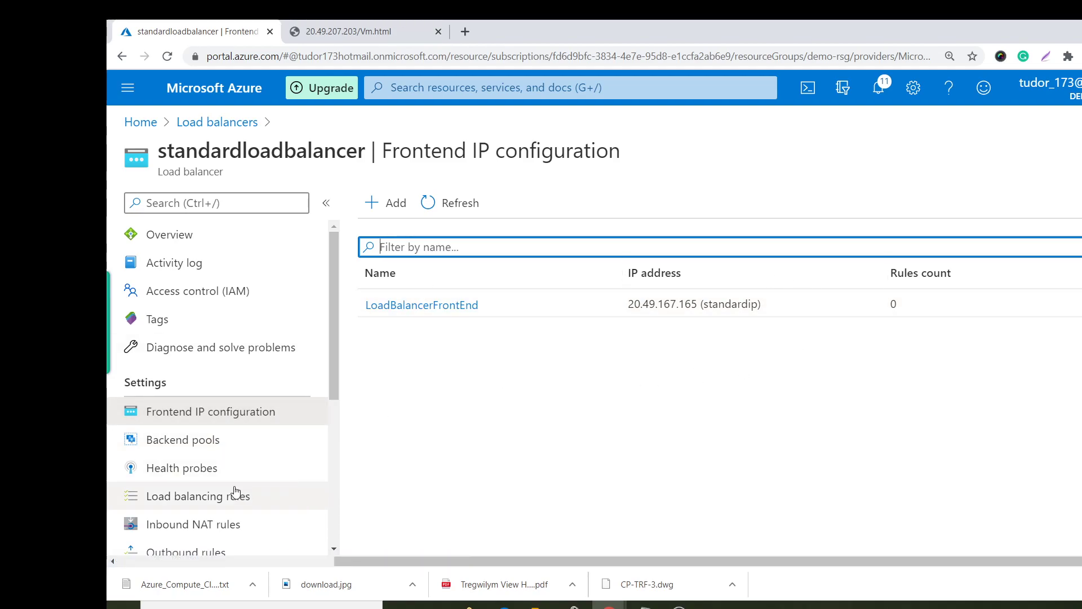
left_click(189, 445)
Start a backend pool named poolA on demo-rsg-vnet, then abandon it for the Load balancers list.
left_click(389, 203)
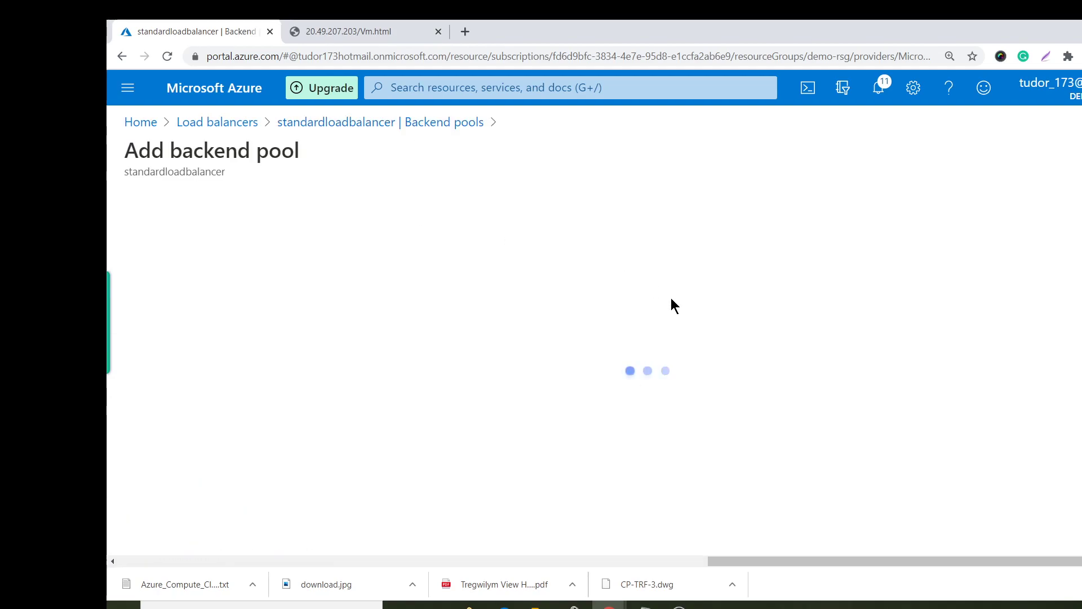
type("poola")
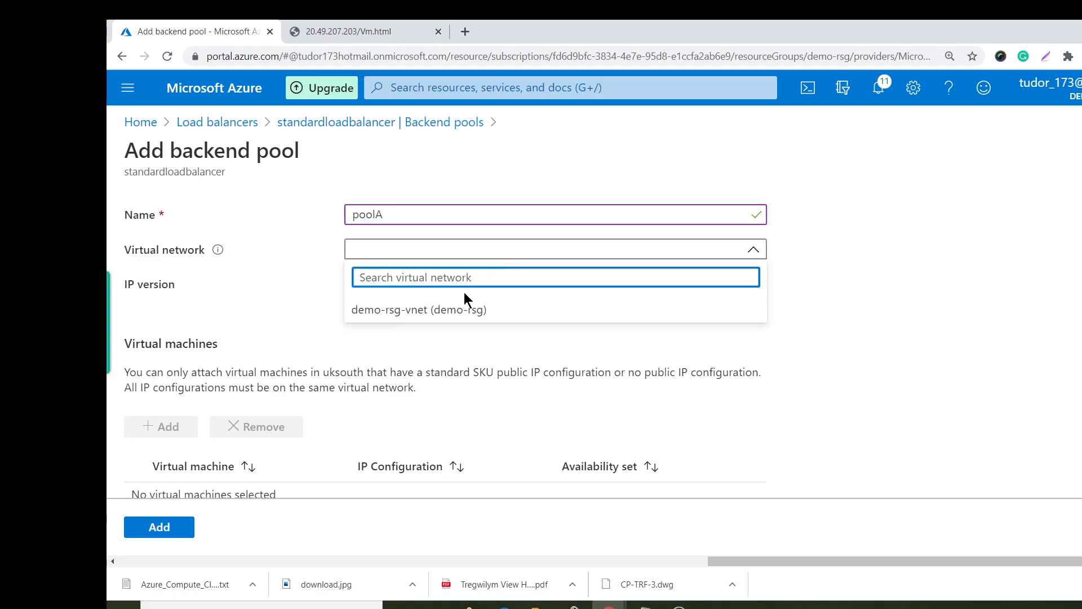
left_click(462, 307)
scroll(380, 380, "down", 3)
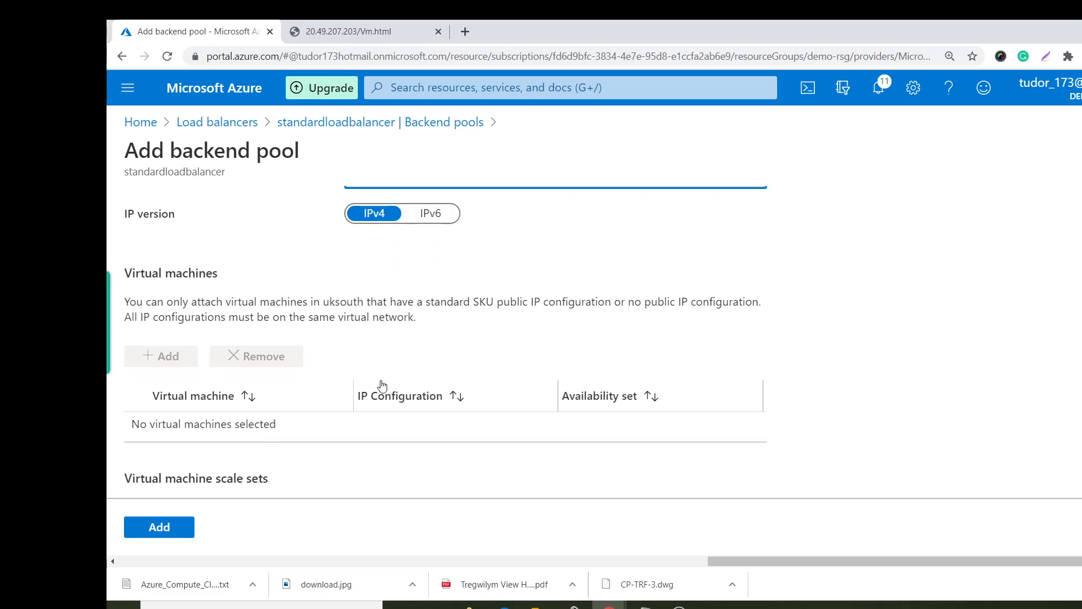
scroll(318, 355, "up", 3)
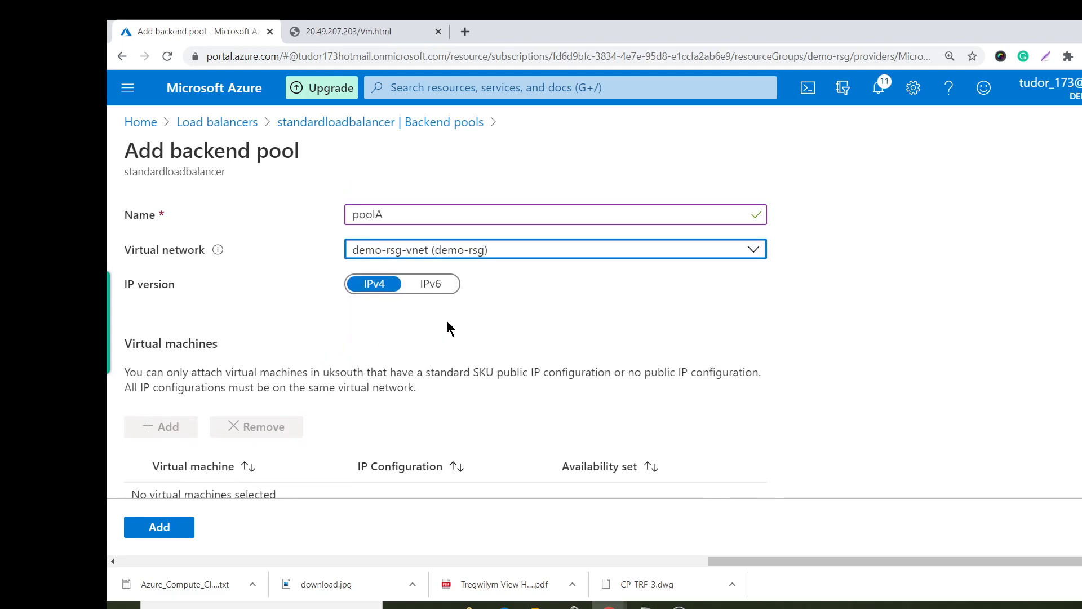
scroll(565, 292, "down", 3)
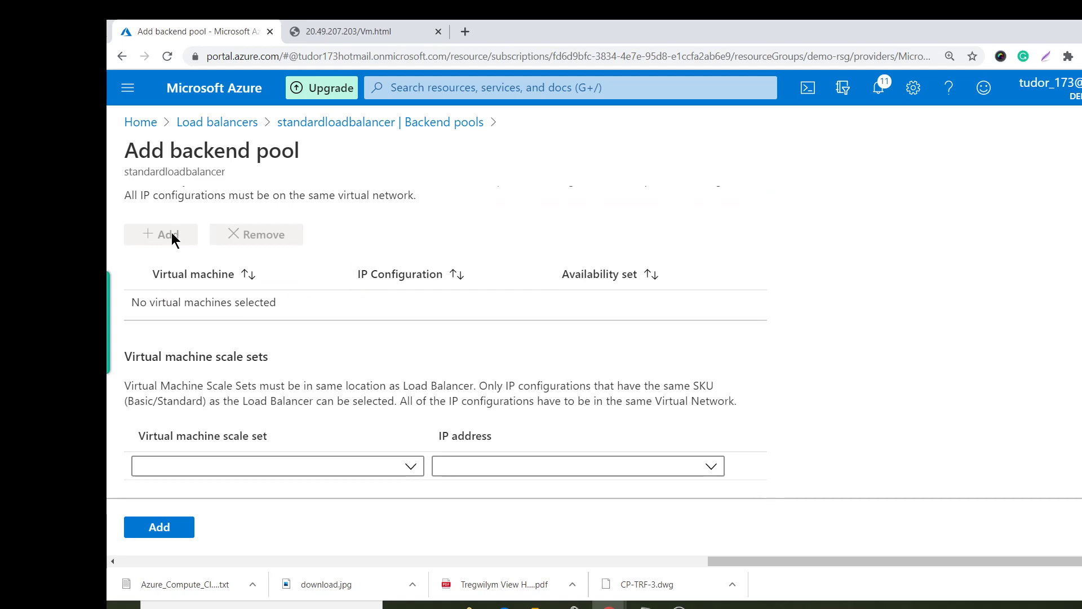
scroll(454, 333, "up", 3)
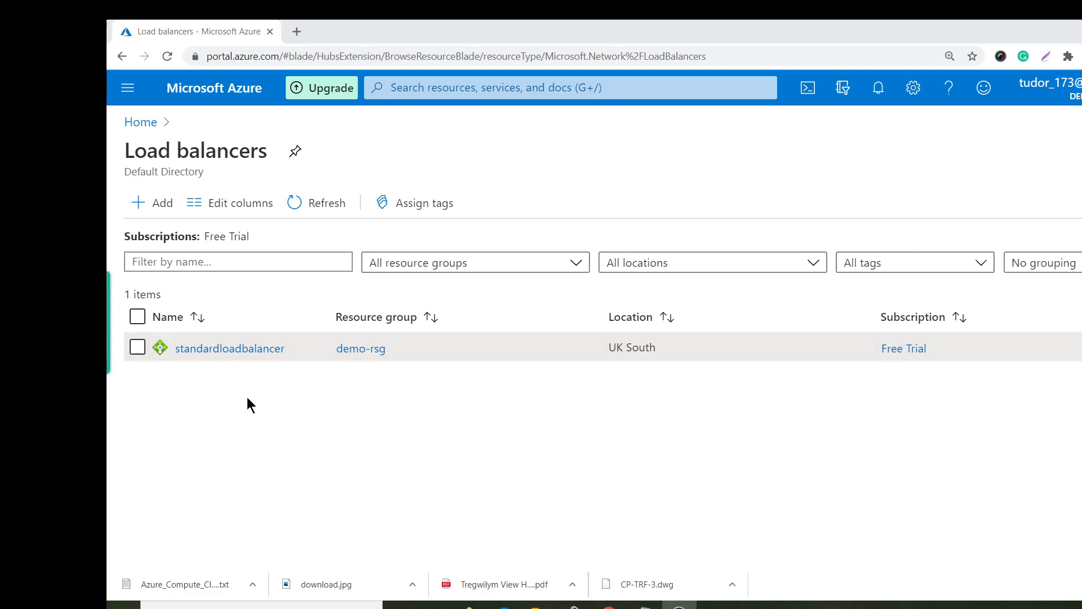
Reopen standardloadbalancer and go via Frontend IP configuration to its empty Backend pools page.
left_click(239, 350)
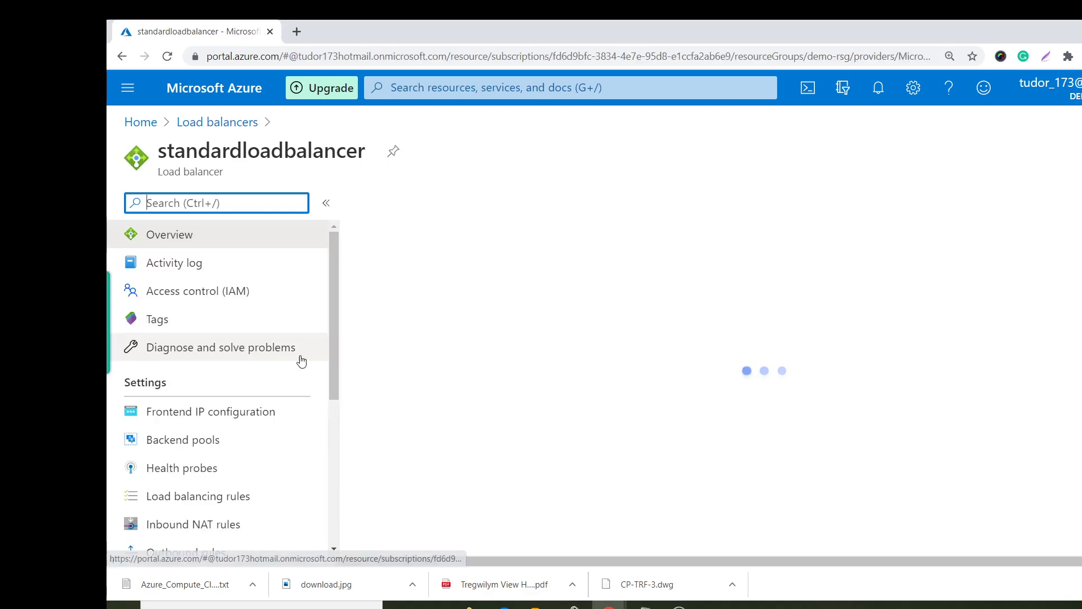
scroll(469, 424, "down", 4)
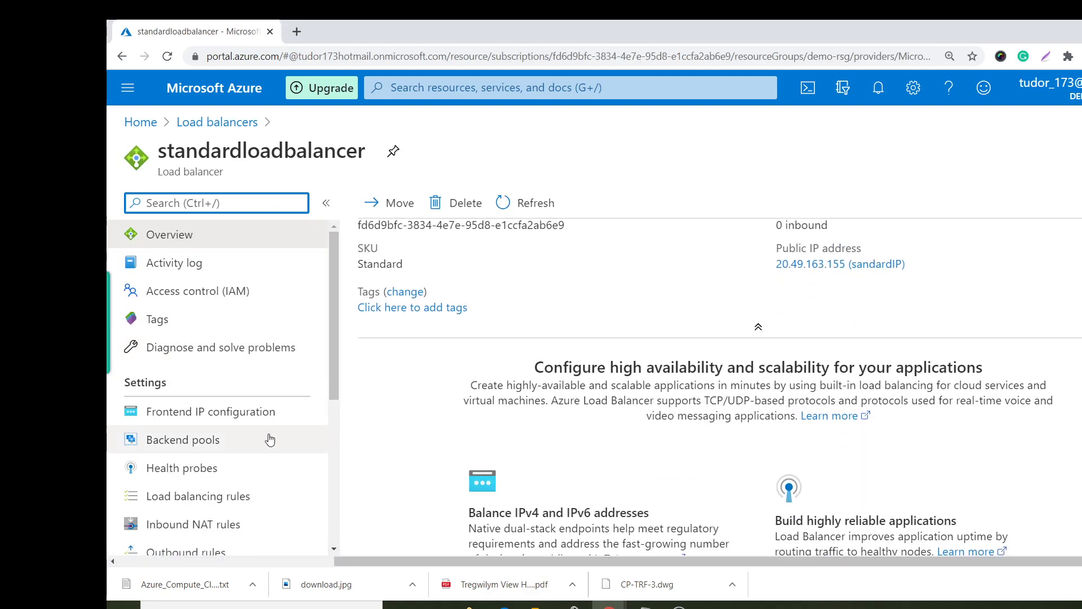
left_click(244, 414)
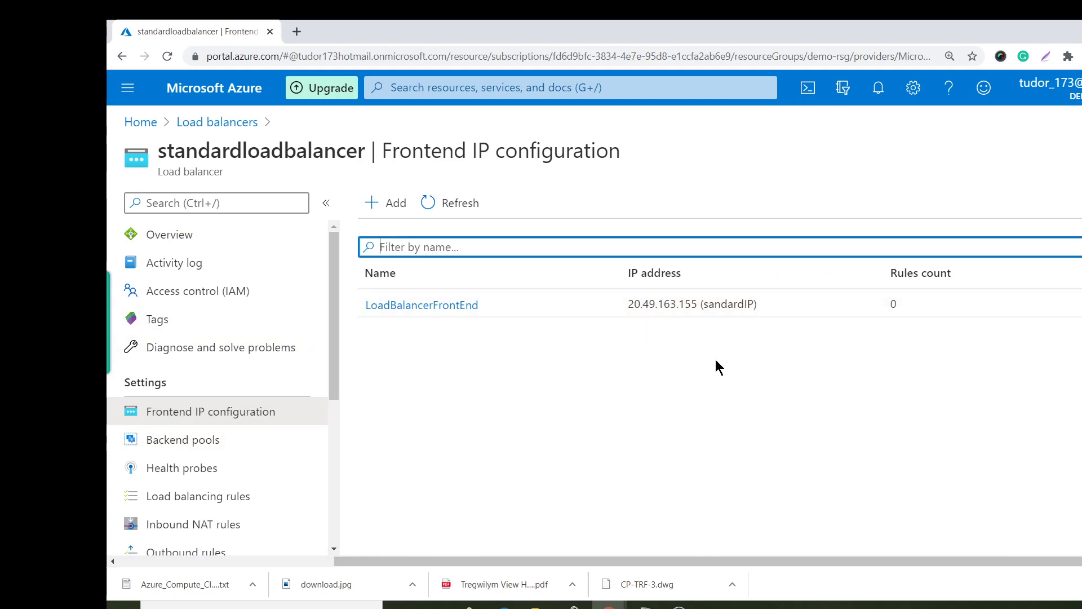
left_click(204, 442)
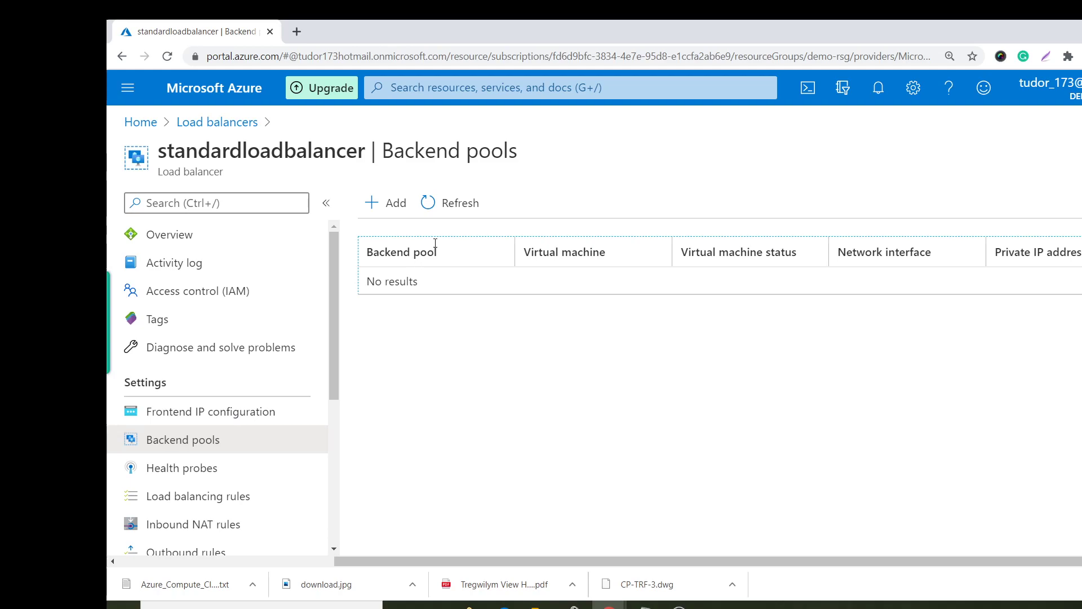
left_click(389, 203)
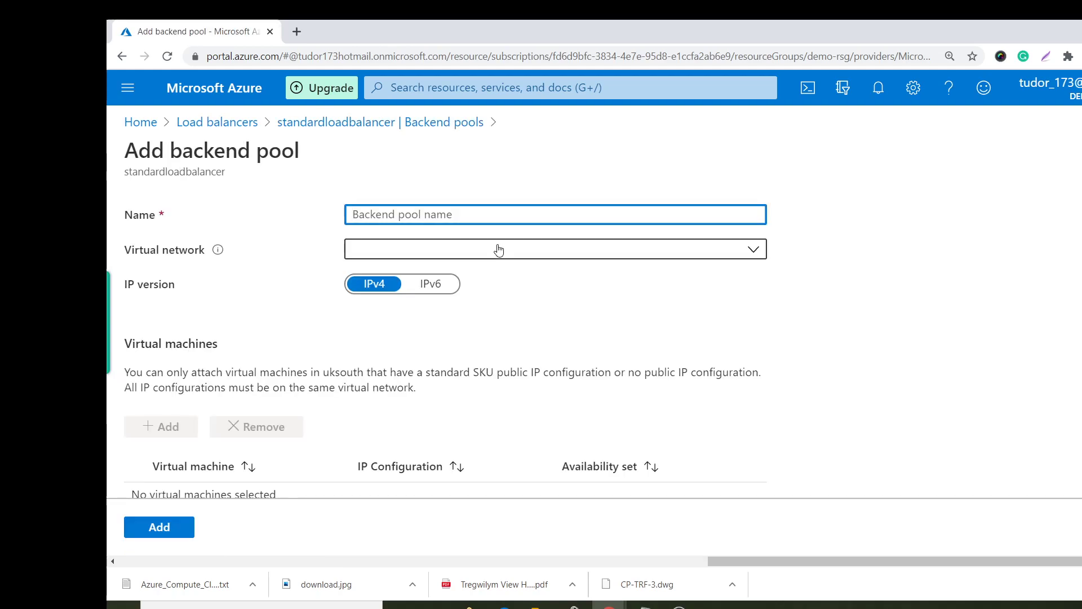
Name the new backend pool PoolA and select the MO (demo-rsg) virtual network.
type("Pool A")
key("BackSpace")
key("BackSpace")
type("A")
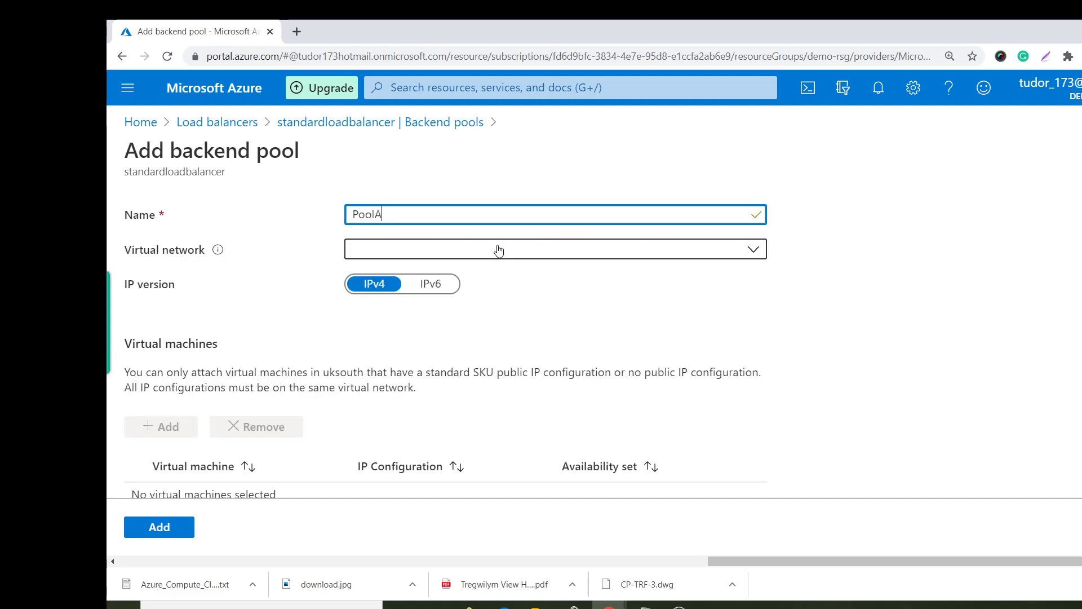
left_click(498, 249)
left_click(417, 315)
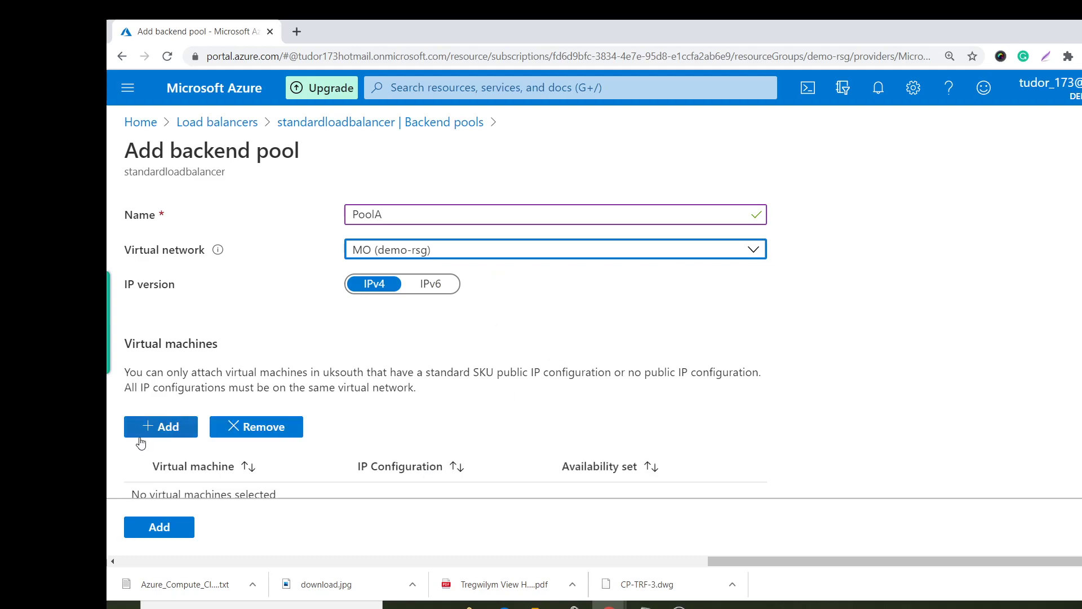
Add Vm1 and Vm2 to the pool and create PoolA.
left_click(169, 426)
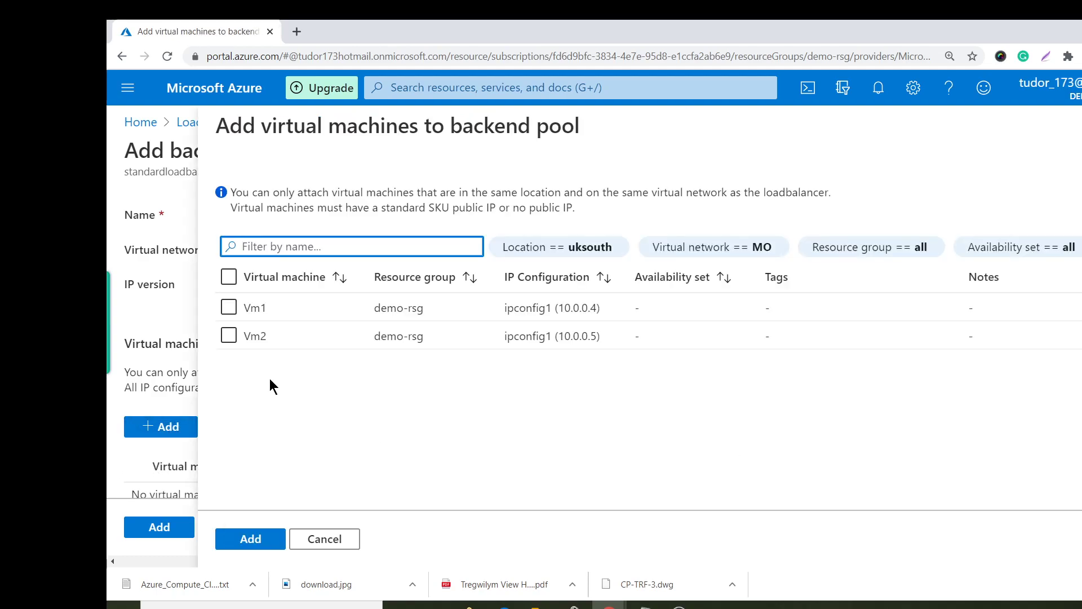
left_click(231, 306)
left_click(228, 334)
left_click(265, 539)
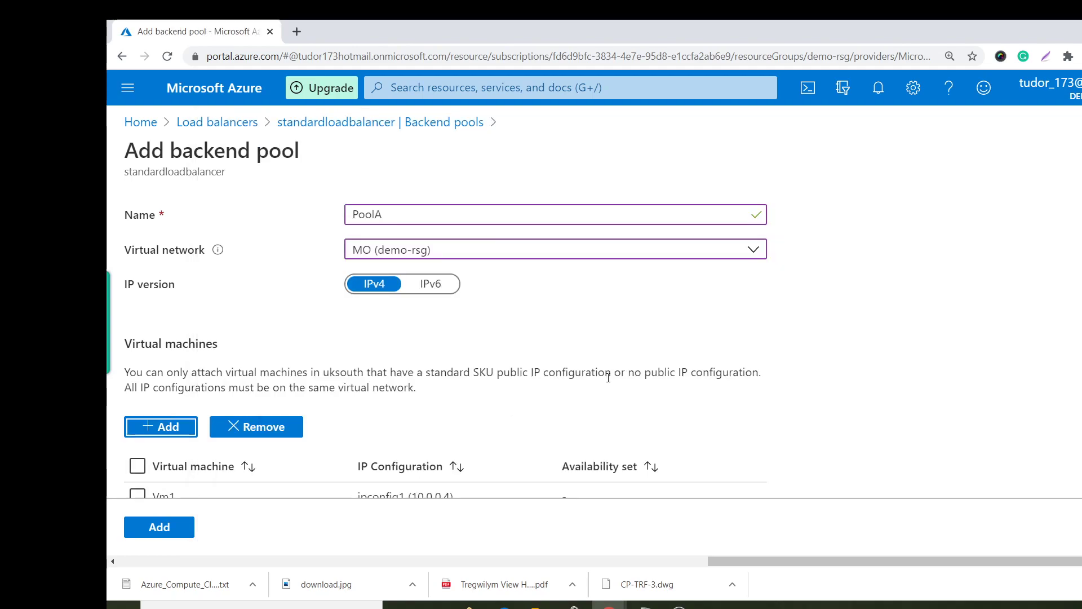
scroll(649, 338, "down", 4)
scroll(187, 359, "down", 1)
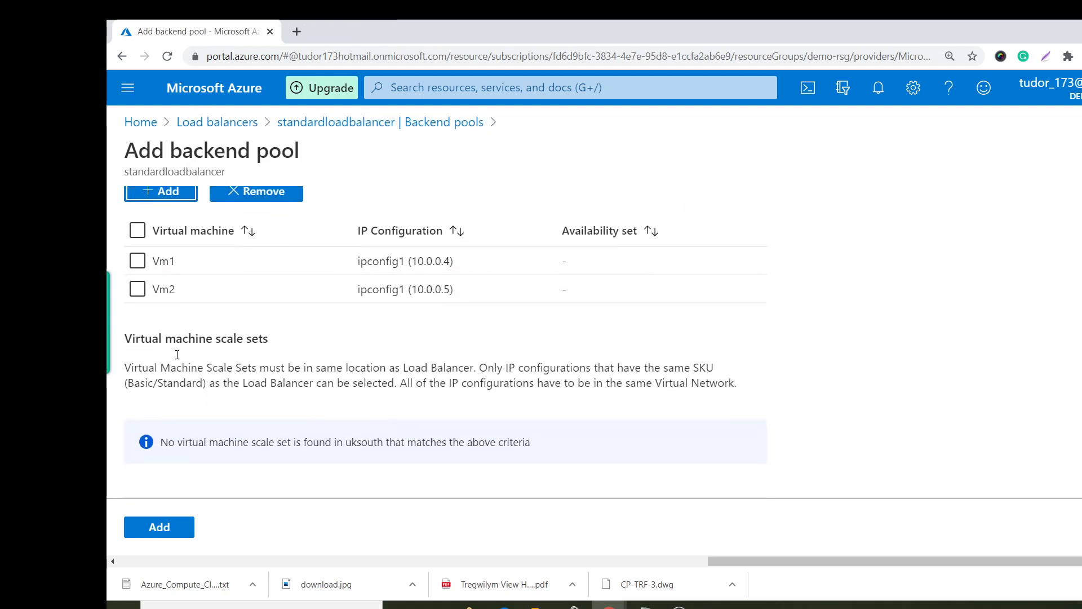
left_click(171, 525)
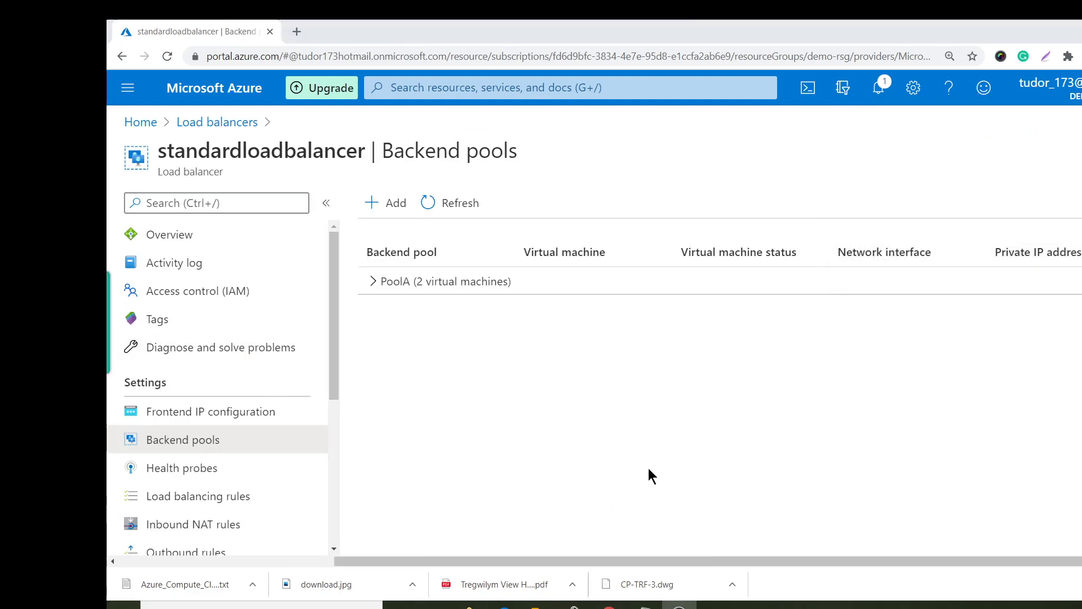
left_click(191, 469)
Create health probe Healthprobelb using TCP on port 80.
left_click(389, 203)
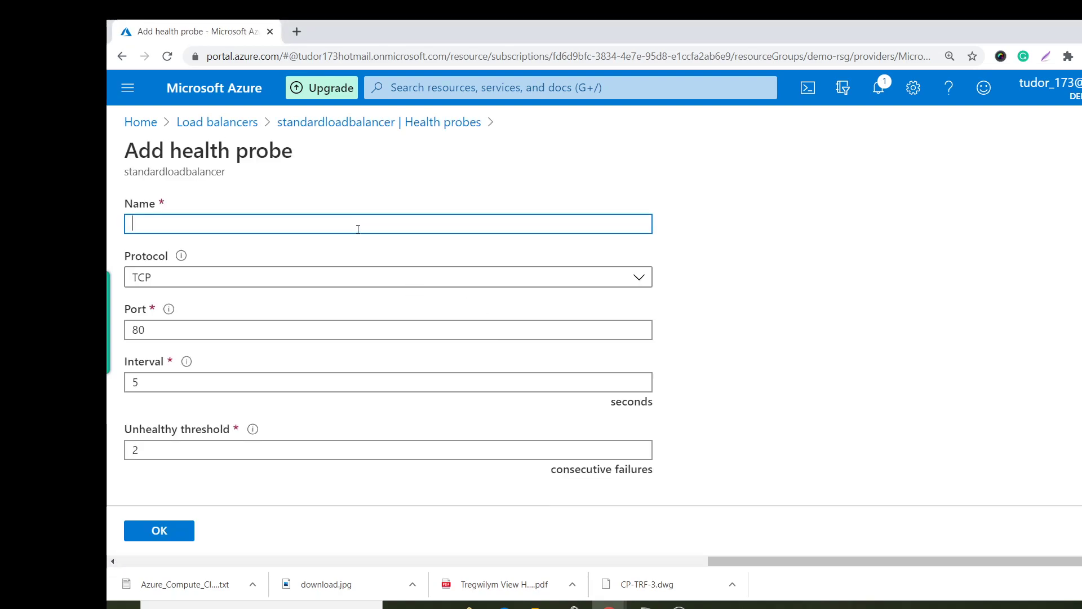
type("Healthprobelb")
left_click(169, 532)
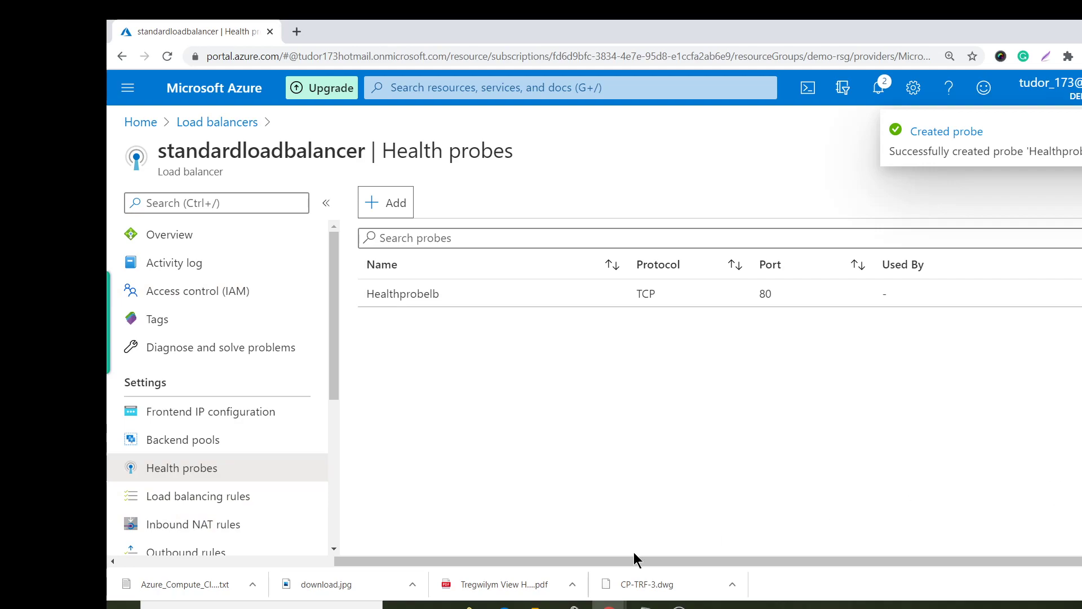
left_click(163, 497)
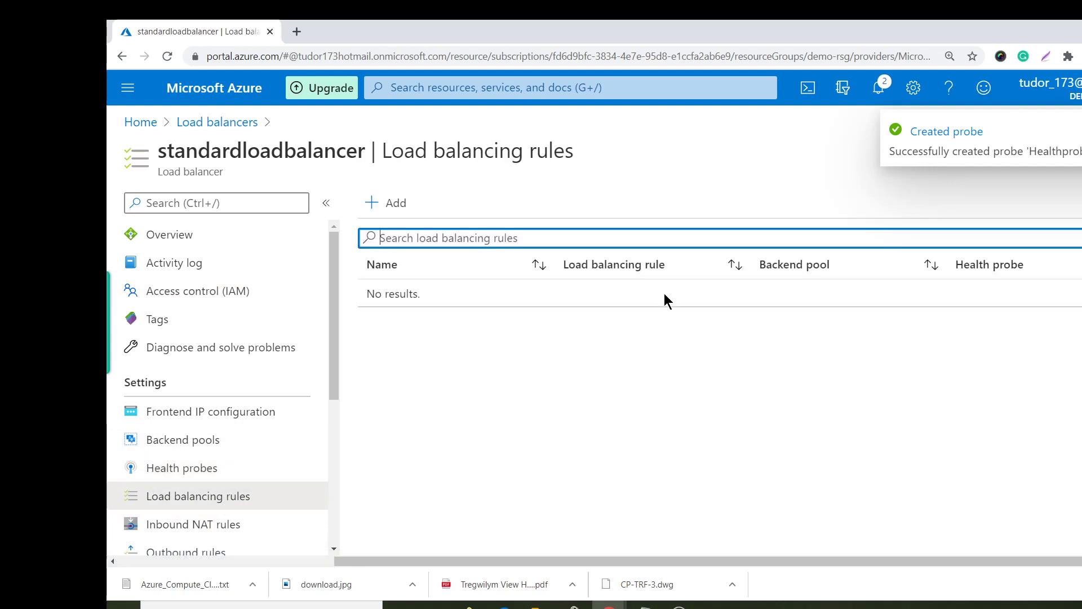
Create rule lbrules on TCP/80 with pool PoolA, probe Healthprobelb and session persistence None.
left_click(388, 203)
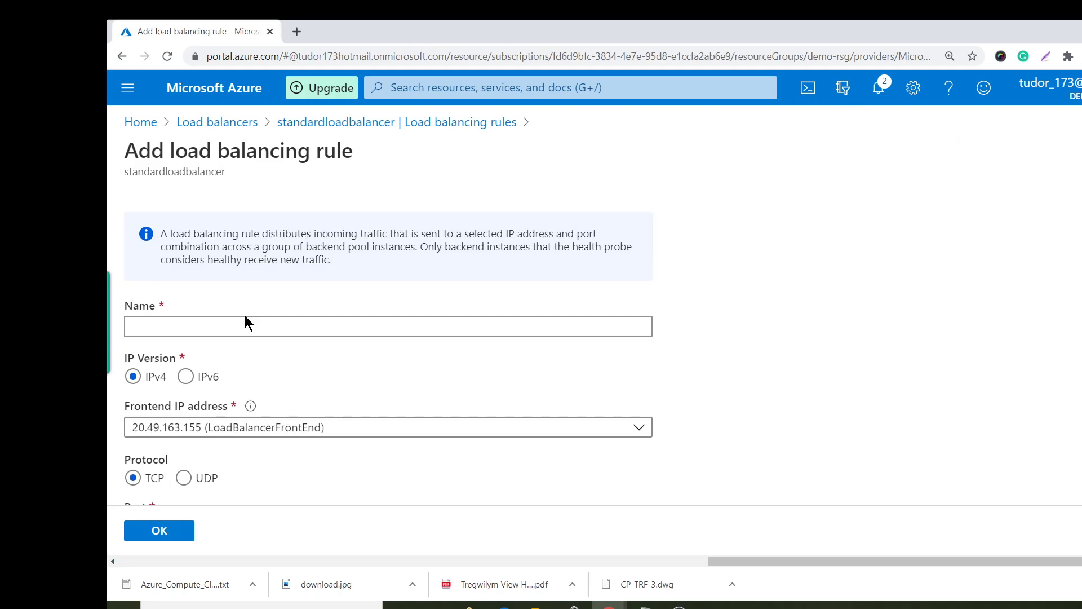
left_click(276, 329)
type("lbrules")
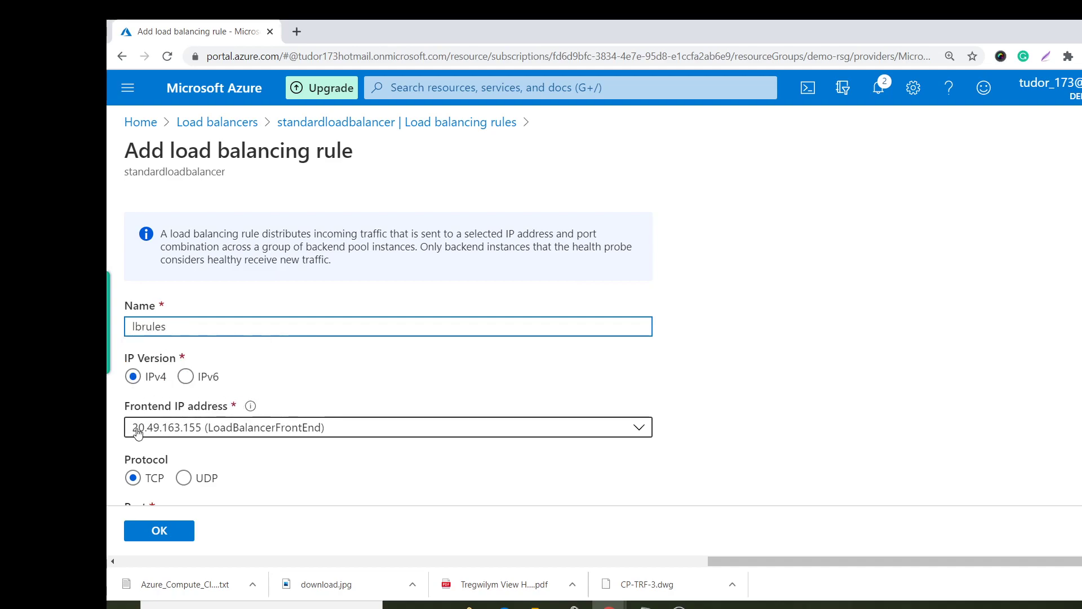
scroll(241, 495, "down", 4)
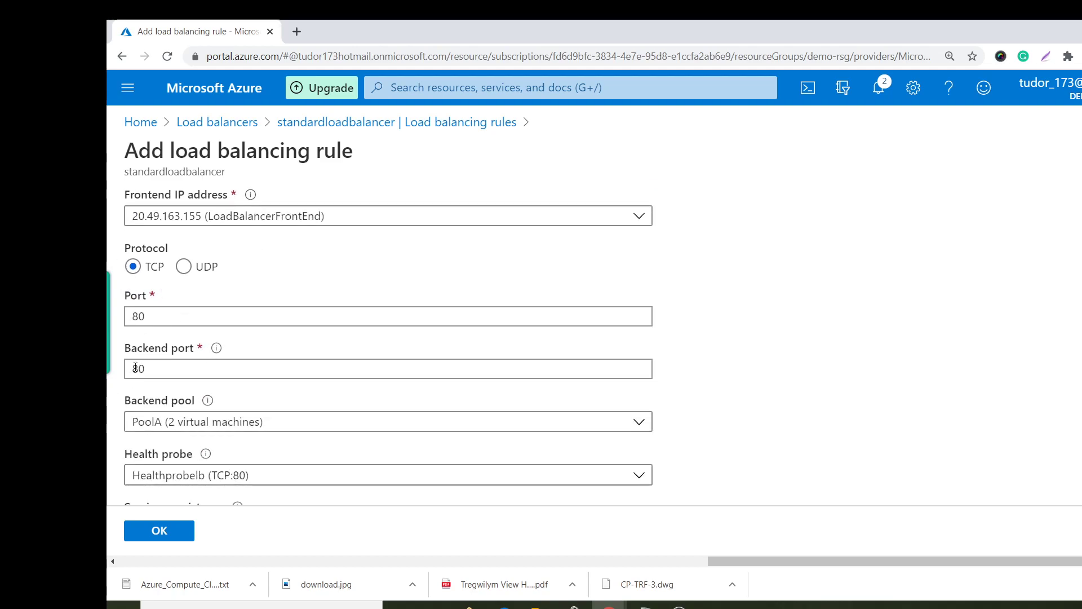
scroll(252, 399, "down", 3)
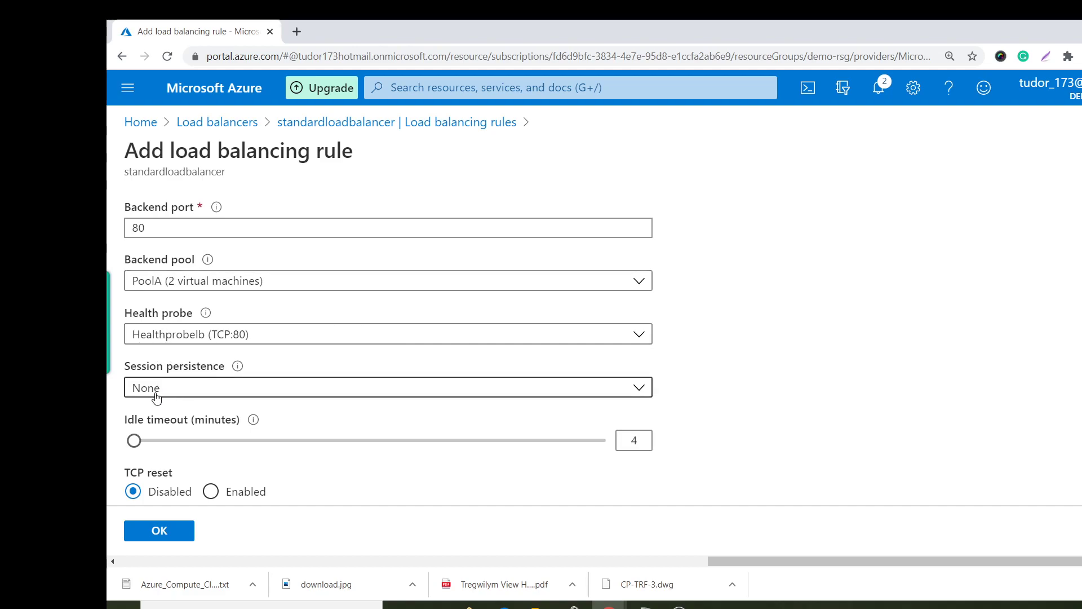
left_click(193, 386)
left_click(205, 386)
scroll(200, 389, "down", 2)
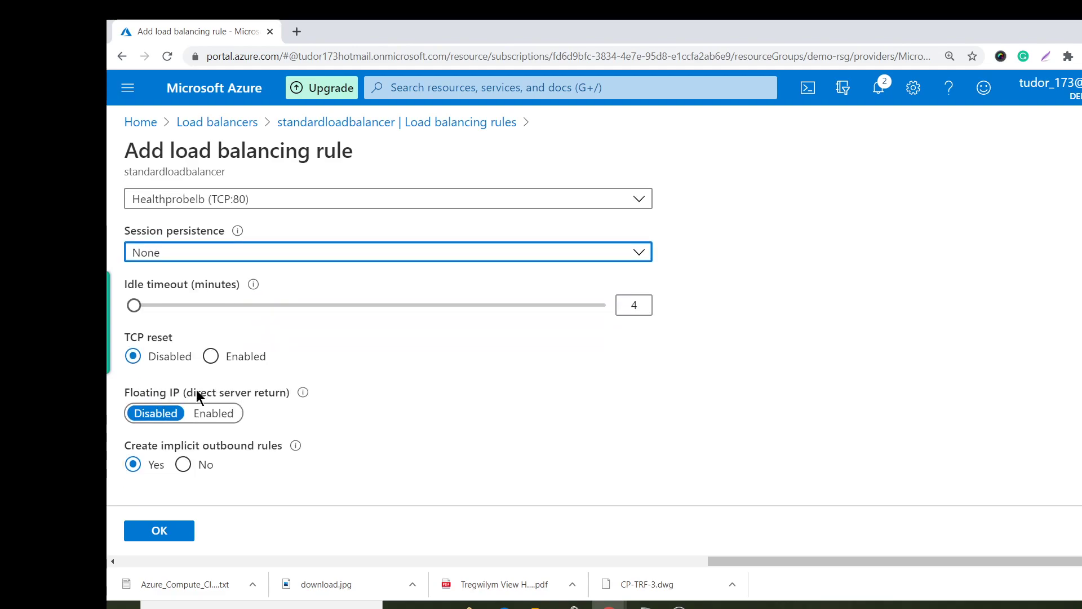
left_click(155, 532)
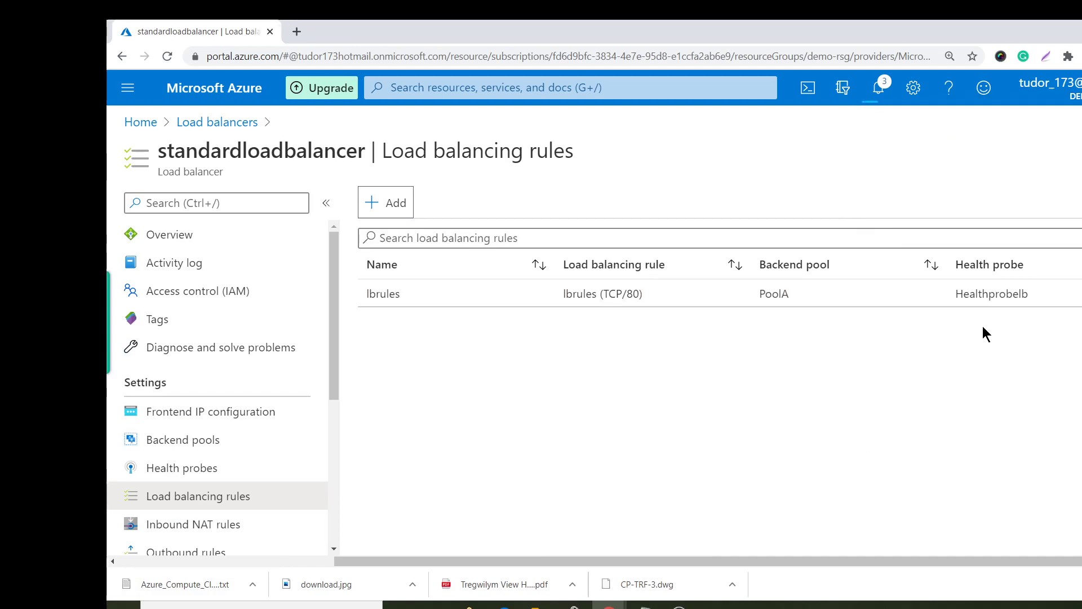
Check the Vm1 and Vm2 virtual machine overviews.
left_click(154, 127)
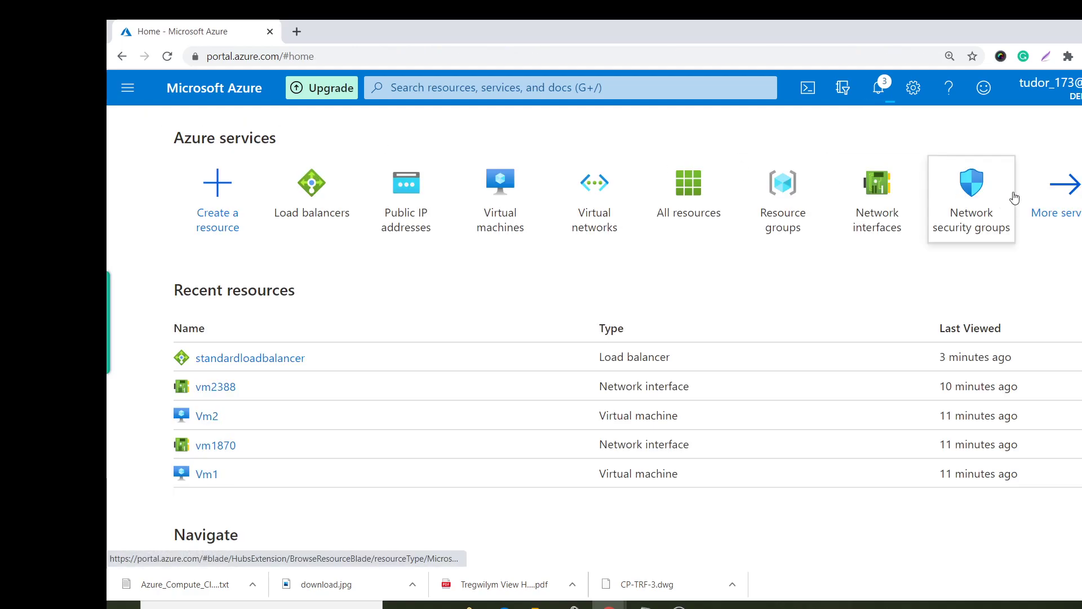
left_click(493, 204)
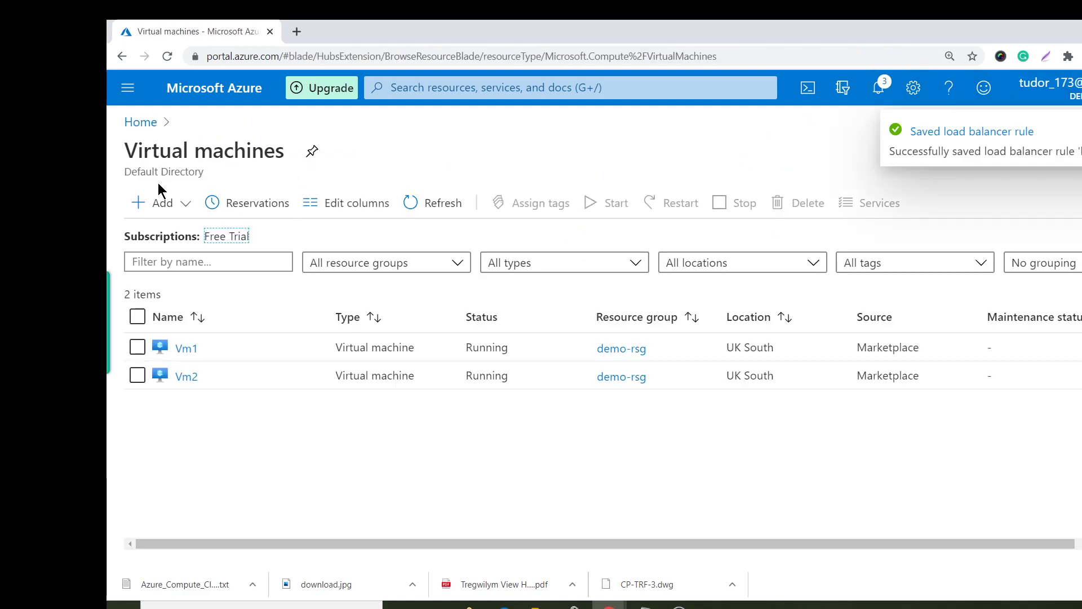
left_click(169, 350)
left_click(188, 353)
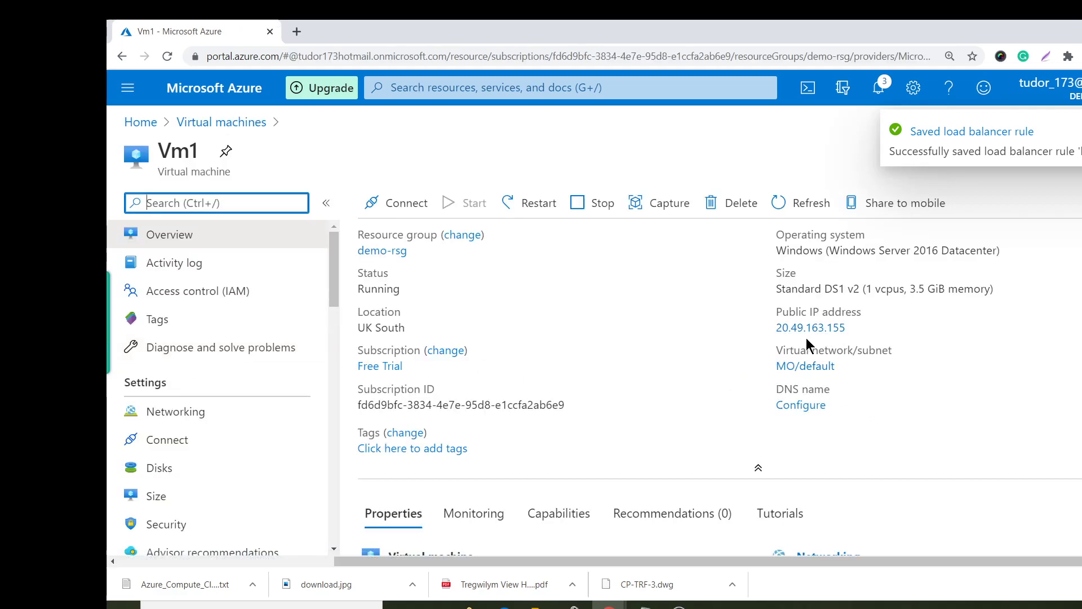
left_click(198, 128)
left_click(187, 376)
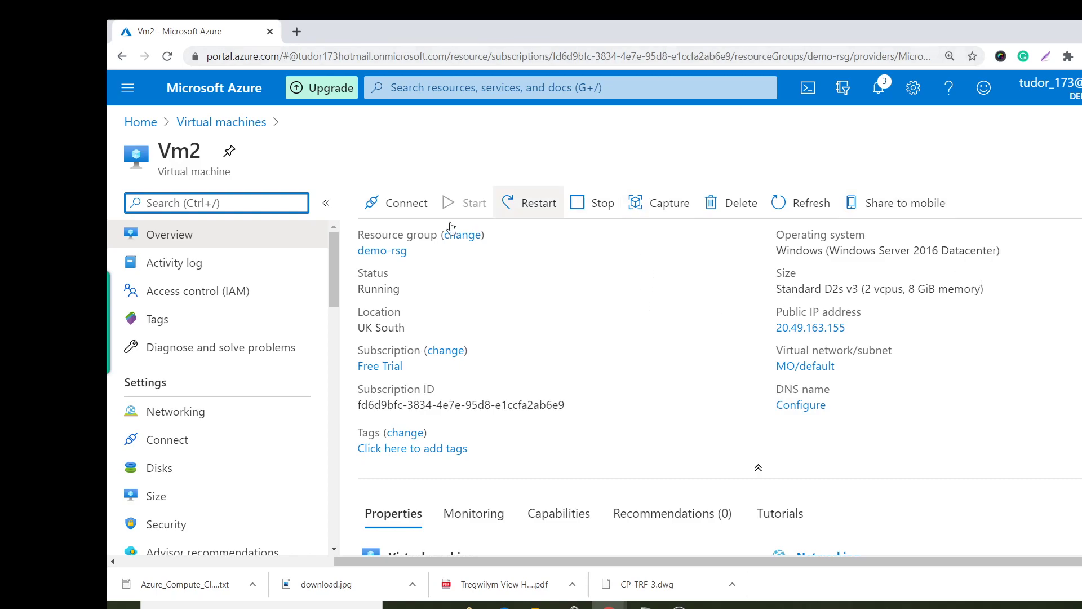
Copy standardloadbalancer's public IP 20.49.163.155 from its overview into a new browser tab.
left_click(376, 86)
type("lo")
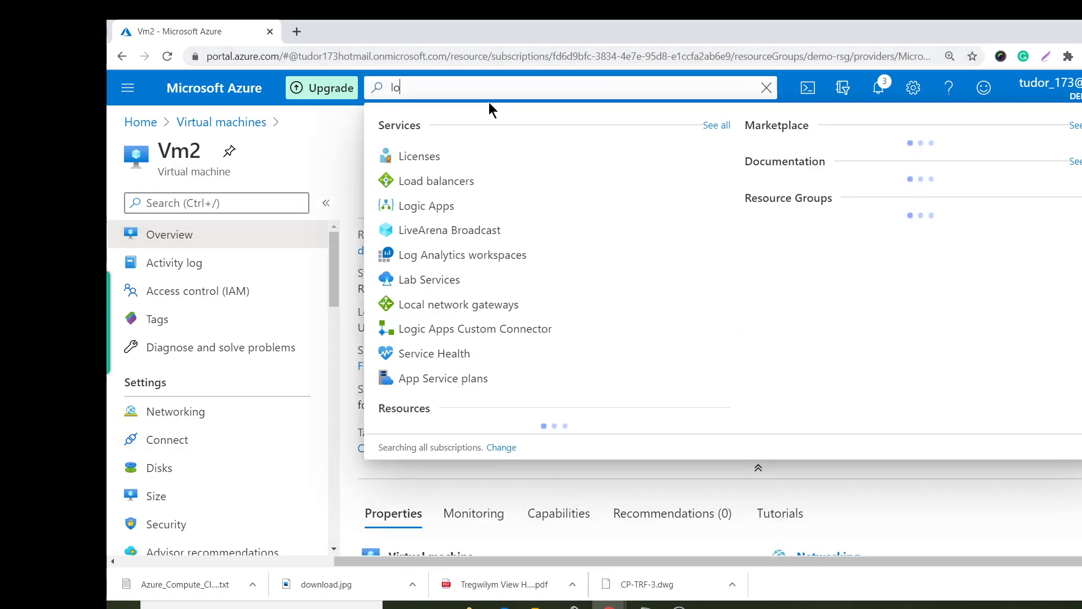
left_click(490, 175)
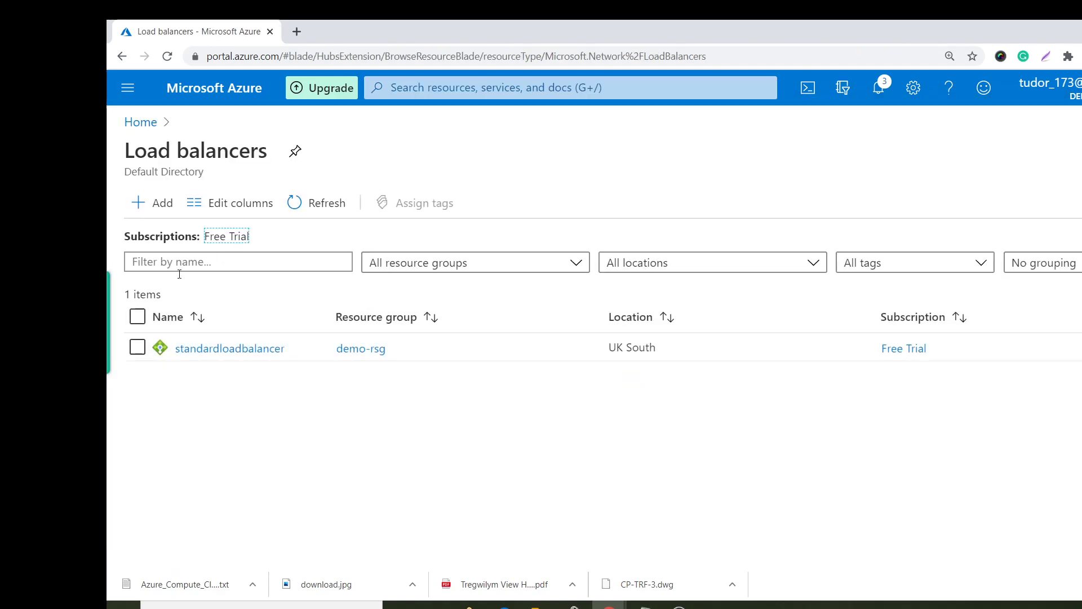
left_click(211, 345)
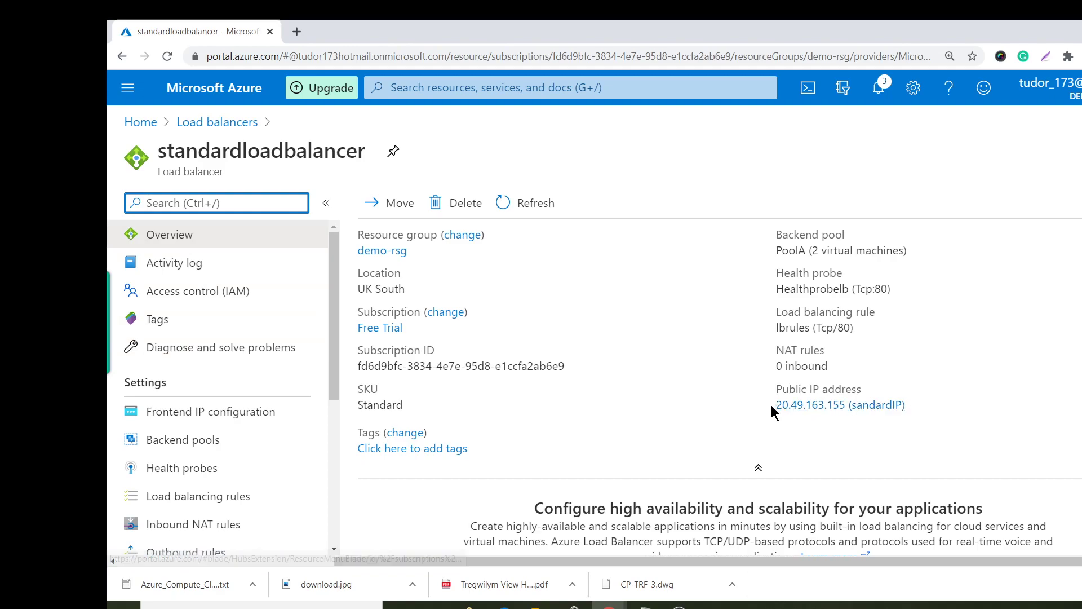
left_click_drag(773, 405, 851, 409)
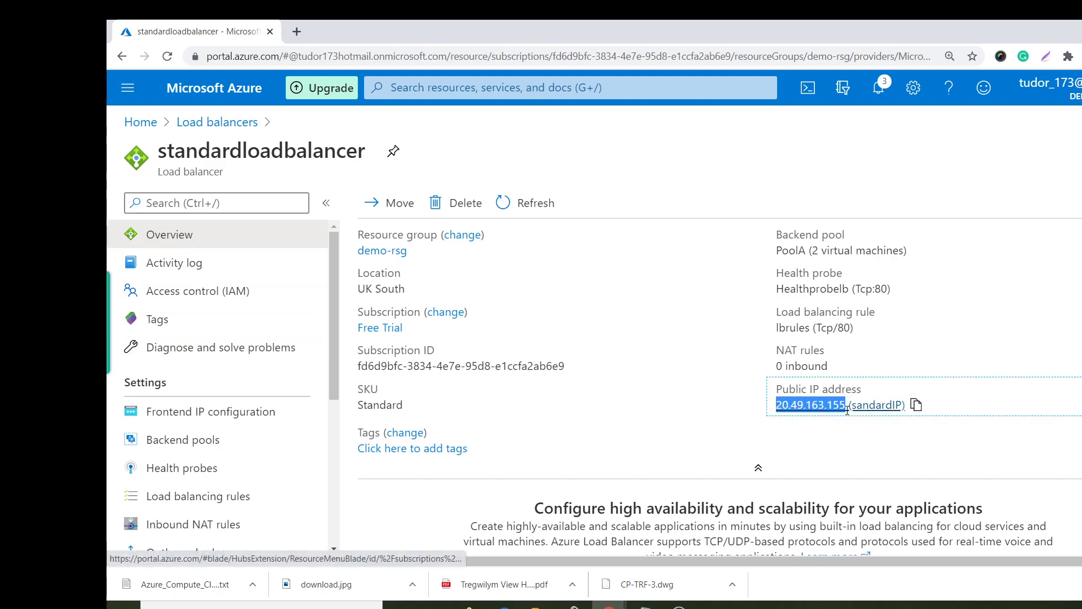
right_click(842, 406)
left_click(888, 512)
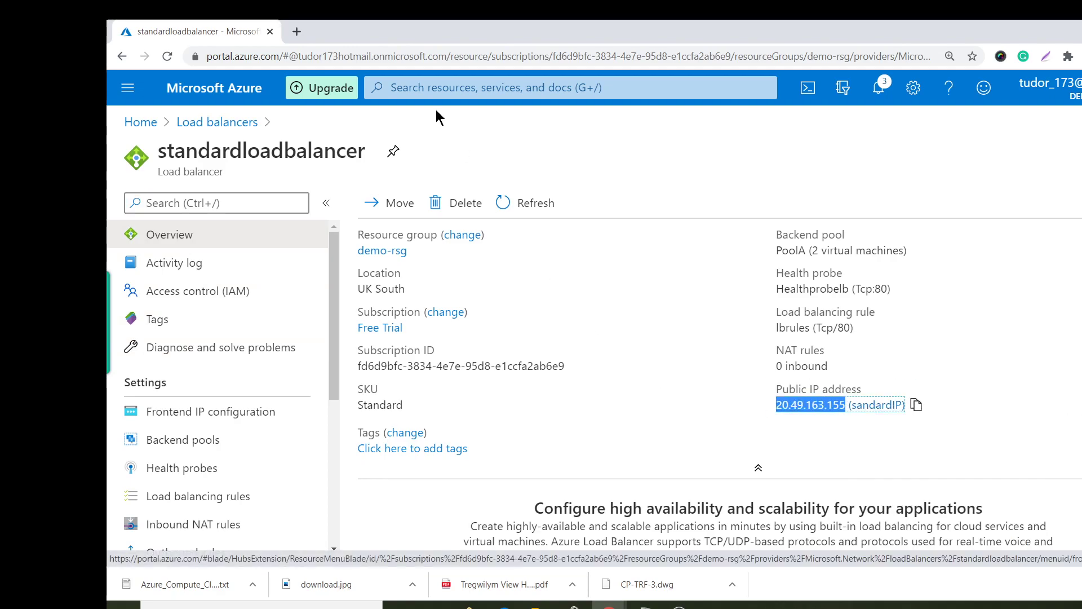
left_click(300, 31)
In Chrome, load 20.49.163.155/Default.html, which shows "This is vm1".
key("ctrl+v")
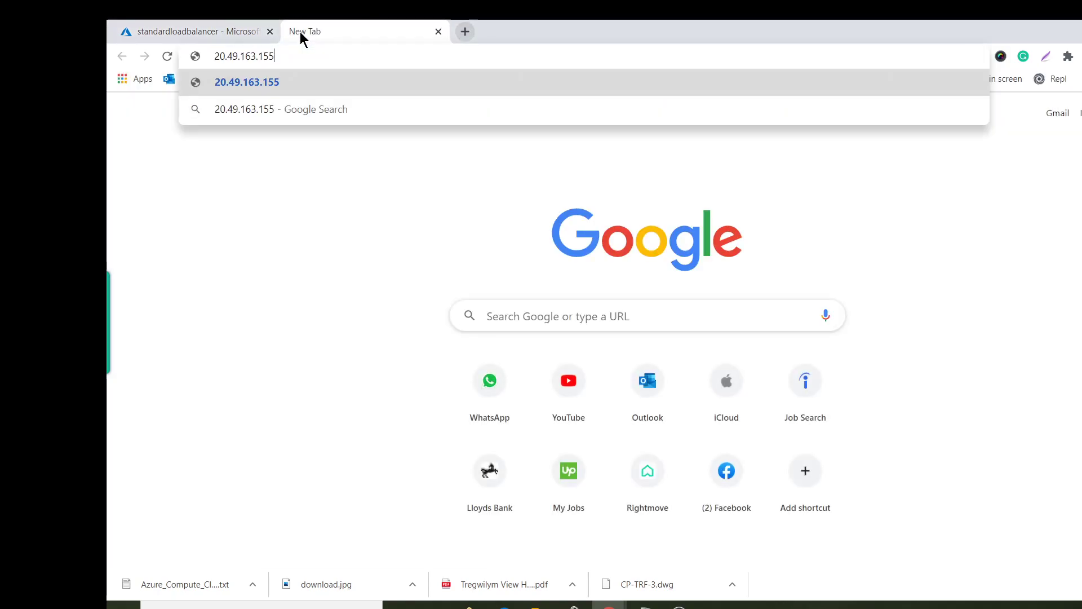
key("Return")
left_click(372, 60)
left_click(387, 55)
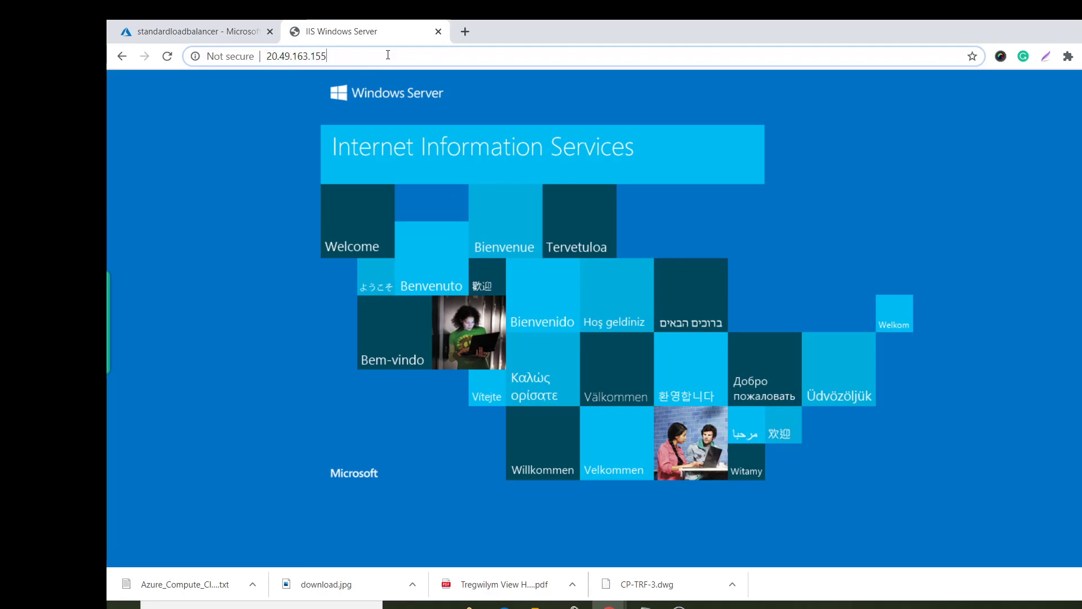
type("/")
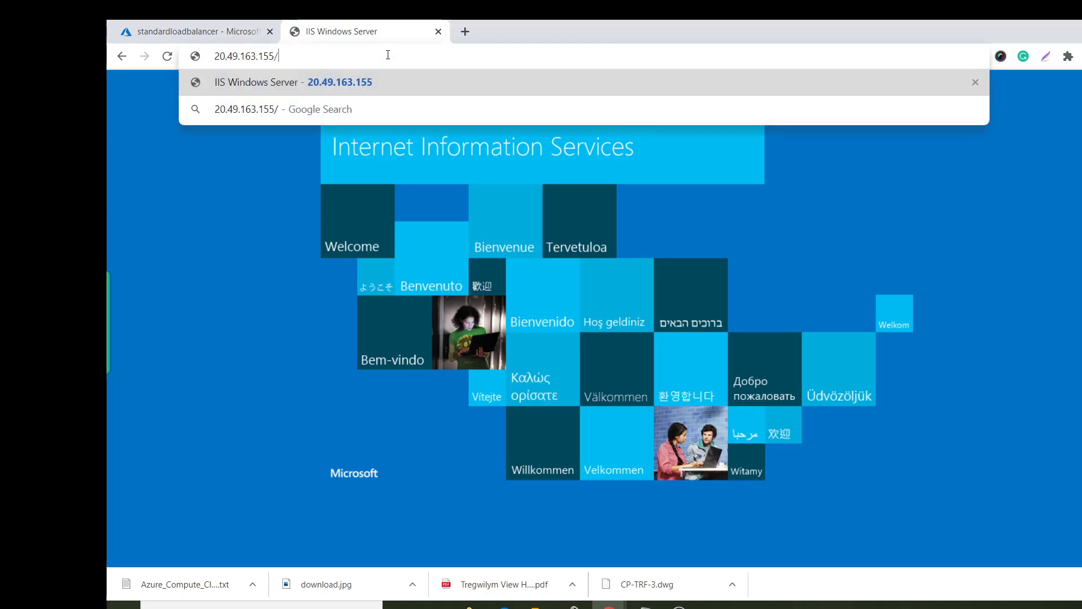
type("Default")
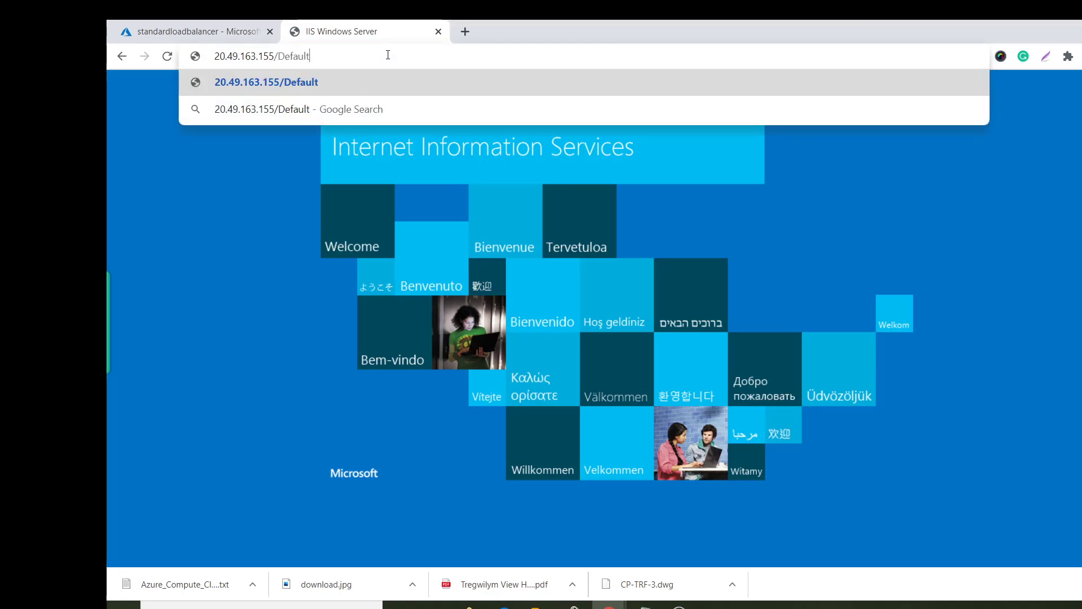
type(".html")
key("Return")
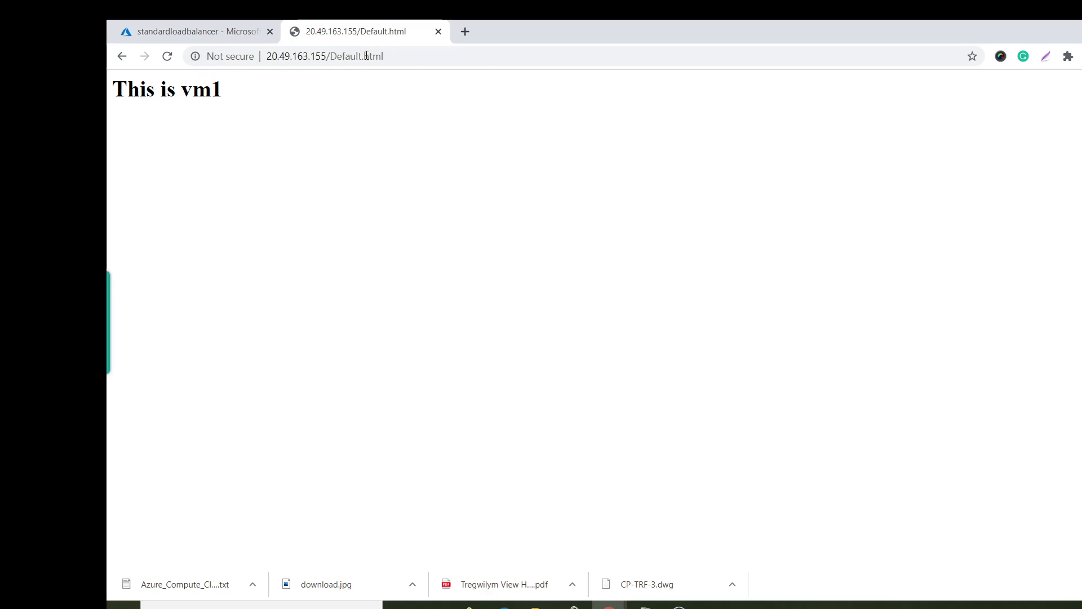
Open the same Default.html address in Edge, showing "This is vm2", then minimize Edge.
left_click(428, 56)
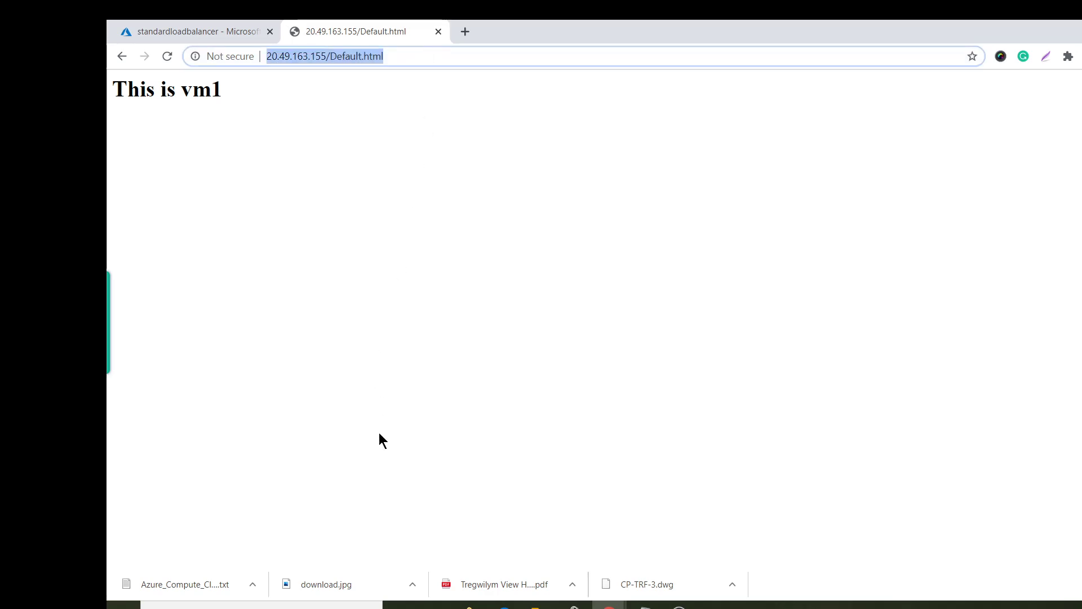
left_click(504, 605)
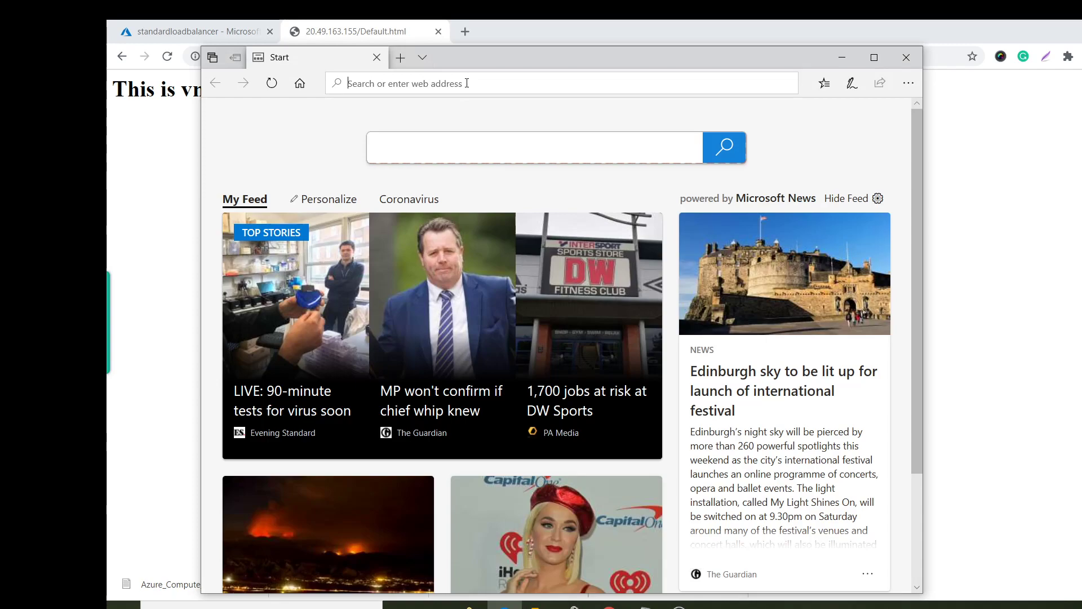
left_click(467, 83)
key("ctrl+v")
key("Return")
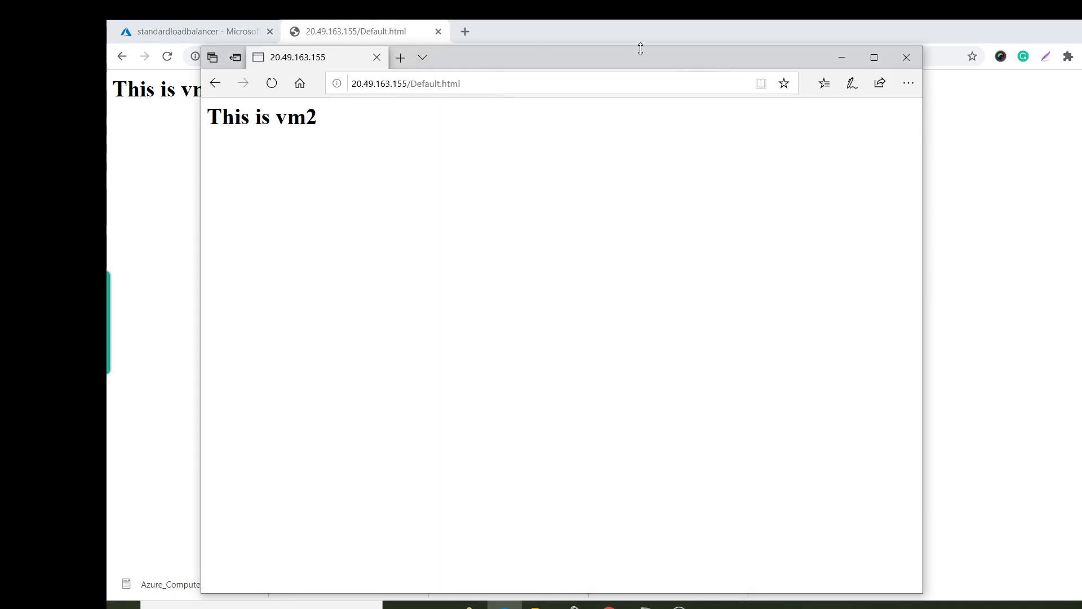
left_click(679, 607)
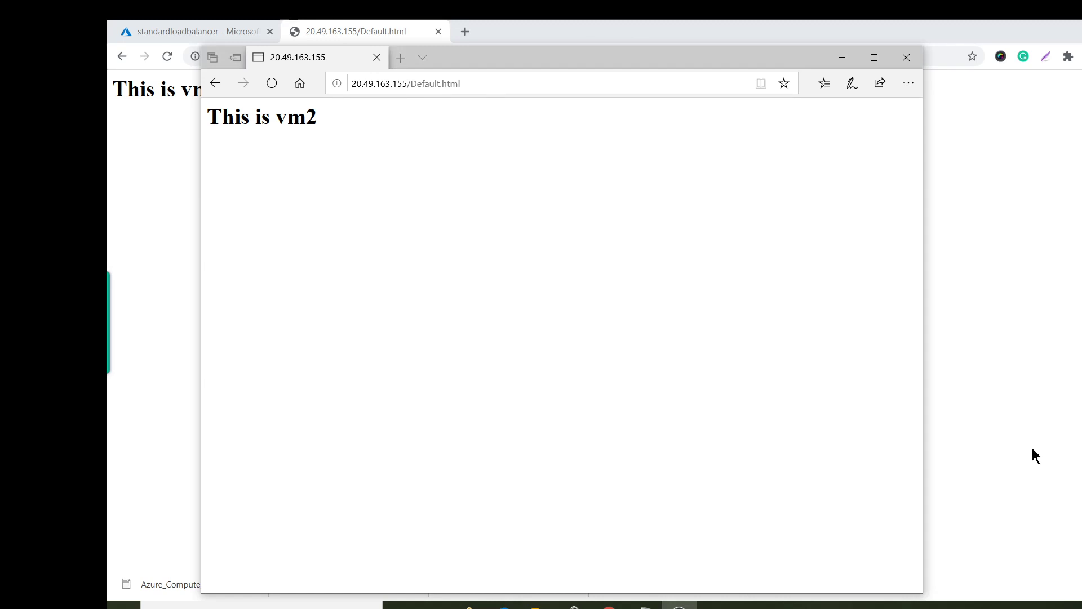
left_click(842, 58)
View the Virtual machines list, glance at Virtual networks, and return to Vm1 and Vm2.
left_click(233, 40)
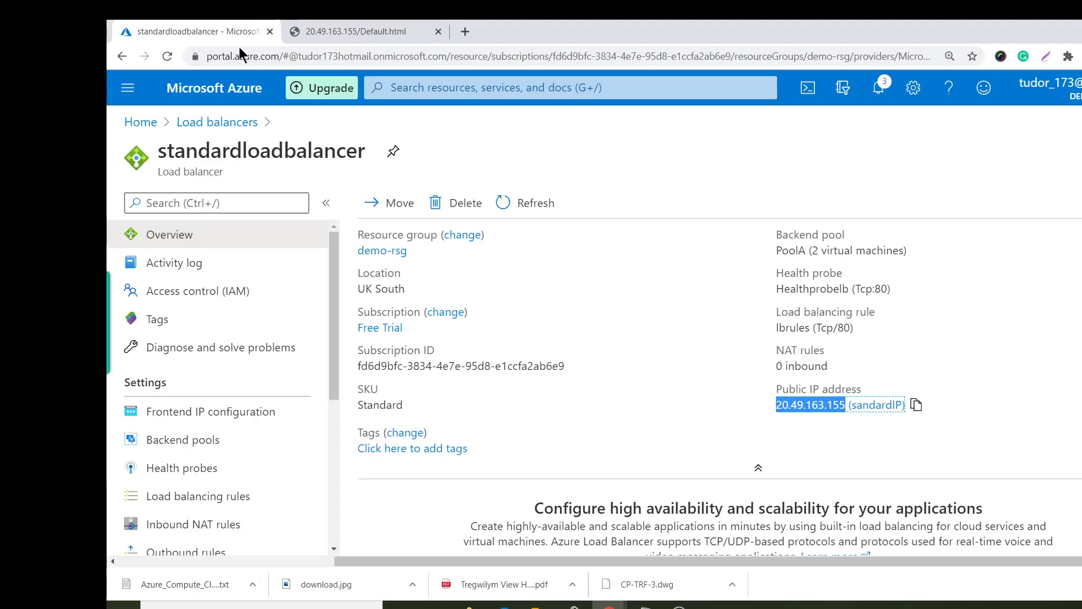
left_click(140, 122)
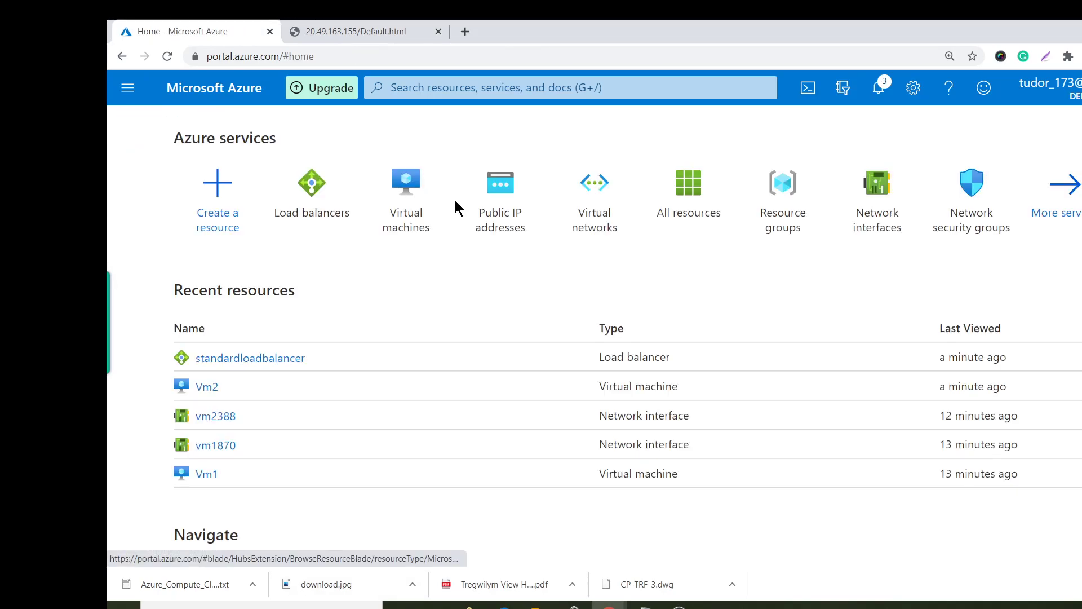
left_click(406, 189)
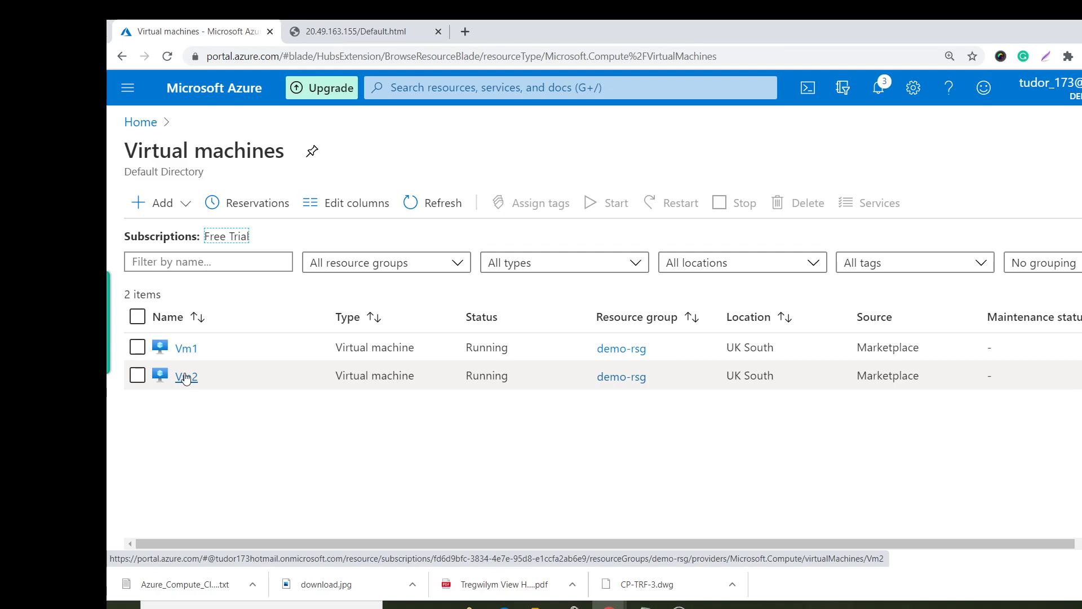
left_click(500, 96)
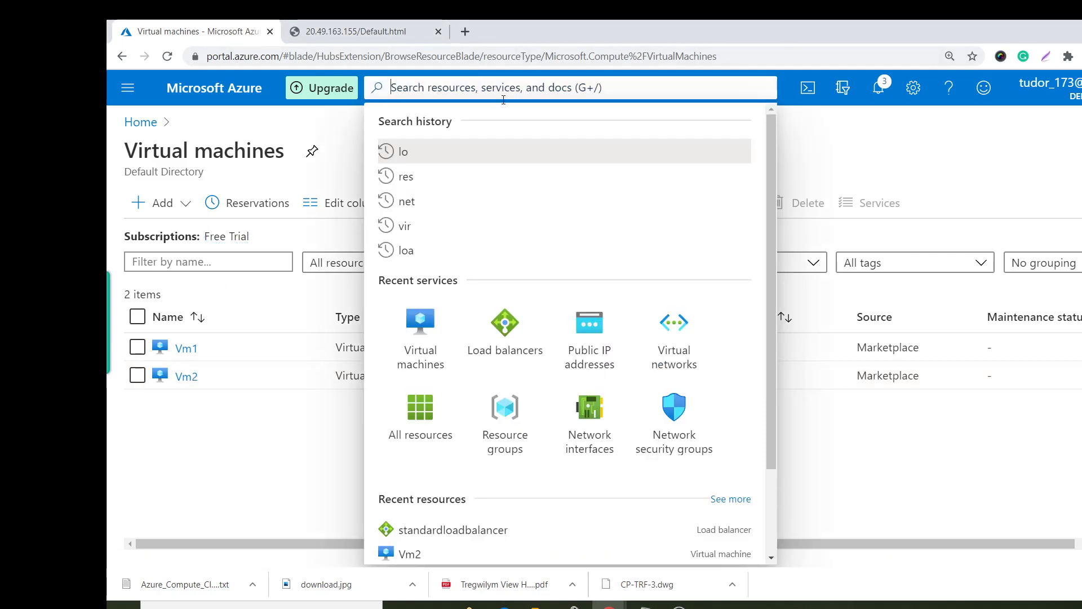
left_click(674, 341)
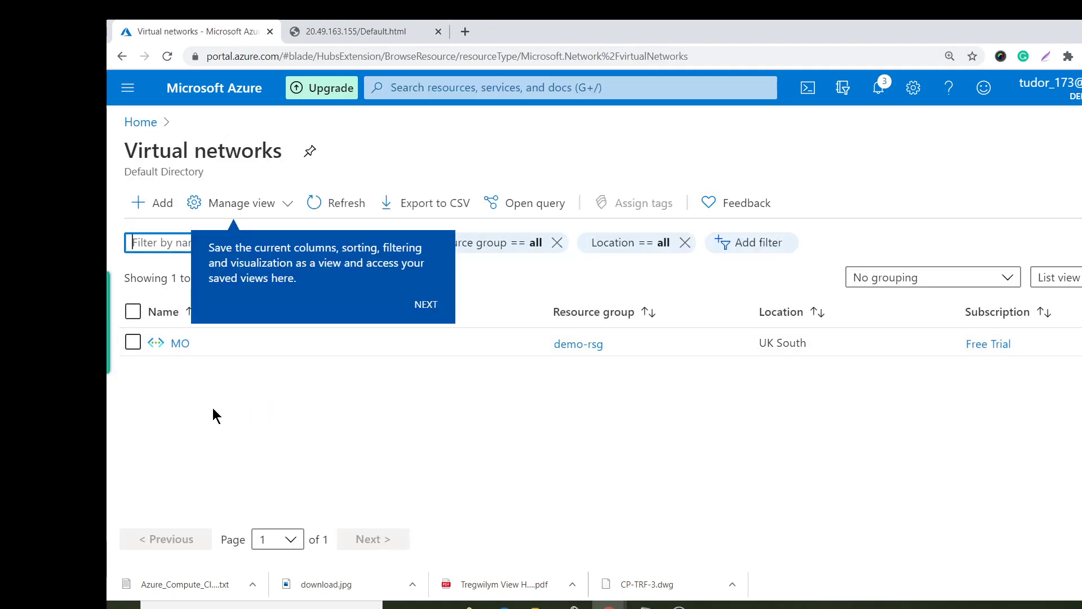
left_click(158, 123)
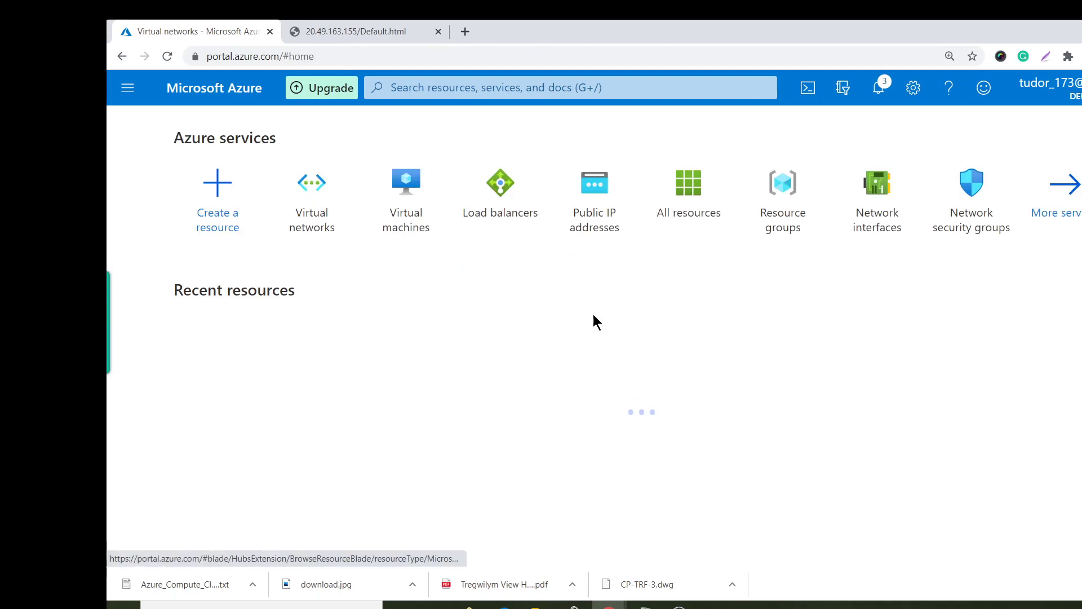
left_click(407, 214)
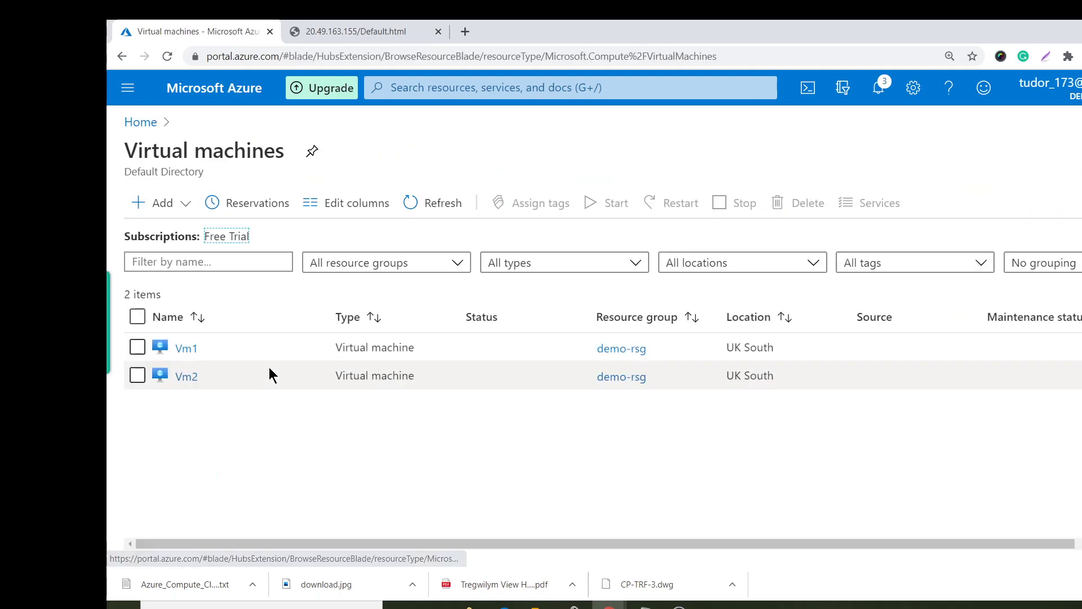